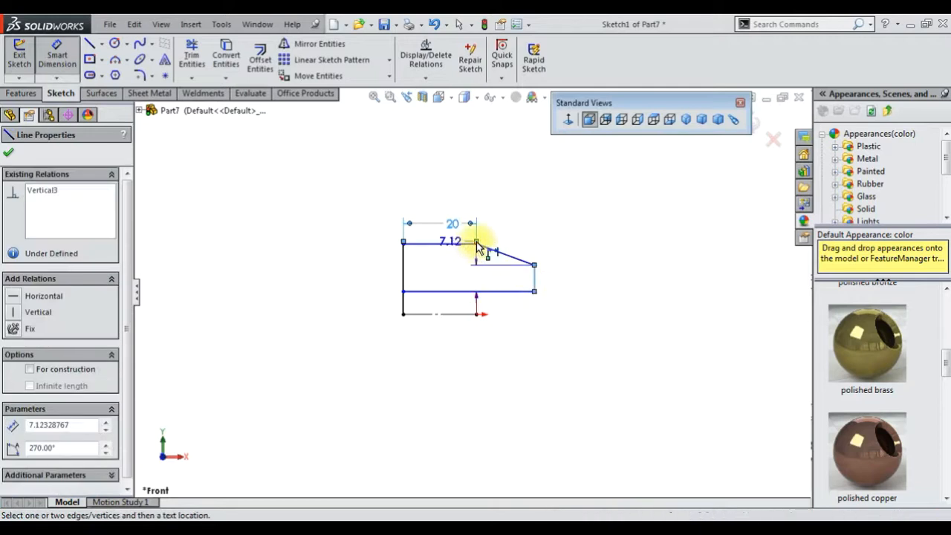
Dimension the chamfer line's horizontal length to 10 mm
click(477, 245)
click(509, 220)
text(10)
key(Return)
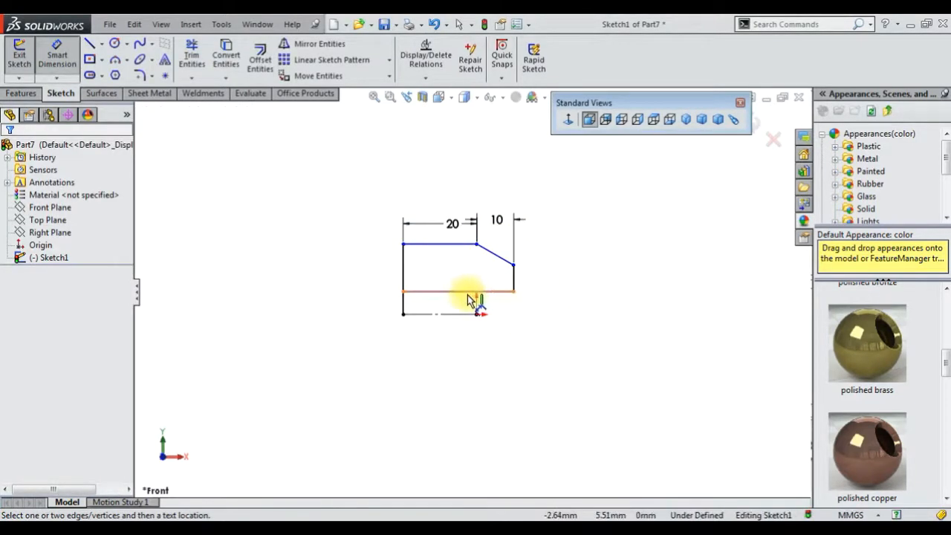
Dimension the inner horizontal line's distance from the centerline to 10 mm
click(468, 292)
click(378, 325)
text(10)
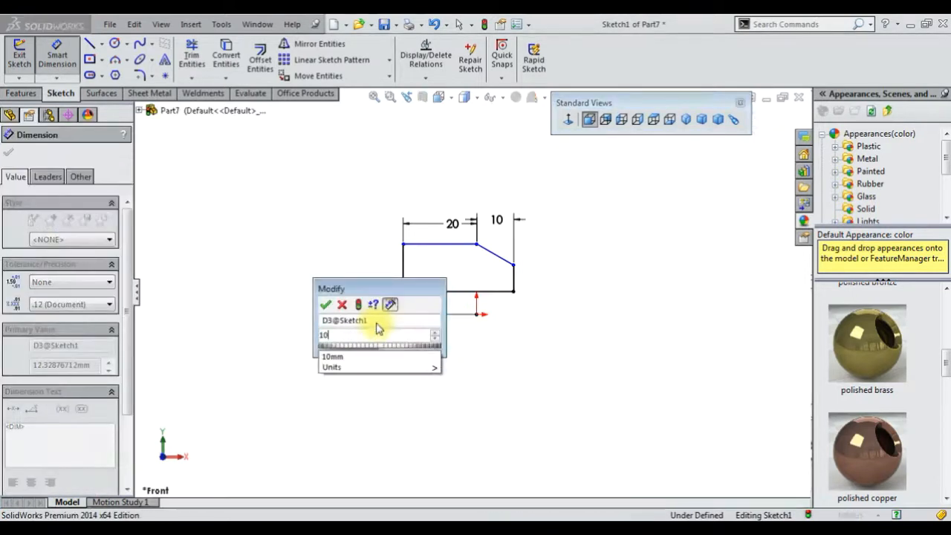
key(Return)
Dimension the chamfer's lower end at 24 mm and the top edge at 32 mm from the centerline
click(513, 265)
click(550, 312)
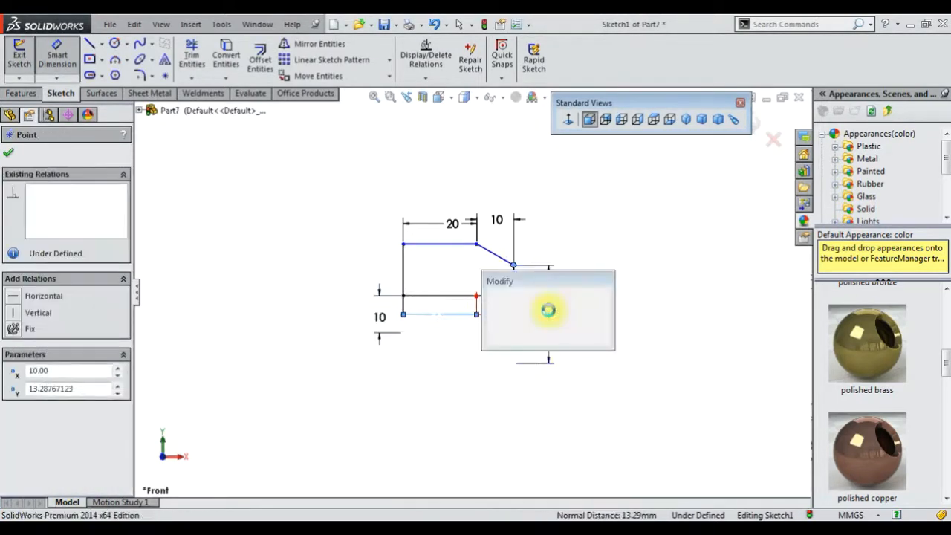
click(445, 244)
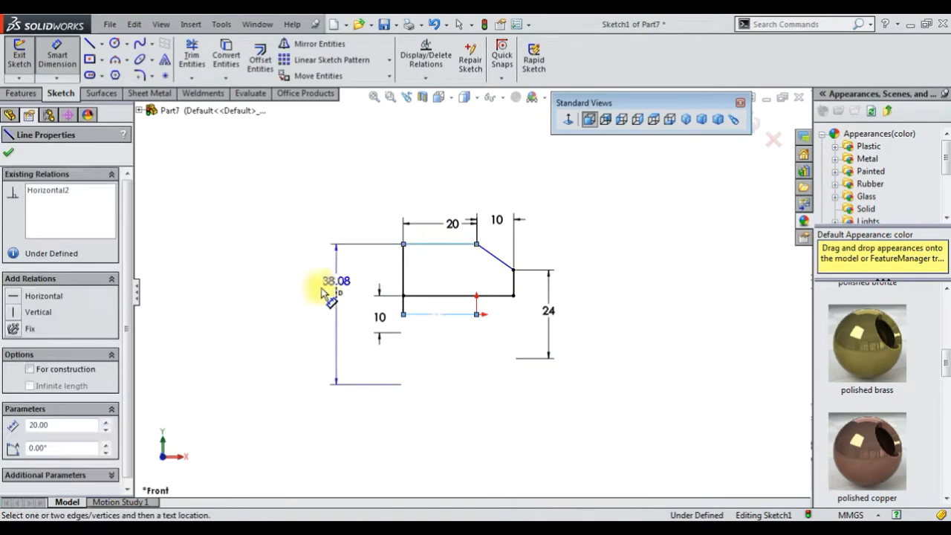
click(353, 309)
text(32)
key(Return)
click(671, 326)
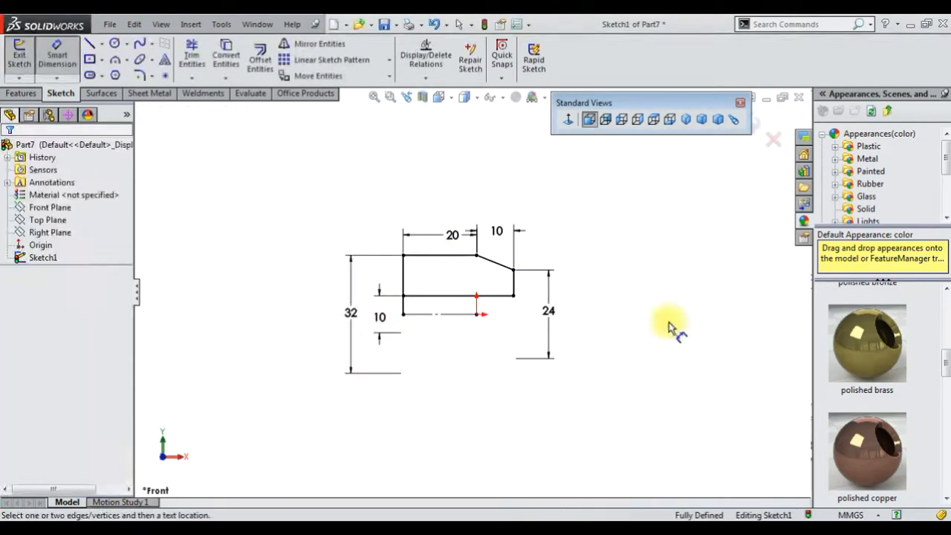
Revolve the sketch profile a full 360 degrees about the centerline
scroll(446, 320, down, 4)
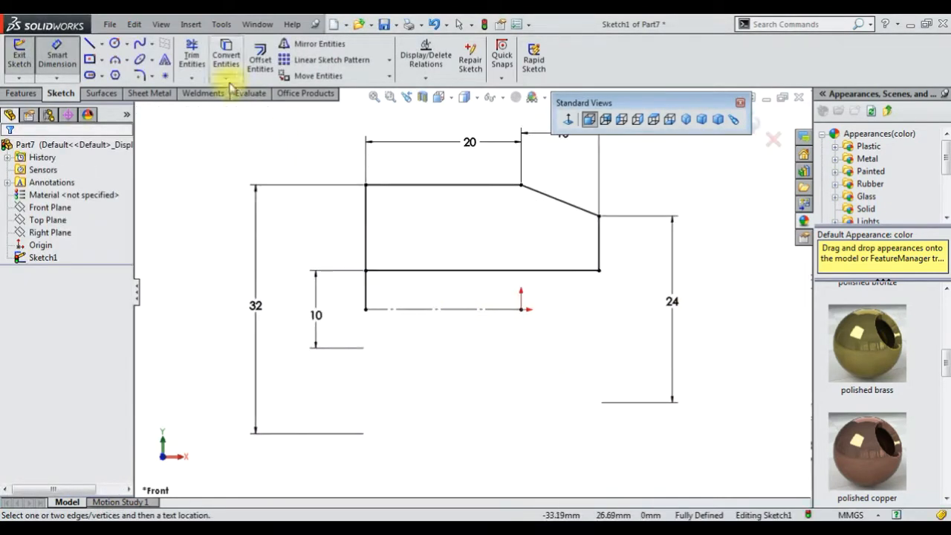
click(190, 59)
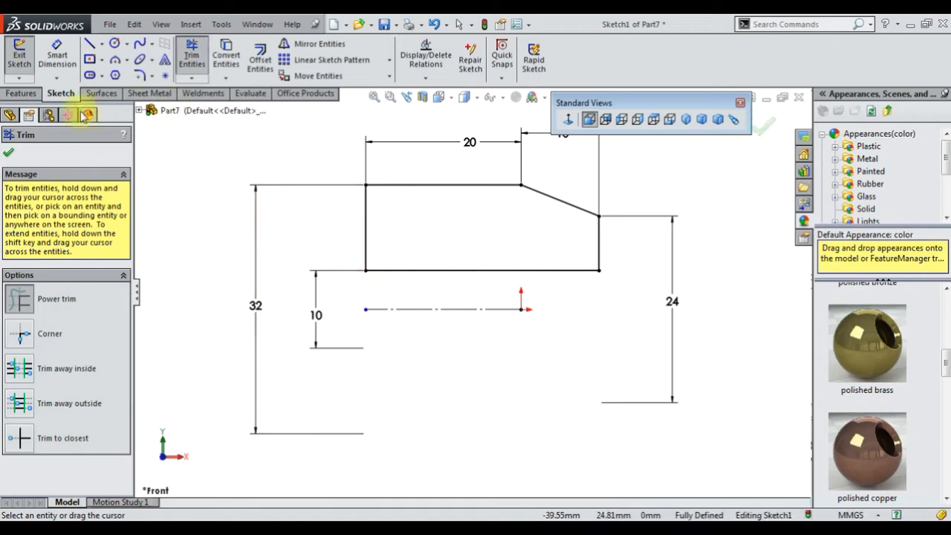
click(40, 93)
click(79, 71)
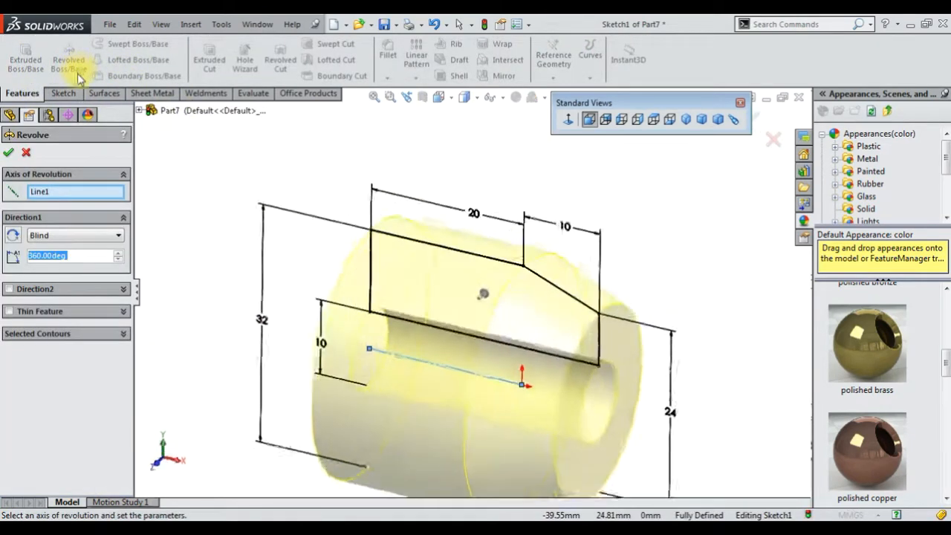
click(10, 154)
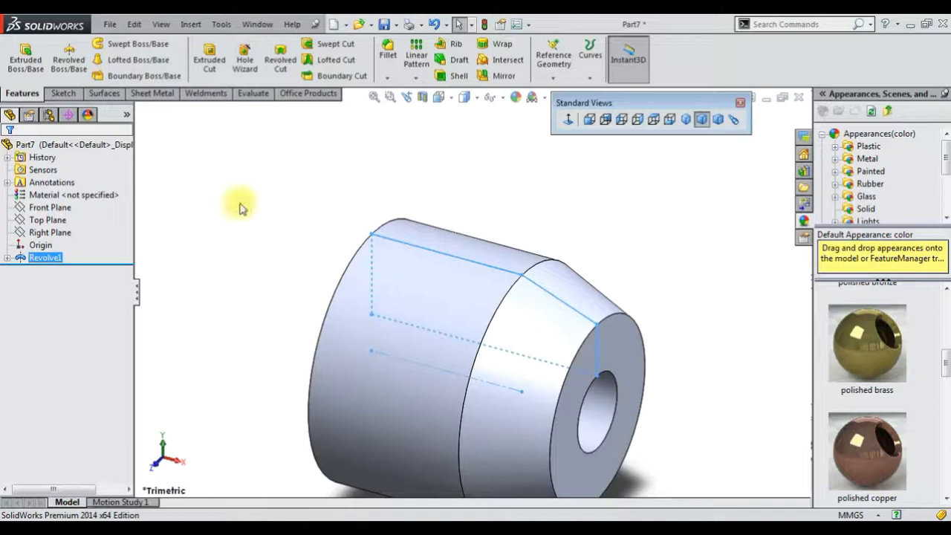
Open a new sketch on the Front Plane and orient the view normal to it
right_click(55, 208)
click(69, 190)
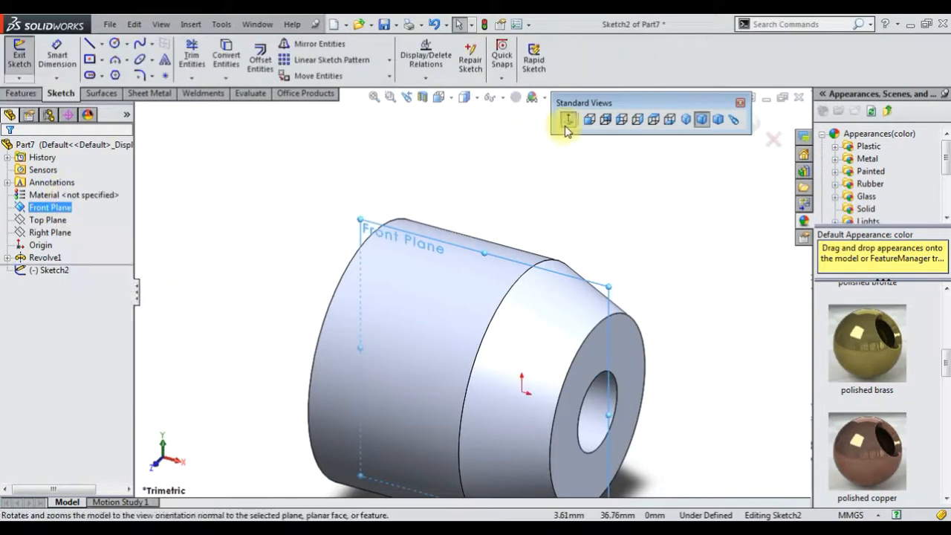
click(566, 122)
Sketch a connected chain of lines rising from the origin and forming a stepped outline above the part
key(l)
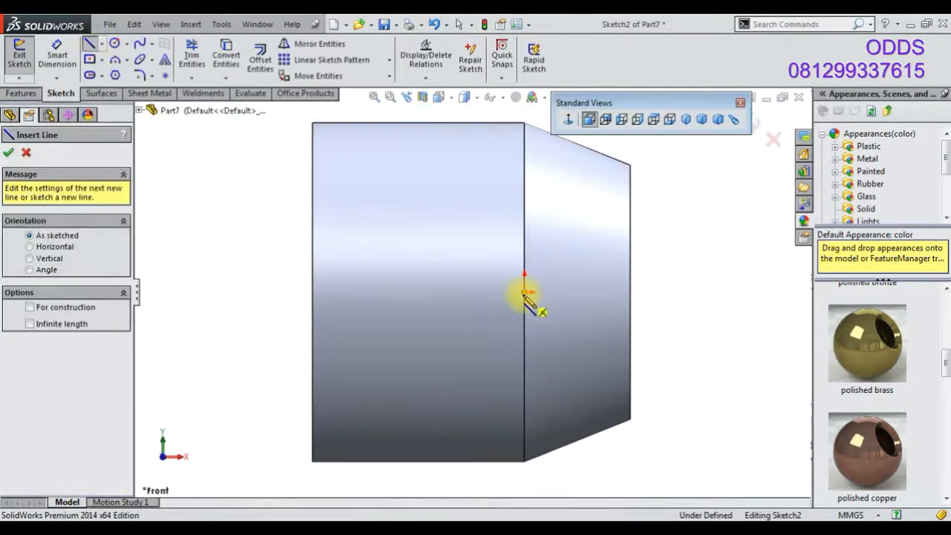
click(523, 292)
scroll(513, 223, up, 4)
click(483, 143)
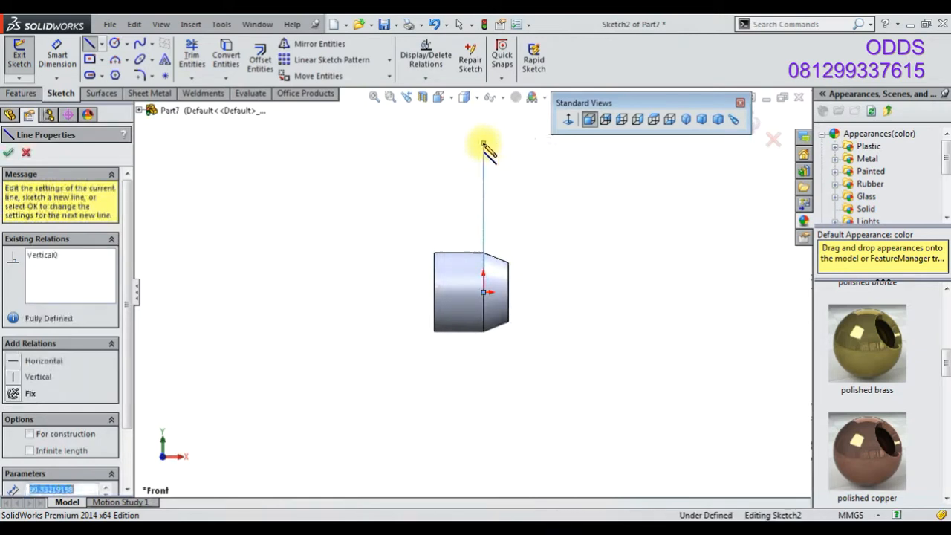
click(433, 144)
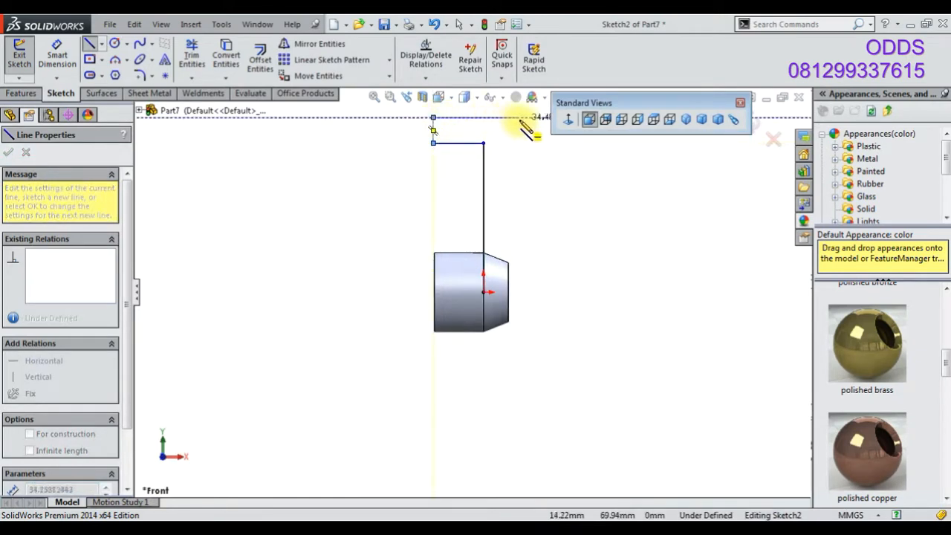
click(530, 124)
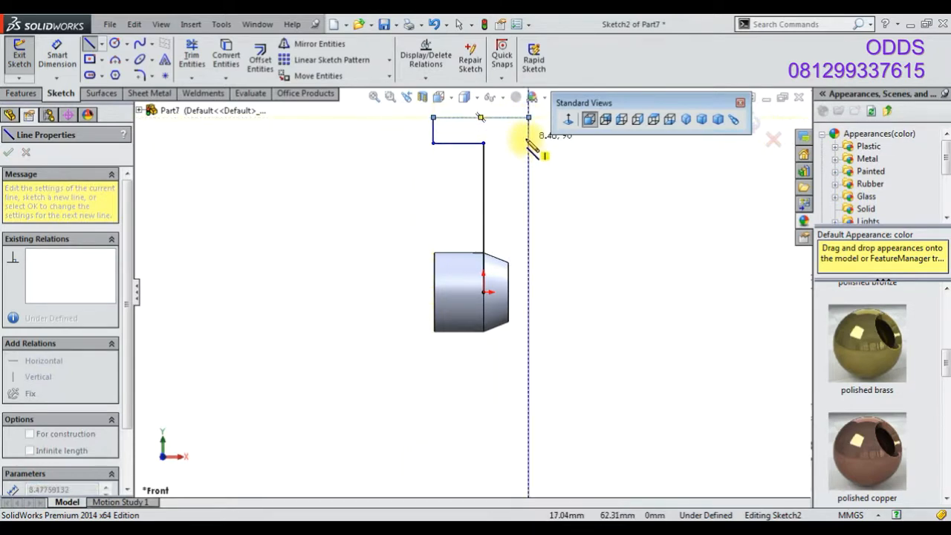
right_click(382, 151)
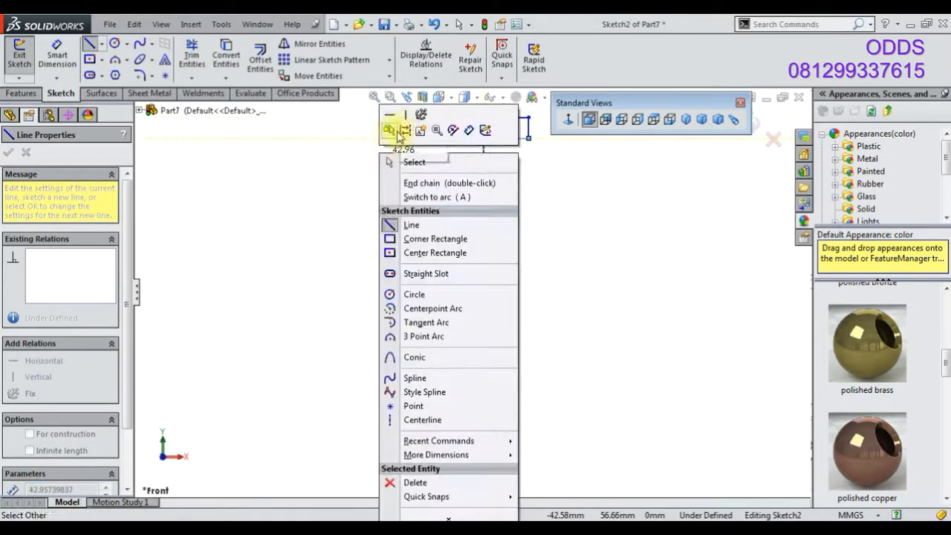
click(412, 162)
click(192, 61)
scroll(523, 165, down, 4)
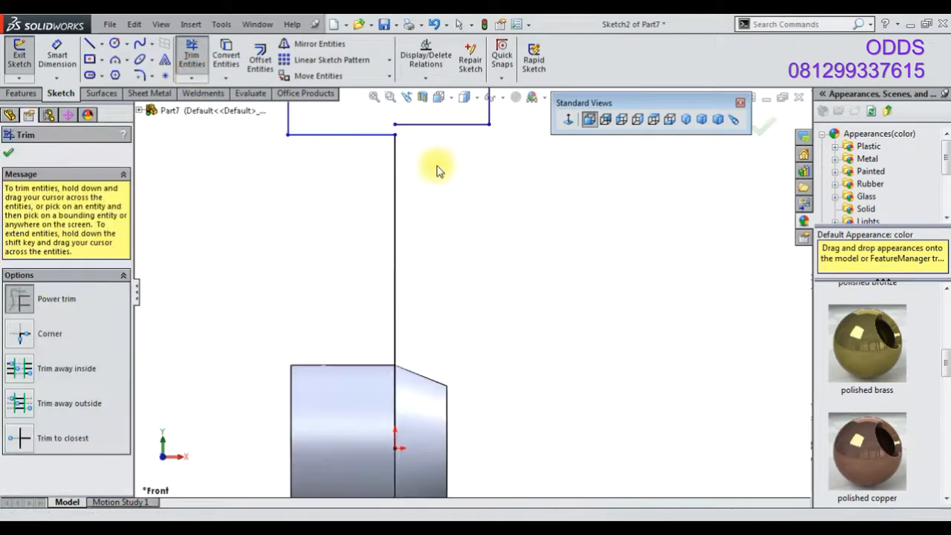
scroll(401, 126, down, 2)
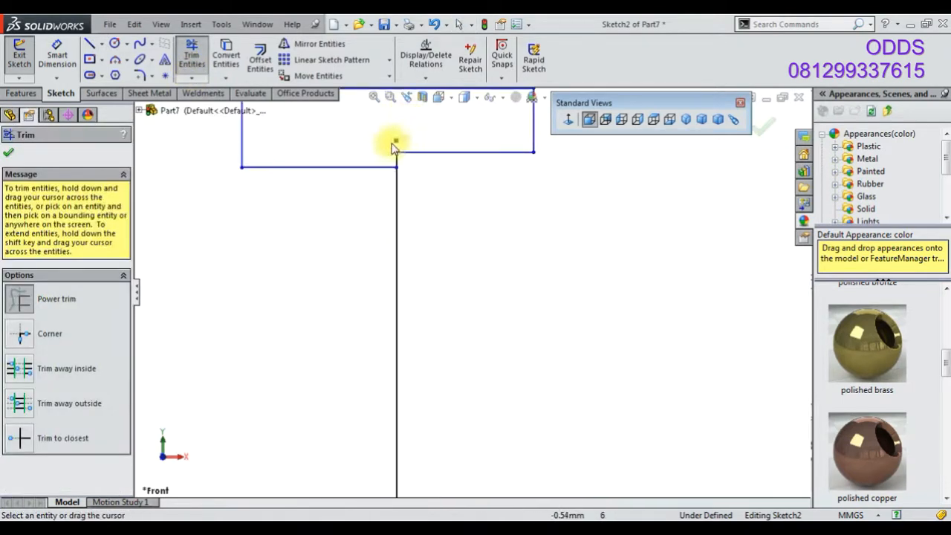
click(8, 152)
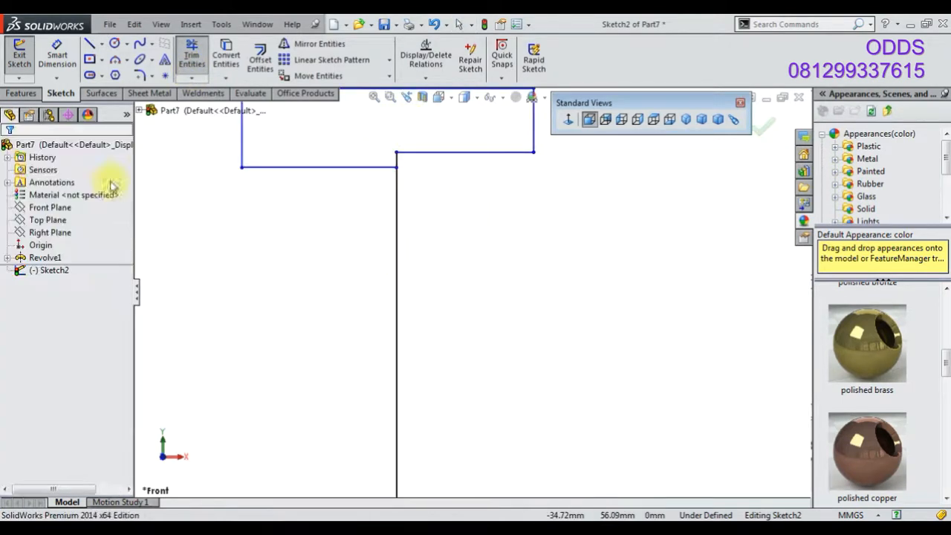
Convert the long vertical line rising from the origin into construction geometry
click(395, 305)
click(451, 265)
scroll(450, 327, up, 3)
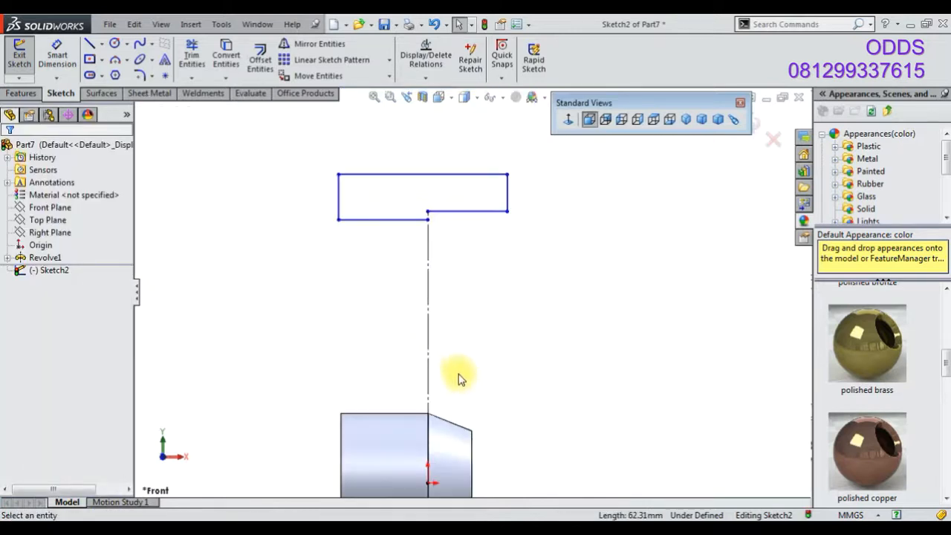
Draw a horizontal centerline about 91 mm long leftward from the origin
click(101, 45)
click(122, 65)
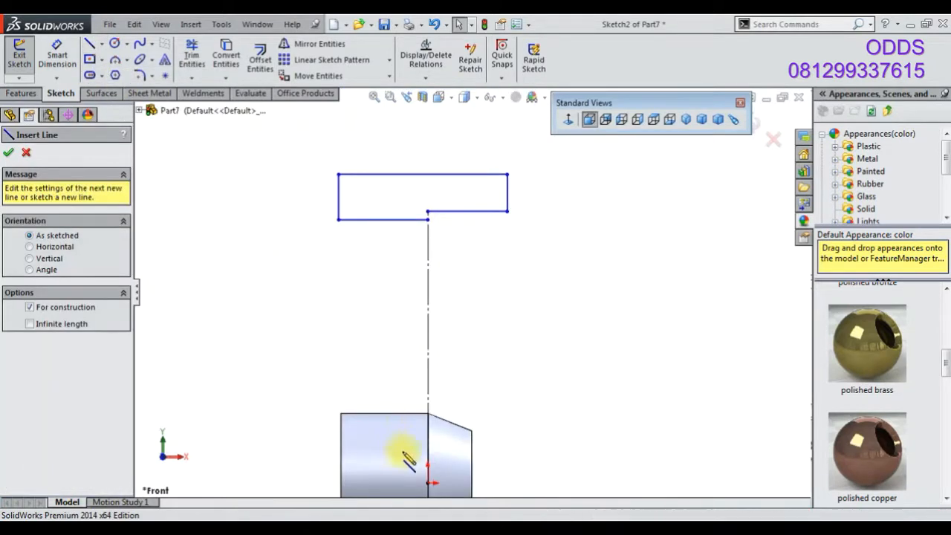
click(429, 482)
click(340, 483)
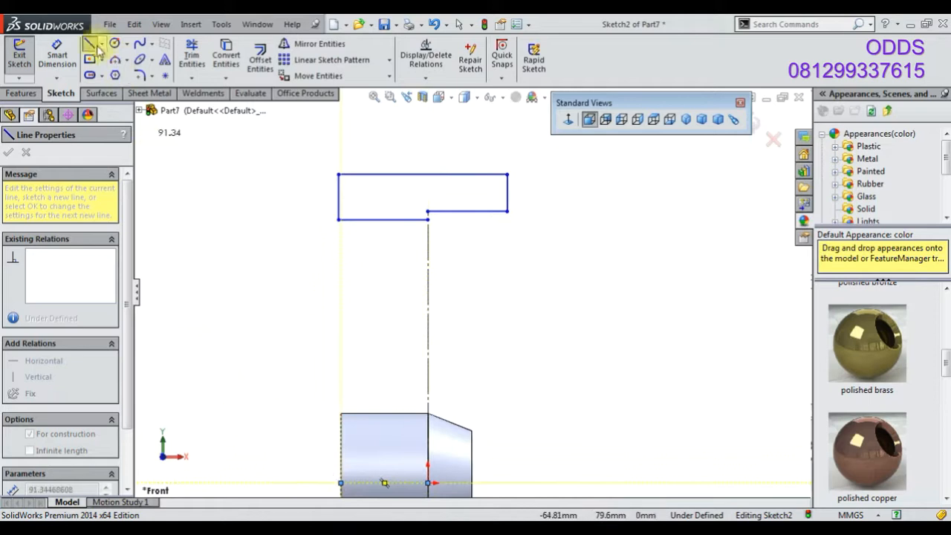
Dimension the lower-left horizontal line of the outline to 20 mm
click(66, 49)
click(340, 197)
click(391, 245)
text(20)
key(Return)
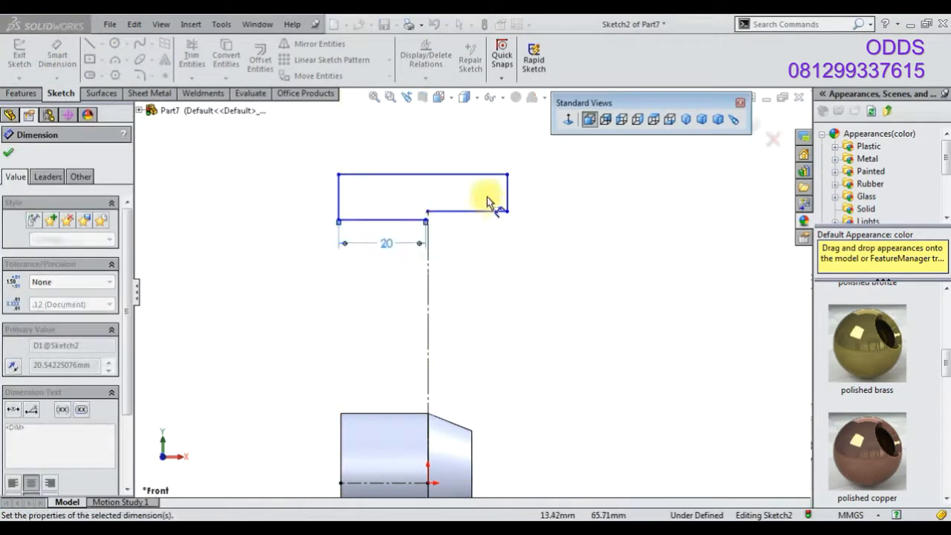
Dimension the short lower-right horizontal line to 10 mm
click(487, 210)
click(502, 257)
text(10)
key(Return)
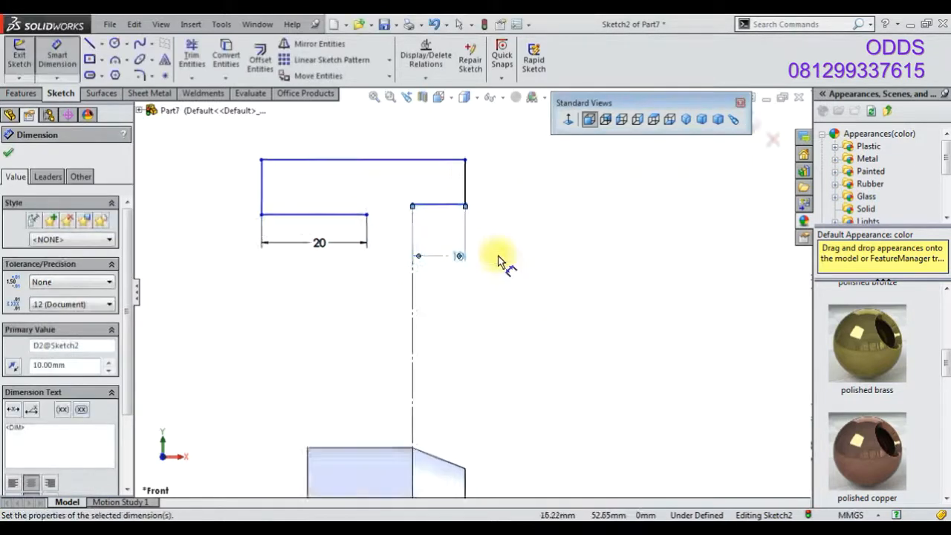
Drag the step's vertices to reduce the height difference between the outline's lower edges
right_click(270, 164)
click(303, 201)
drag(305, 200, 372, 210)
right_drag(416, 242, 417, 219)
scroll(449, 249, up, 2)
click(443, 275)
key(Return)
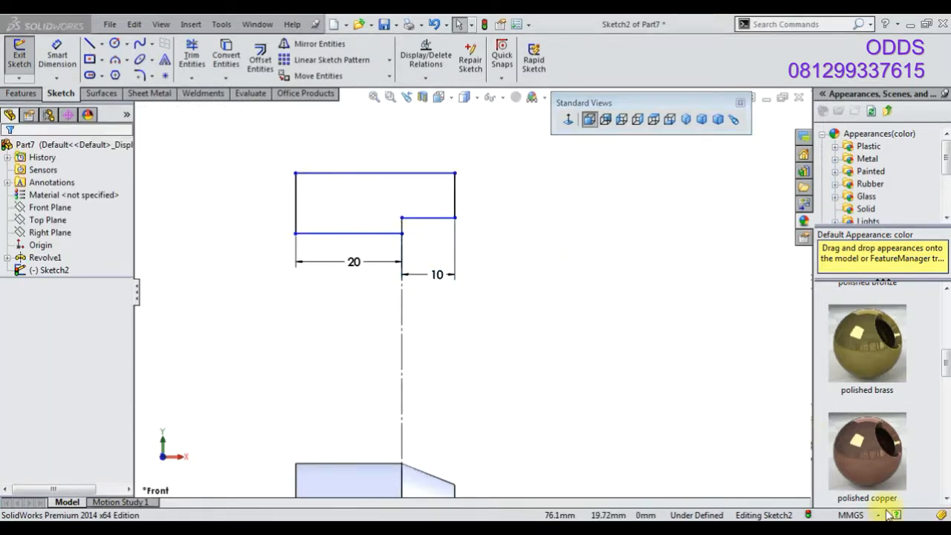
Drag the inner corner onto the lower edge so the bottom of the outline becomes one straight line
scroll(416, 230, down, 3)
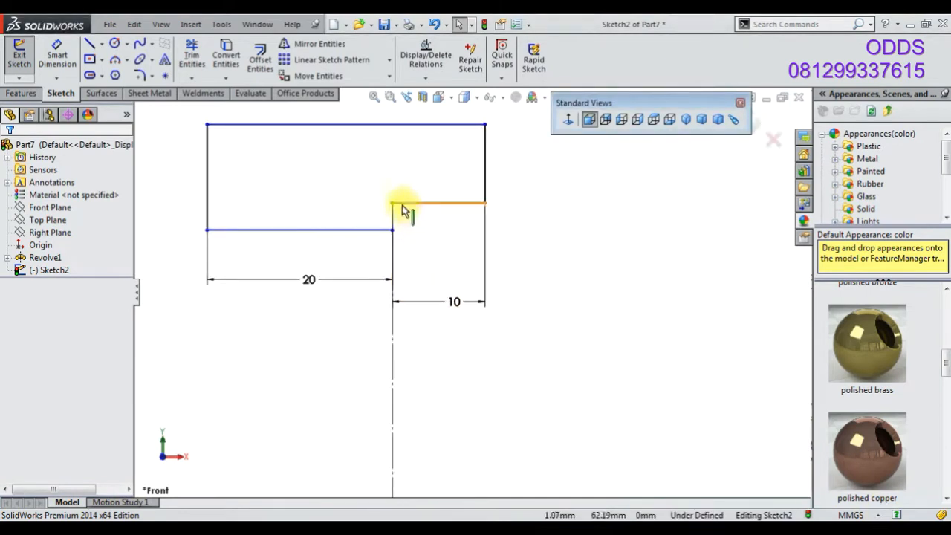
click(397, 218)
mouse_move(400, 220)
mouse_down()
mouse_move(405, 243)
mouse_move(393, 229)
mouse_up()
scroll(469, 290, up, 3)
drag(461, 313, 459, 289)
click(461, 356)
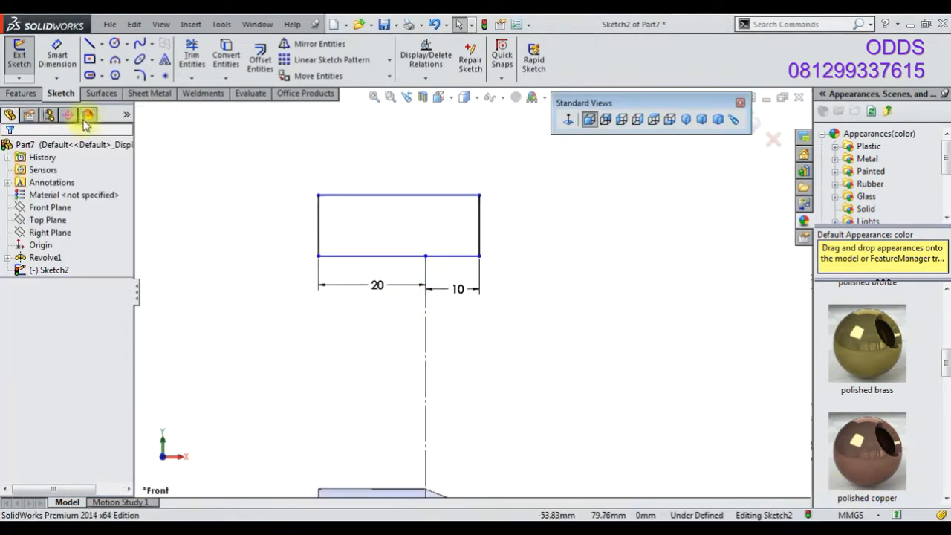
Dimension the outline's top edge at 100 mm above the horizontal centerline
click(57, 55)
scroll(356, 304, up, 2)
click(404, 237)
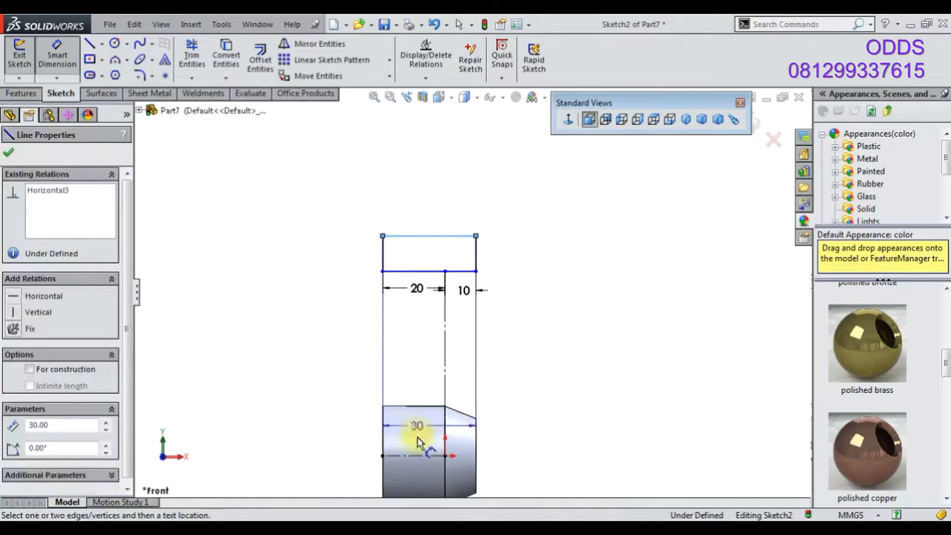
click(419, 462)
click(330, 462)
text(100)
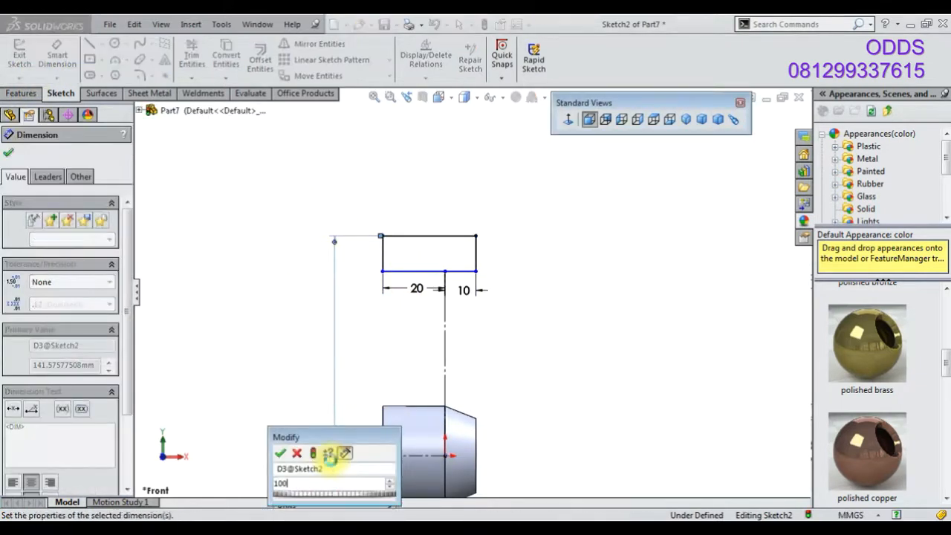
key(Return)
Dimension the outline's bottom edge at 80 mm above the centerline
click(429, 274)
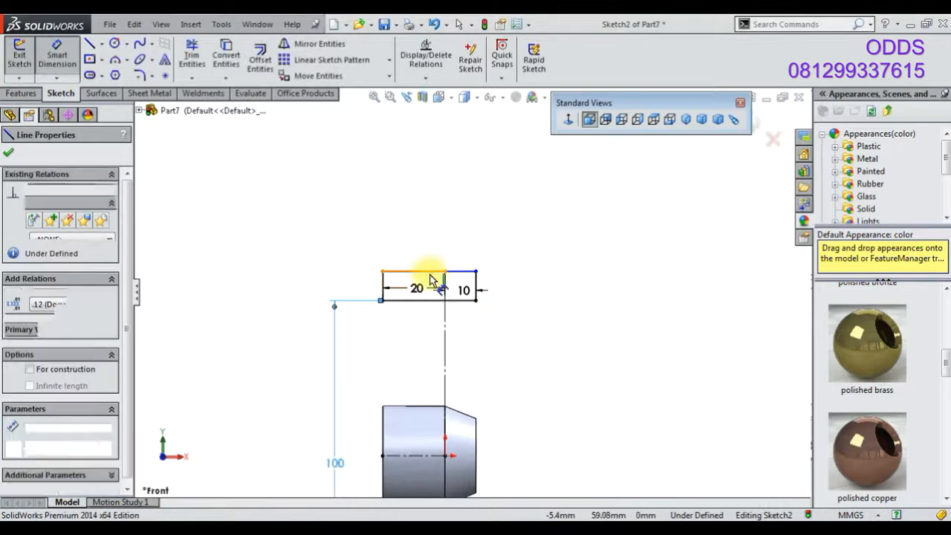
click(529, 434)
text(80)
key(Return)
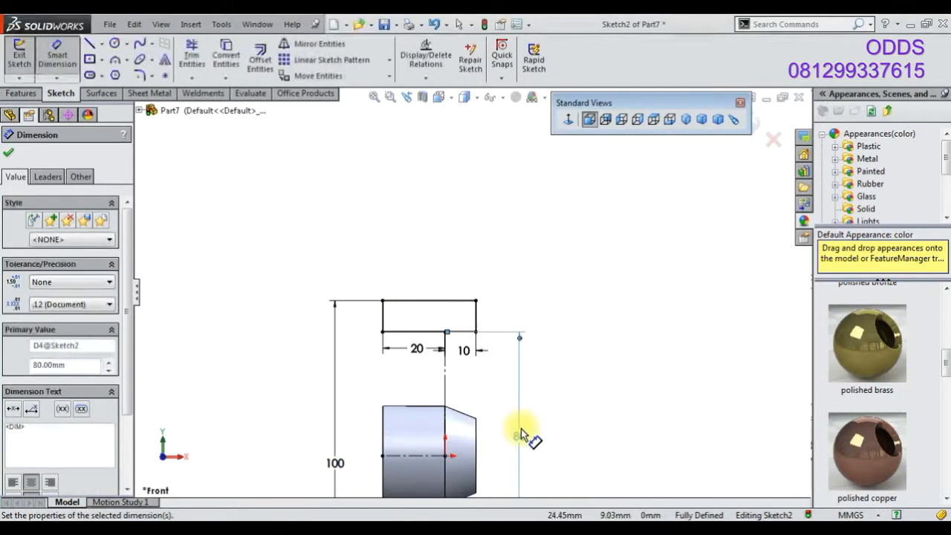
scroll(535, 245, up, 4)
scroll(526, 334, down, 2)
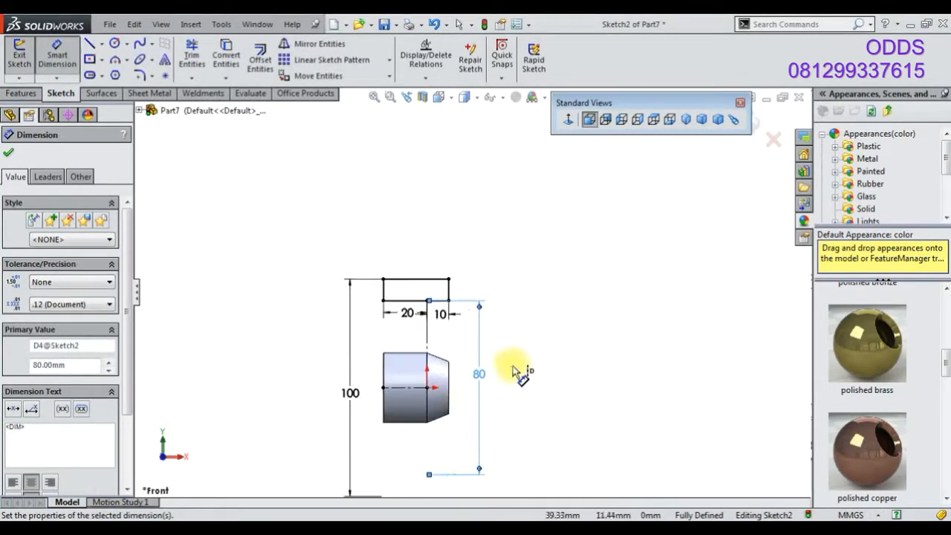
click(26, 97)
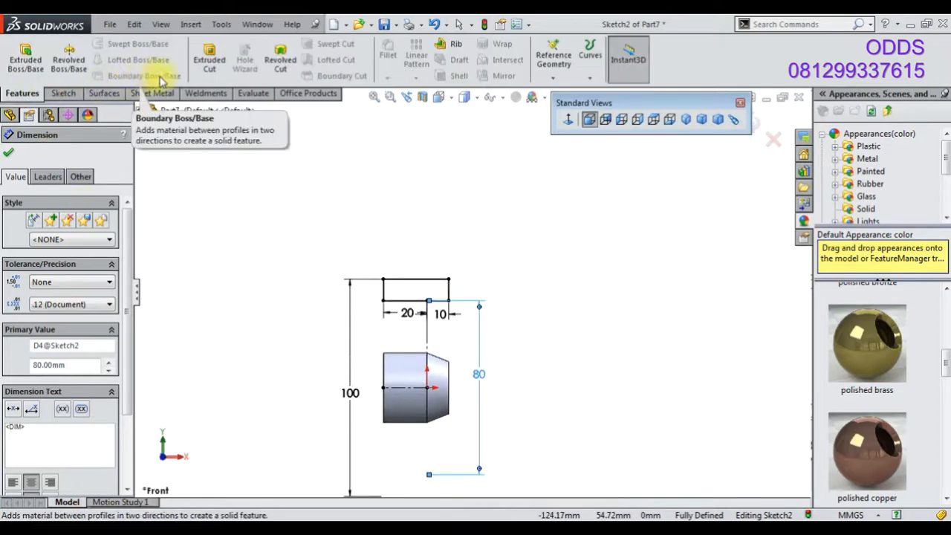
click(81, 77)
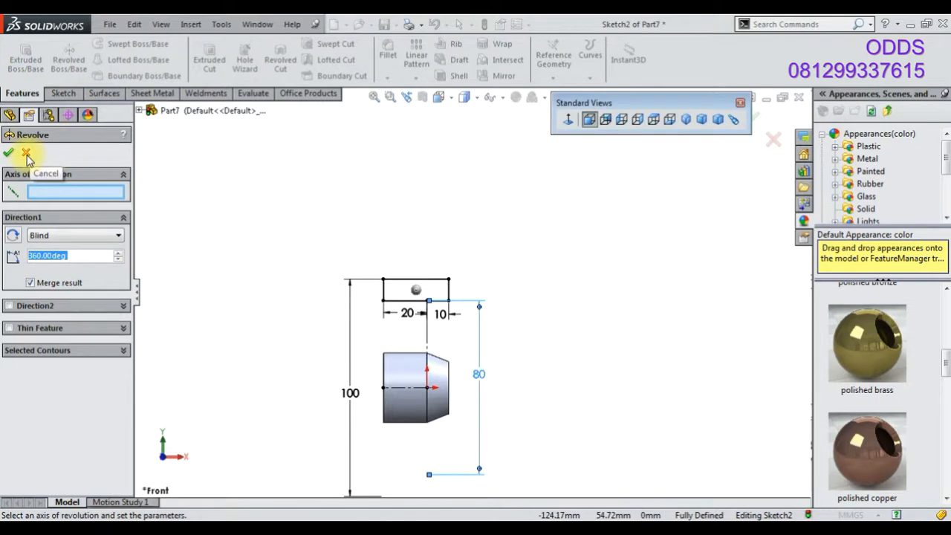
click(26, 154)
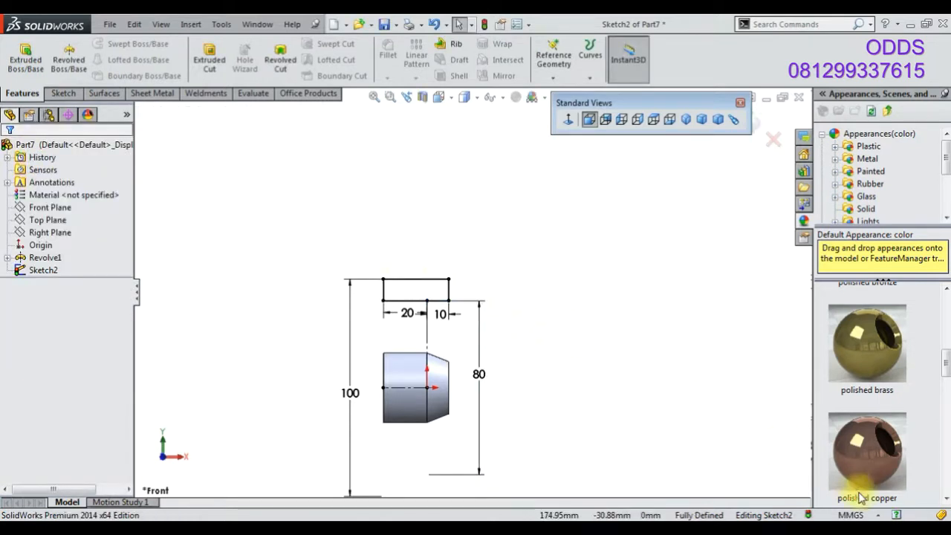
scroll(408, 295, down, 4)
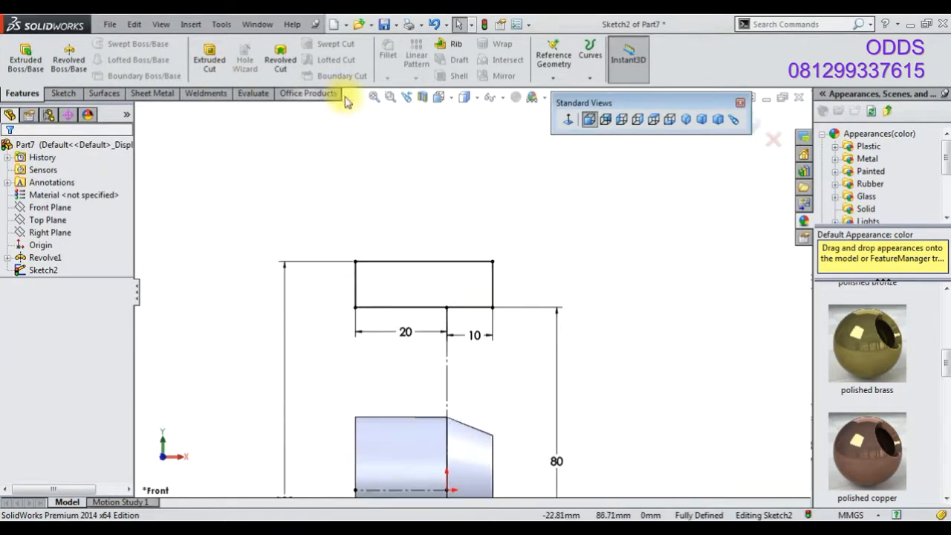
Power-trim away the outline's lower edge segments so the profile opens at its bottom
click(64, 93)
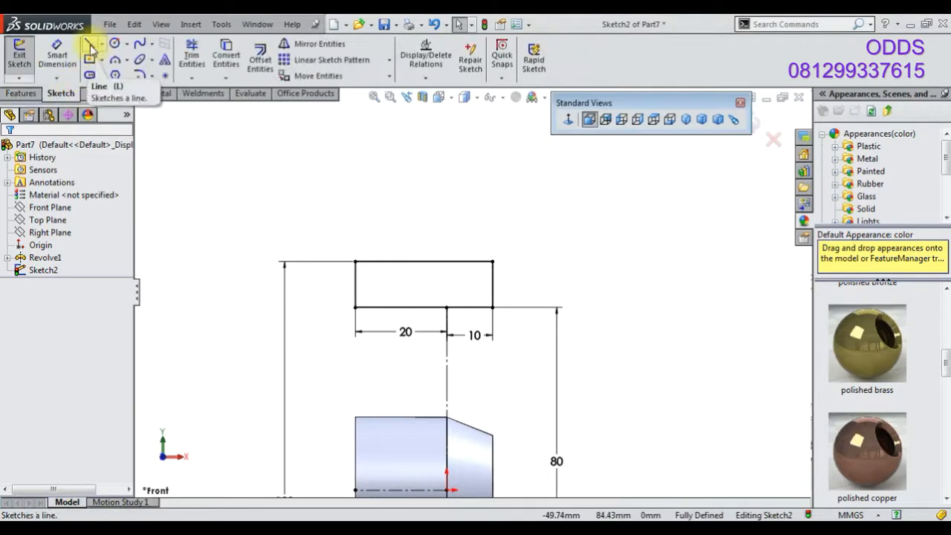
click(191, 55)
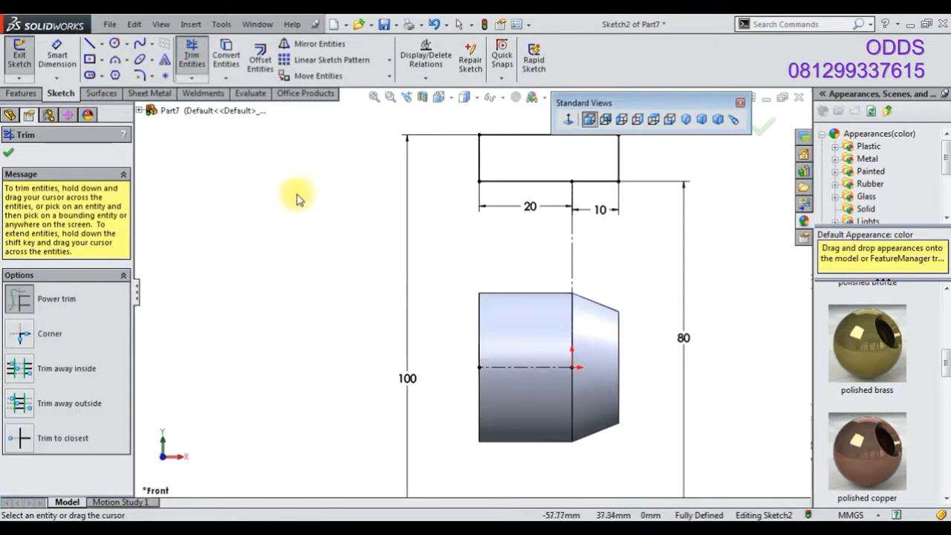
drag(480, 173, 500, 341)
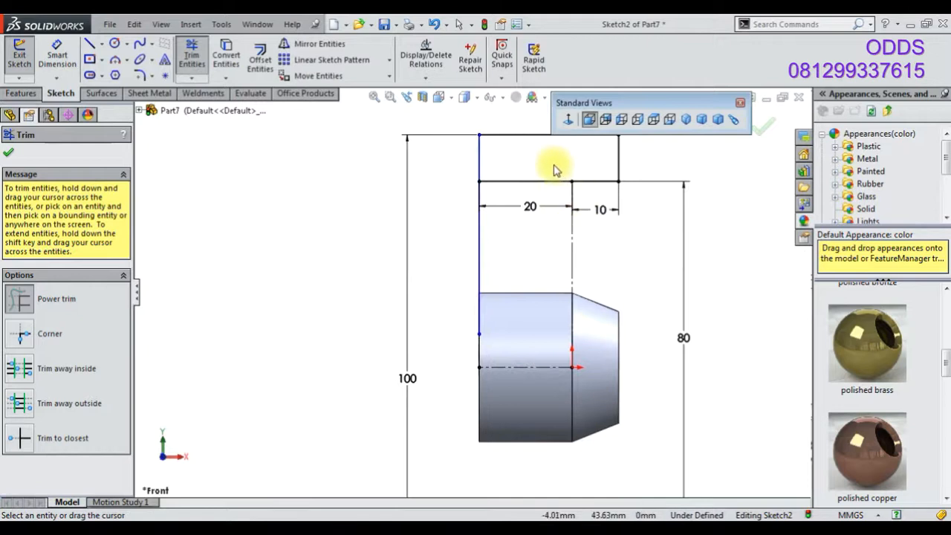
drag(554, 169, 549, 190)
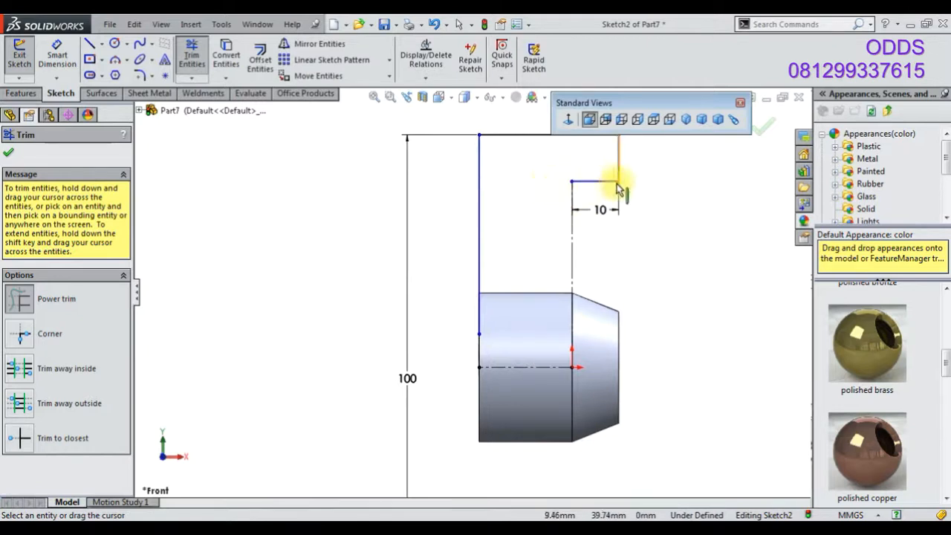
Draw a horizontal line along the top of the first revolved body to close the outline's bottom, trimming the excess
click(90, 46)
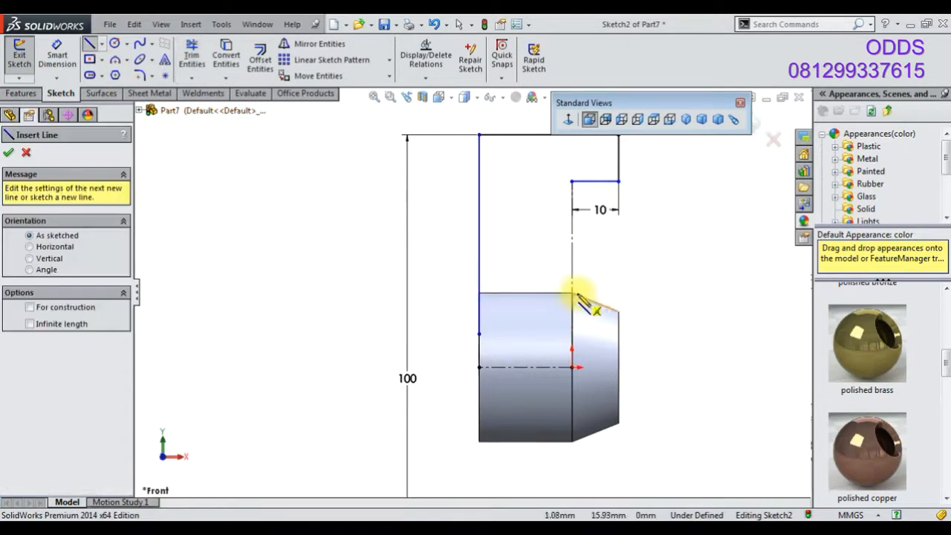
click(522, 295)
click(456, 294)
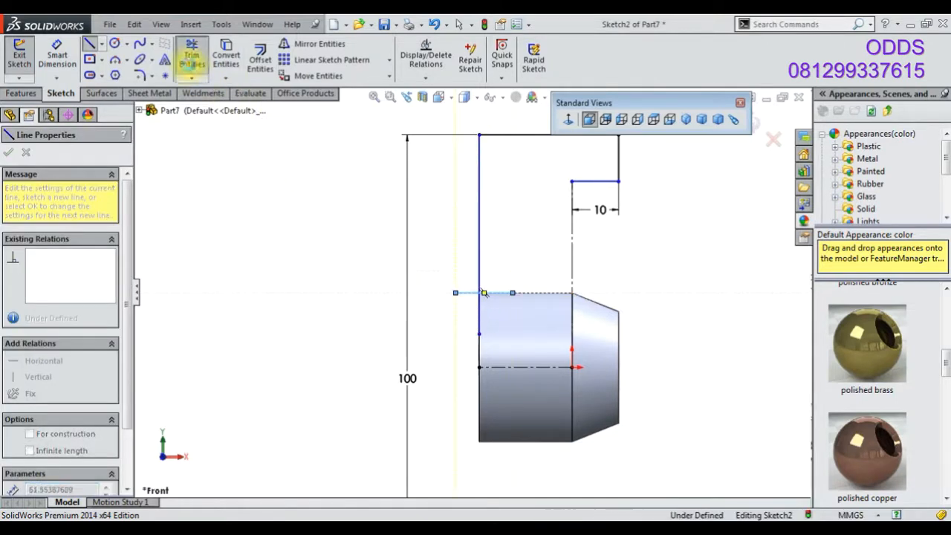
click(191, 54)
drag(607, 299, 601, 298)
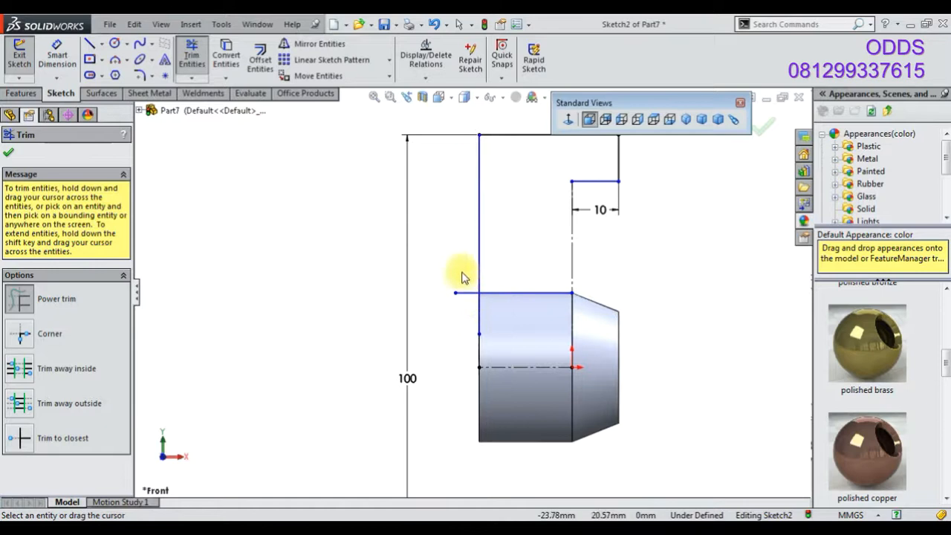
Draw a vertical line closing the outline's inner edge from the step down to the bottom line, and adjust its corner point
scroll(592, 282, down, 3)
scroll(588, 288, up, 3)
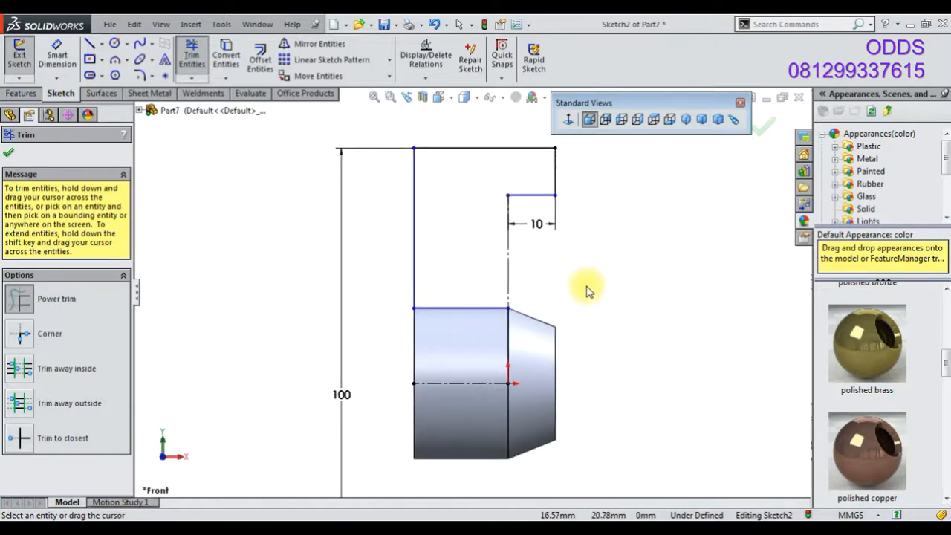
click(91, 46)
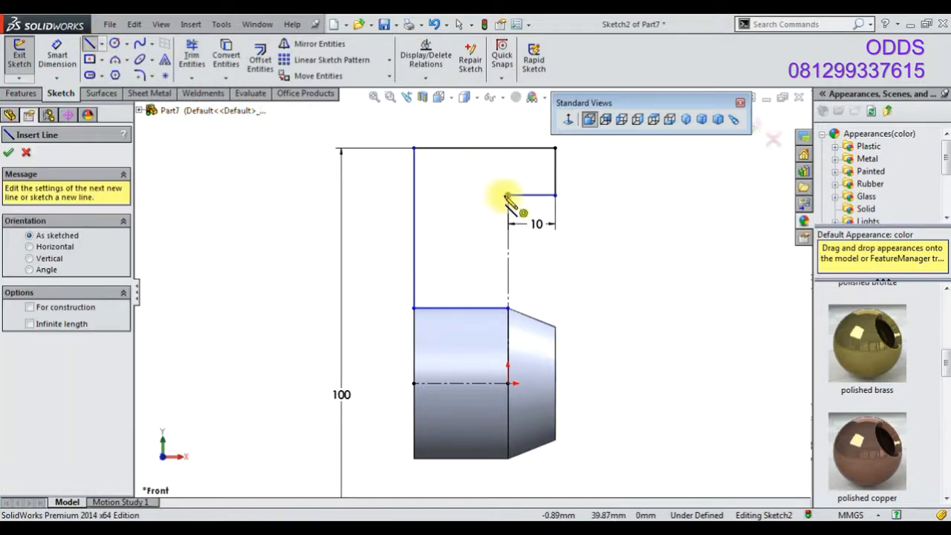
click(508, 196)
click(508, 306)
right_click(239, 182)
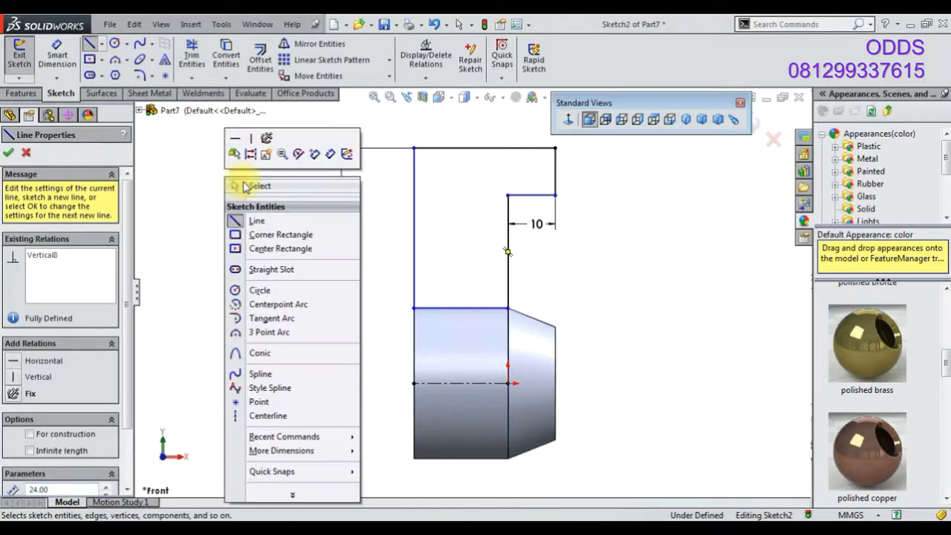
click(245, 186)
click(415, 310)
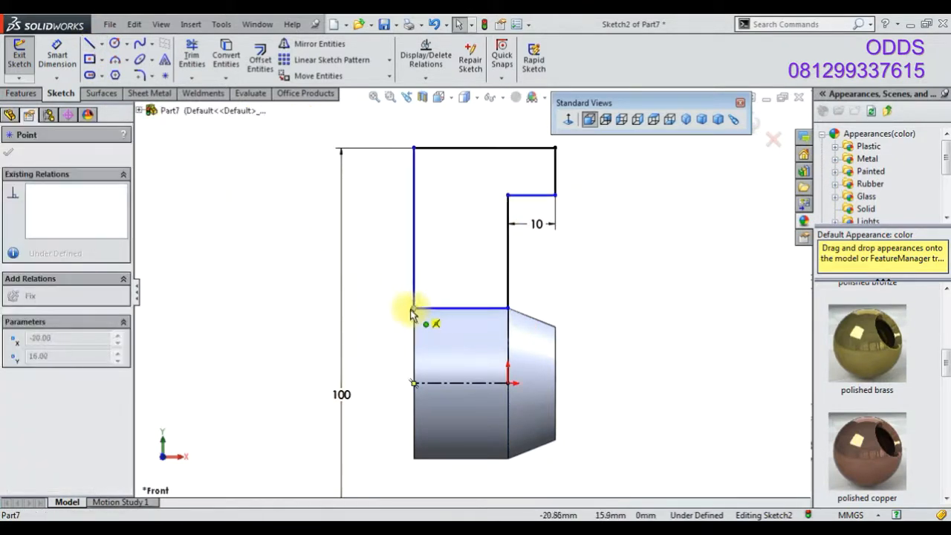
drag(414, 311, 414, 309)
click(639, 262)
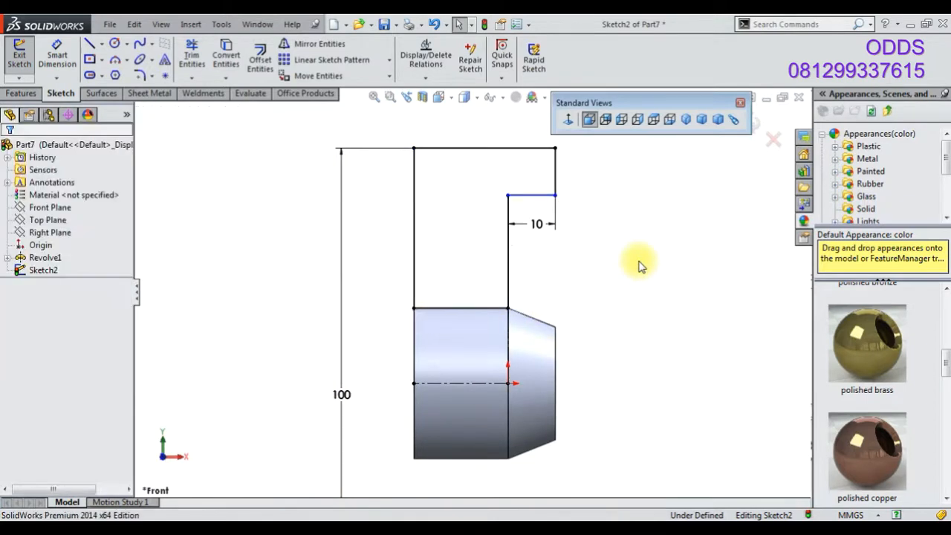
Dimension the outline's inner lower edge at 80 mm above the centerline
scroll(639, 263, up, 2)
click(59, 58)
click(505, 224)
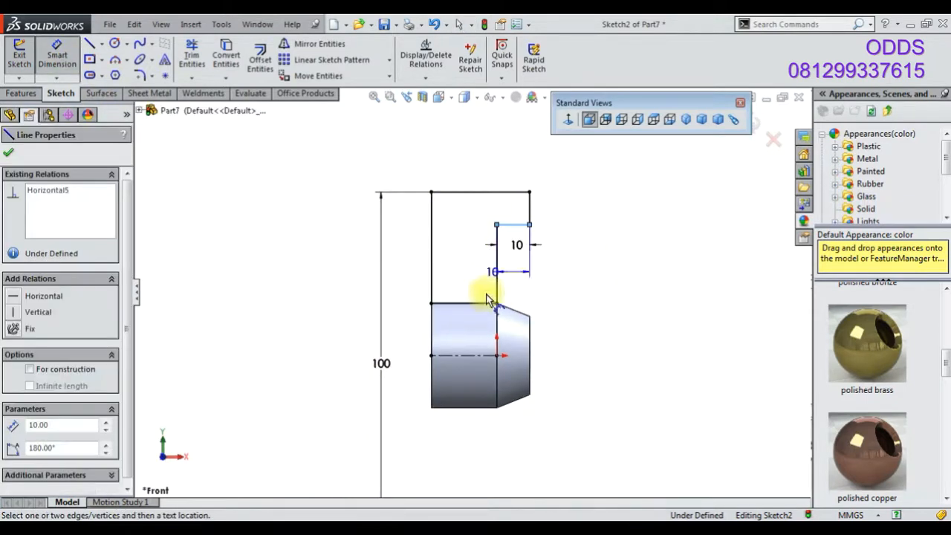
click(479, 356)
click(584, 363)
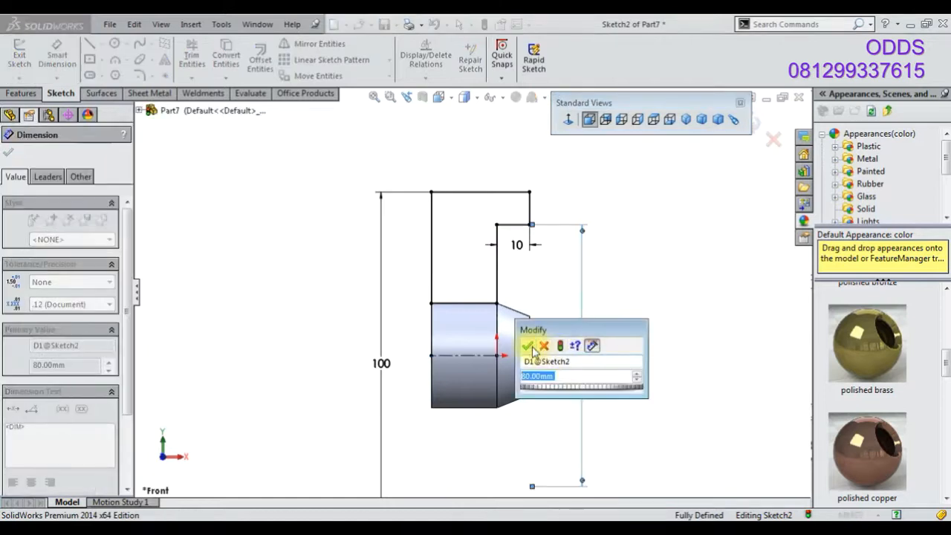
click(533, 344)
Revolve the sketch 360° about the centerline
click(26, 95)
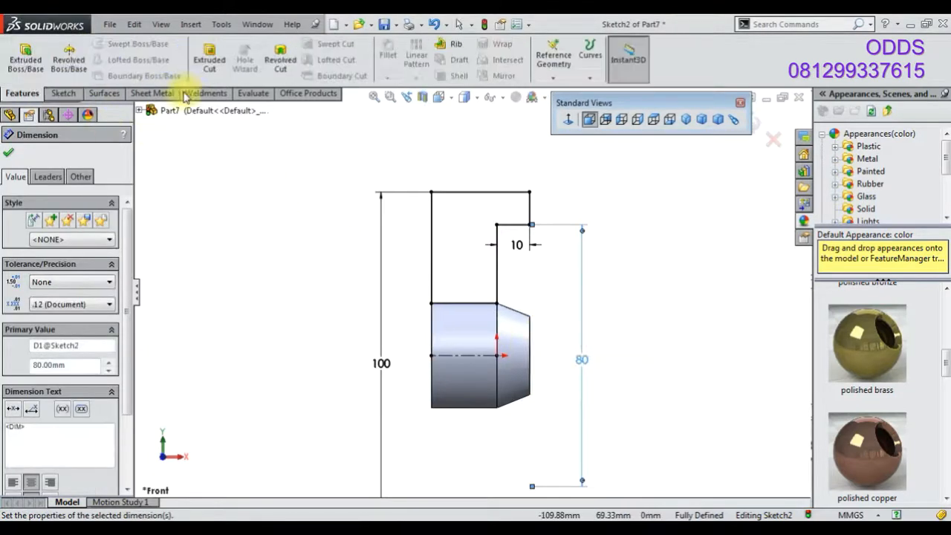
click(70, 65)
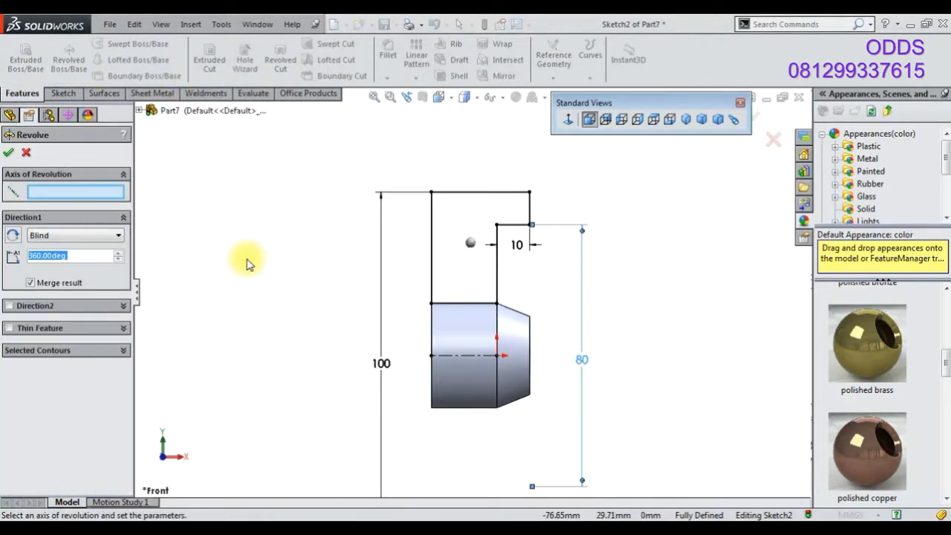
click(462, 360)
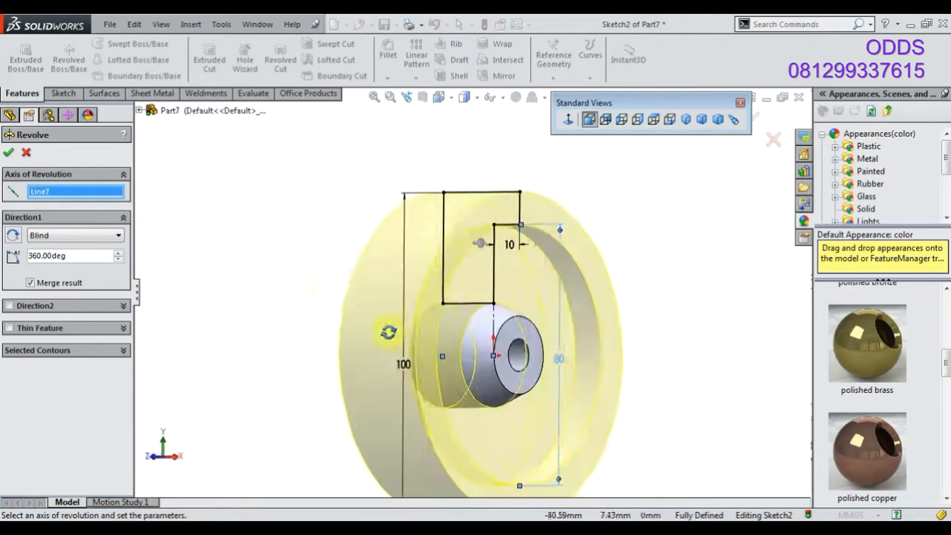
click(10, 153)
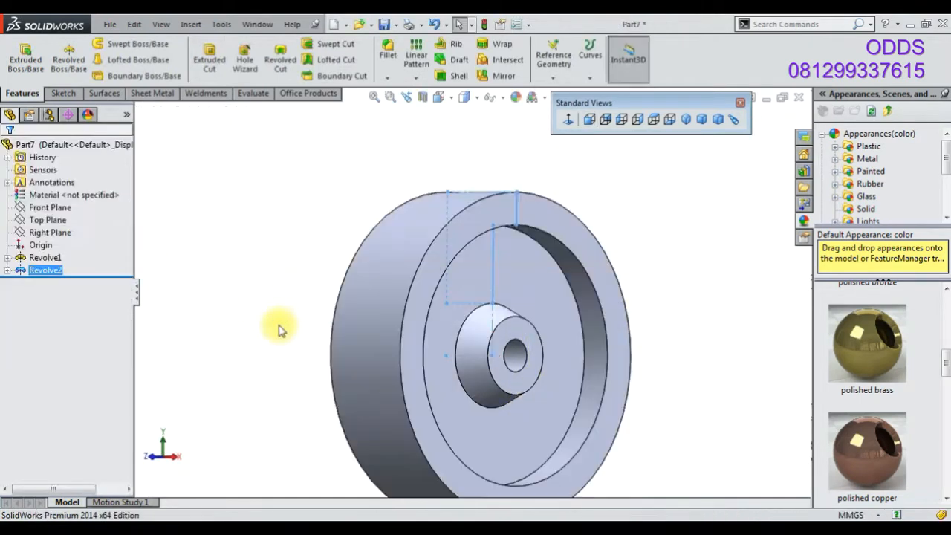
Start a new sketch on the Right Plane and view it normal to the plane
click(58, 234)
click(66, 215)
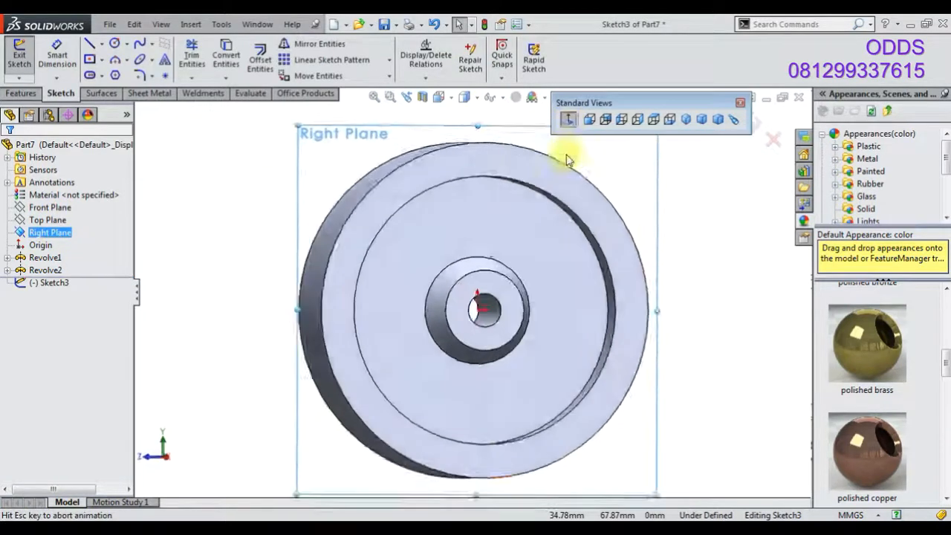
mouse_move(197, 266)
middle_down()
mouse_move(304, 288)
mouse_move(241, 281)
middle_up()
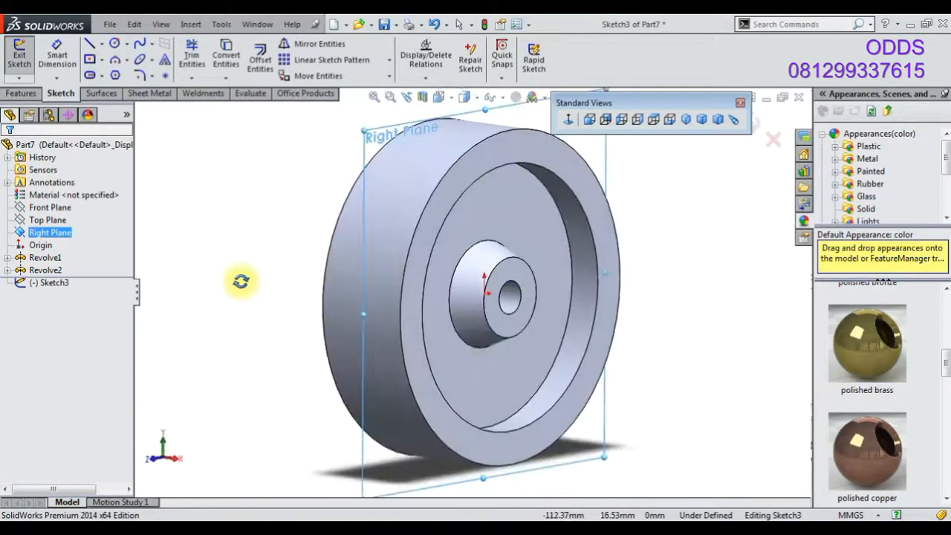
click(568, 118)
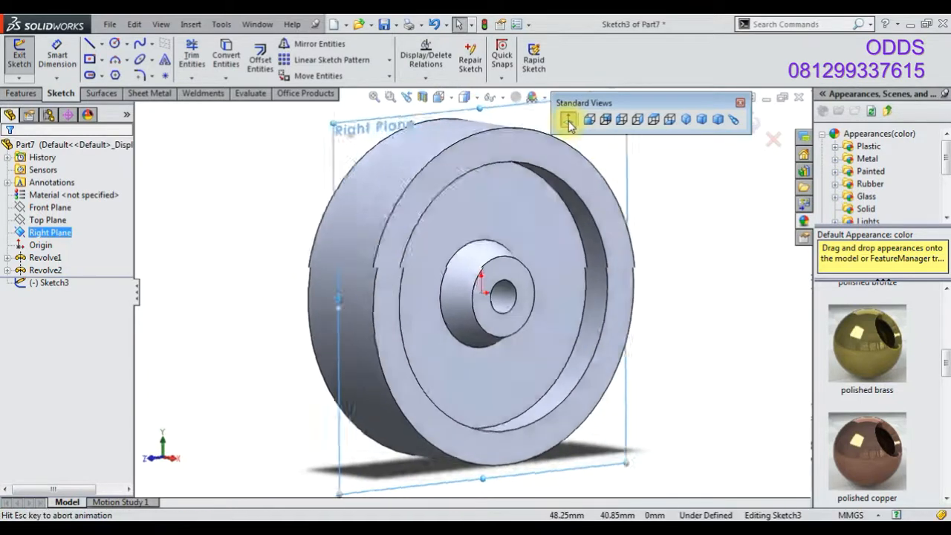
Sketch a construction circle centred on the origin and a small circle centred at its top point
click(114, 43)
click(471, 293)
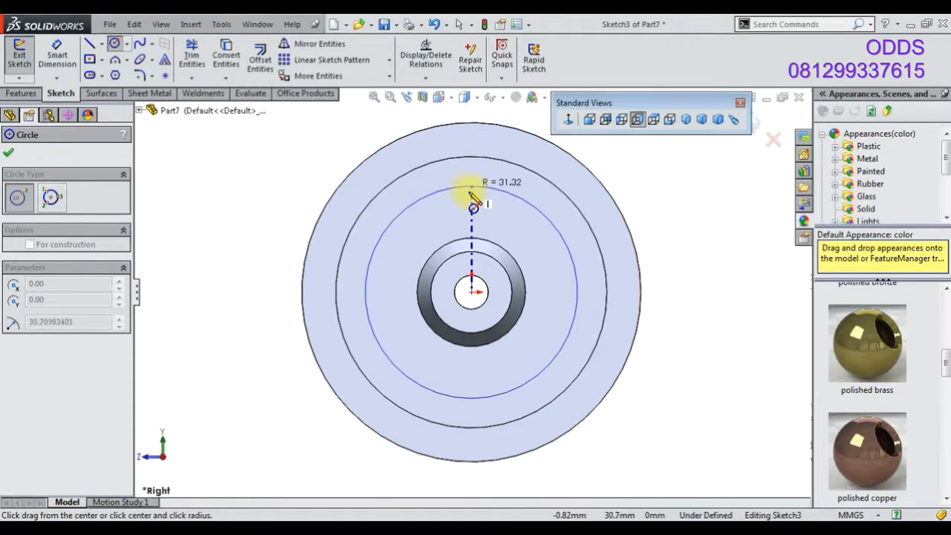
click(473, 198)
click(471, 196)
click(488, 212)
right_click(260, 165)
click(276, 166)
click(413, 218)
click(462, 174)
Dimension the construction circle's diameter and set it to 56 mm
click(58, 56)
click(376, 278)
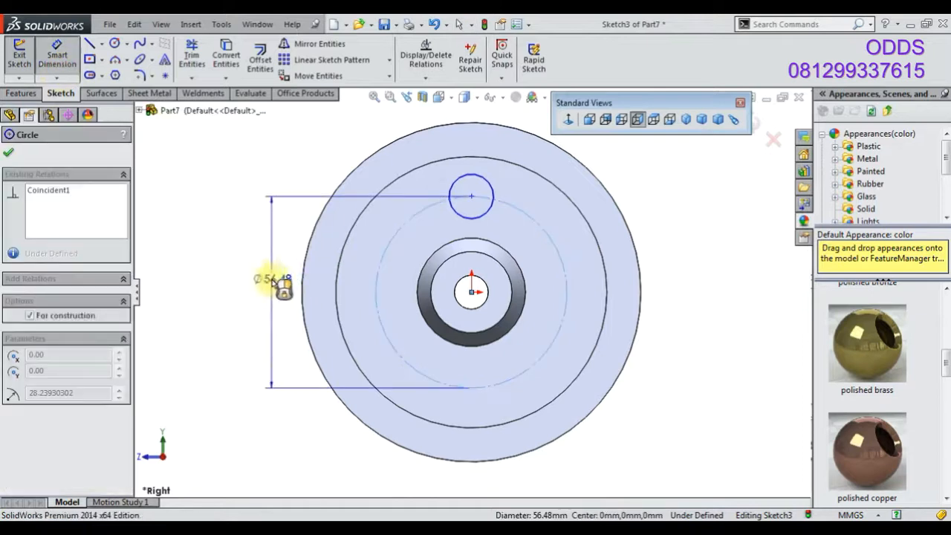
click(271, 276)
text(54)
key(Return)
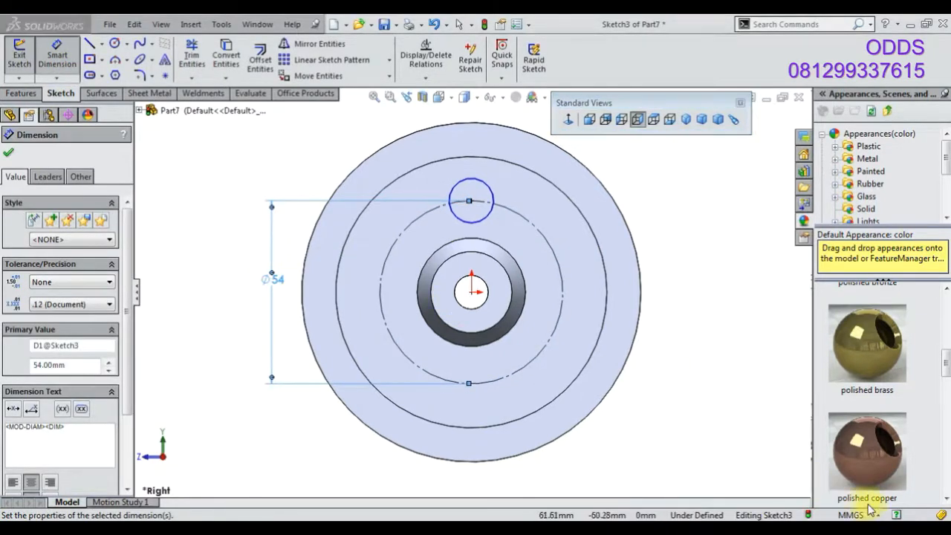
double_click(272, 279)
text(56)
key(Return)
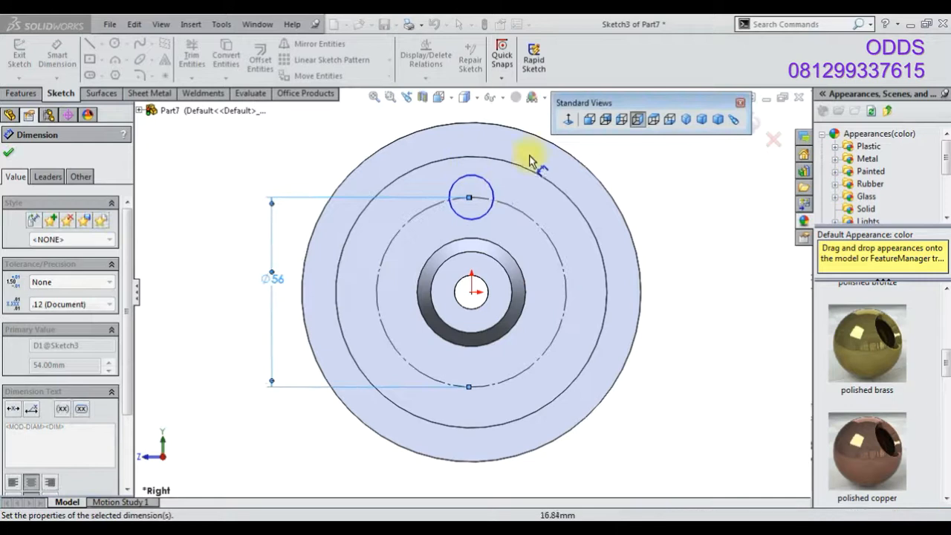
Dimension the small circle's diameter at 22 mm
click(486, 185)
scroll(483, 159, up, 2)
click(479, 153)
text(22)
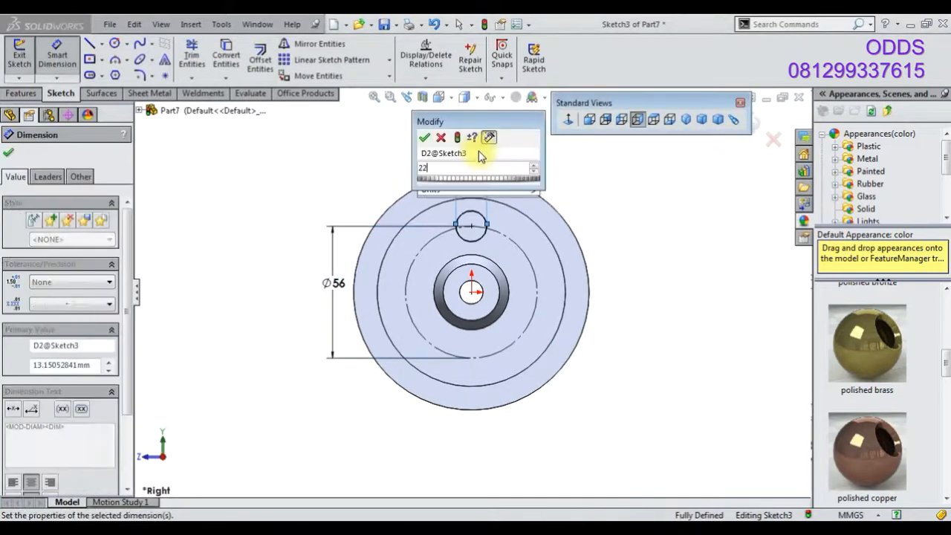
key(Return)
Create a circular sketch pattern of the small circle with six instances around the origin
click(666, 225)
right_click(577, 210)
click(610, 213)
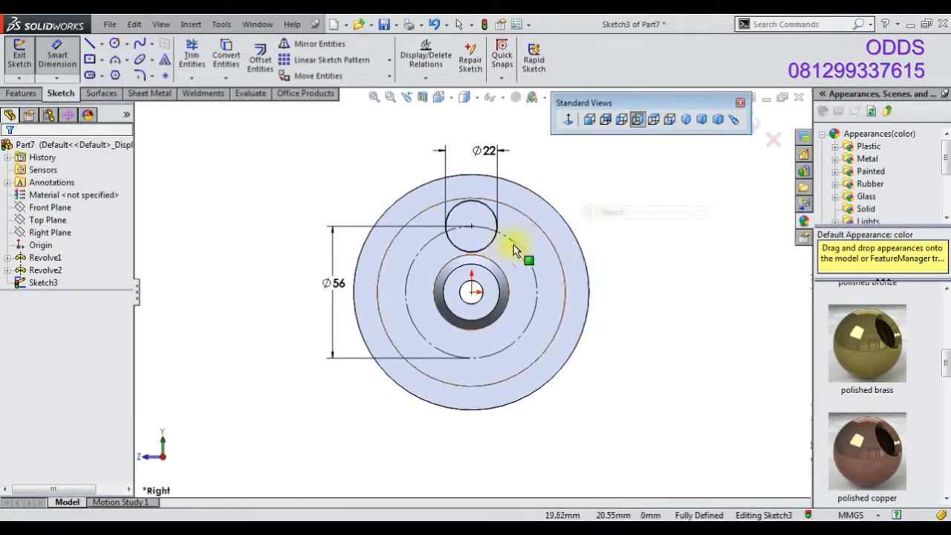
click(495, 235)
click(387, 67)
click(345, 89)
click(106, 332)
click(105, 332)
click(9, 153)
Cut-extrude the six circles Through All - Both directions
click(34, 93)
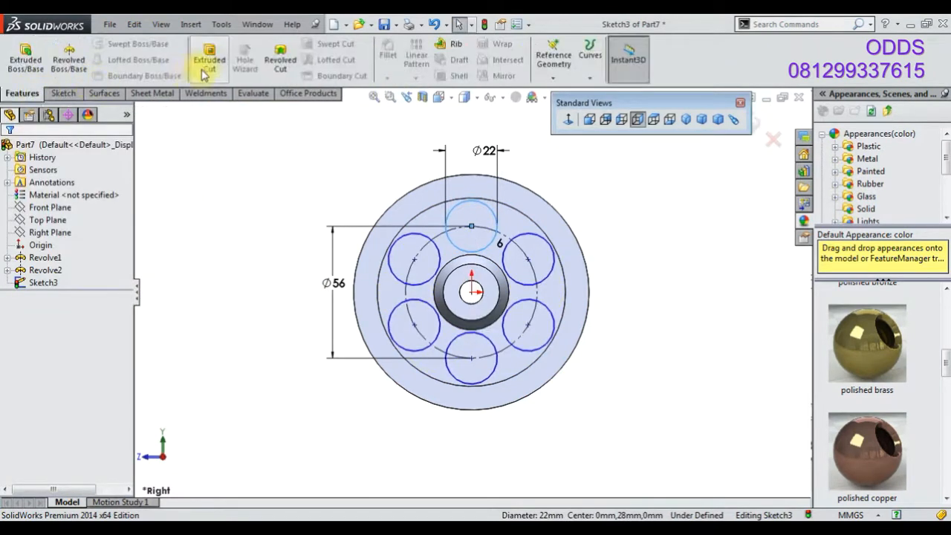
click(74, 233)
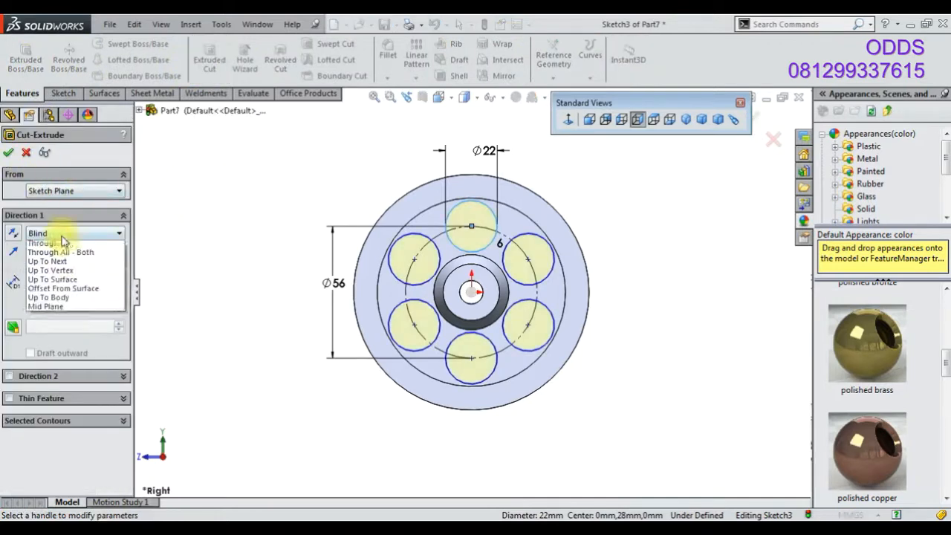
click(48, 253)
key(Return)
Fillet the wheel's front rim face and the inner rim edge with a 1 mm radius
middle_drag(503, 322, 334, 400)
middle_drag(700, 346, 331, 178)
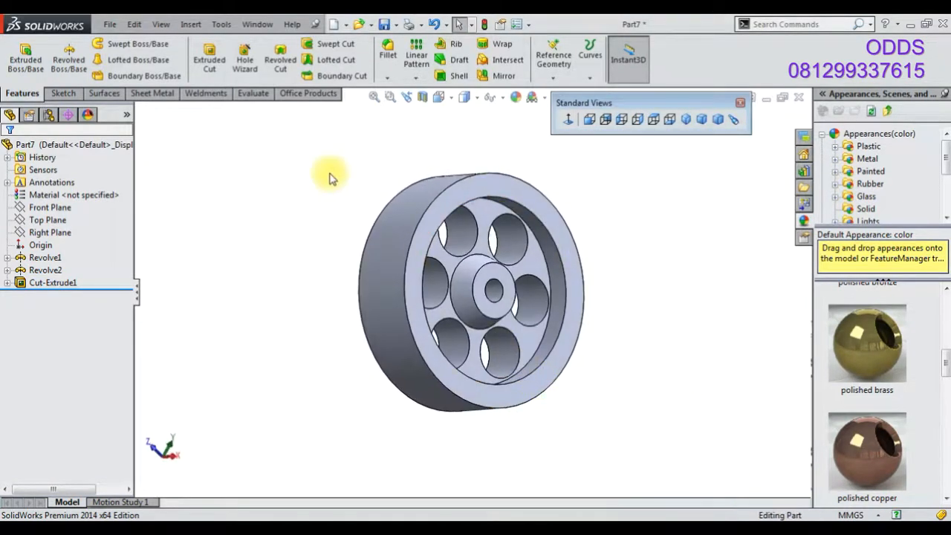
click(389, 59)
text(1)
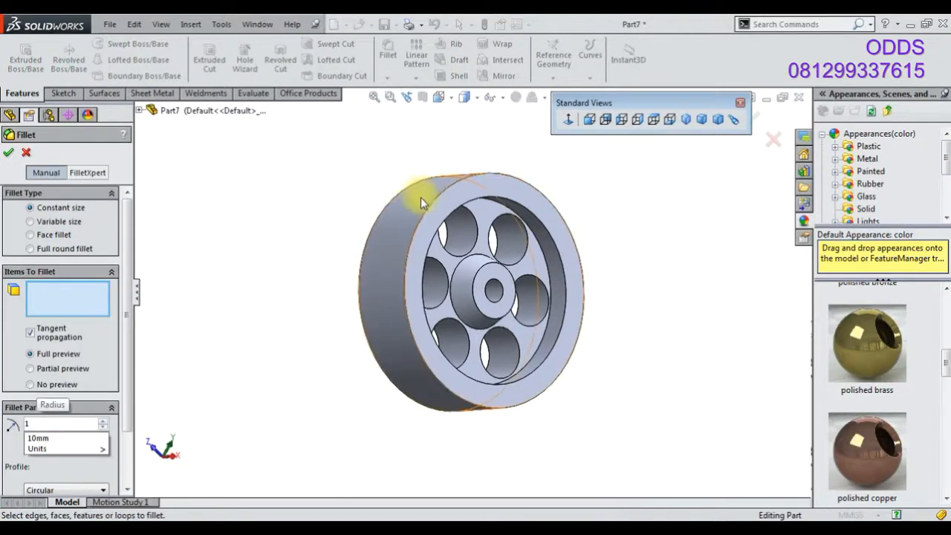
click(417, 199)
scroll(423, 208, down, 3)
middle_drag(449, 279, 431, 211)
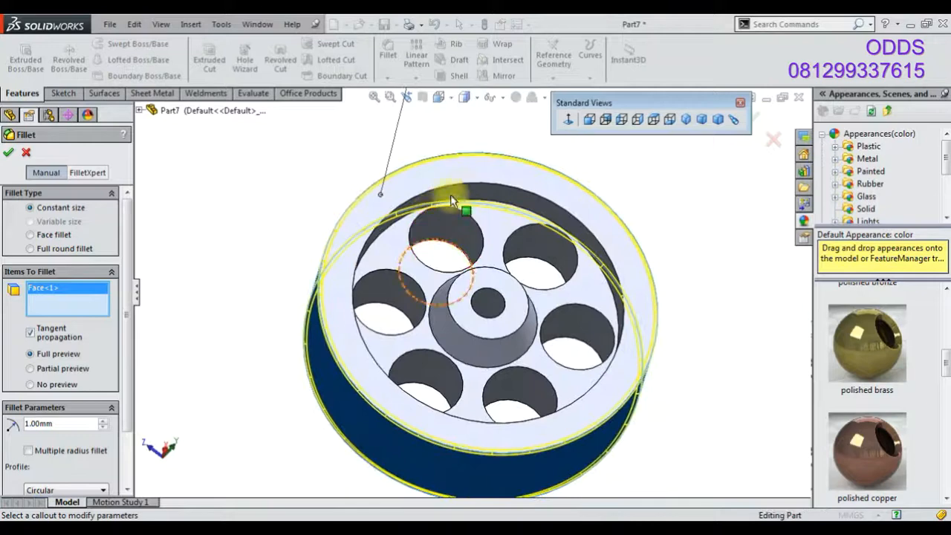
click(467, 185)
middle_drag(578, 284, 627, 375)
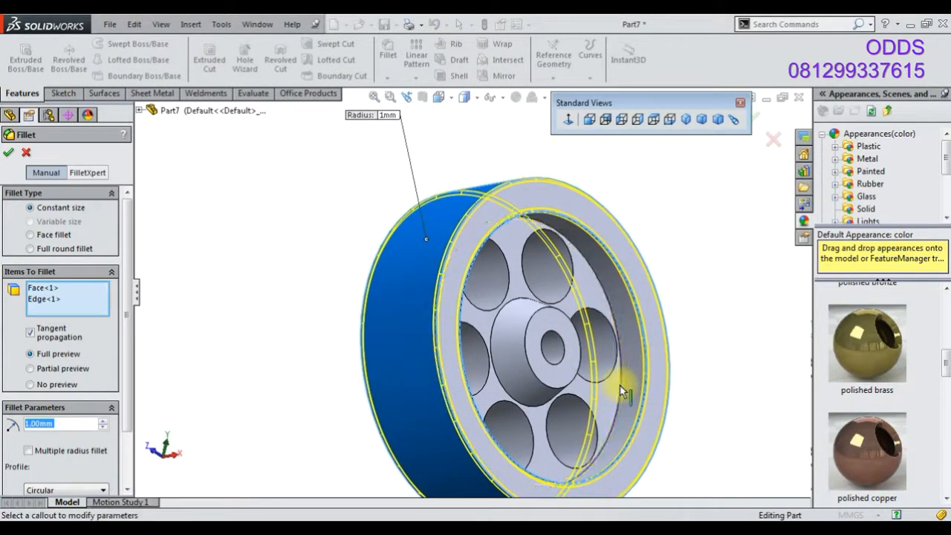
scroll(609, 342, up, 3)
middle_drag(609, 342, 427, 345)
click(757, 116)
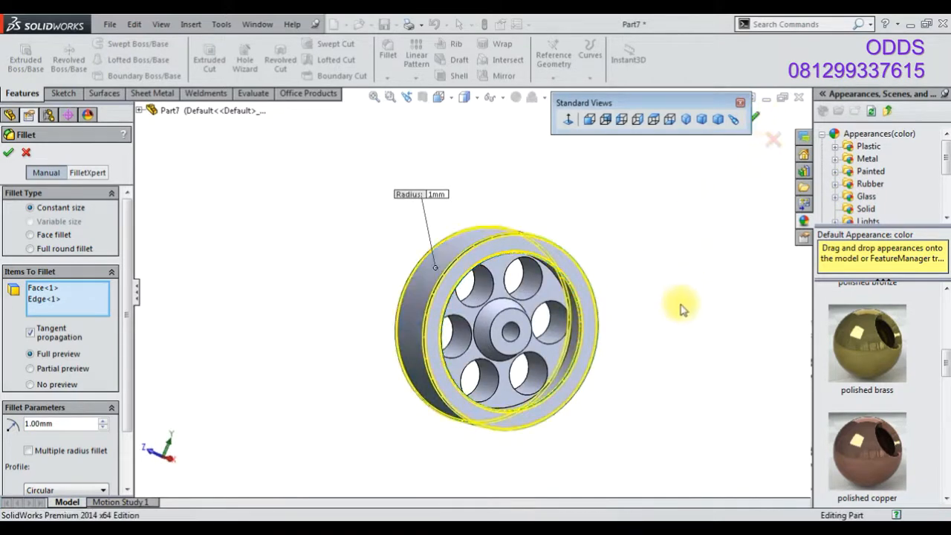
scroll(844, 338, up, 2)
scroll(875, 416, down, 3)
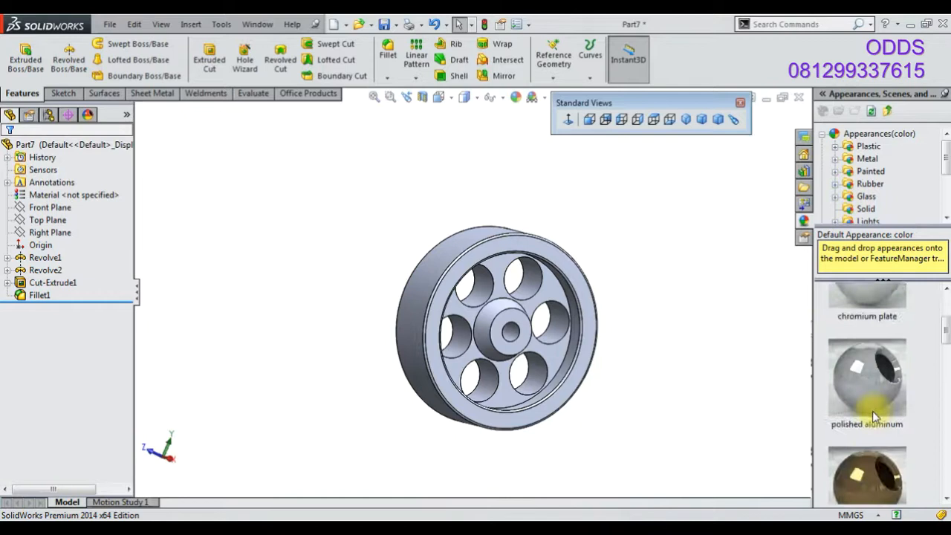
Apply a polished metal appearance to the wheel and set the isometric view
drag(870, 391, 33, 297)
click(34, 297)
scroll(891, 448, down, 3)
double_click(870, 418)
click(682, 367)
middle_drag(355, 279, 683, 220)
click(684, 124)
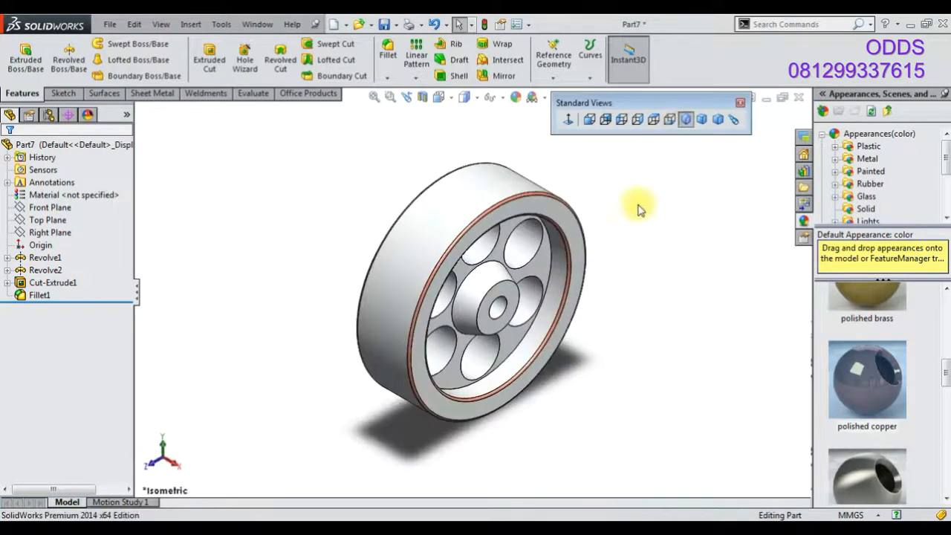
Save the part as 35
click(383, 27)
text(3)
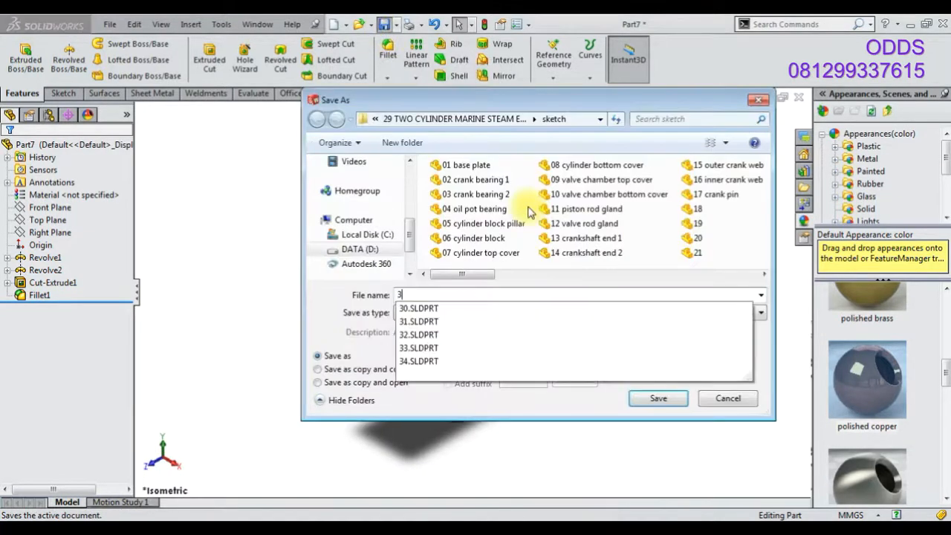
text(5)
key(Return)
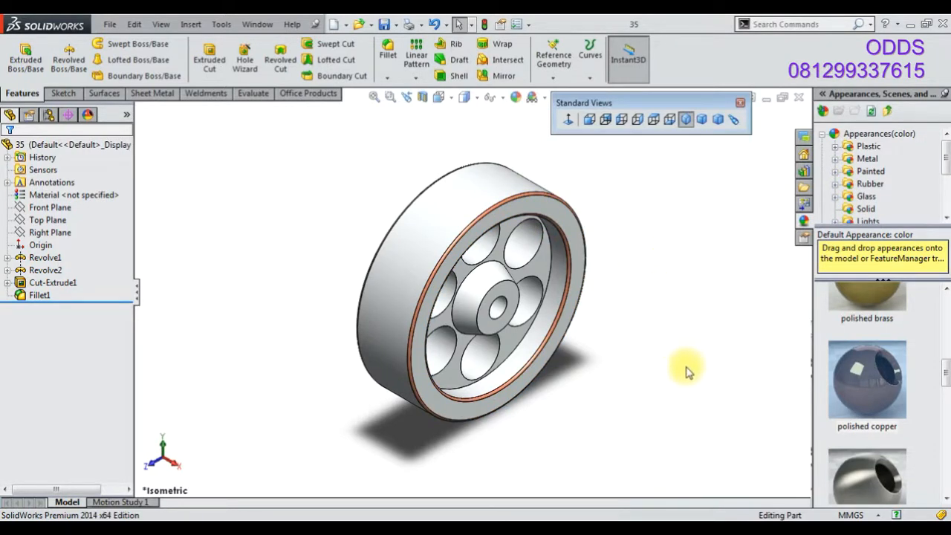
Create a new part document and apply the Plain White scene
drag(876, 490, 729, 308)
click(333, 23)
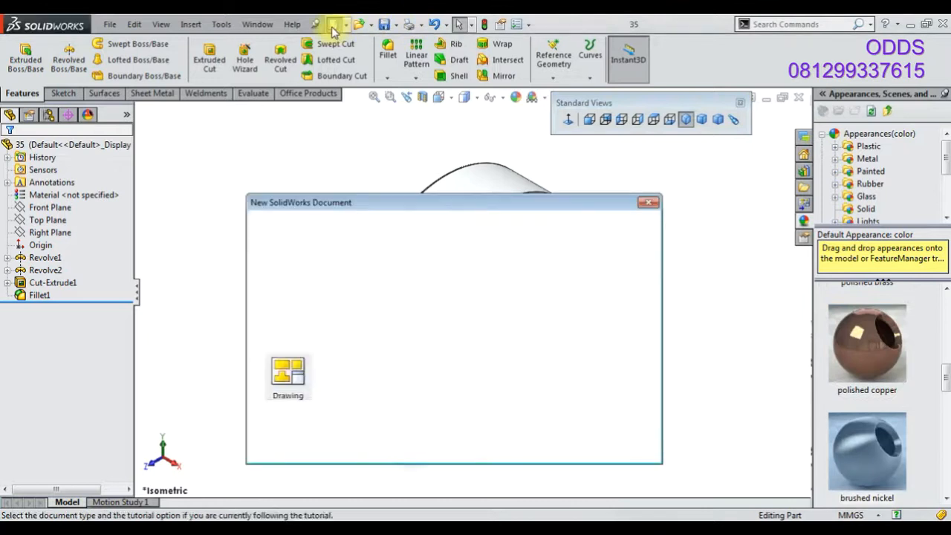
click(495, 448)
click(531, 101)
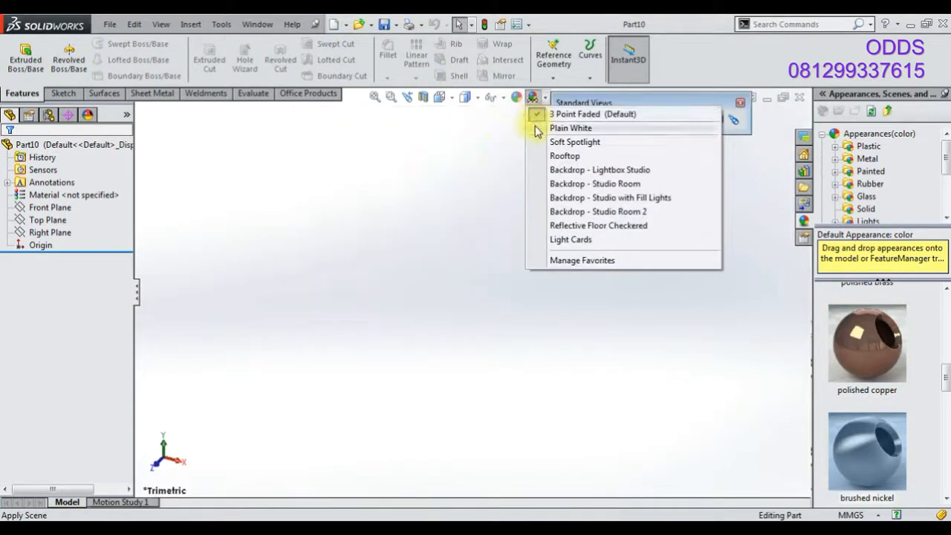
click(539, 126)
Start a sketch on the Right Plane and draw circles centred on the origin
right_click(50, 233)
click(42, 208)
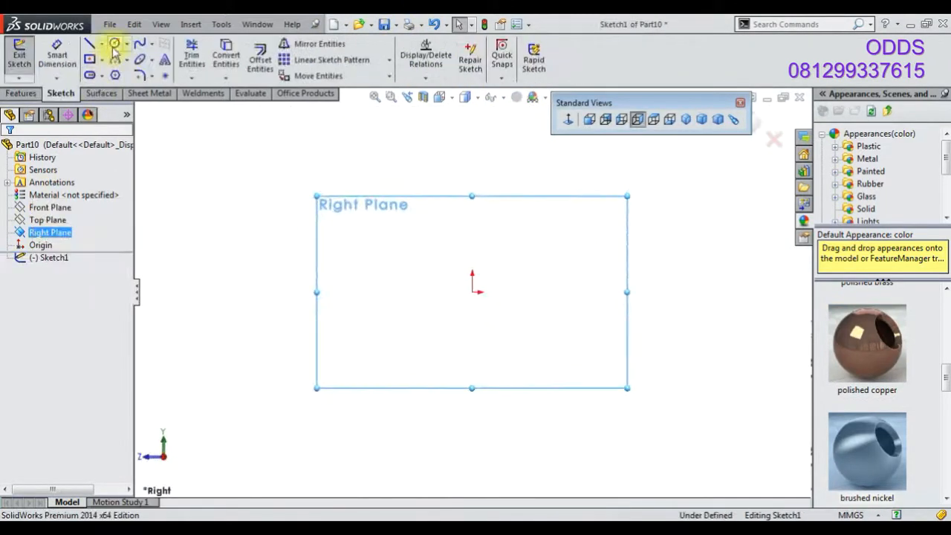
click(113, 43)
mouse_move(472, 291)
mouse_down()
mouse_move(473, 322)
mouse_move(437, 336)
mouse_up()
Dimension the outer circle at 12 mm and the inner circle at 6 mm diameter
click(59, 63)
click(418, 276)
click(369, 297)
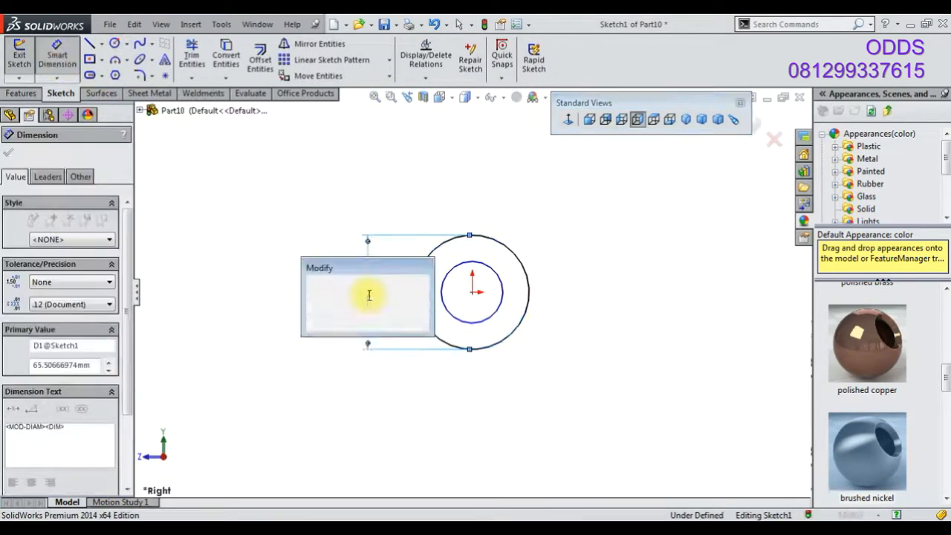
text(12)
key(Return)
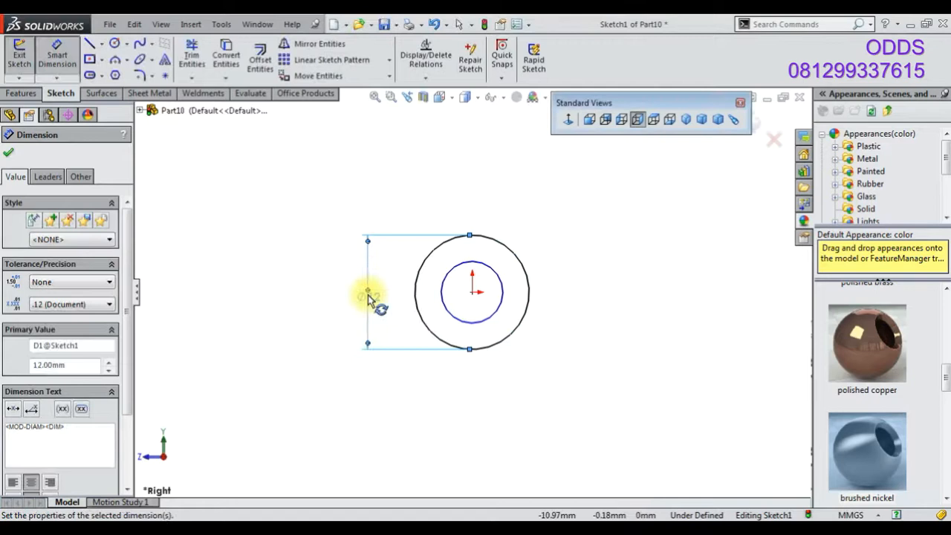
click(488, 319)
click(592, 301)
text(6)
key(Return)
Extrude the ring sketch Mid Plane to a depth of 25 mm
click(21, 93)
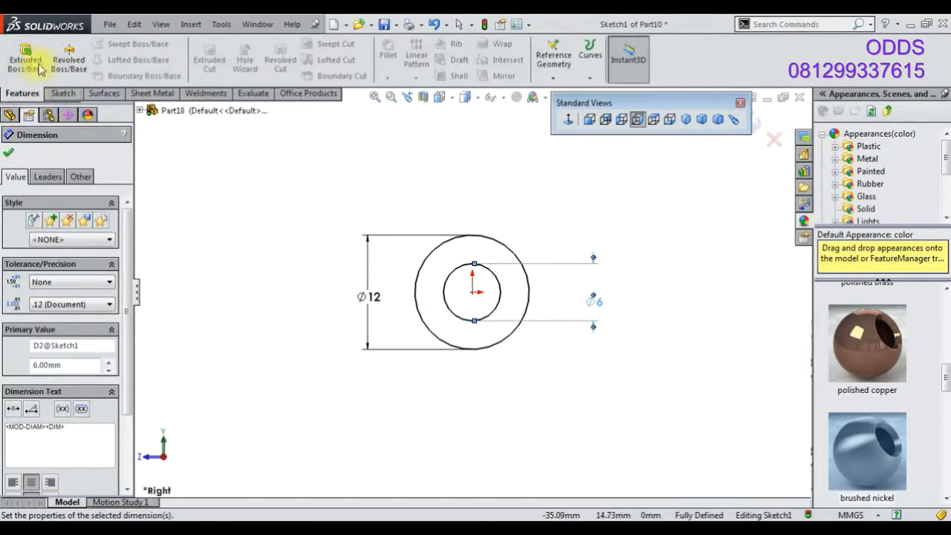
click(25, 60)
click(74, 233)
click(78, 291)
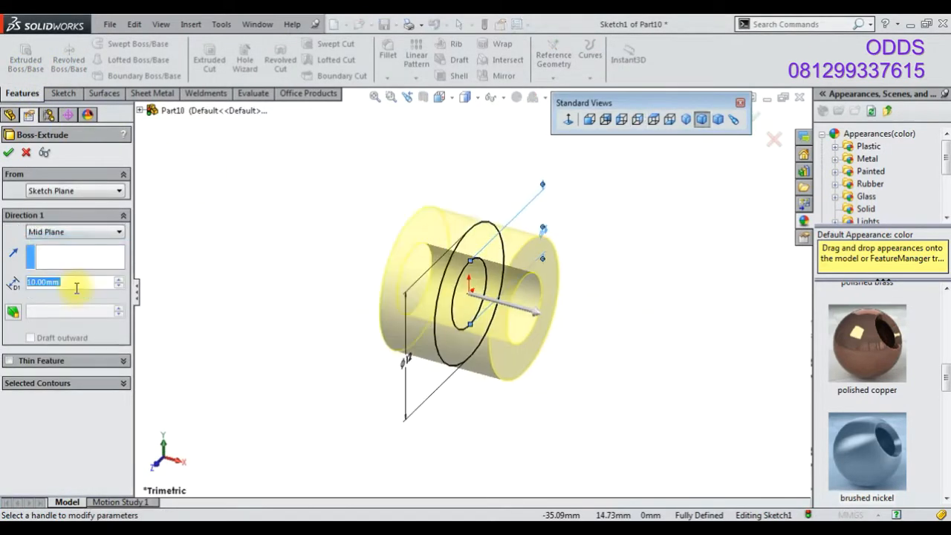
text(25)
key(Return)
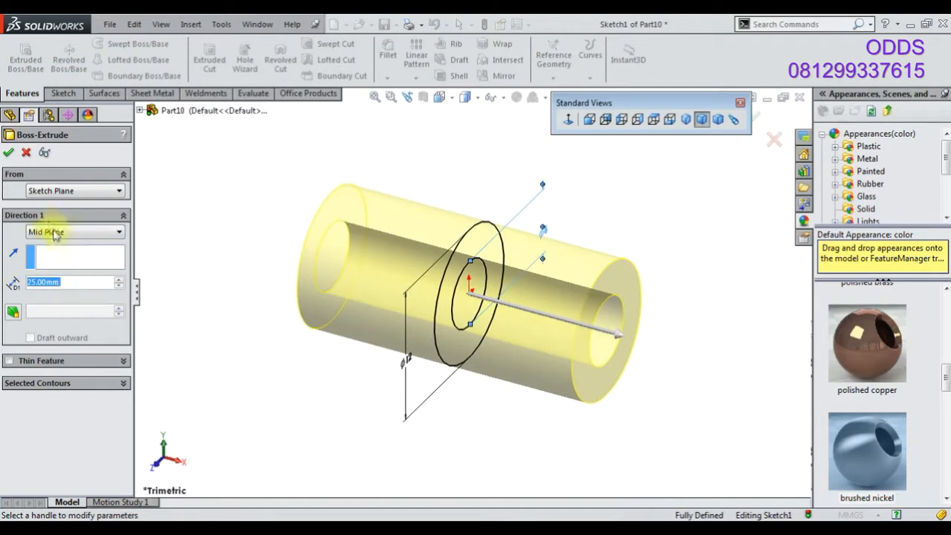
click(7, 154)
On the Right Plane, sketch a six-sided polygon at the origin and convert the bore edge into the sketch
click(50, 233)
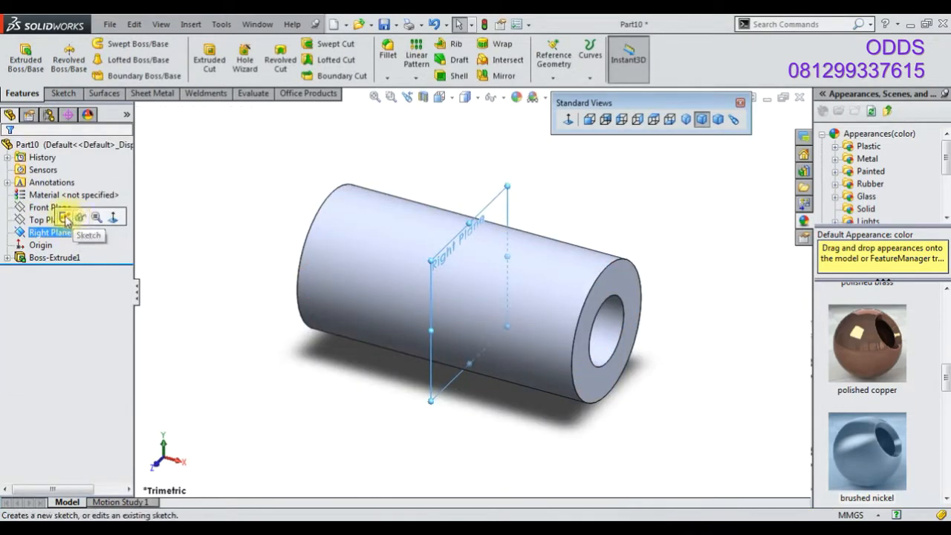
click(65, 217)
click(115, 75)
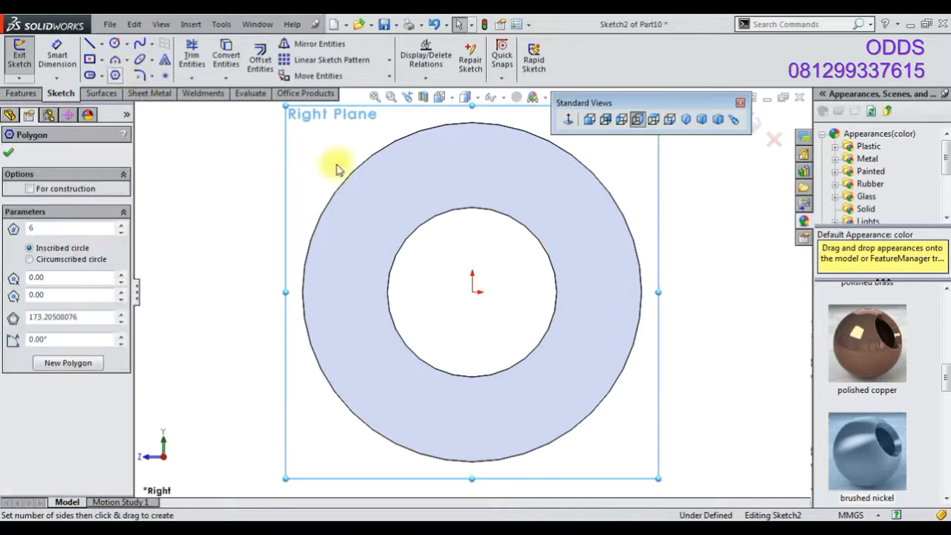
drag(472, 292, 676, 245)
click(226, 57)
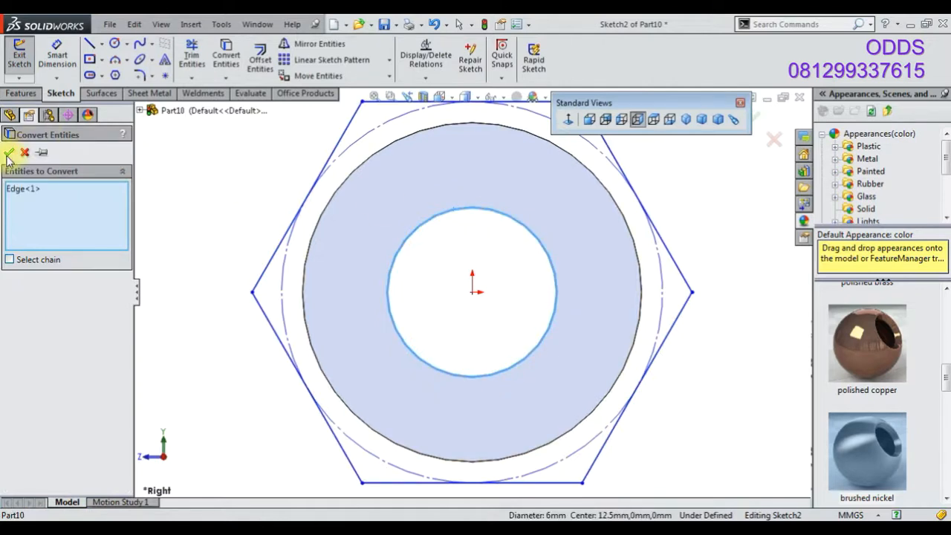
click(8, 153)
Dimension the polygon's inscribed circle at 16 mm
click(61, 67)
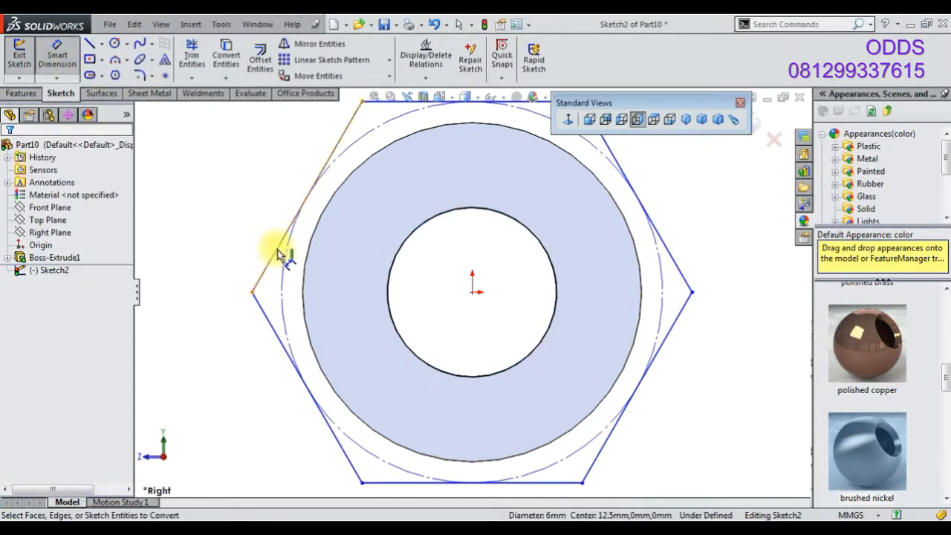
scroll(315, 285, up, 3)
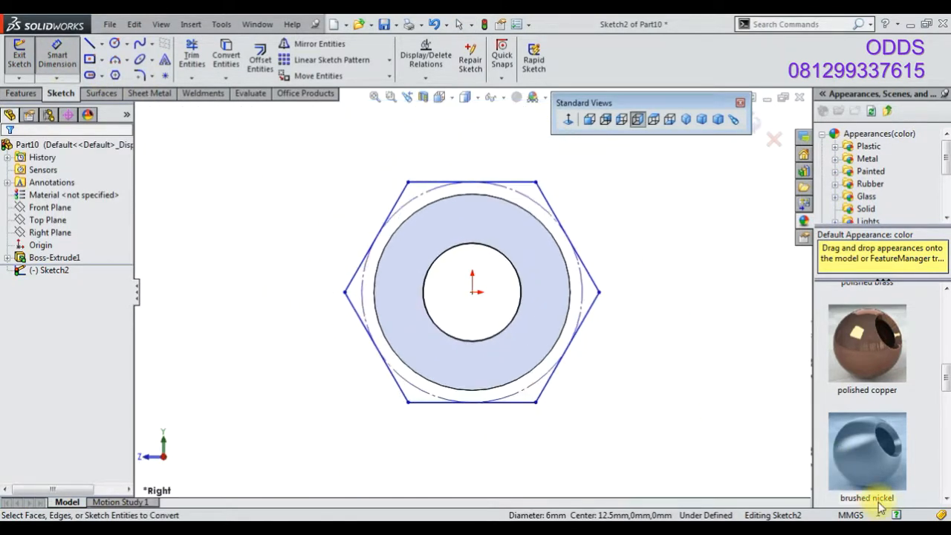
click(361, 297)
click(320, 306)
text(16)
key(Return)
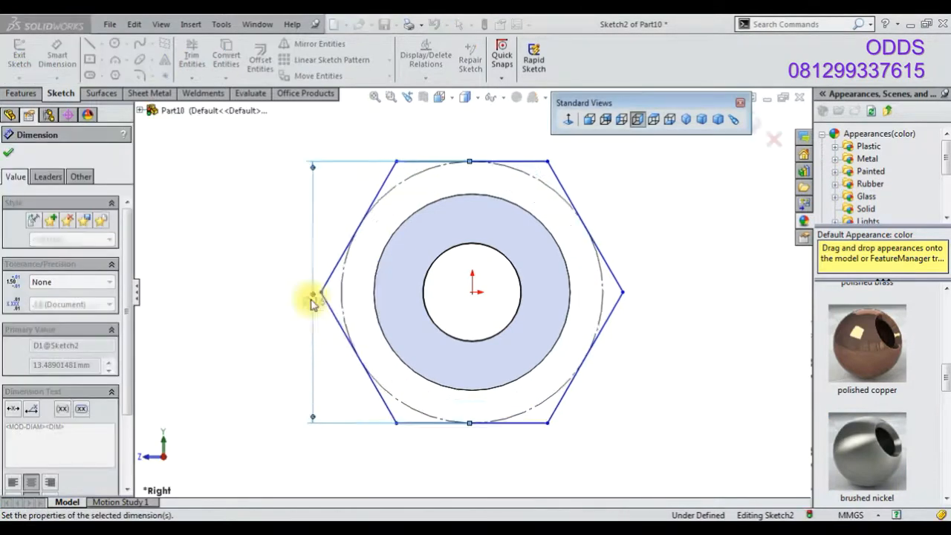
Extrude the hexagon sketch Mid Plane 5 mm, merged with the tube
click(31, 94)
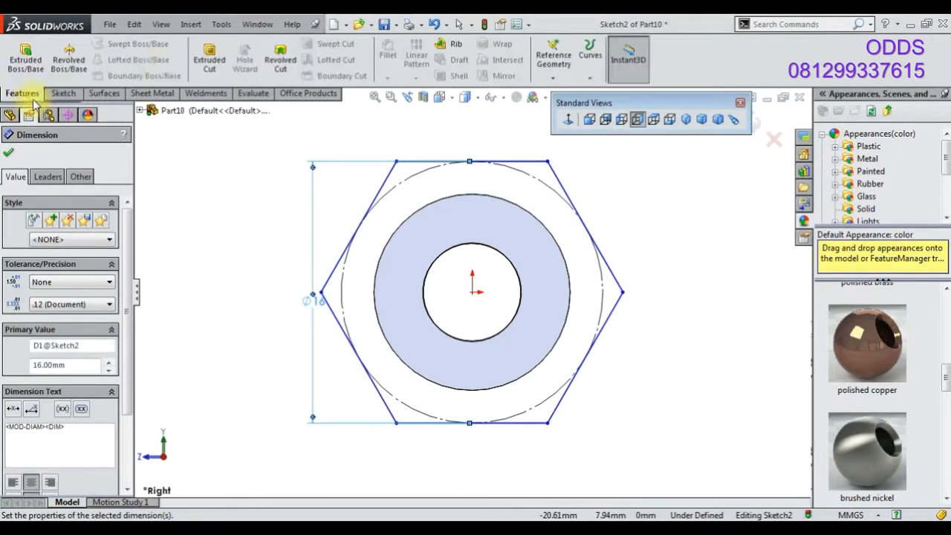
click(24, 71)
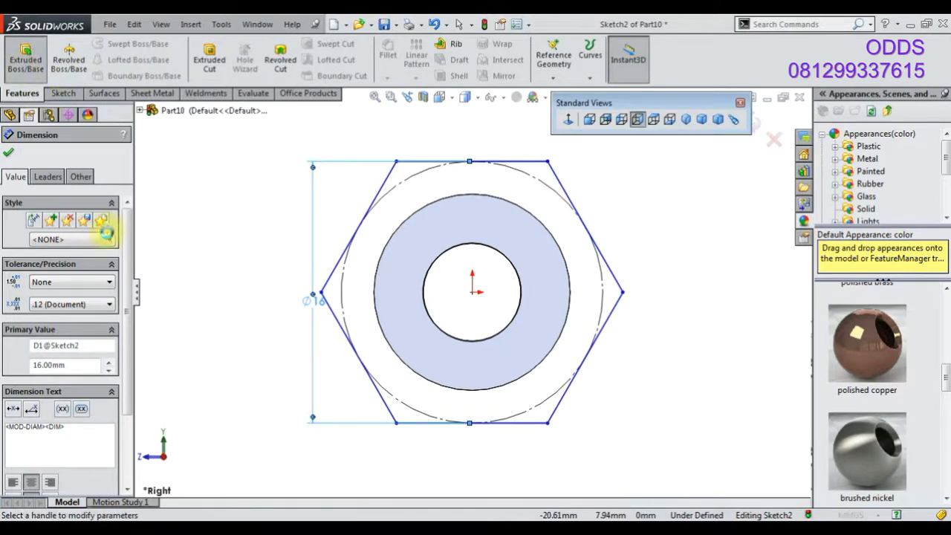
click(97, 232)
click(88, 303)
text(5)
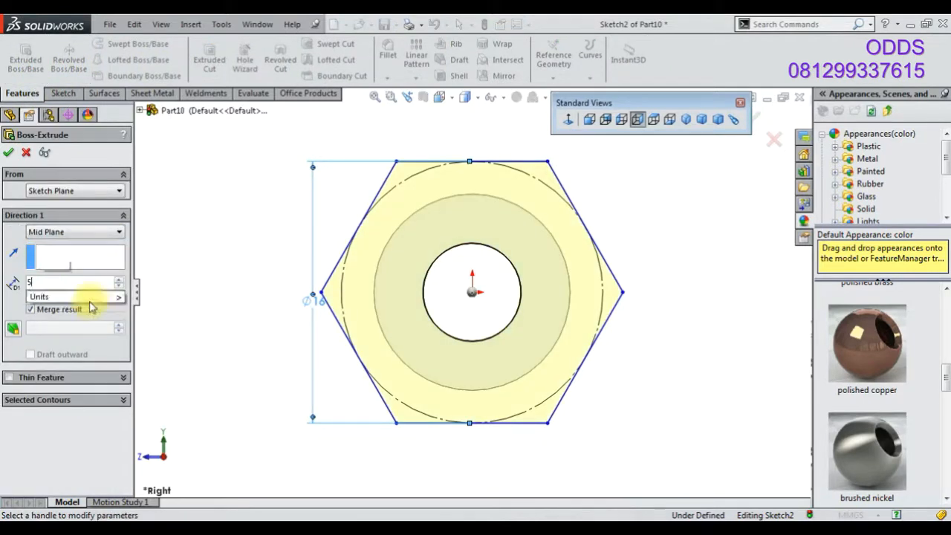
middle_drag(274, 264, 379, 303)
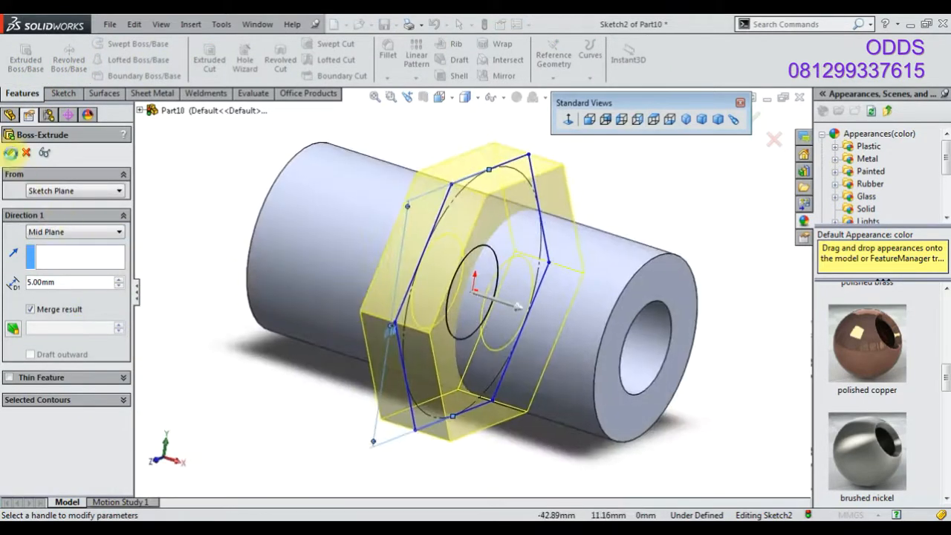
click(11, 153)
Apply the polished brass appearance to the part and set the isometric view
scroll(876, 339, up, 5)
scroll(883, 378, down, 2)
scroll(883, 377, up, 2)
scroll(882, 377, down, 5)
mouse_move(874, 362)
scroll(875, 361, up, 2)
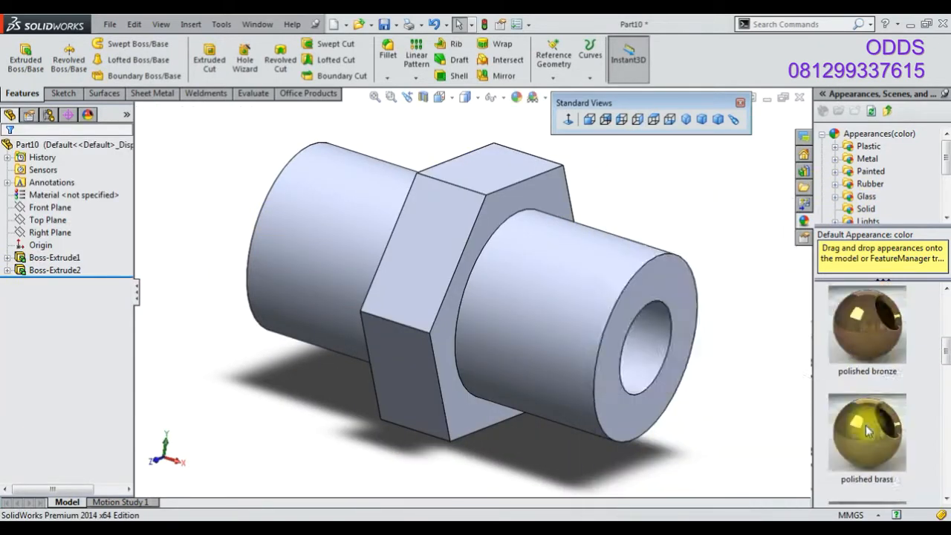
double_click(867, 431)
click(684, 120)
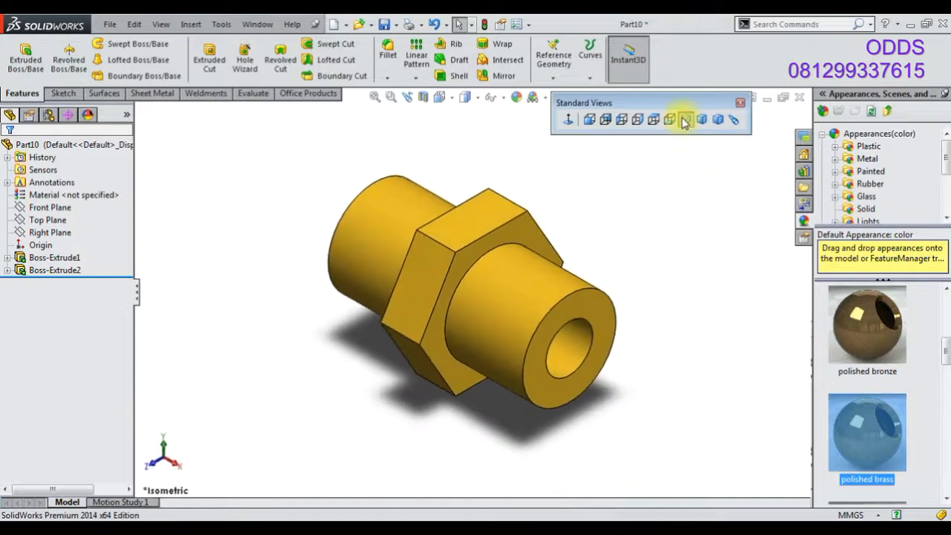
Save the part as 36
click(383, 25)
text(36)
key(Return)
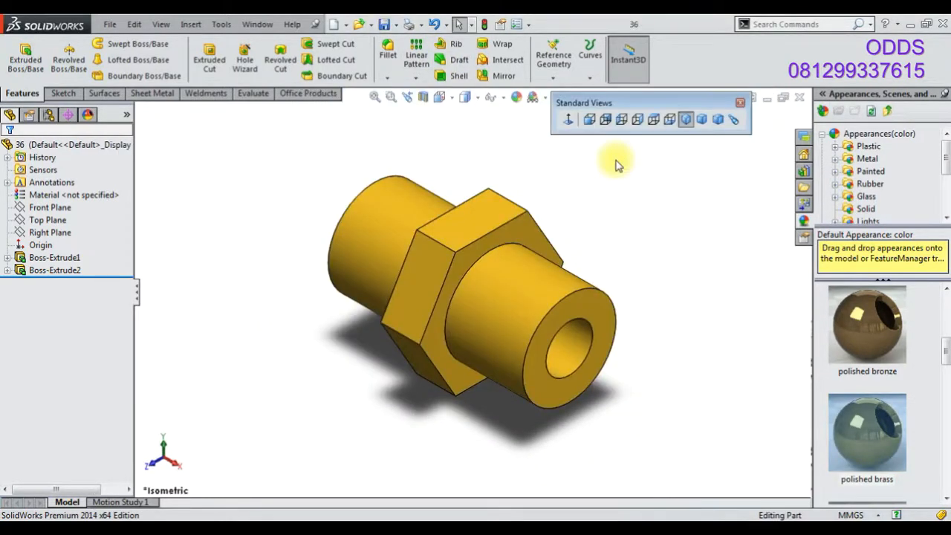
Create a new part document and apply the Plain White scene
click(336, 30)
key(Return)
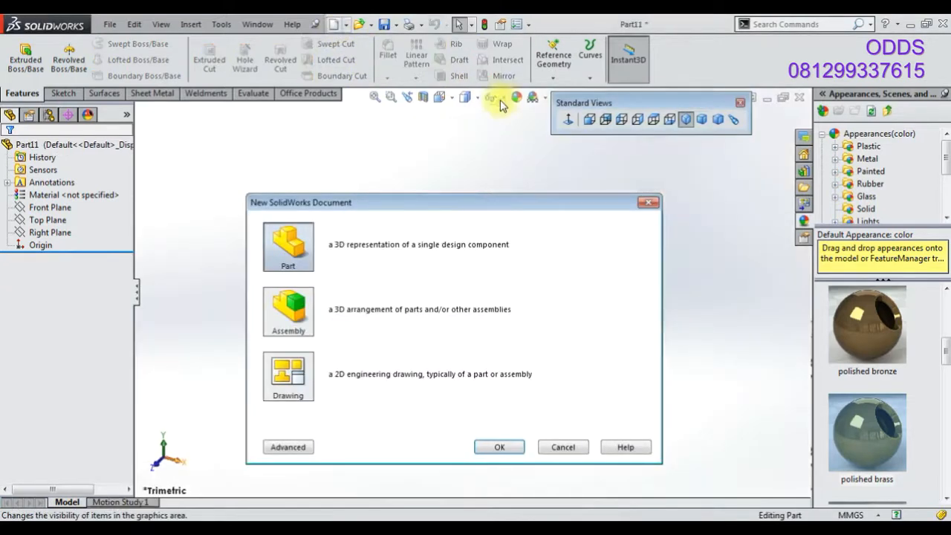
click(536, 100)
click(567, 129)
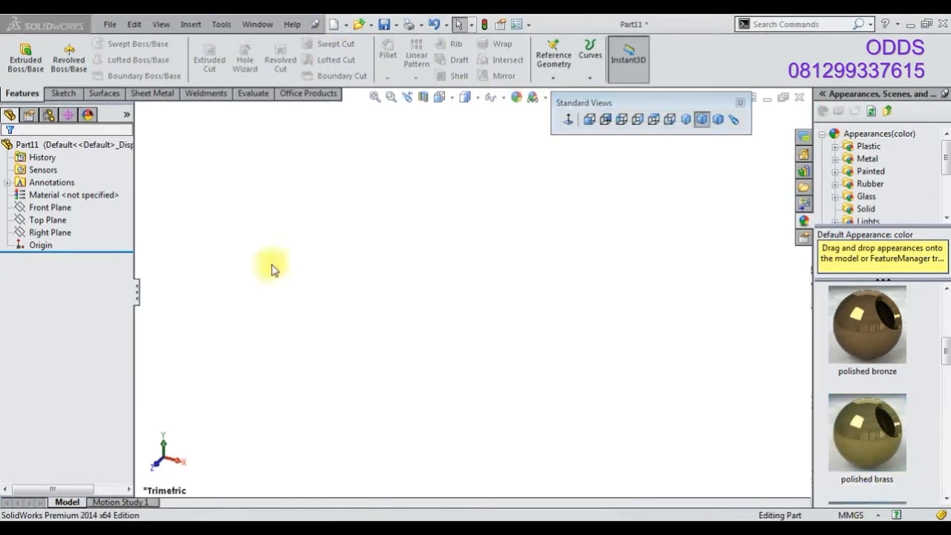
On the Top Plane, sketch two circles at the origin plus a small circle, making the inner circle construction geometry
click(49, 220)
right_click(57, 225)
click(64, 207)
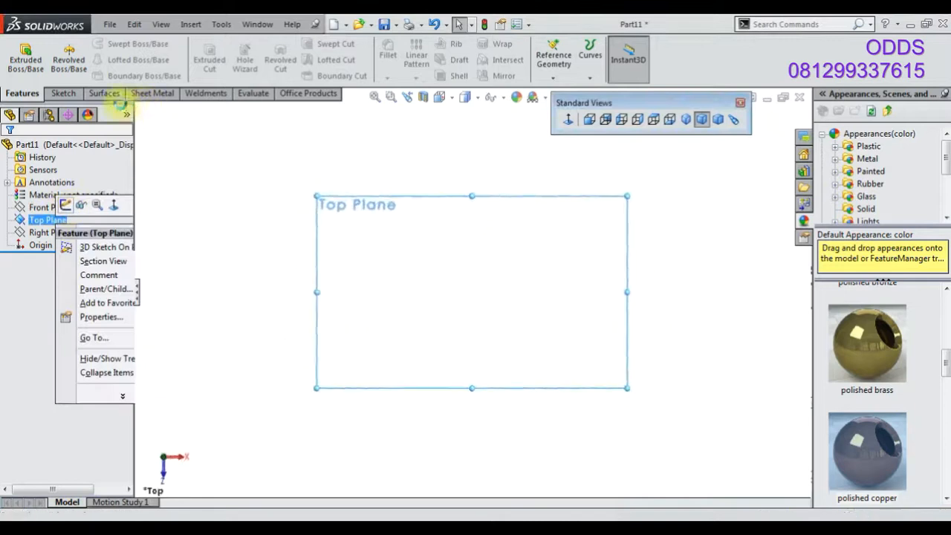
click(115, 46)
drag(472, 292, 409, 329)
mouse_move(471, 292)
mouse_down()
mouse_move(456, 329)
mouse_move(482, 259)
mouse_move(472, 256)
mouse_up()
right_click(183, 152)
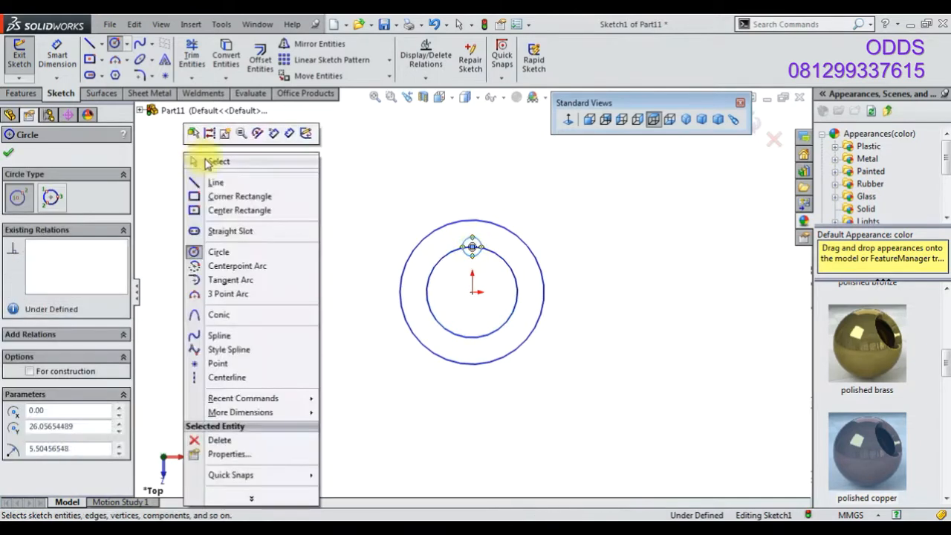
click(208, 160)
click(429, 277)
click(484, 225)
Dimension the outer circle at 48 mm and the construction circle at 36 mm diameter
scroll(484, 225, down, 2)
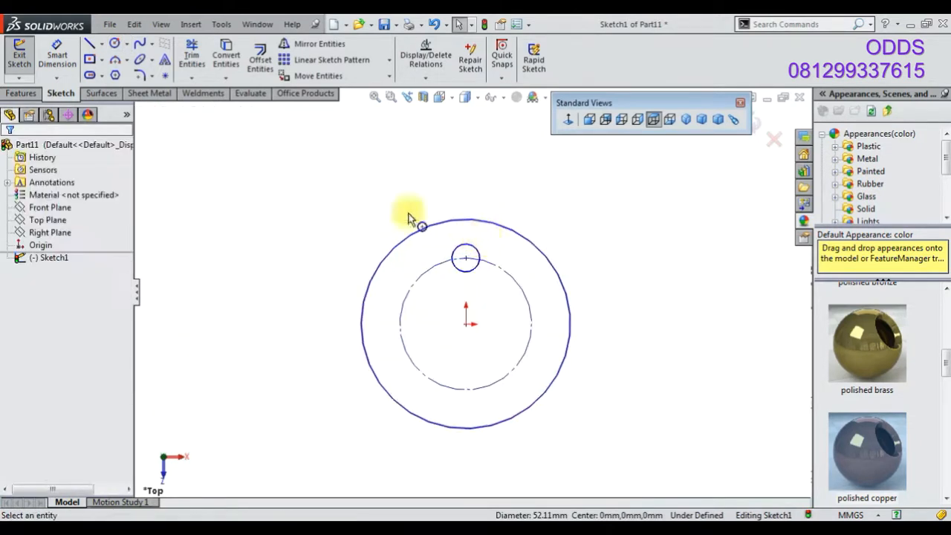
click(356, 345)
click(339, 358)
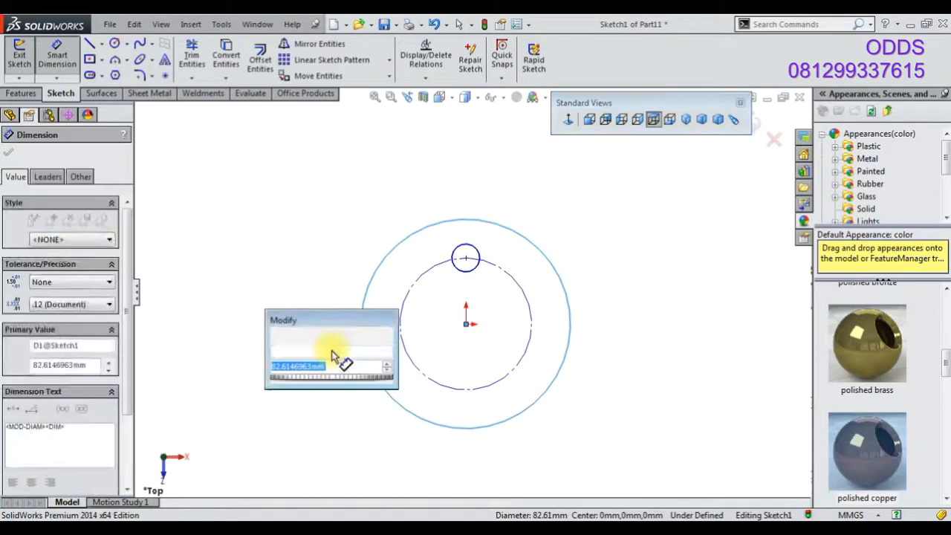
text(48)
key(Return)
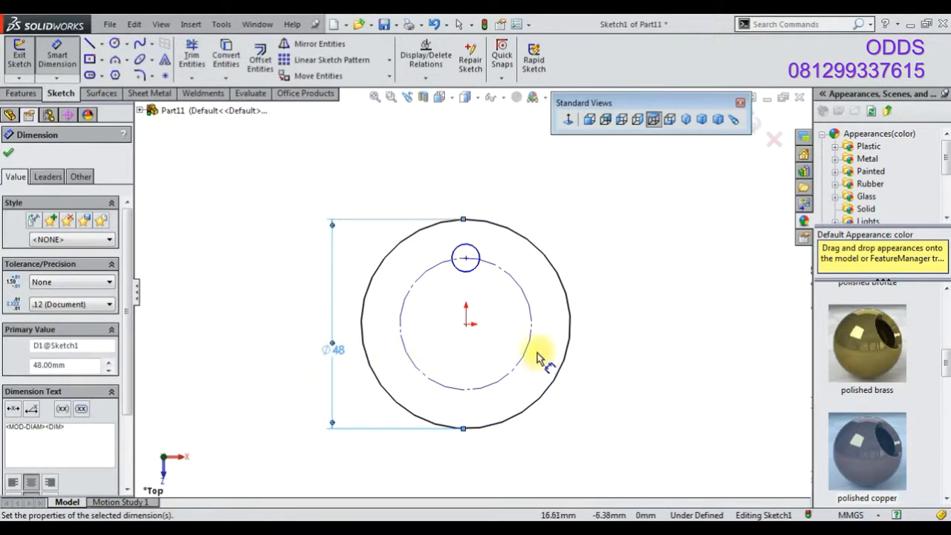
click(538, 358)
click(643, 343)
text(36)
key(Return)
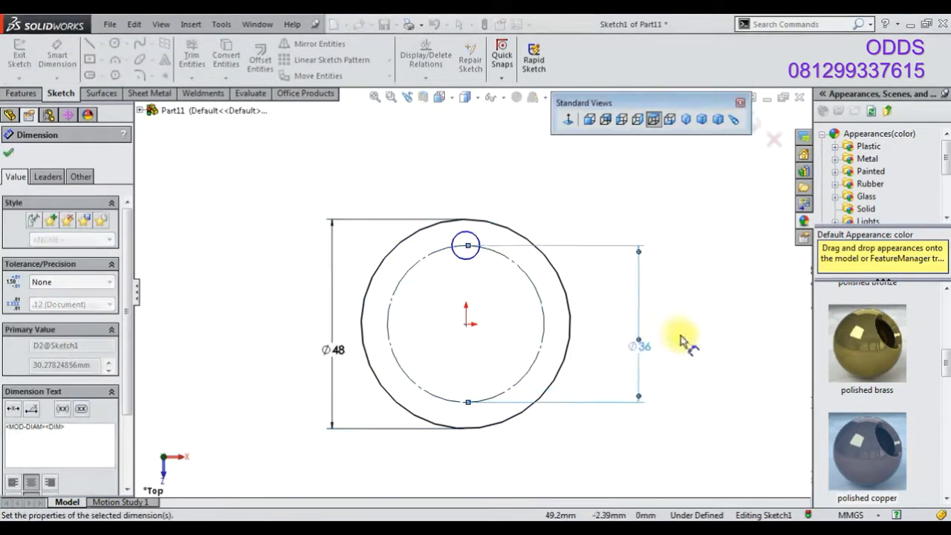
Dimension the small circle's diameter at 6 mm
click(474, 237)
click(479, 190)
text(6)
key(Return)
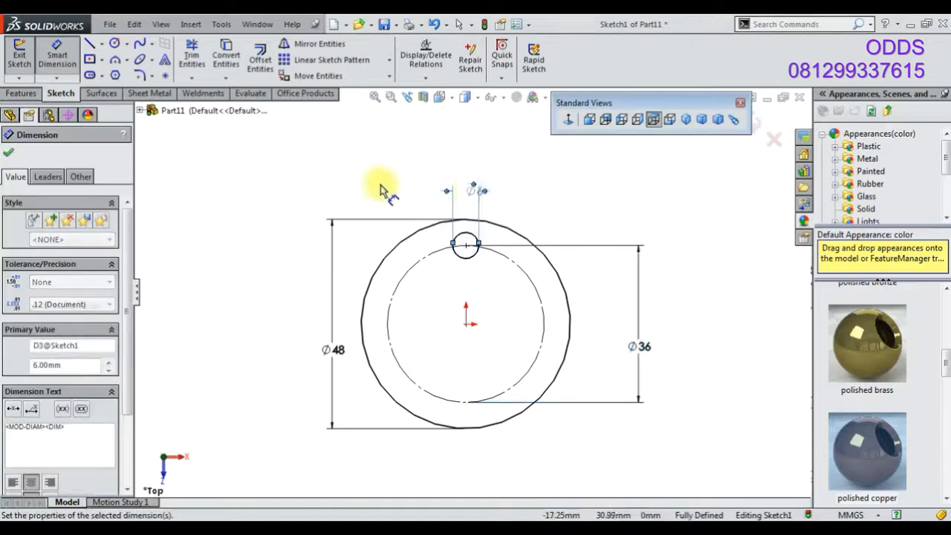
right_click(364, 186)
click(388, 212)
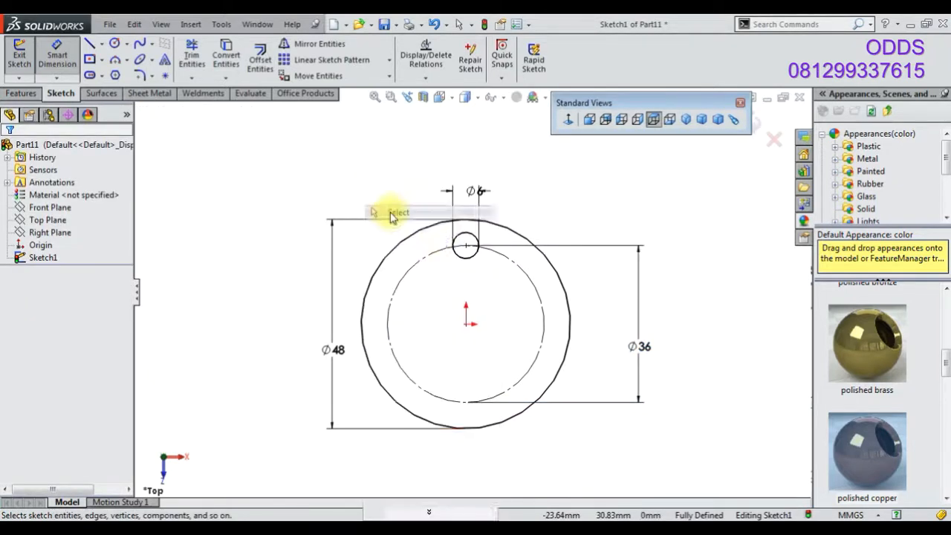
Circular-pattern the small circle into four instances around the origin
click(463, 239)
click(388, 59)
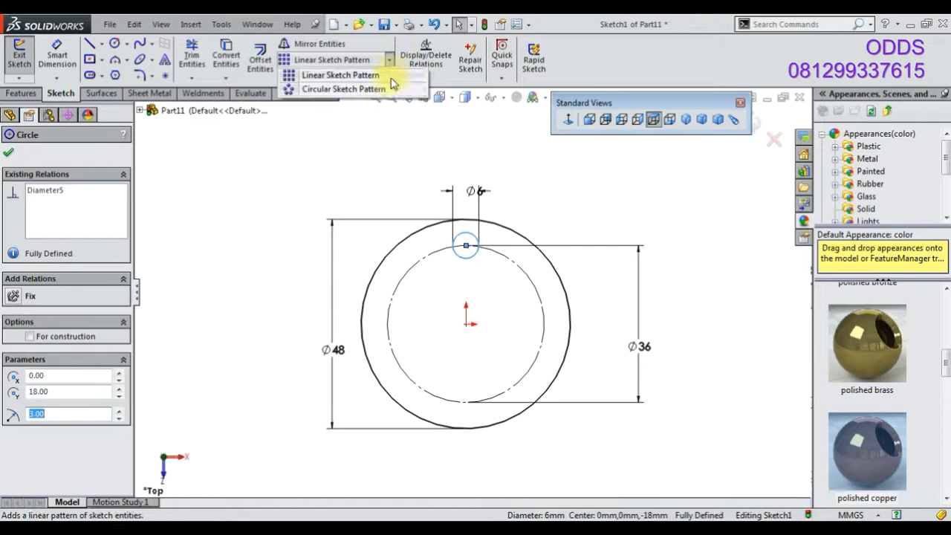
click(368, 90)
click(8, 151)
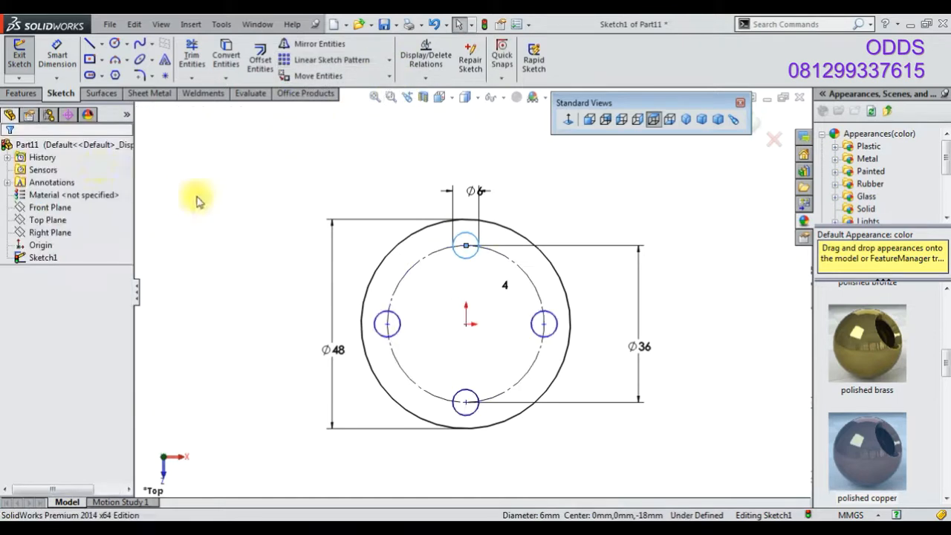
Extrude the sketch as a boss 12 mm high
click(22, 93)
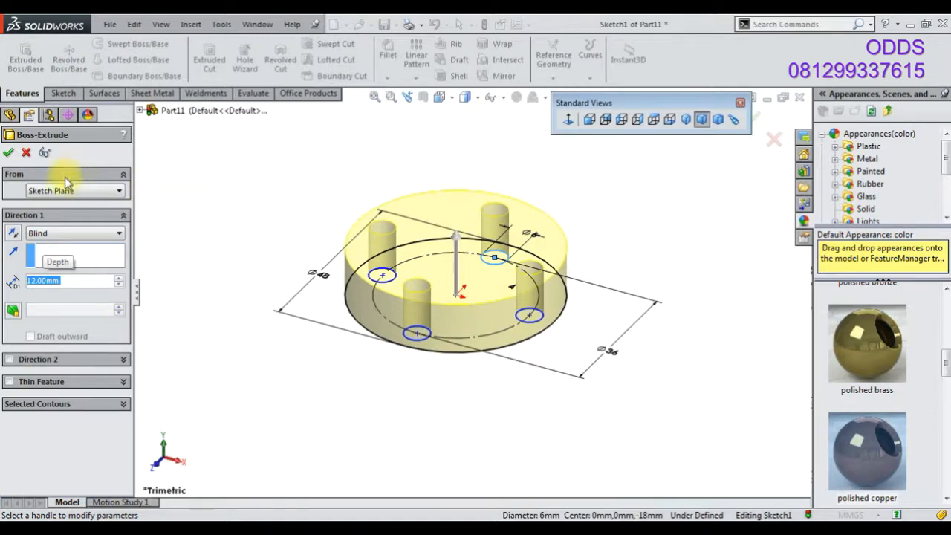
click(8, 153)
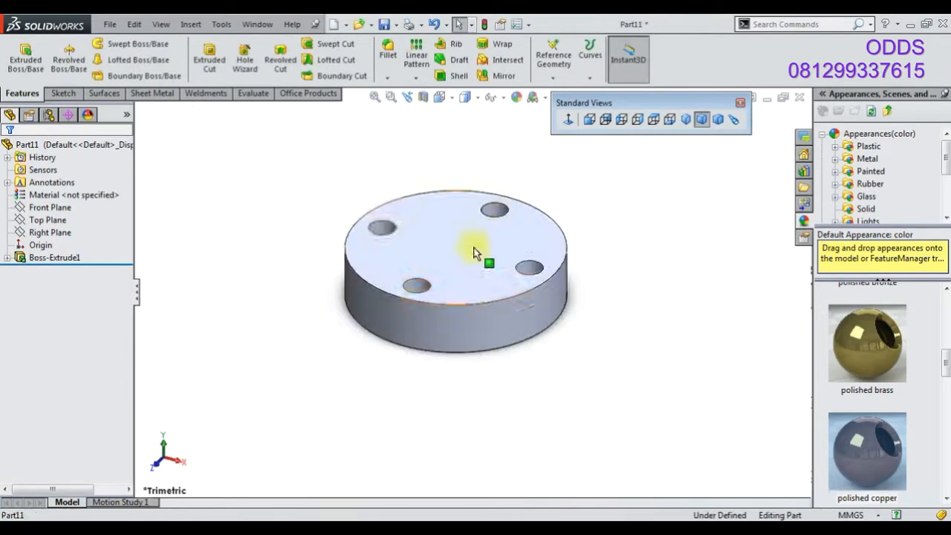
On the top face, sketch a circle at the centre and dimension its diameter at 8 mm
click(487, 248)
click(524, 208)
click(114, 43)
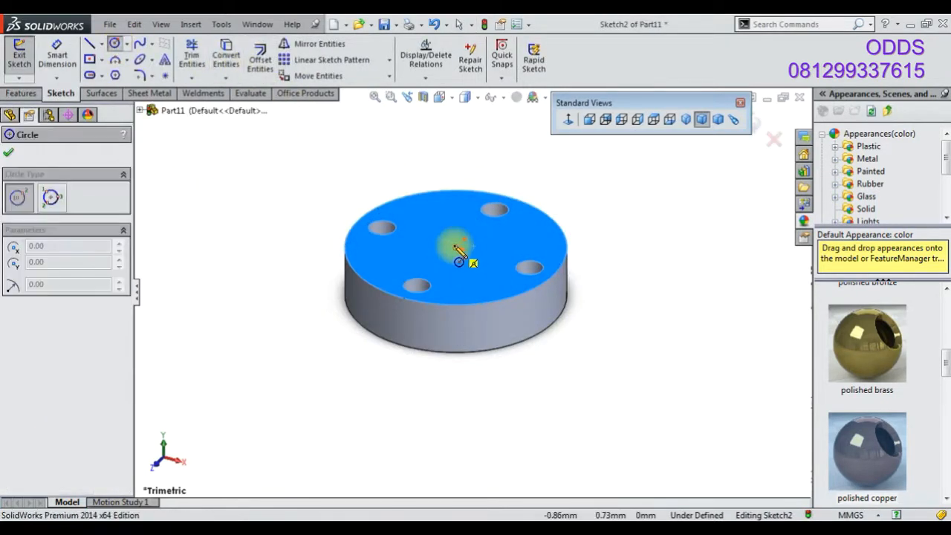
click(456, 247)
click(437, 255)
key(Escape)
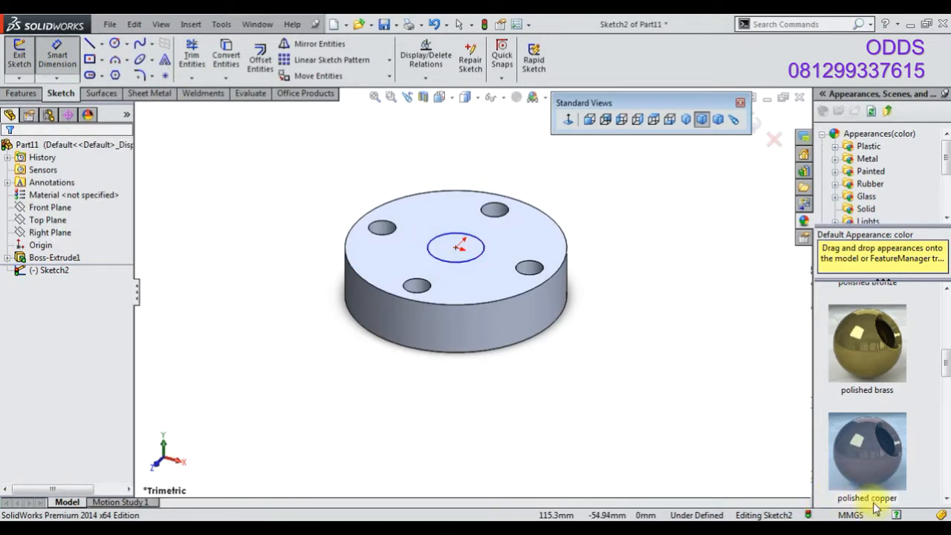
click(482, 260)
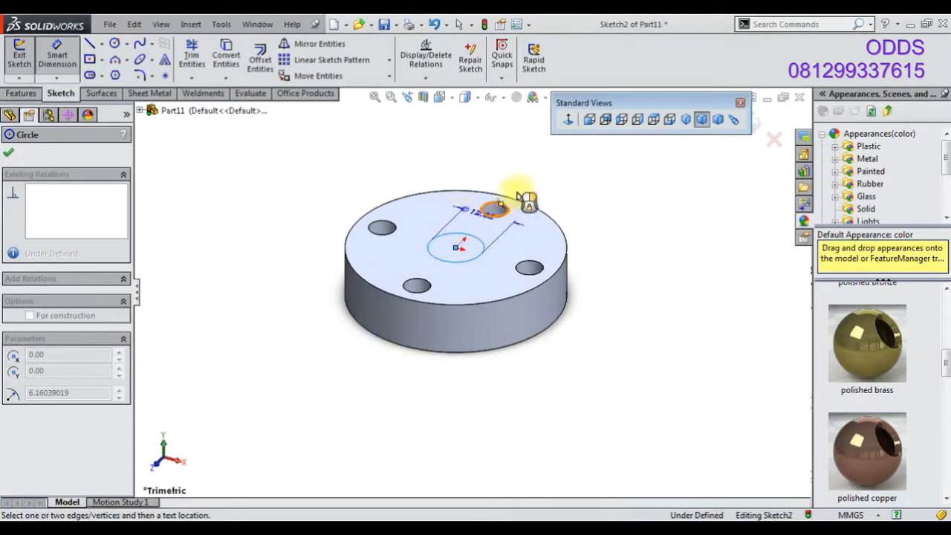
click(520, 197)
text(8)
key(Return)
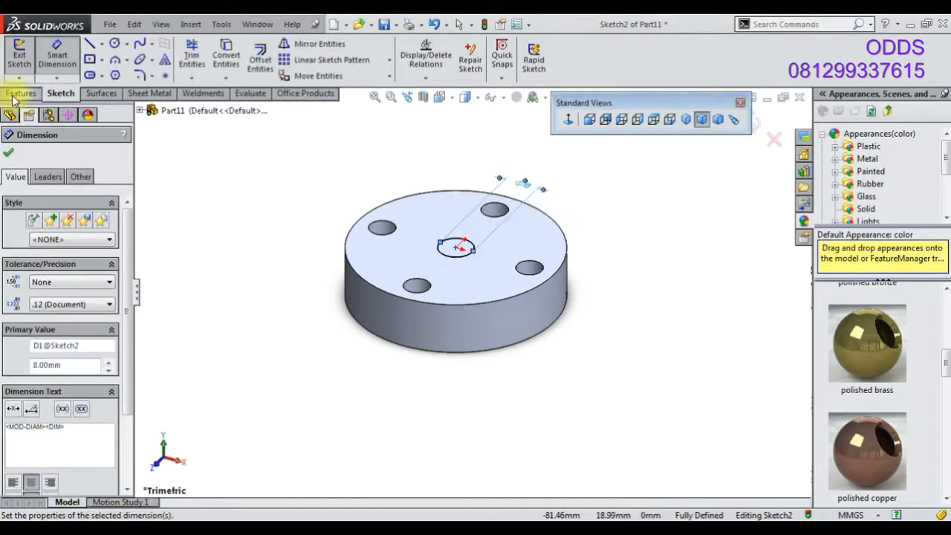
Cut-extrude the centre circle 8 mm deep into the part
click(17, 95)
click(211, 63)
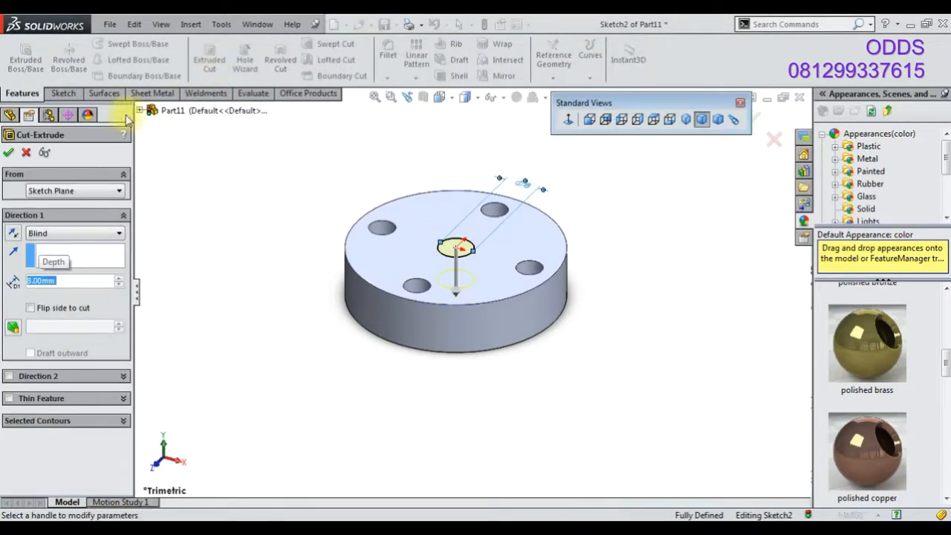
click(9, 152)
Apply the polished brass appearance to the part in isometric view
middle_drag(327, 249, 541, 206)
click(685, 119)
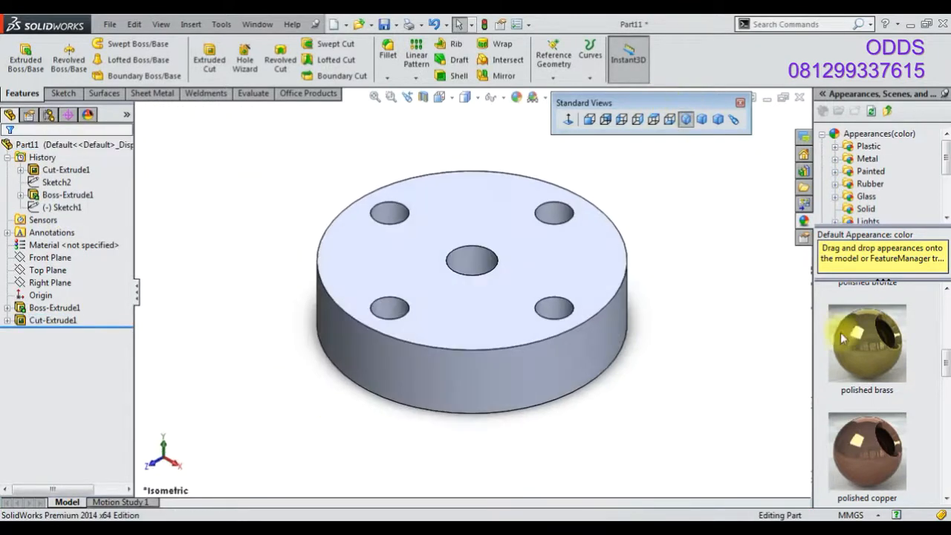
double_click(879, 355)
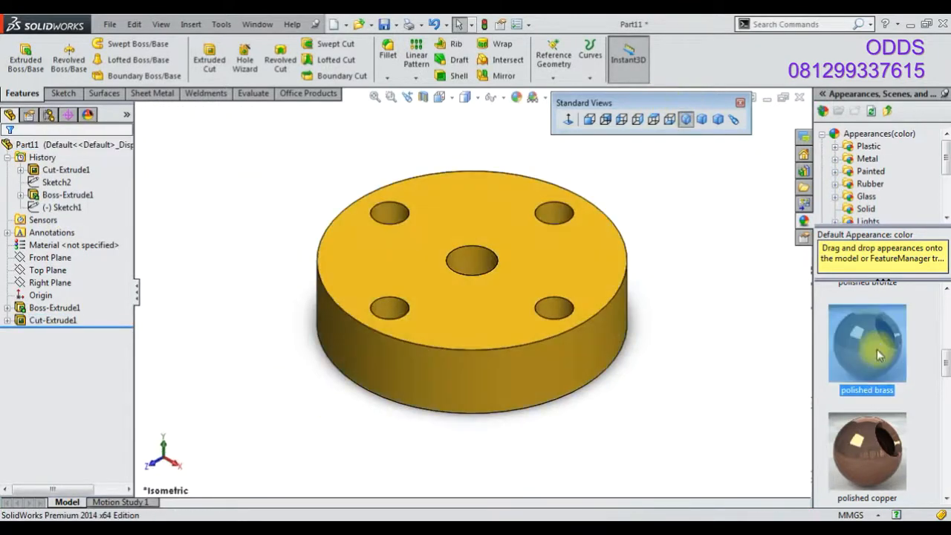
Save the part as 37
click(383, 28)
text(3)
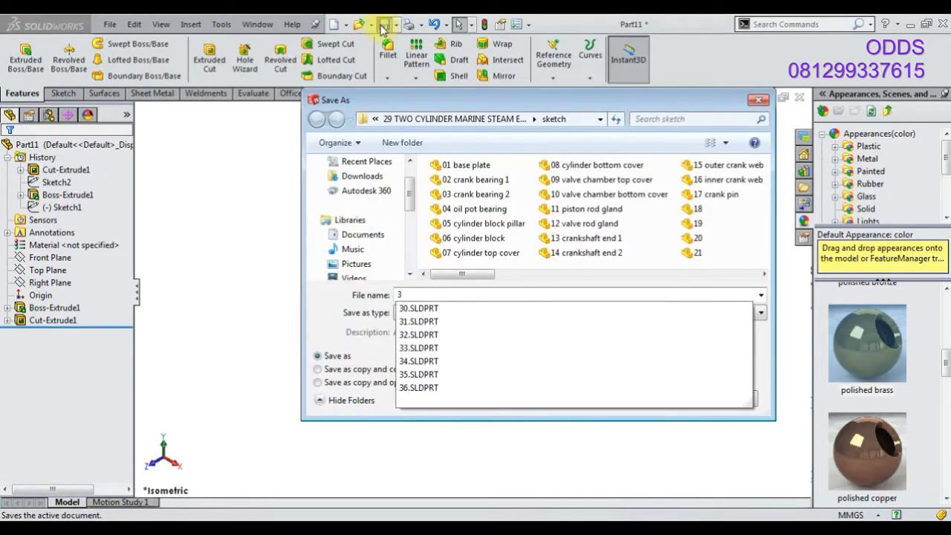
text(7)
key(Return)
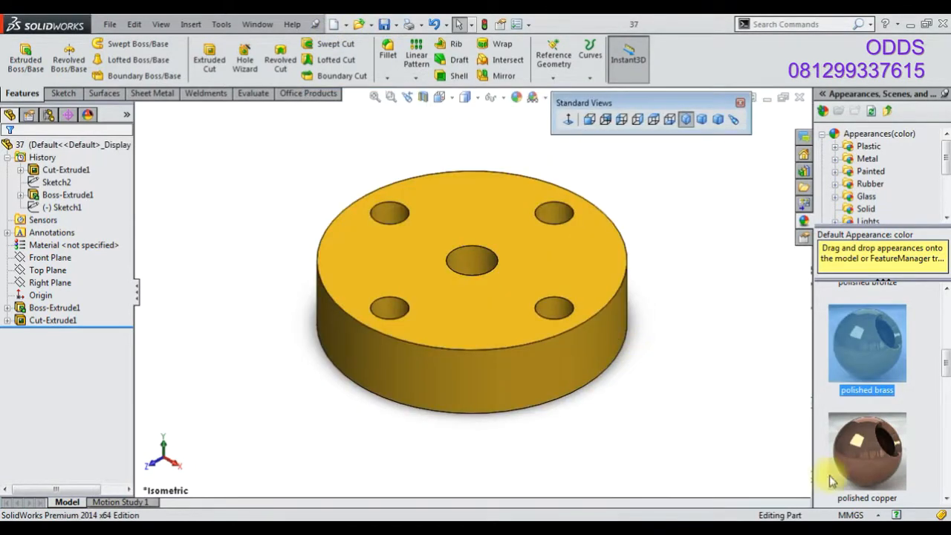
Save a copy of the part under the new name 38
click(394, 24)
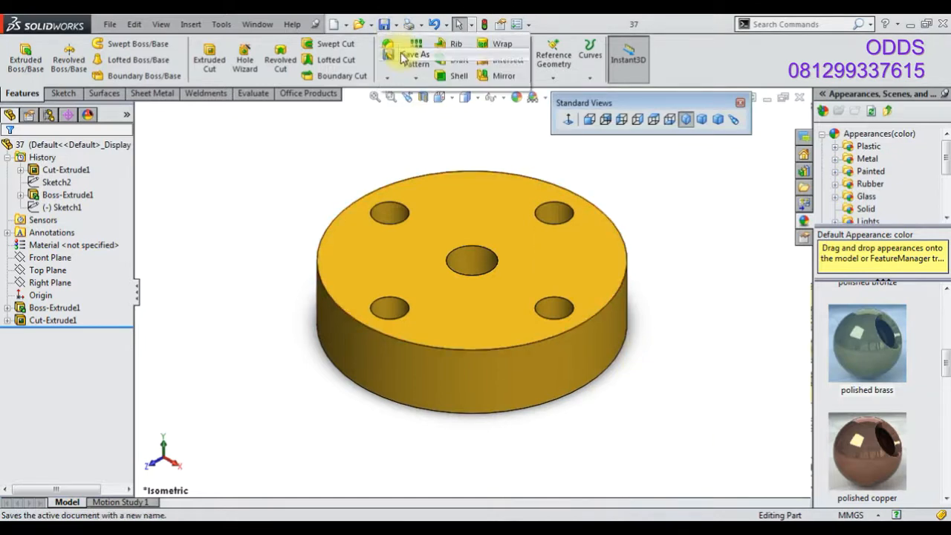
click(405, 56)
text(38)
key(Return)
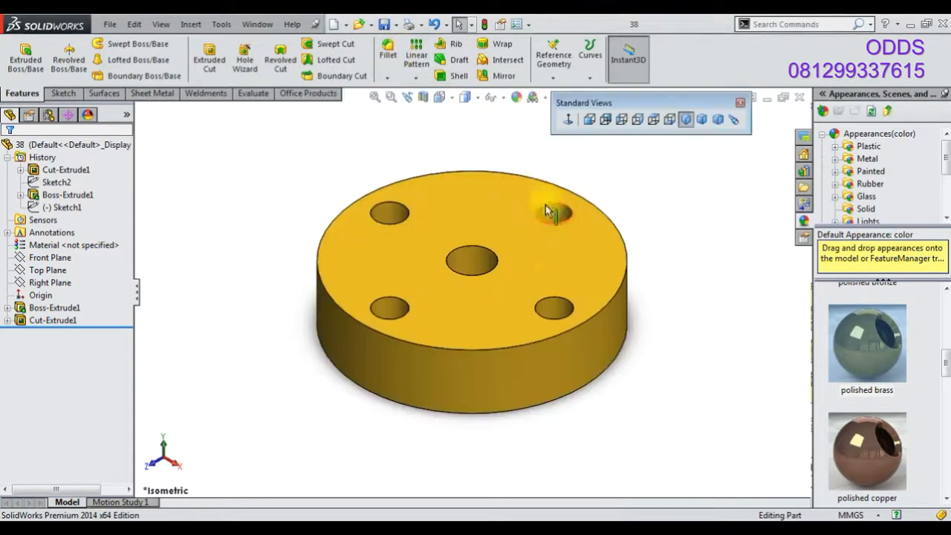
Edit the base boss extrusion and change its end condition to Mid Plane
click(54, 308)
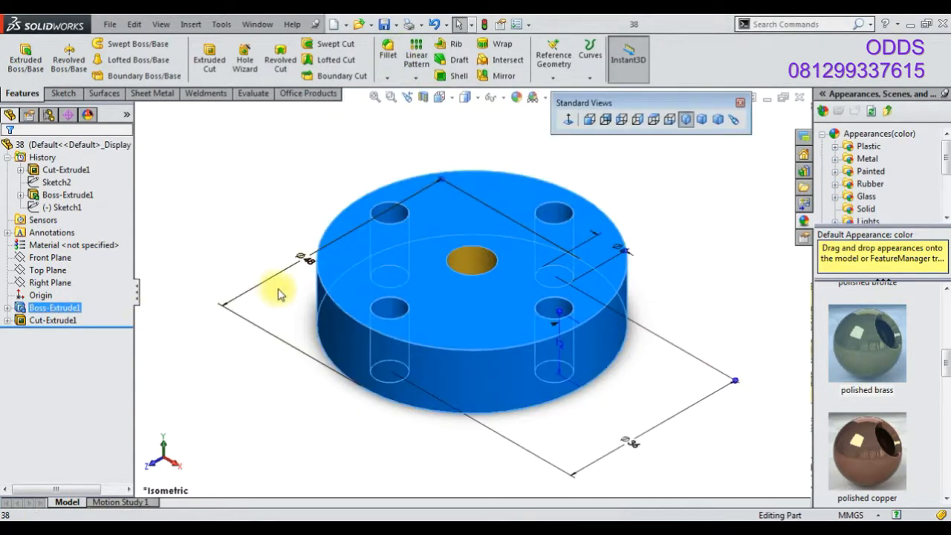
right_click(59, 307)
click(72, 270)
click(74, 233)
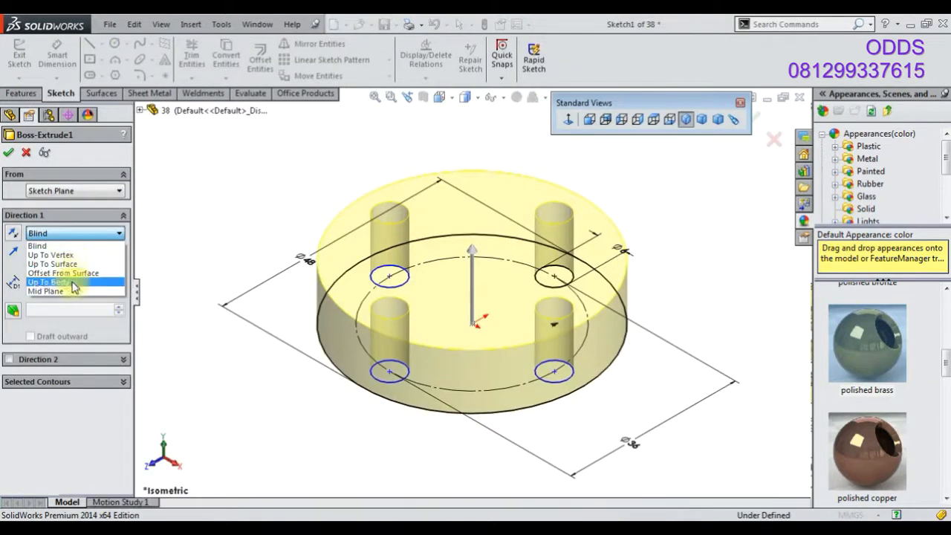
click(71, 290)
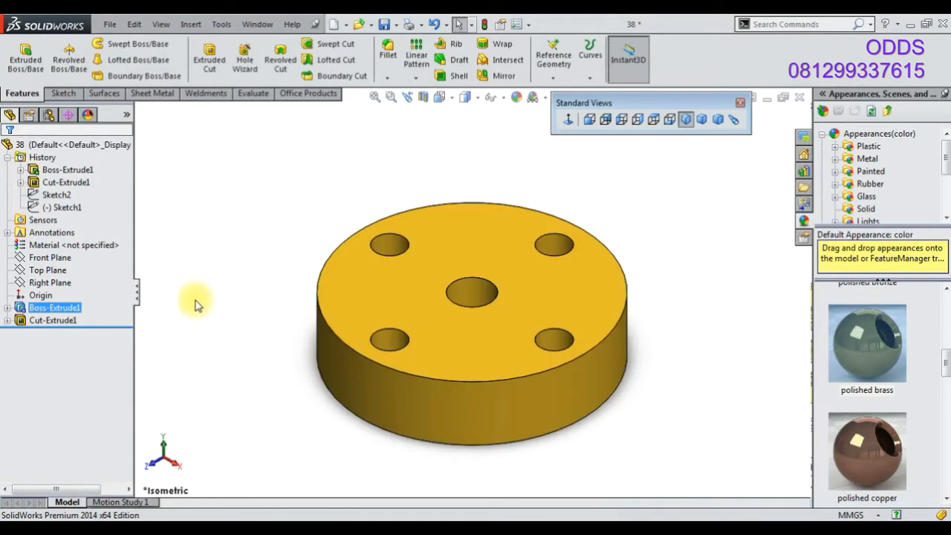
Set the centre hole's diameter to 16 mm
click(77, 324)
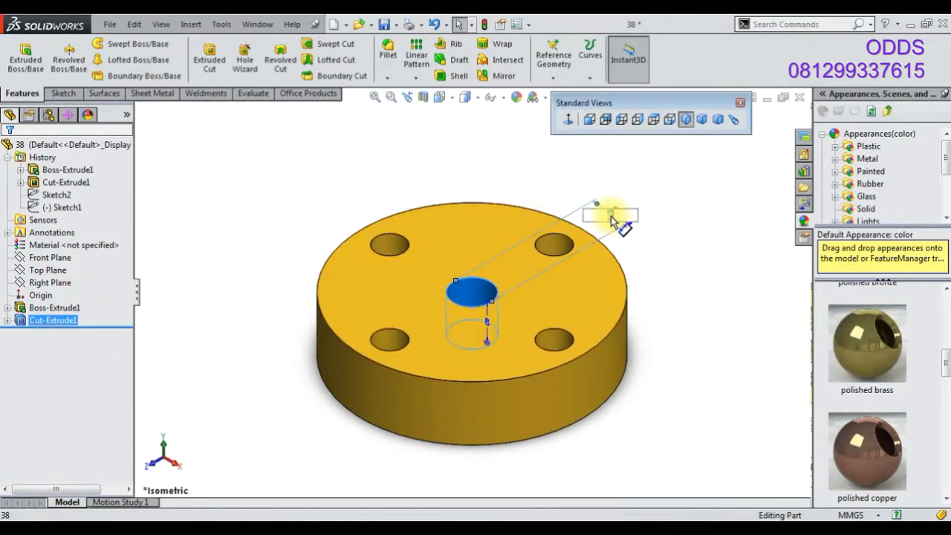
click(451, 221)
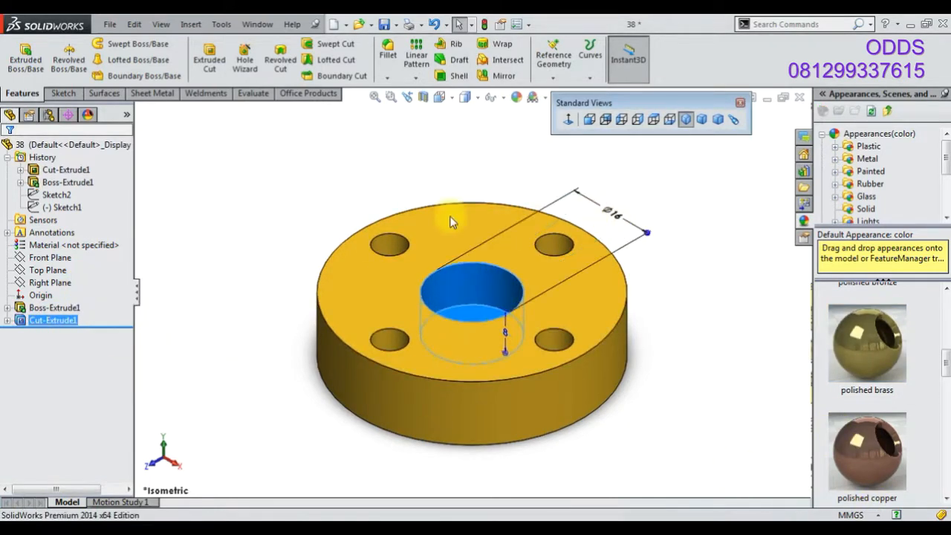
Edit the centre cut extrusion and change its end condition to Up To Next
right_click(59, 325)
click(68, 277)
click(74, 232)
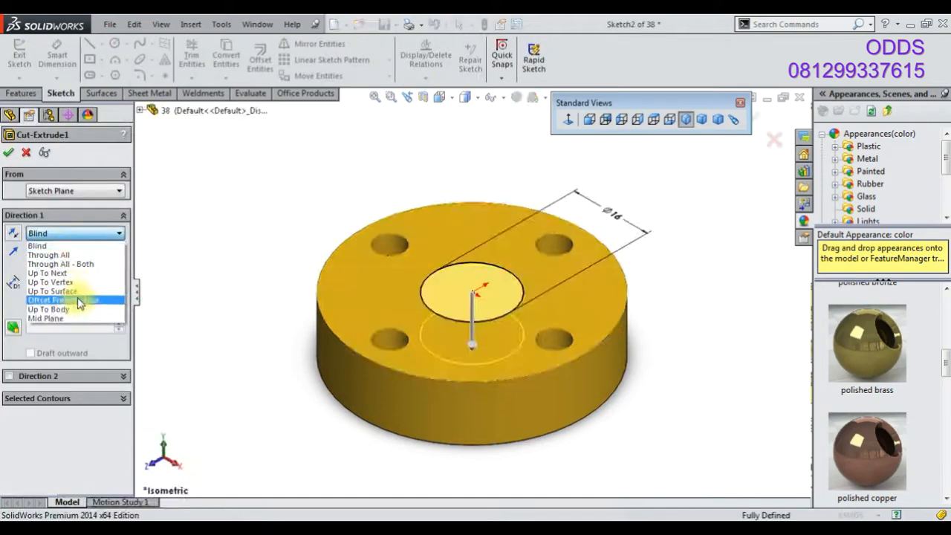
click(89, 272)
click(10, 153)
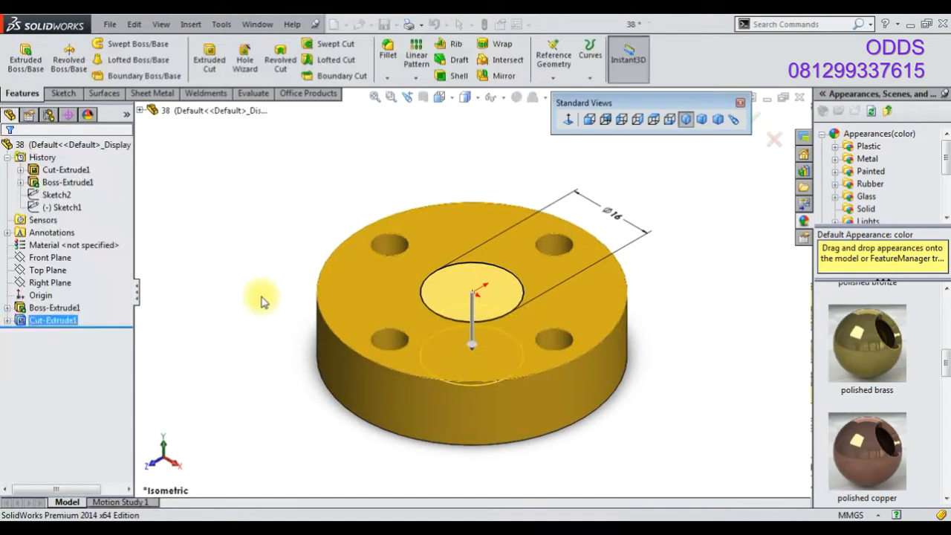
Open a sketch on the Top Plane and draw centerlines from the origin vertically and diagonally up-left to the rim
click(64, 268)
click(113, 248)
right_click(64, 269)
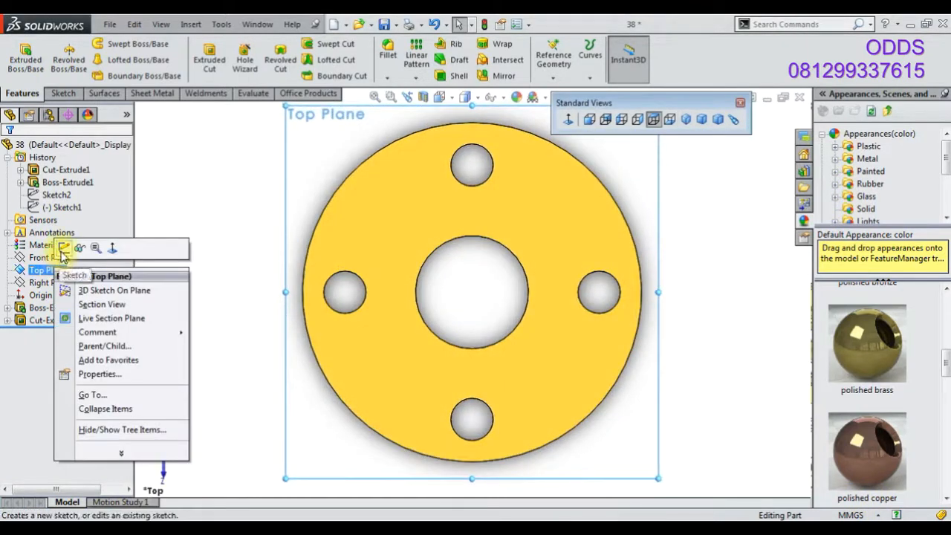
click(64, 251)
click(102, 43)
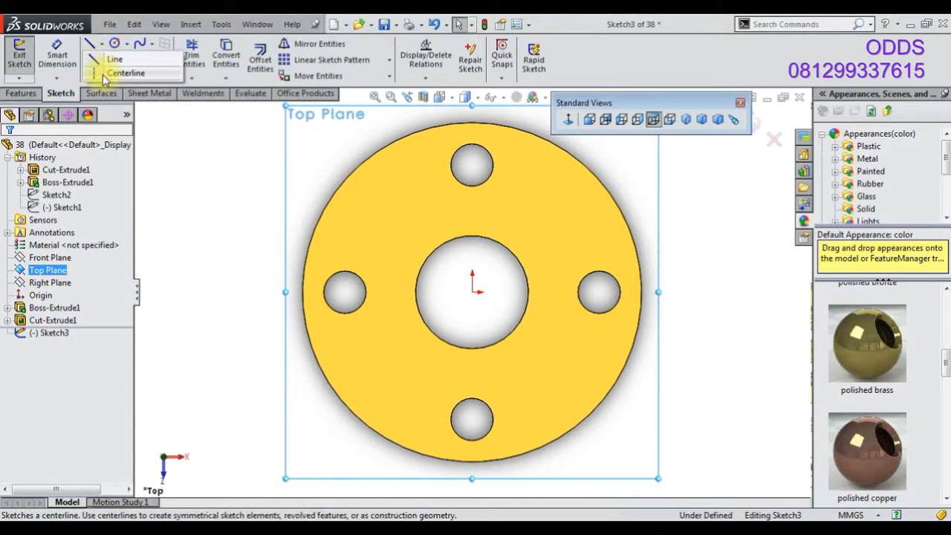
click(112, 73)
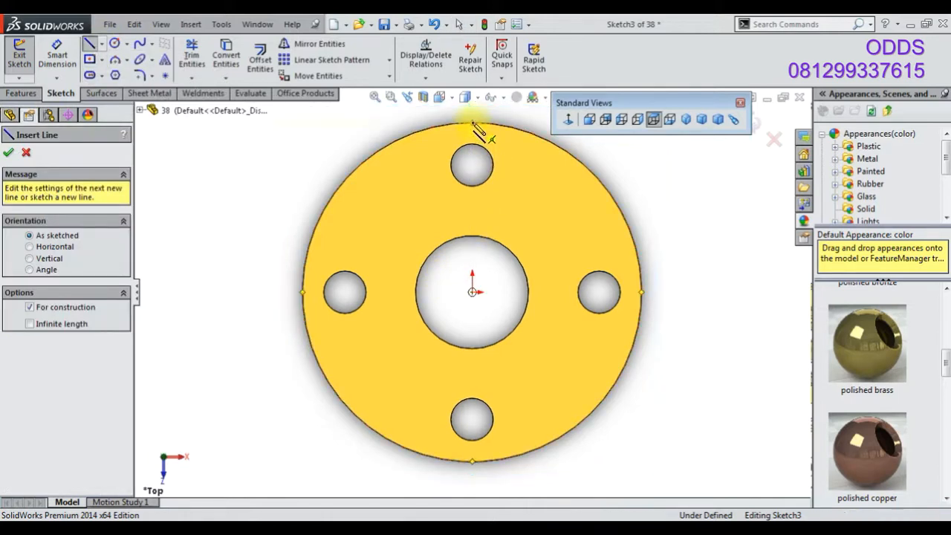
click(473, 123)
click(472, 291)
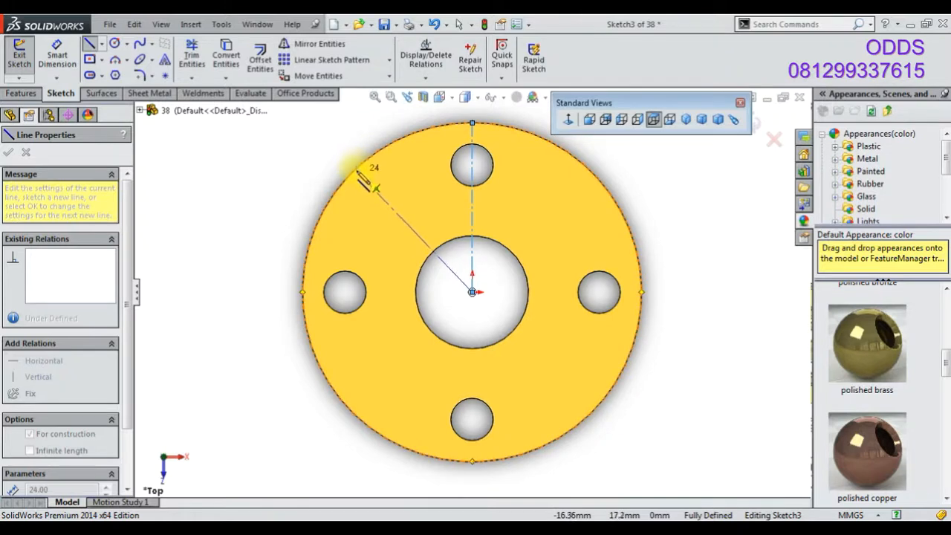
click(336, 154)
Dimension the angle between the vertical and diagonal centerlines at 45°
click(57, 56)
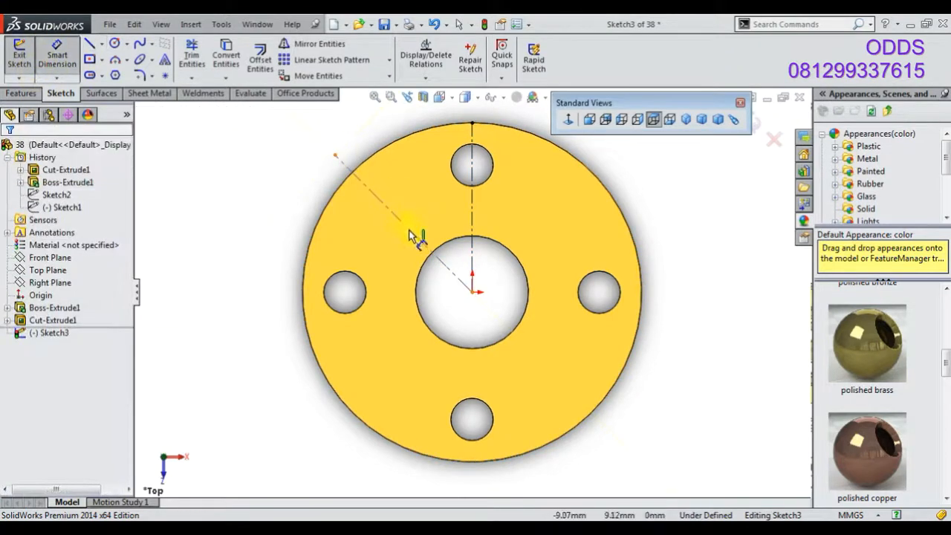
click(413, 232)
click(473, 224)
click(454, 230)
key(Return)
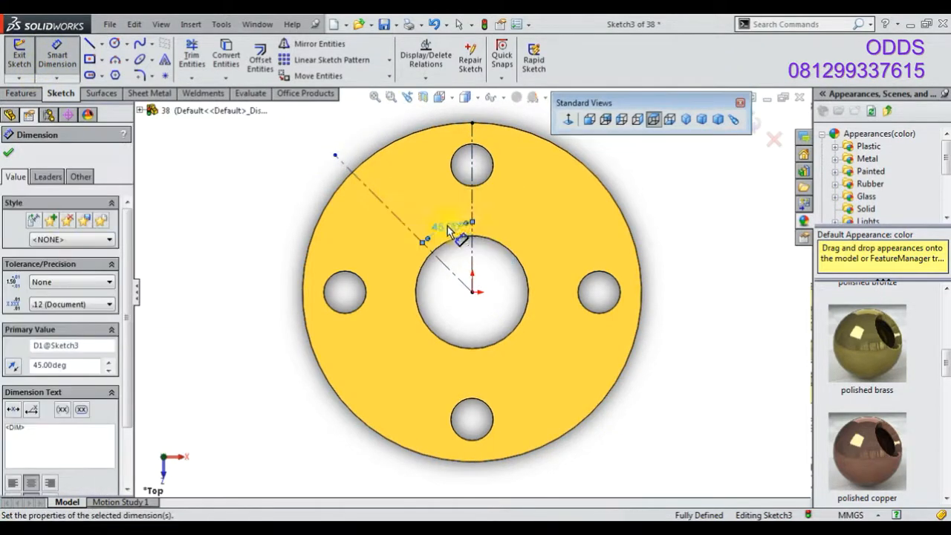
Sketch a stepped chain of lines running from the diagonal centerline's outer end back toward the origin
click(89, 46)
click(336, 154)
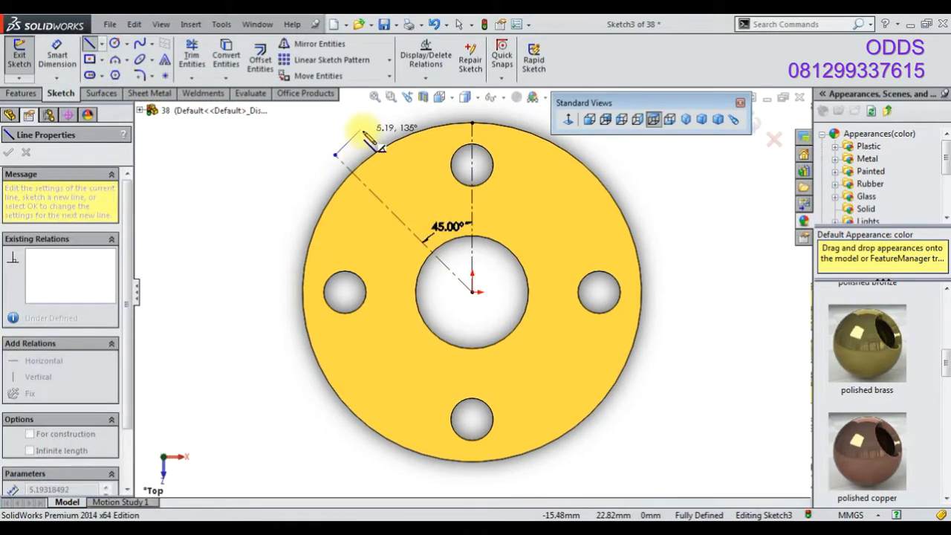
click(367, 122)
click(432, 188)
click(416, 202)
click(472, 260)
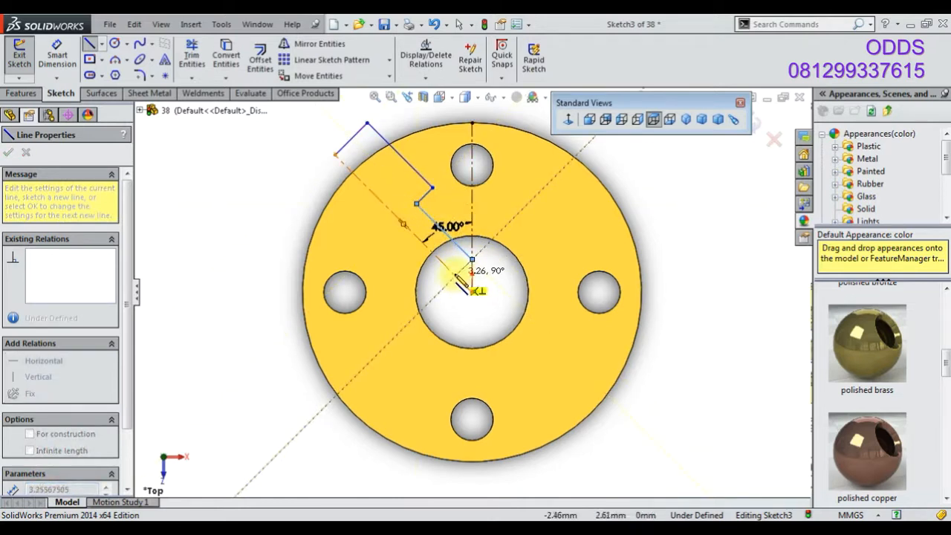
click(455, 275)
Dimension the outermost short line at 12 mm and move the 45° angle dimension clear of the lines
click(63, 56)
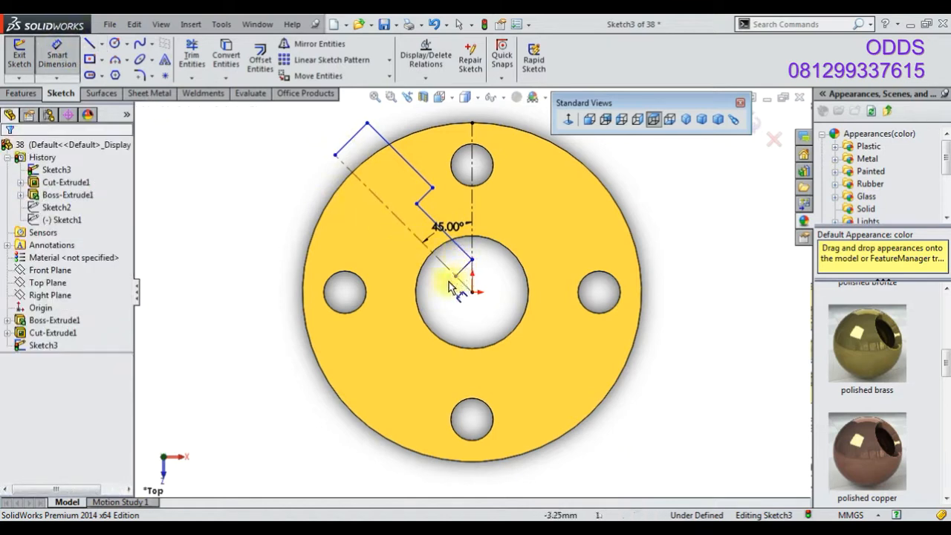
click(360, 141)
click(316, 154)
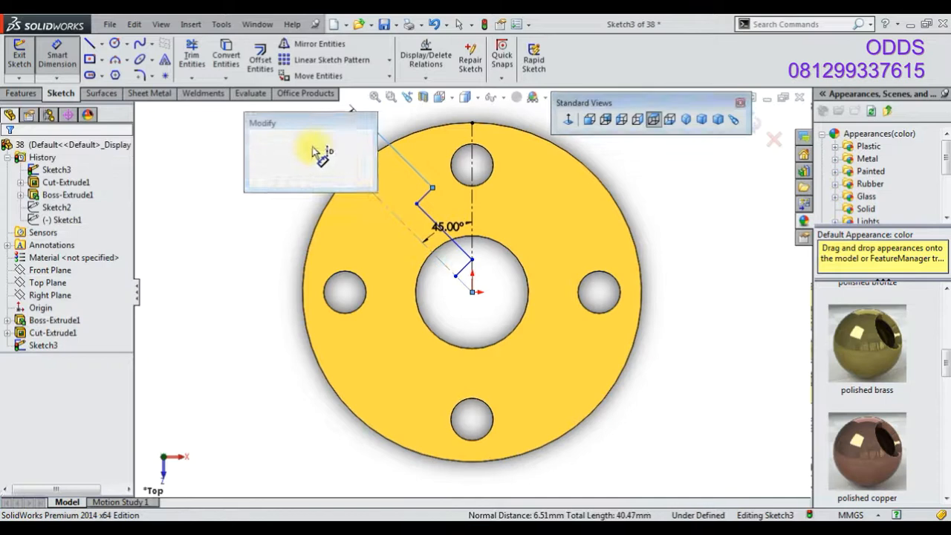
text(12)
key(Return)
click(433, 224)
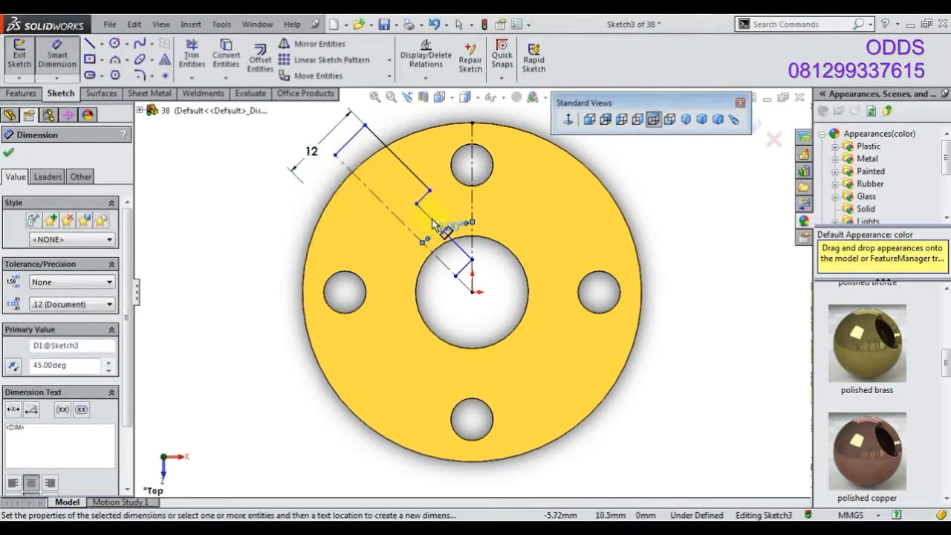
drag(450, 236, 479, 248)
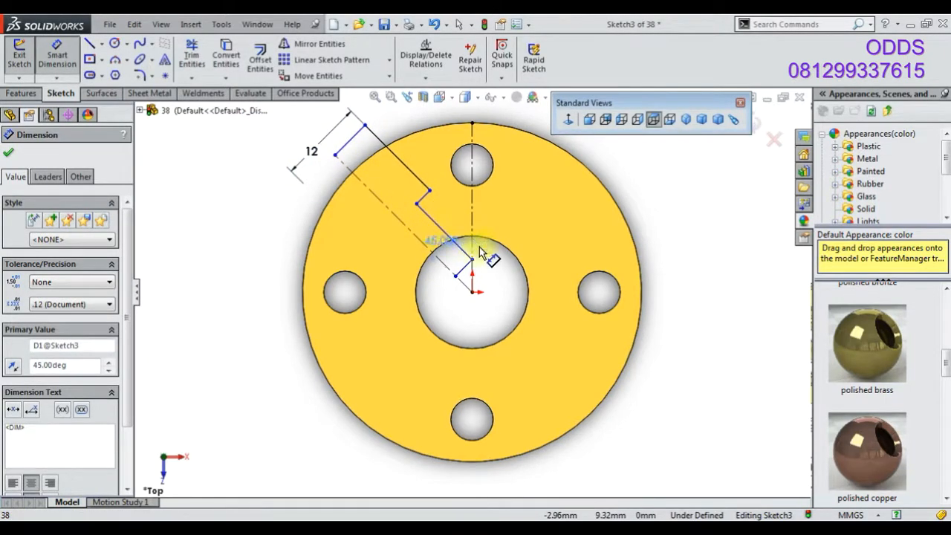
click(440, 301)
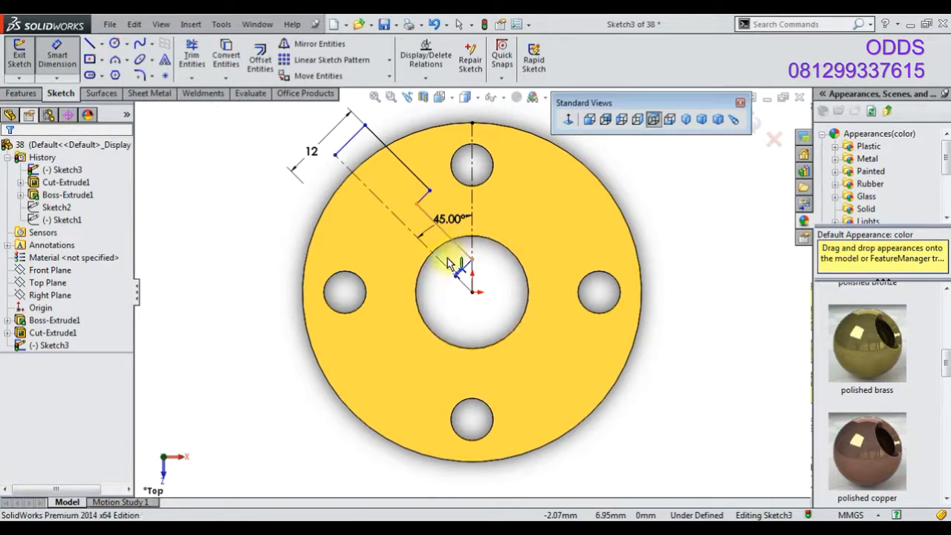
Dimension the short line at the origin end of the stepped chain at 5 mm
click(448, 263)
click(475, 304)
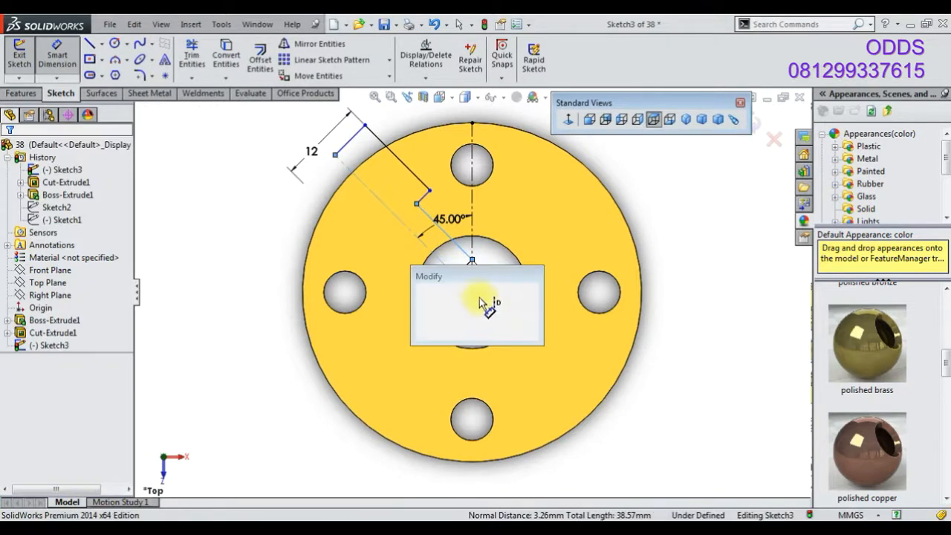
text(5)
key(Return)
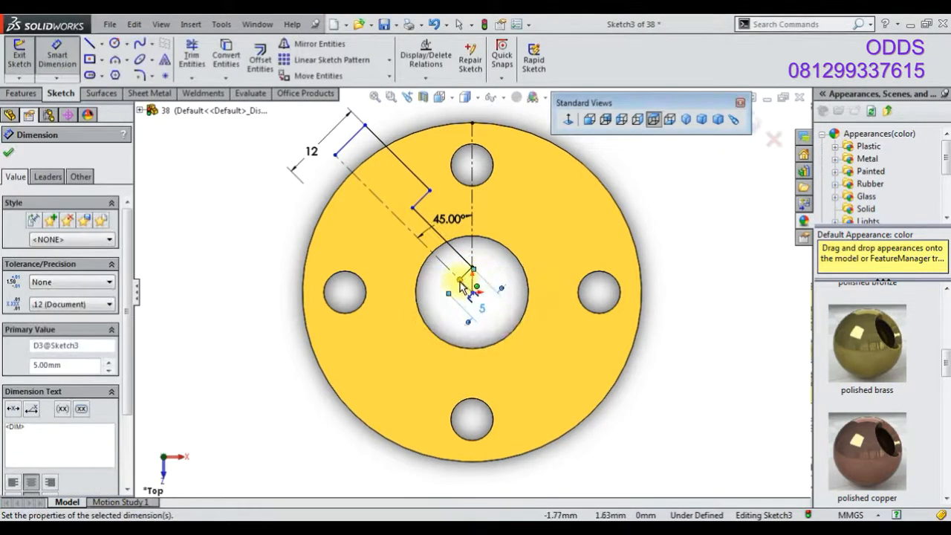
Move the outer end of the 12 mm line onto the flange's outer edge
click(412, 209)
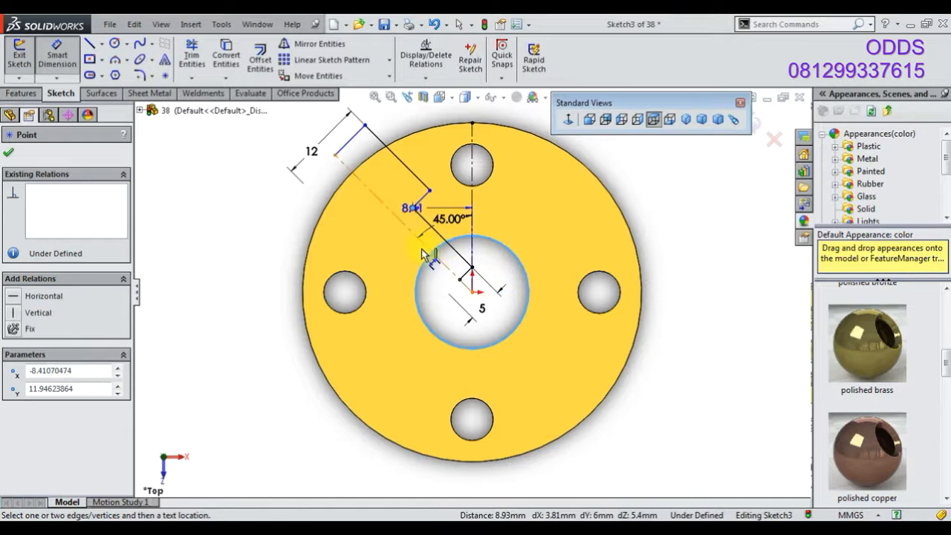
key(Escape)
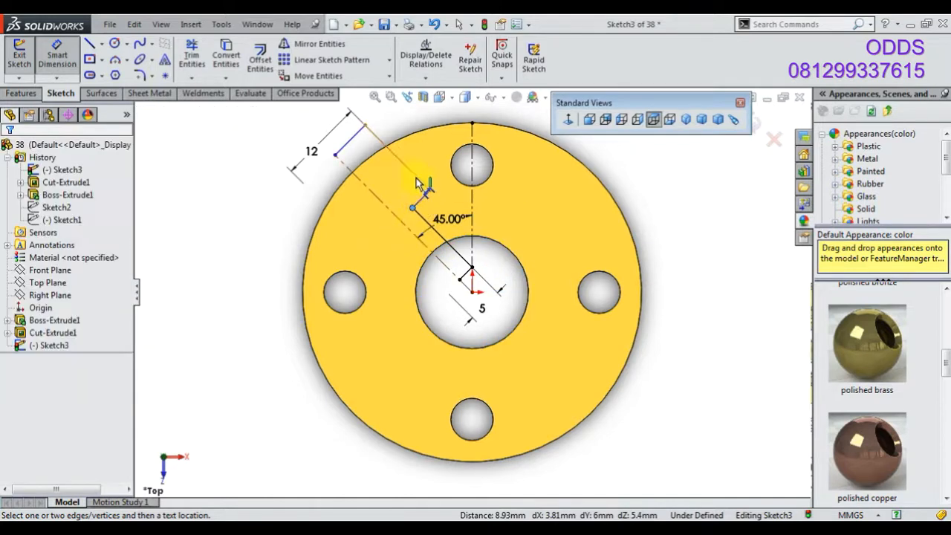
click(418, 186)
key(Escape)
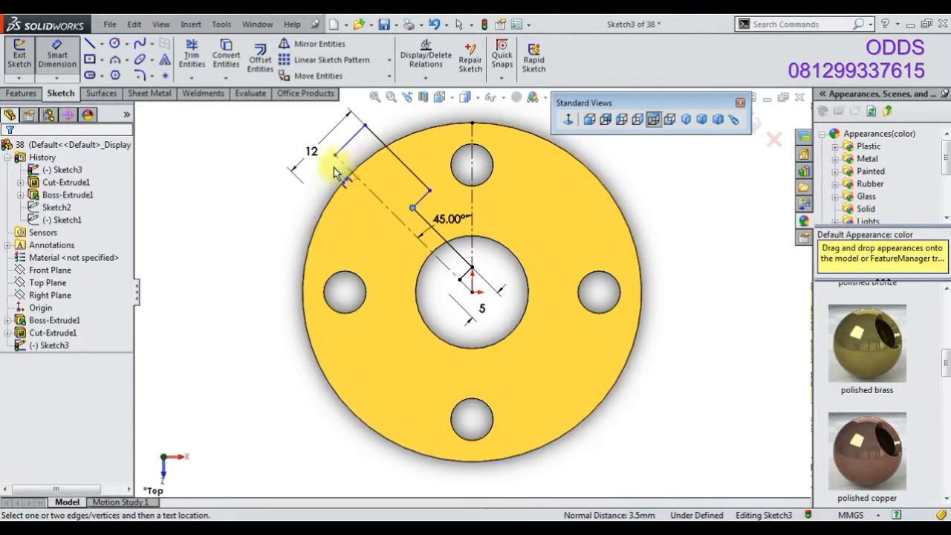
drag(339, 163, 357, 182)
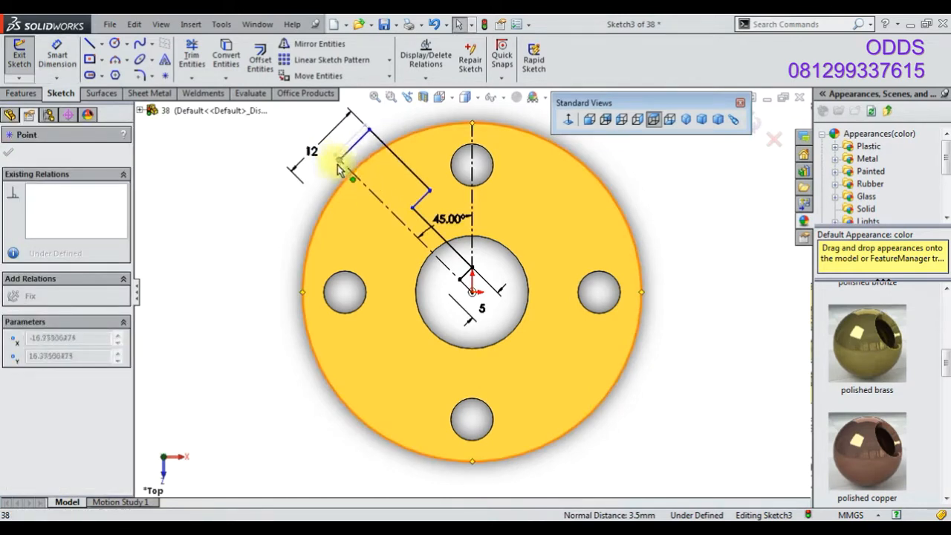
drag(345, 173, 348, 167)
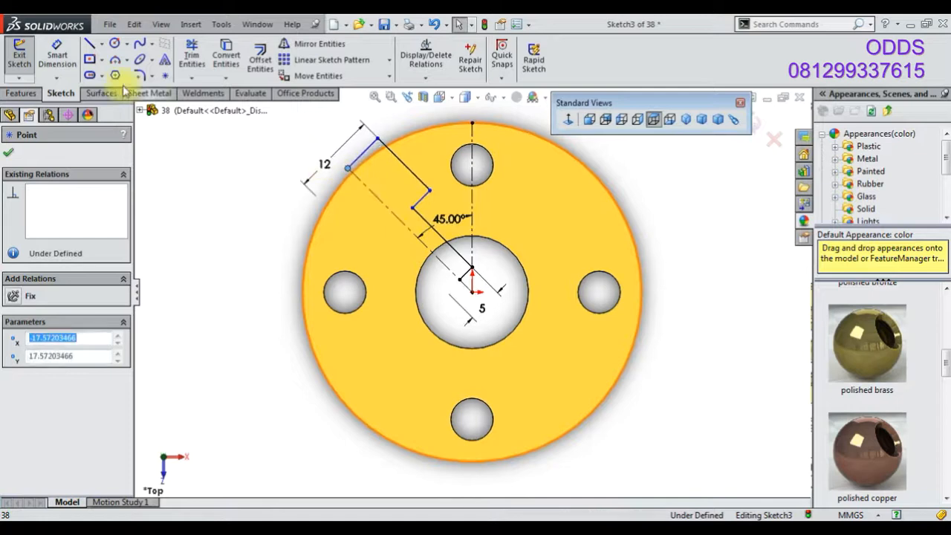
Draw a circle centered at the origin through the chain's middle corner and convert it to construction geometry
click(115, 43)
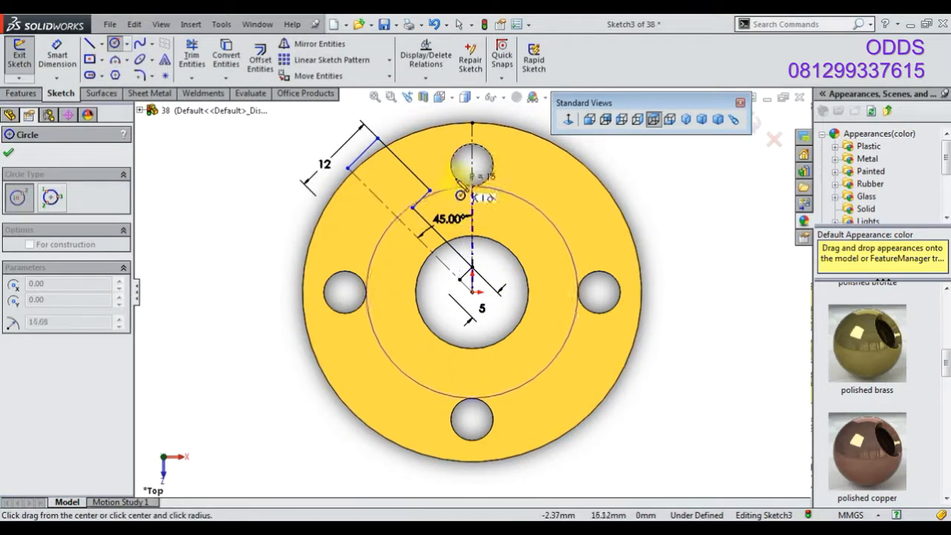
click(431, 193)
right_click(210, 189)
click(223, 201)
click(377, 235)
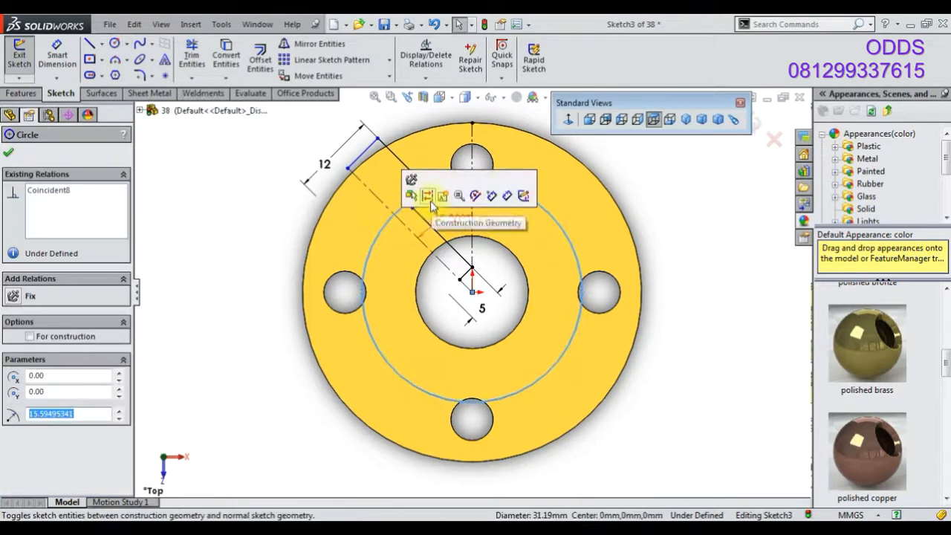
click(425, 198)
click(421, 199)
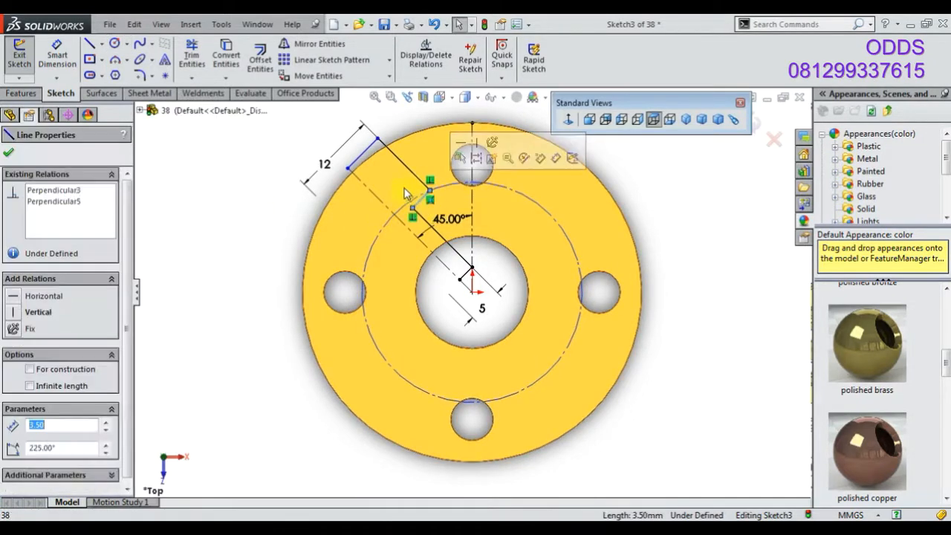
Make the outermost short line perpendicular to the adjacent sloped line
ctrl+click(363, 153)
click(462, 95)
click(268, 211)
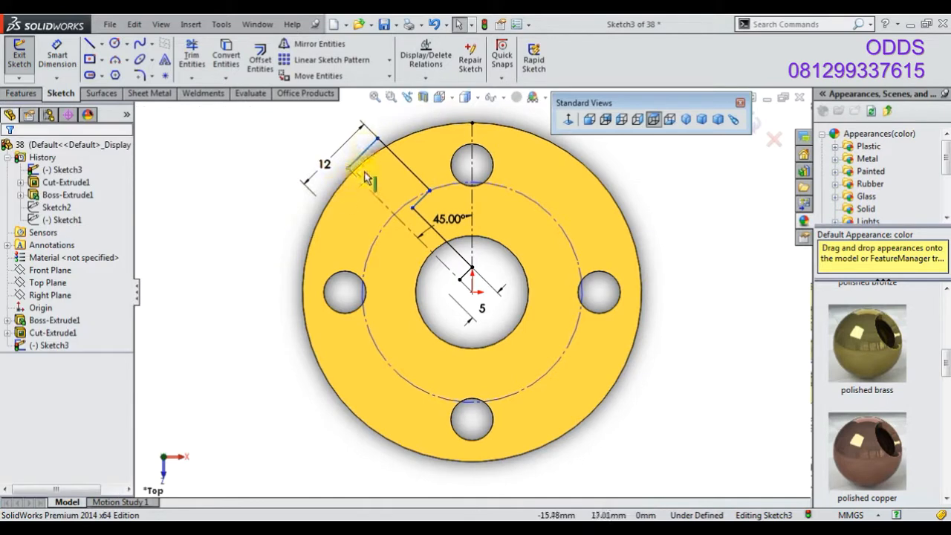
click(362, 155)
ctrl+click(407, 181)
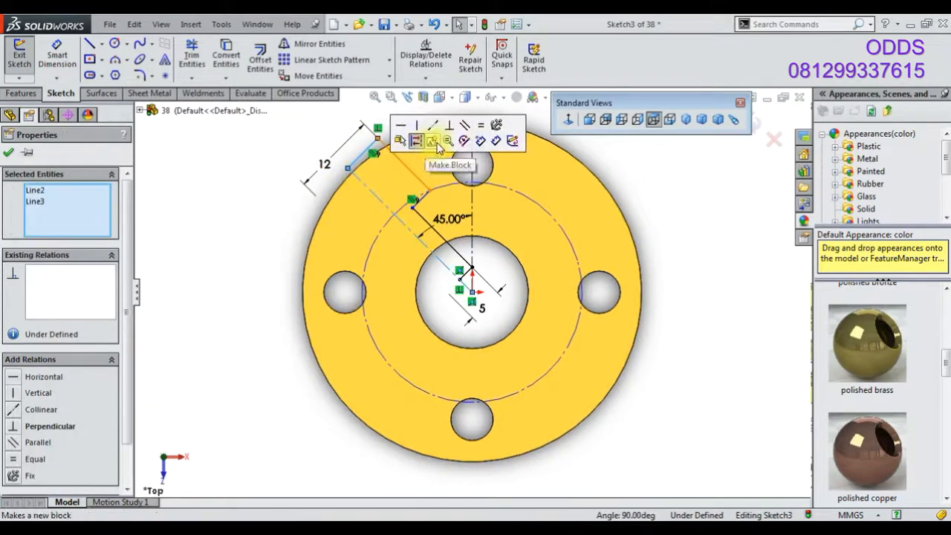
click(450, 131)
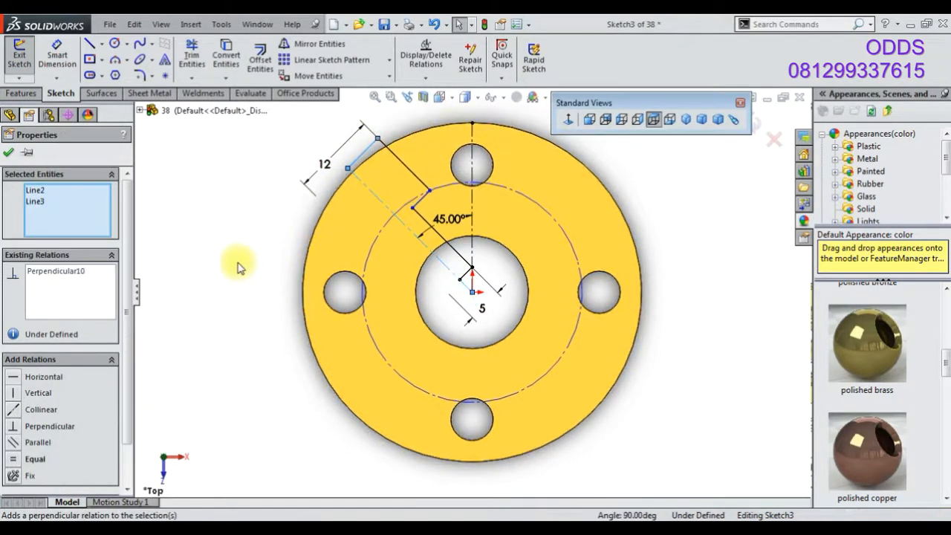
click(234, 264)
Try to dimension the construction circle from the center hole's edge, then delete that dimension
scroll(442, 251, up, 3)
drag(481, 313, 489, 303)
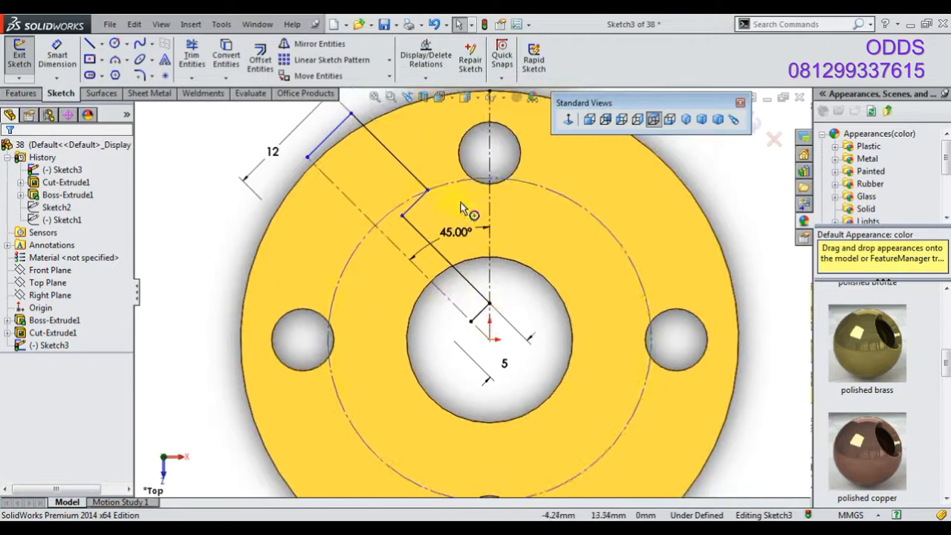
click(553, 199)
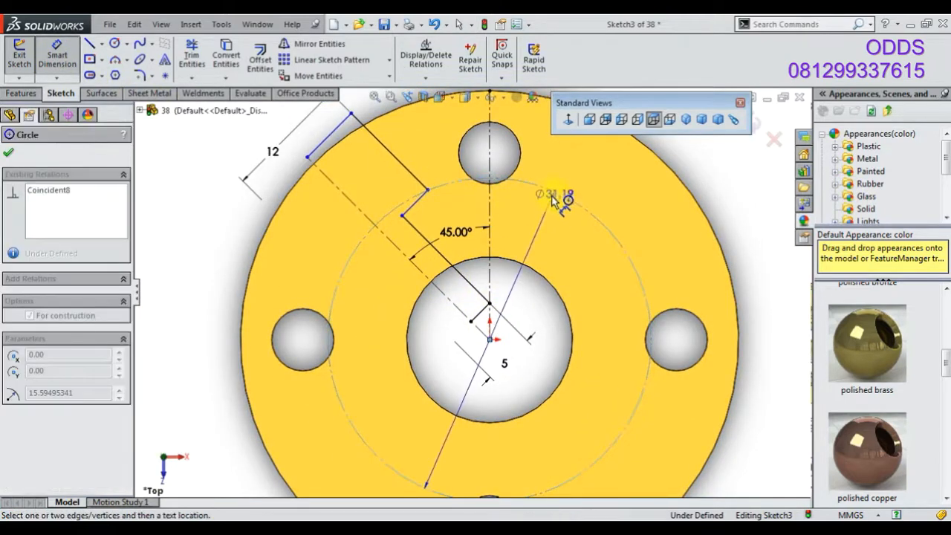
click(529, 271)
key(Escape)
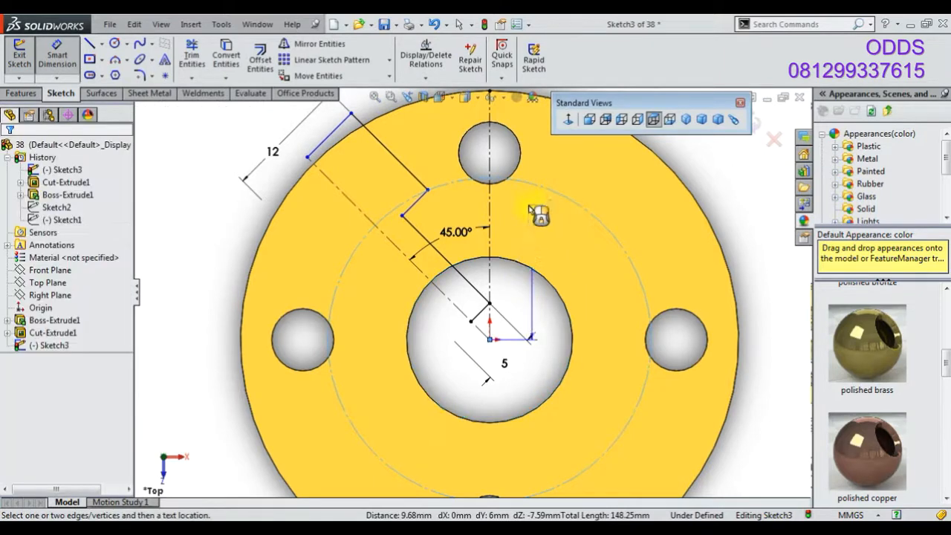
click(532, 272)
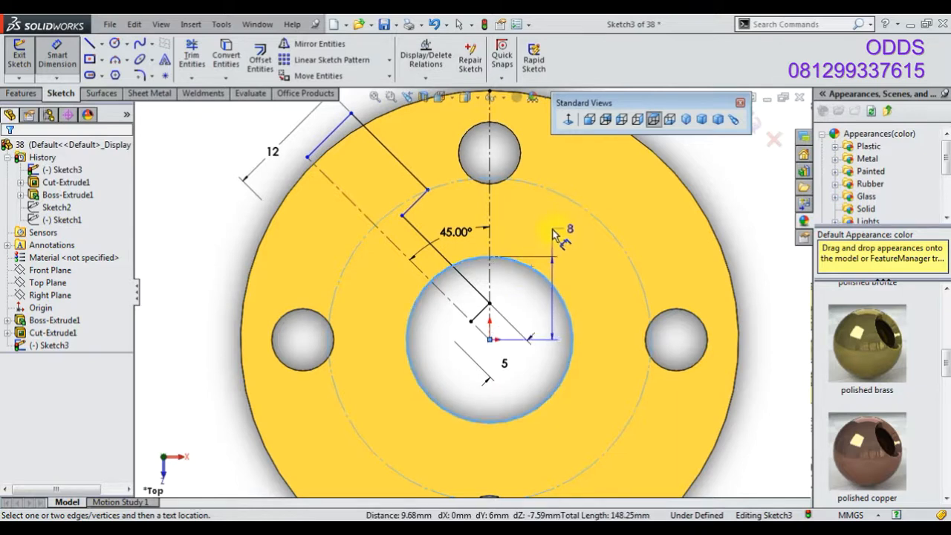
key(Escape)
click(532, 272)
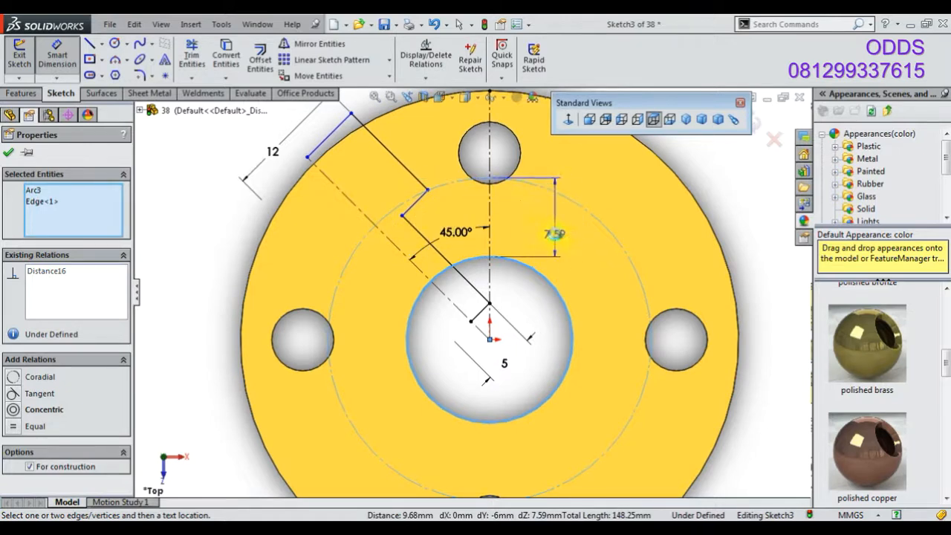
click(550, 236)
text(12)
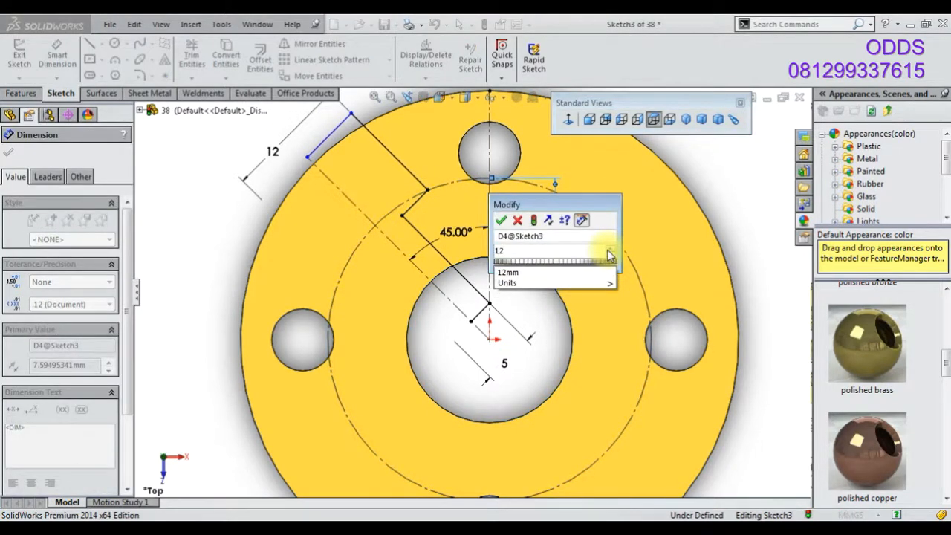
key(BackSpace)
key(BackSpace)
click(518, 220)
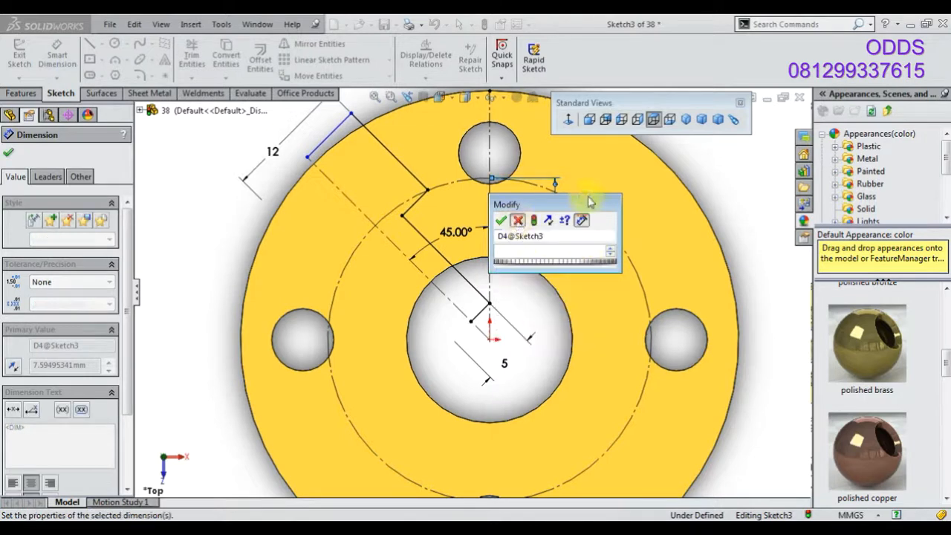
key(Delete)
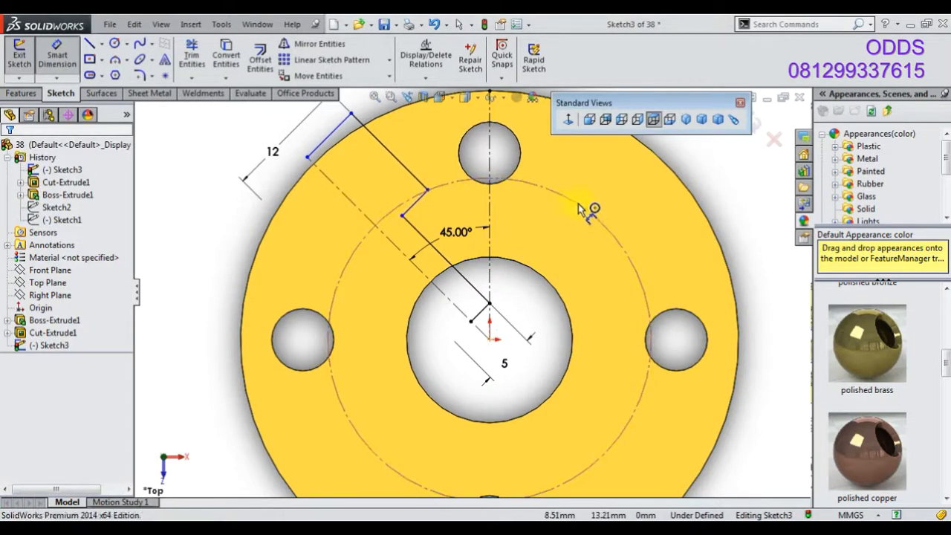
Dimension the distance between the construction circle and the flange's outer edge at 12 mm
click(580, 208)
scroll(579, 205, up, 2)
click(578, 183)
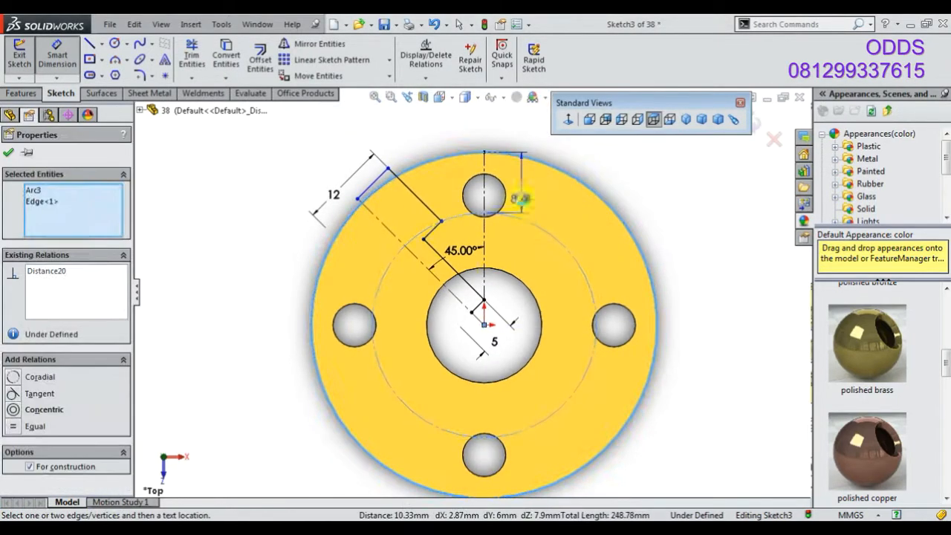
click(521, 198)
text(12)
key(Return)
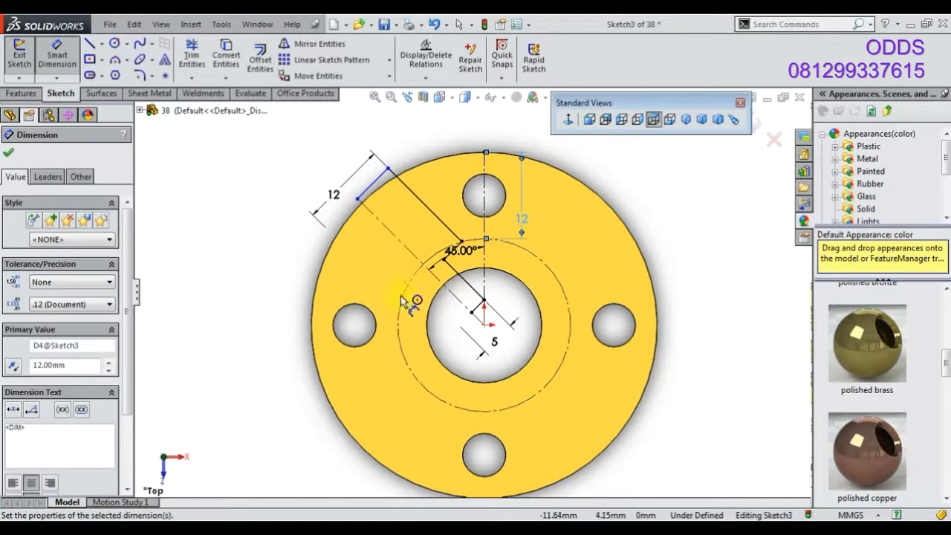
Try a revolved cut of the sketch about the diagonal centerline
click(22, 93)
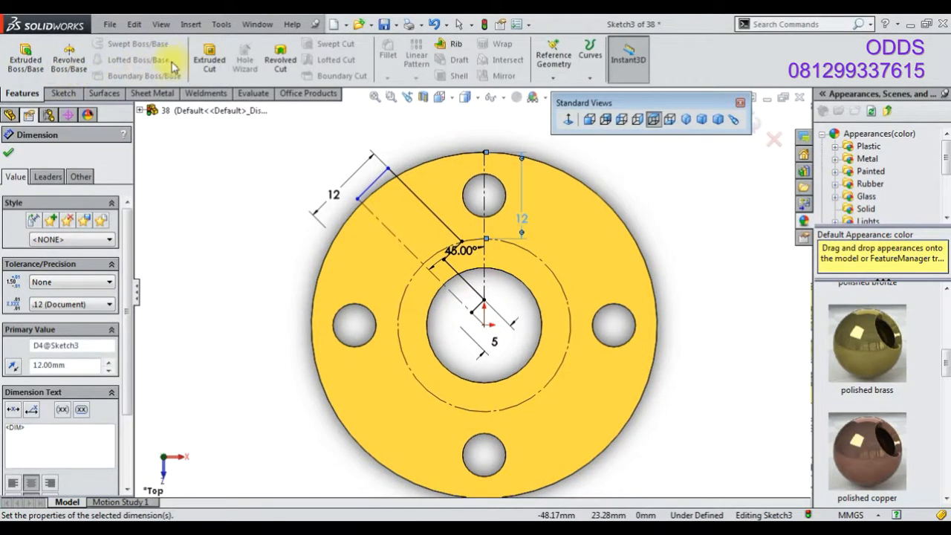
click(280, 64)
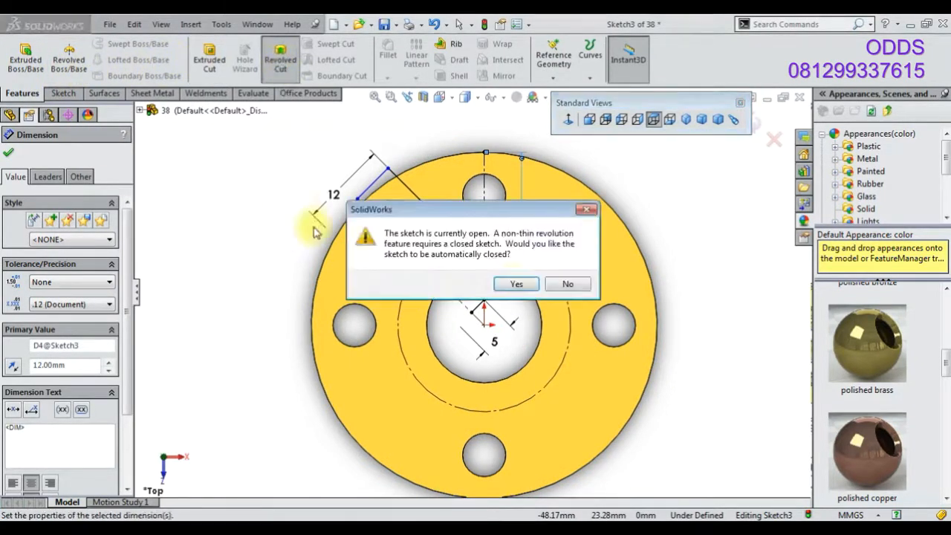
click(515, 285)
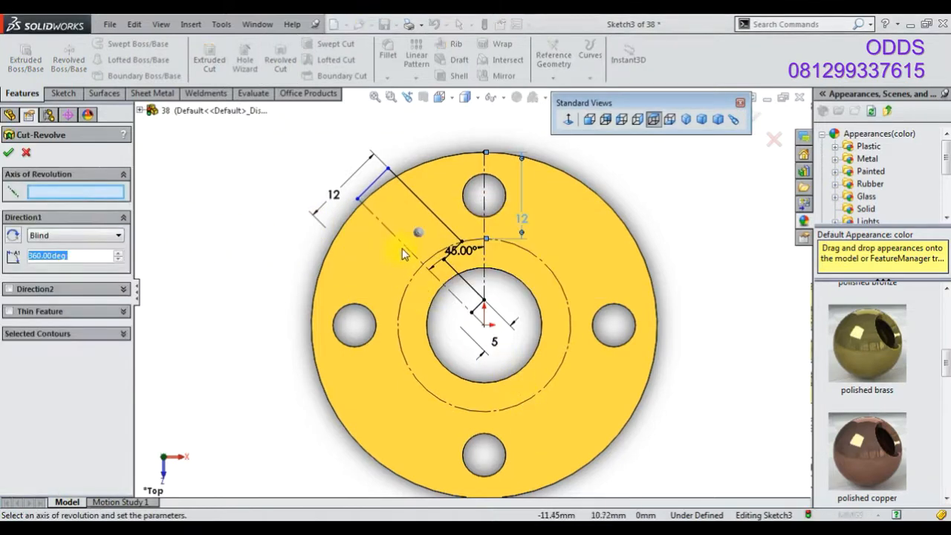
click(402, 247)
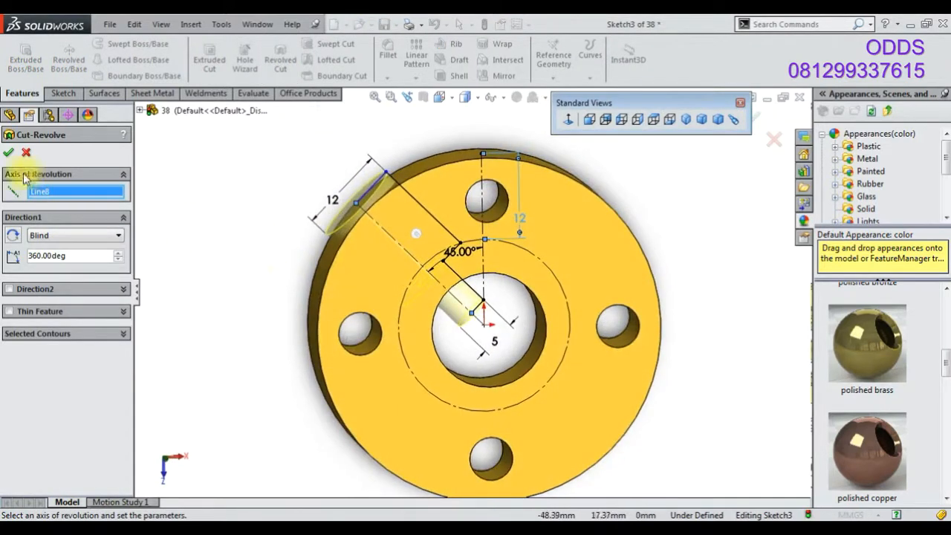
middle_drag(363, 267, 339, 265)
middle_drag(290, 239, 424, 262)
click(9, 154)
click(27, 154)
Exit the sketch
mouse_move(334, 288)
middle_down()
mouse_move(367, 312)
mouse_move(254, 270)
middle_up()
click(62, 334)
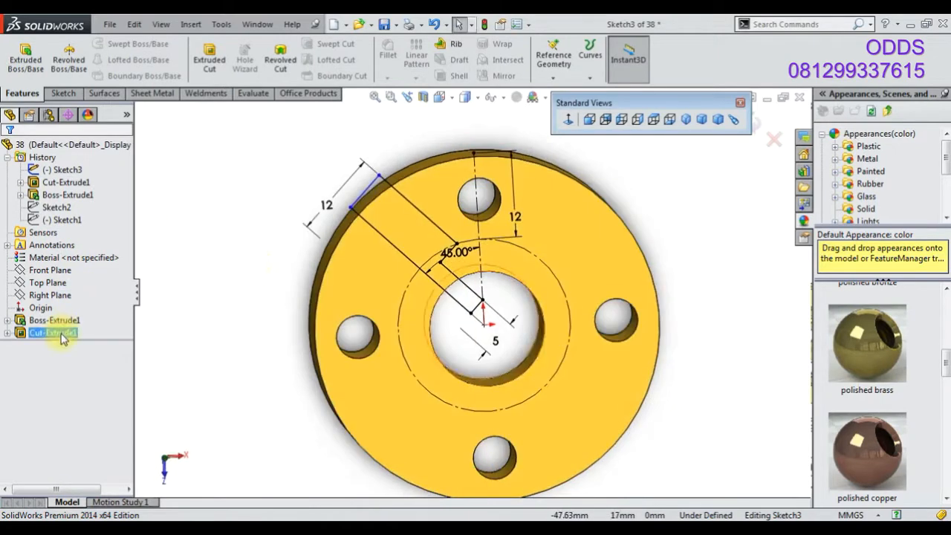
middle_drag(327, 241, 297, 199)
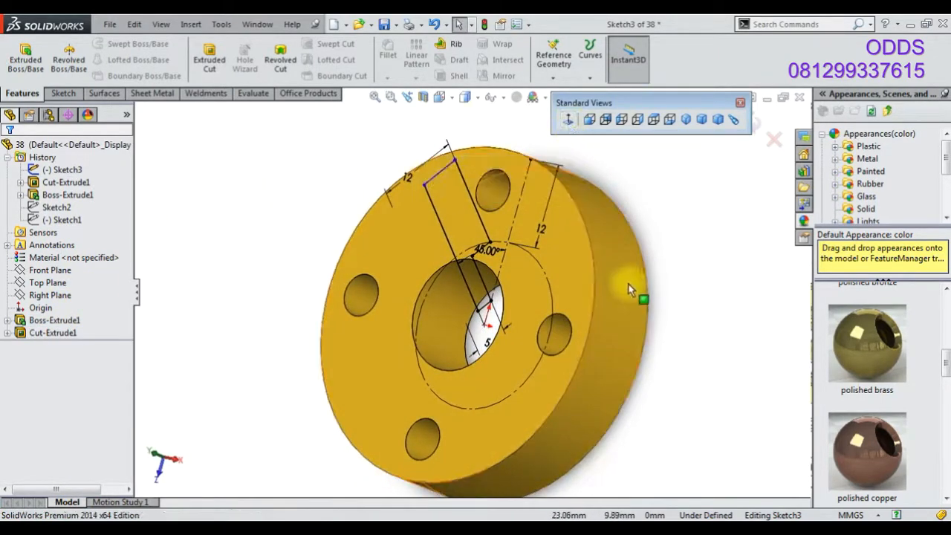
click(567, 288)
click(758, 125)
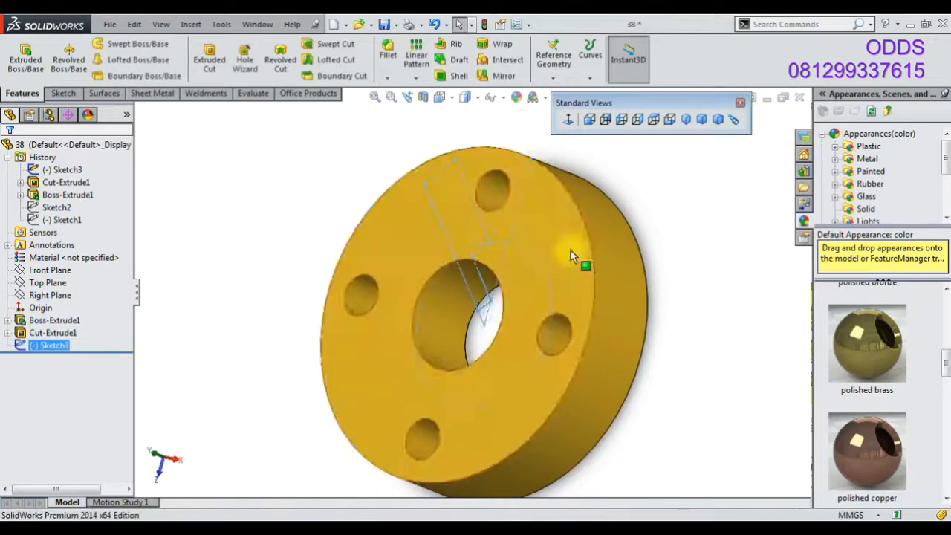
Edit the base extrusion and set its mid-plane depth to 20 mm
right_click(63, 321)
click(77, 283)
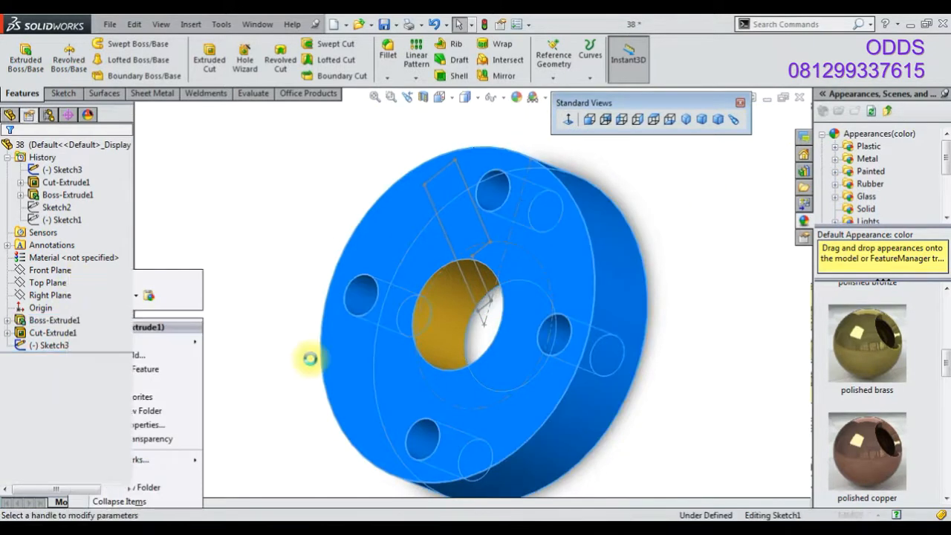
text(20)
key(Return)
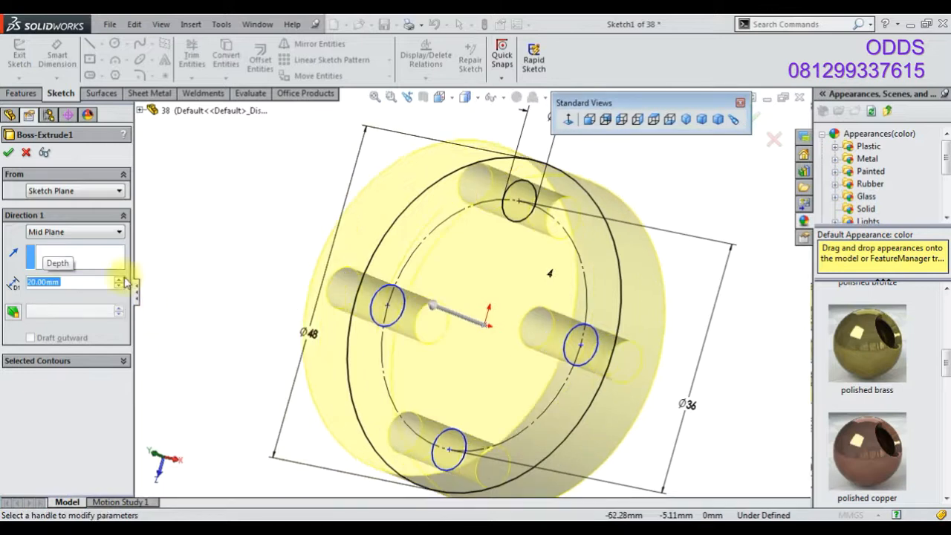
click(6, 153)
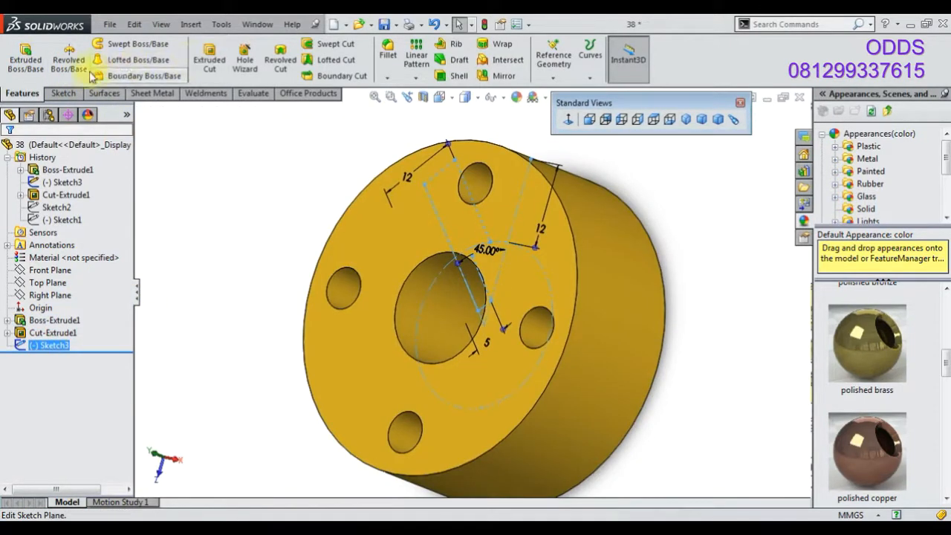
Cut-revolve the hole sketch 360 degrees about the diagonal centerline
click(288, 77)
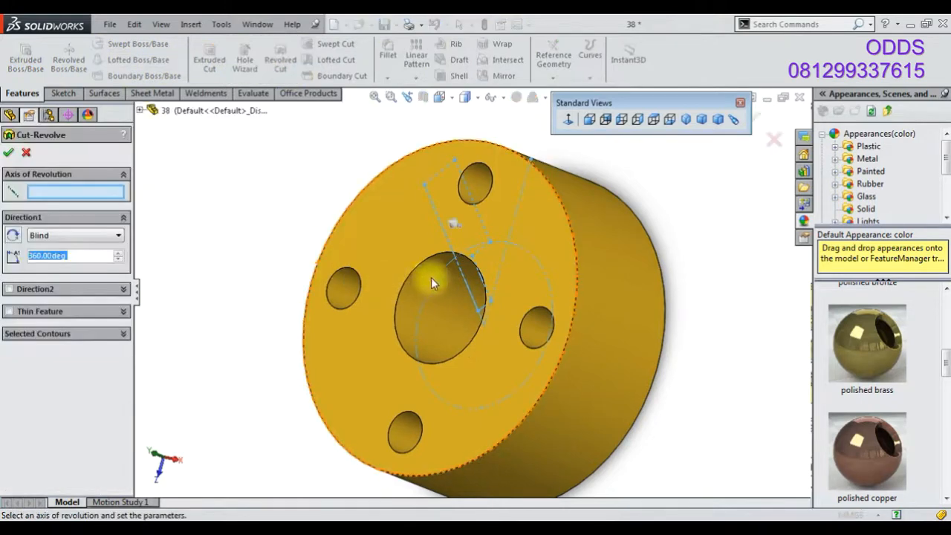
click(466, 283)
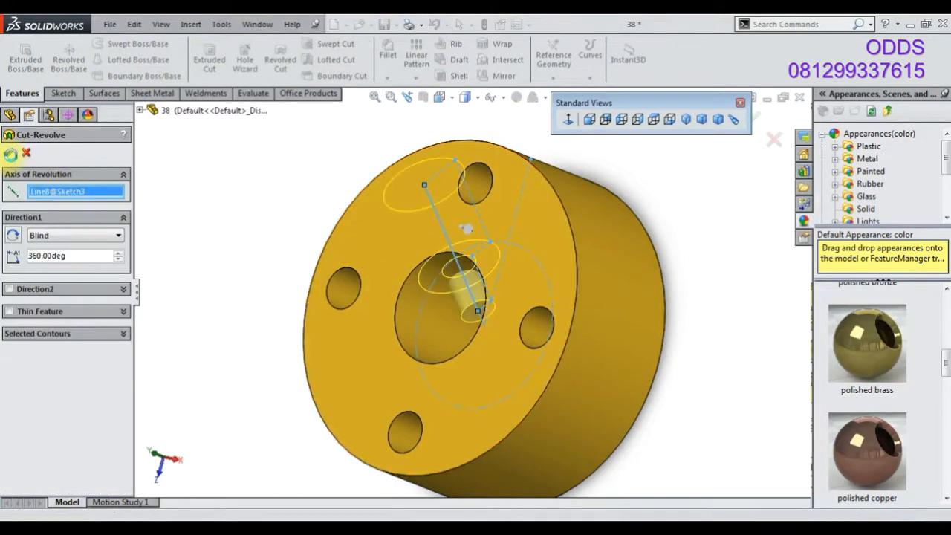
click(10, 154)
Circular-pattern the revolved cut around the flange's cylindrical face with 4 equally spaced instances
middle_drag(346, 279, 558, 208)
click(312, 350)
middle_drag(515, 343, 492, 427)
click(39, 358)
click(416, 78)
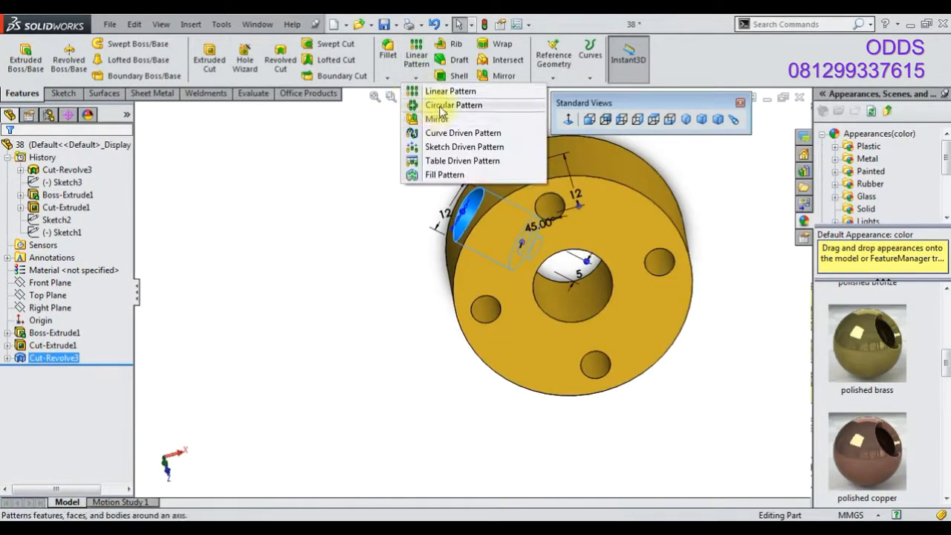
click(441, 110)
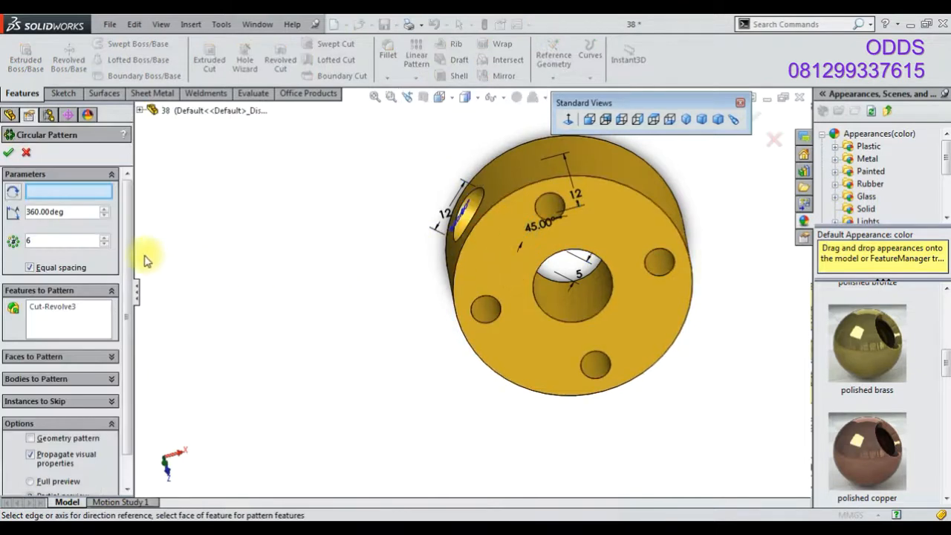
click(513, 169)
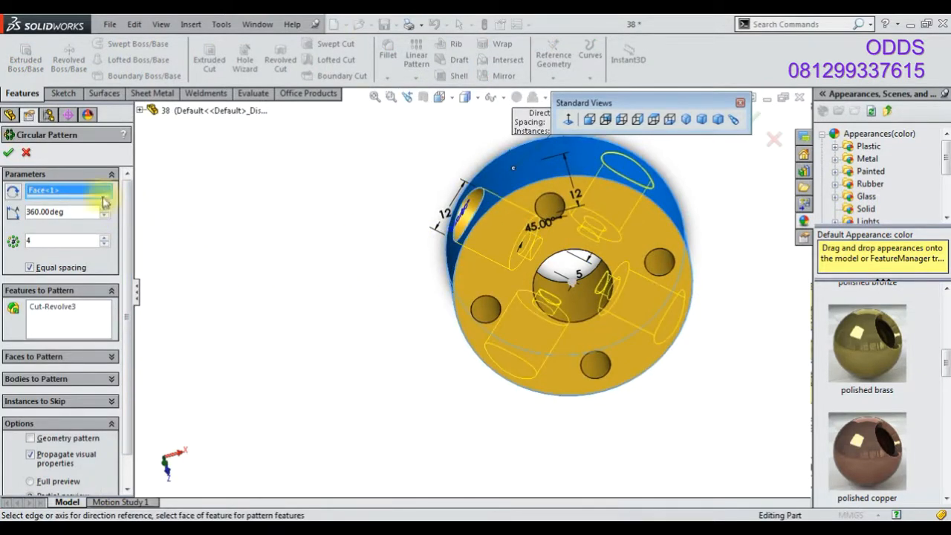
click(8, 153)
Inspect the patterned flange in a section view, then return to the isometric view
middle_drag(456, 329, 638, 137)
click(684, 120)
click(461, 176)
click(422, 98)
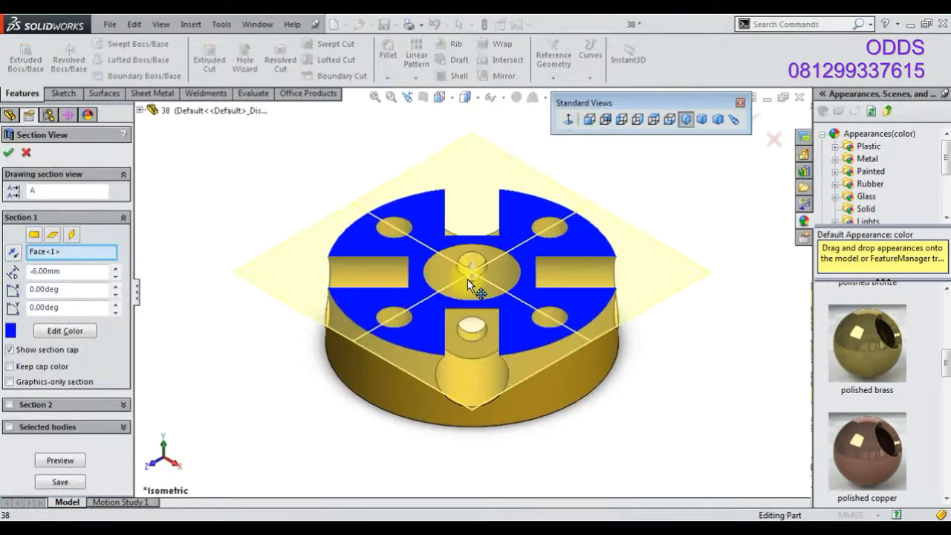
click(755, 119)
middle_drag(727, 289, 681, 308)
click(685, 119)
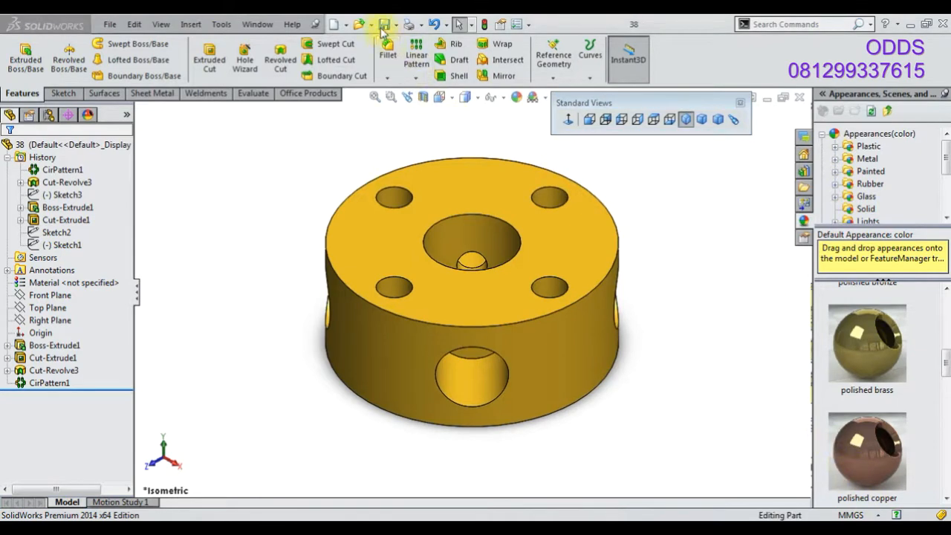
Create a new part document
click(334, 28)
key(Return)
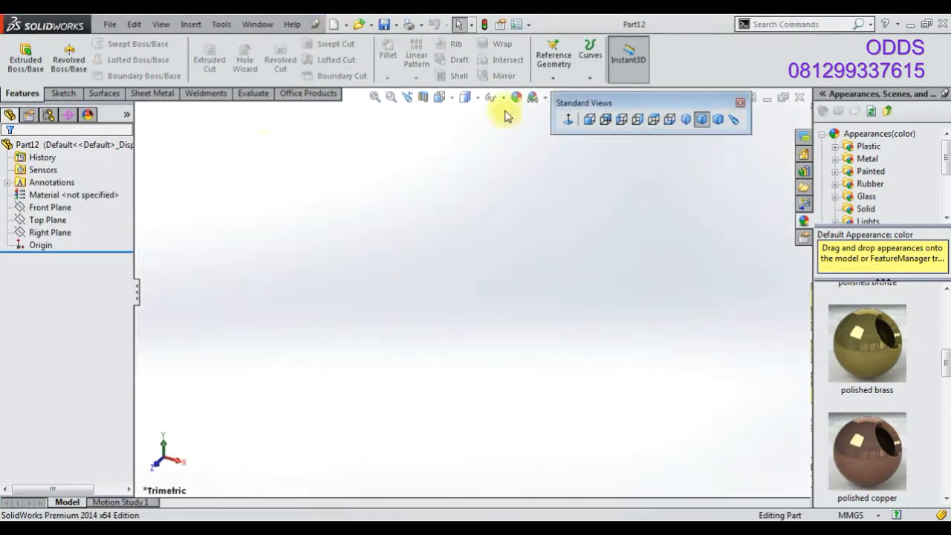
click(532, 98)
click(540, 127)
Start a sketch on the Front Plane and draw a closed stepped profile of lines beside a vertical line
right_click(56, 207)
click(72, 191)
click(89, 44)
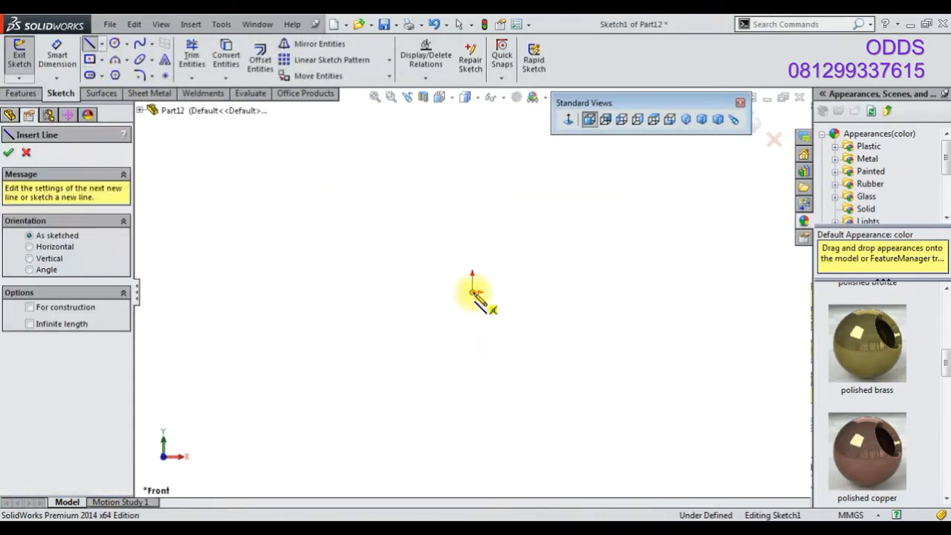
click(472, 291)
click(471, 141)
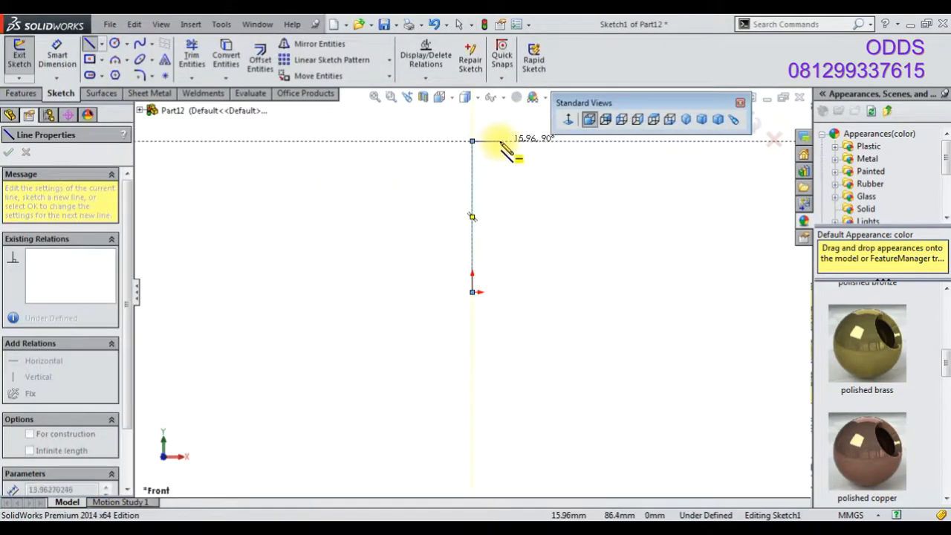
click(500, 141)
click(500, 206)
click(532, 206)
click(622, 248)
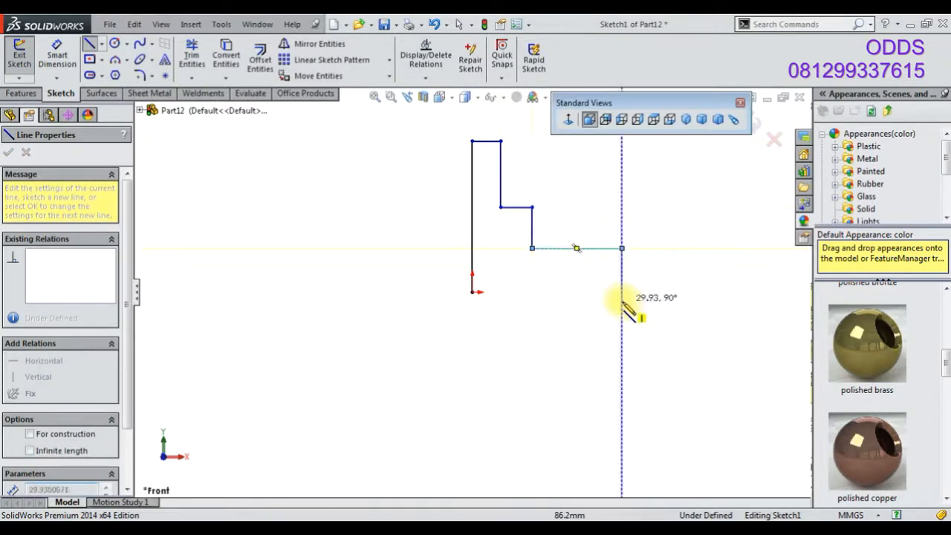
click(622, 292)
click(506, 291)
click(506, 247)
click(486, 247)
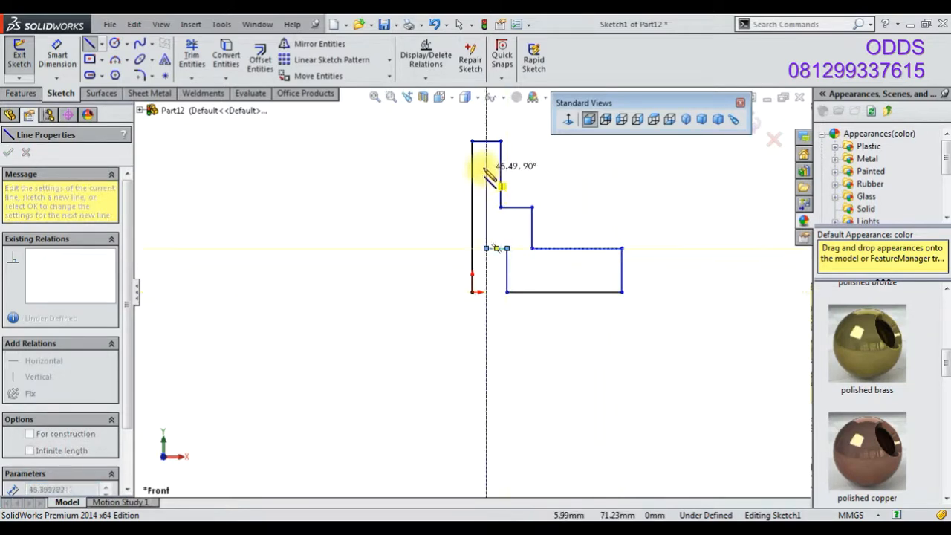
click(487, 140)
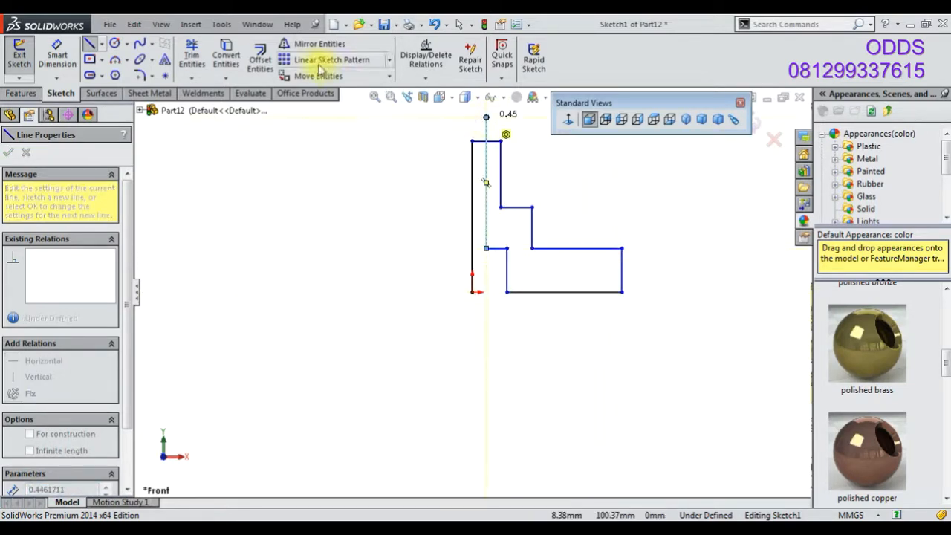
Convert the leftmost vertical line into construction geometry to serve as the axis
click(191, 56)
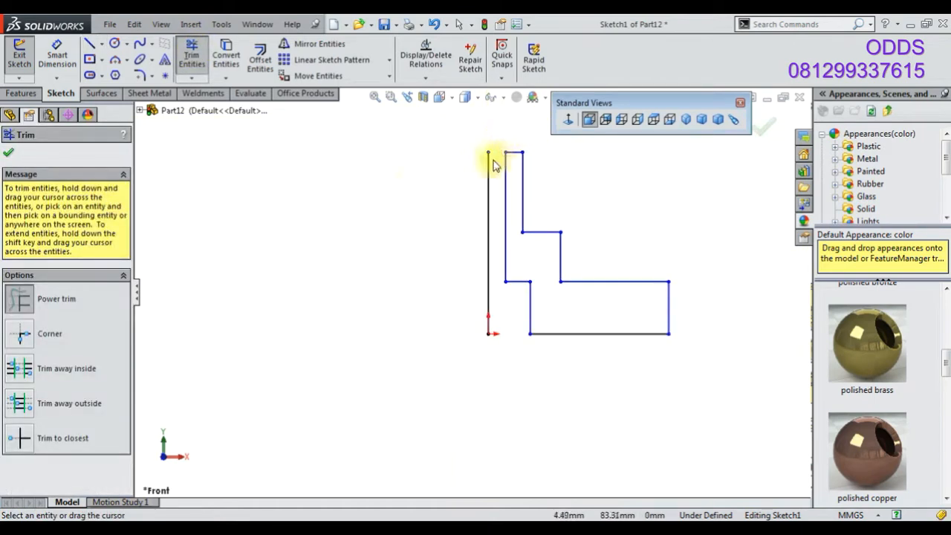
right_click(415, 180)
click(438, 221)
click(488, 225)
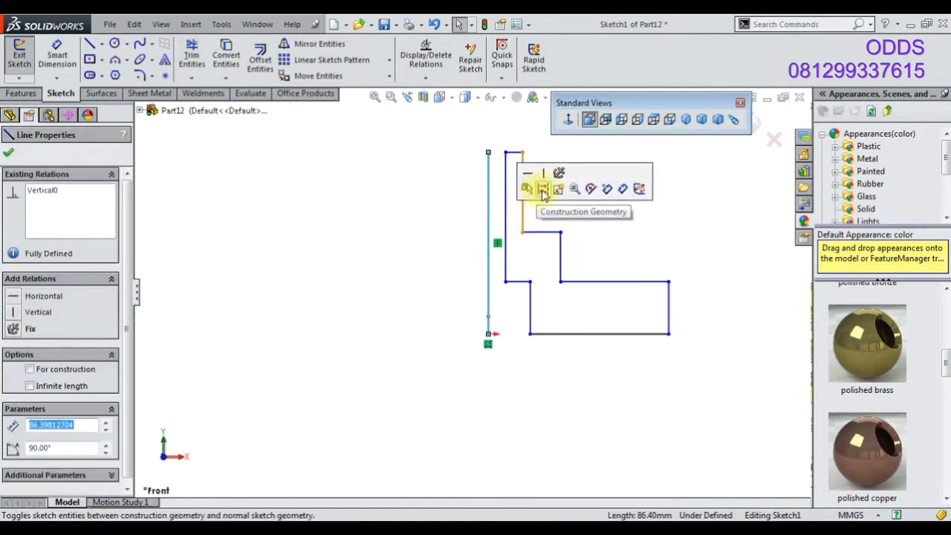
click(543, 190)
Dimension the base's outer diameter about the centerline at 36 mm
scroll(413, 247, up, 2)
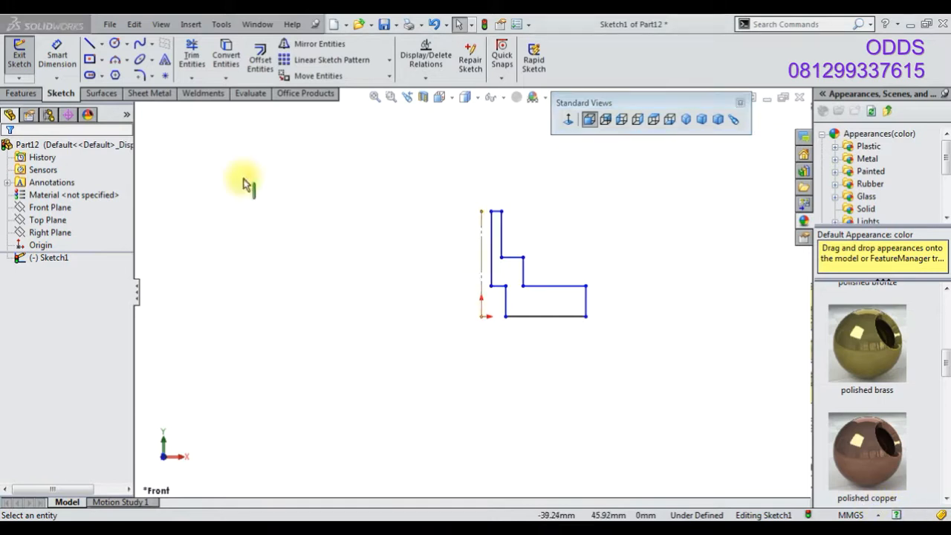
click(60, 60)
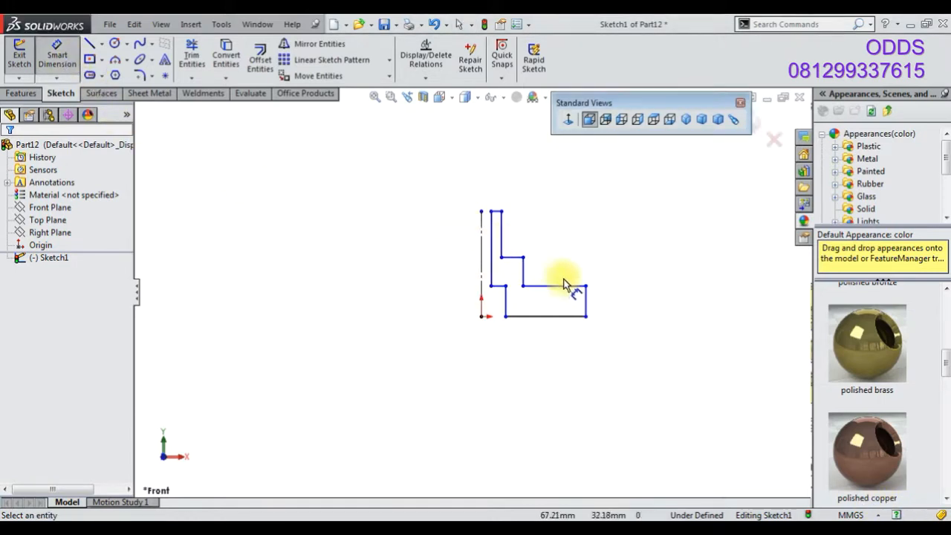
click(586, 306)
click(480, 252)
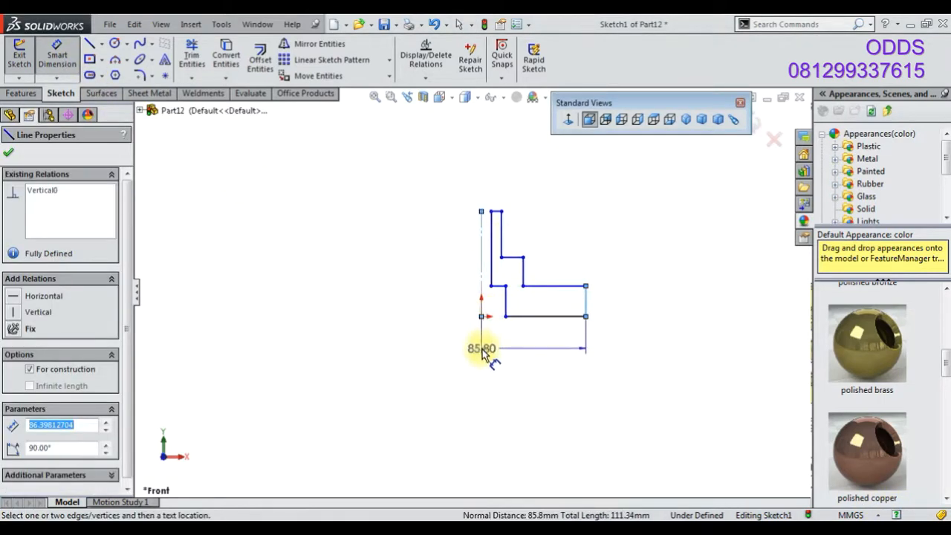
click(468, 354)
text(36)
key(Return)
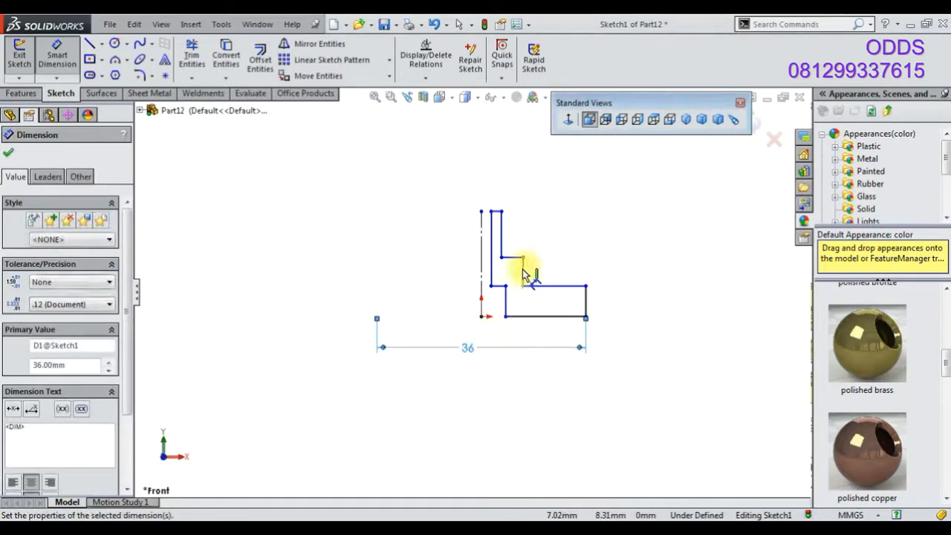
Dimension the middle step's diameter at 20 mm and the top boss's diameter at 12 mm
click(523, 272)
click(481, 223)
click(495, 183)
text(20)
key(Return)
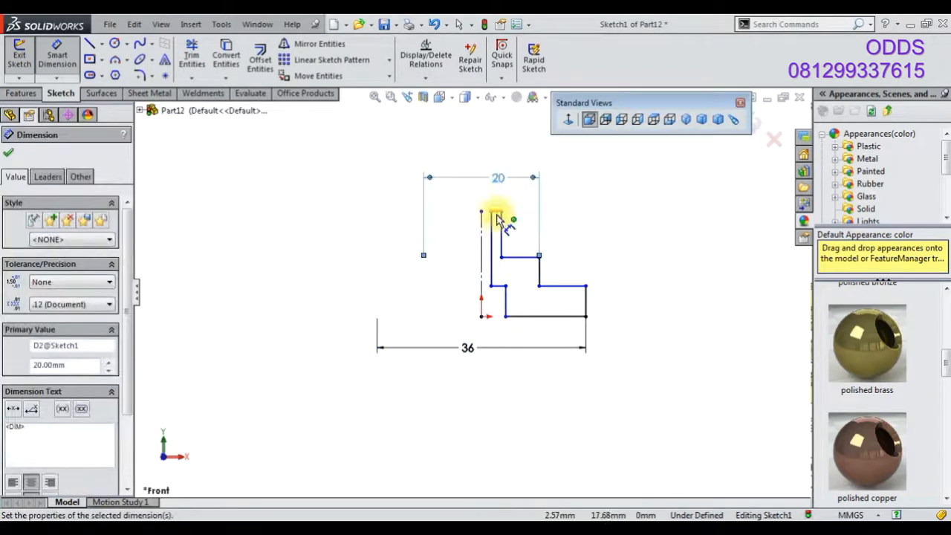
click(502, 219)
click(480, 222)
click(489, 198)
text(12)
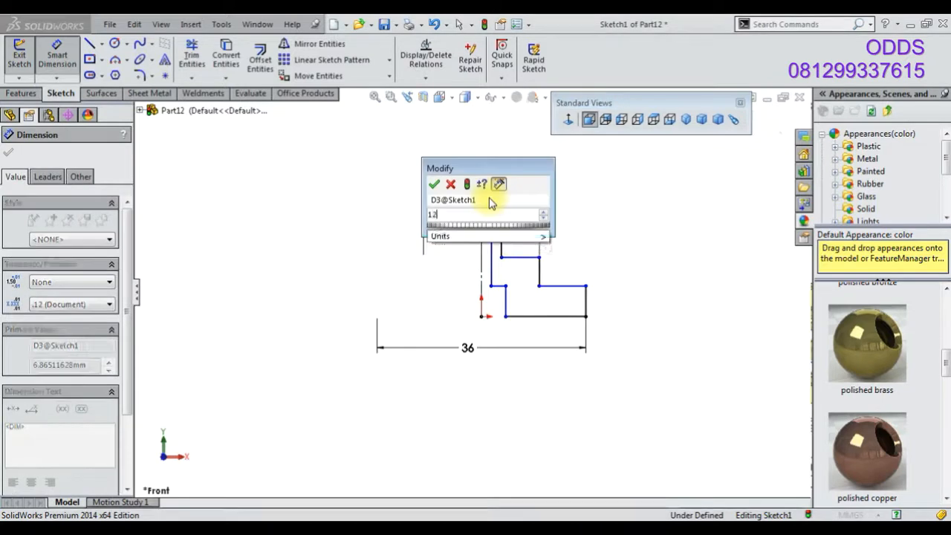
key(Return)
Dimension the lower bore's diameter about the centerline at 10 mm
click(671, 314)
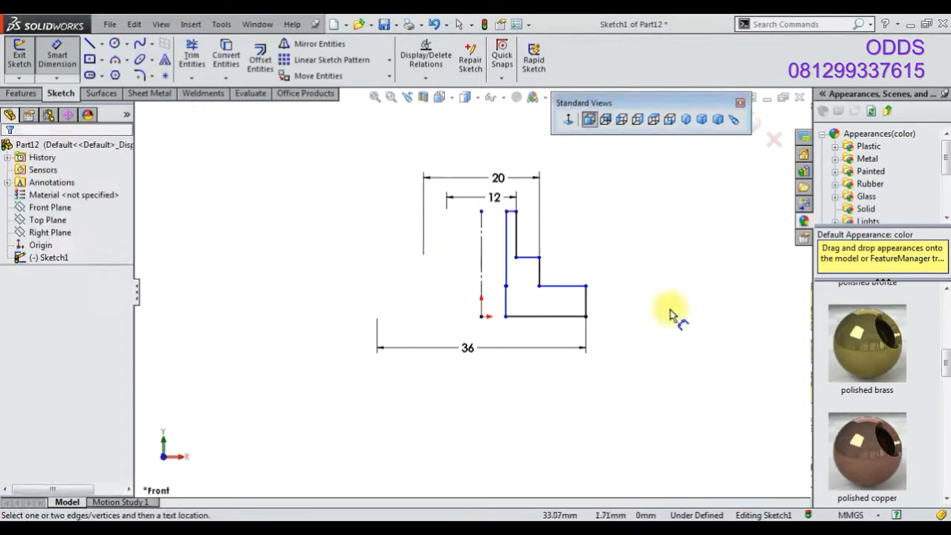
click(506, 309)
click(481, 270)
click(481, 331)
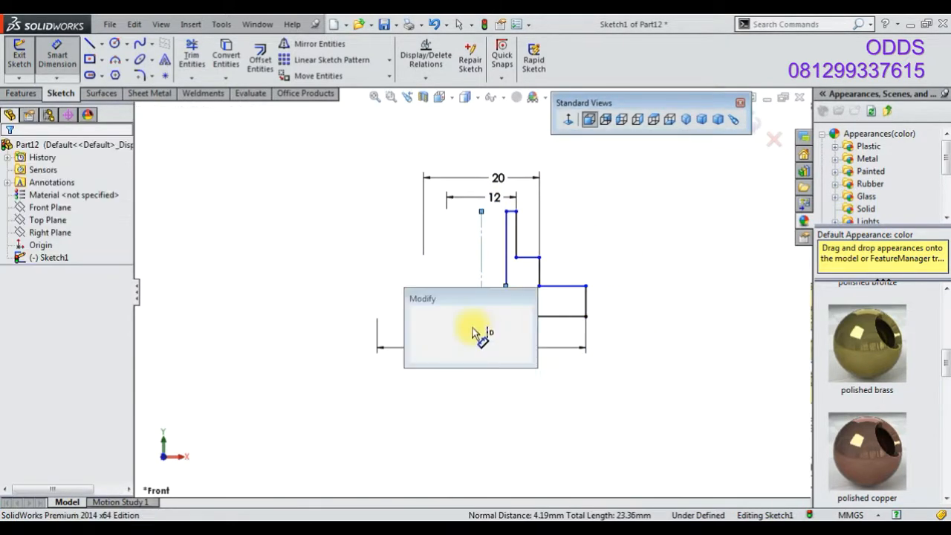
text(10)
key(Return)
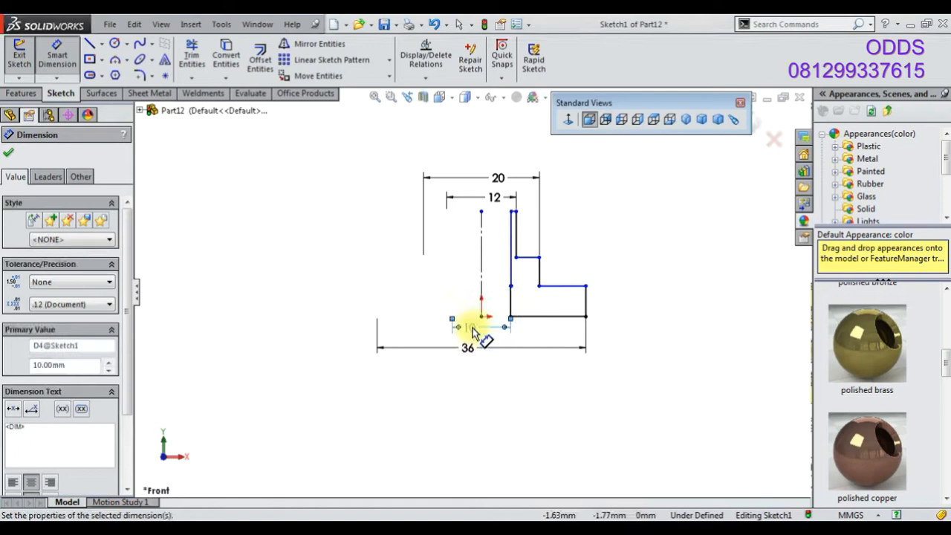
Dimension the upper bore's diameter about the centerline at 6 mm
click(510, 279)
click(481, 260)
click(467, 232)
text(8)
key(Return)
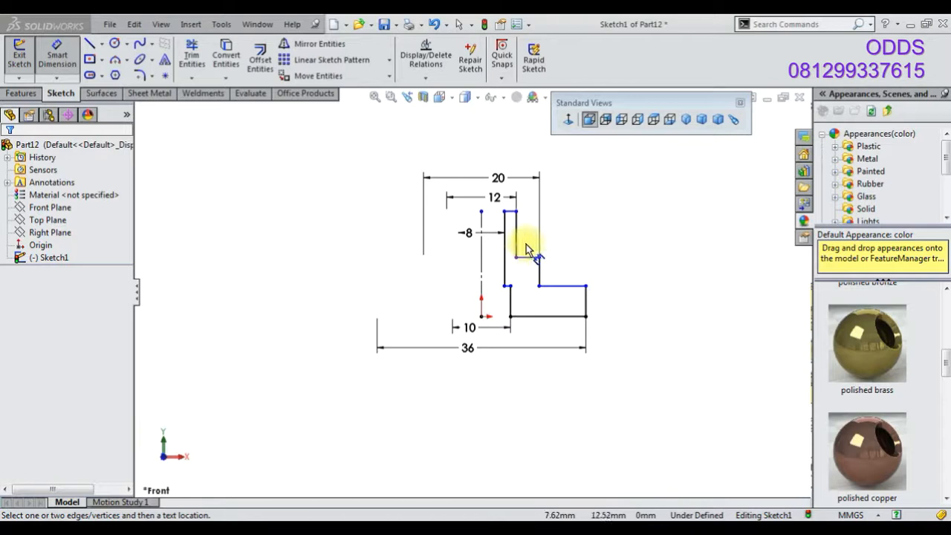
scroll(591, 252, down, 3)
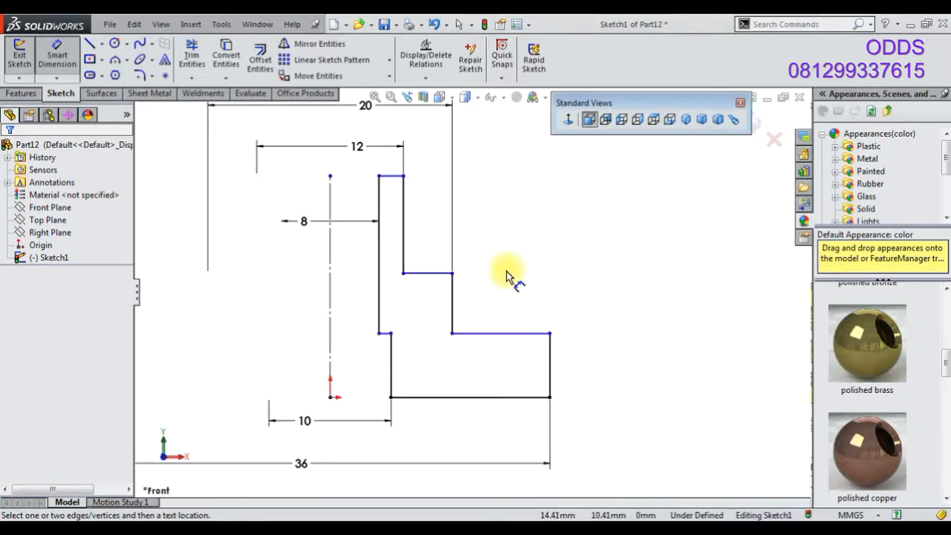
drag(309, 424, 333, 420)
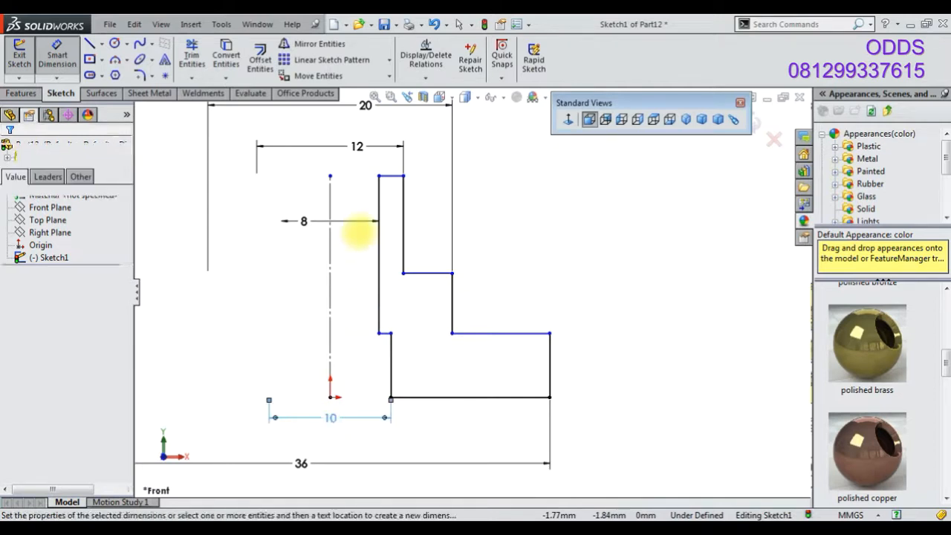
click(308, 228)
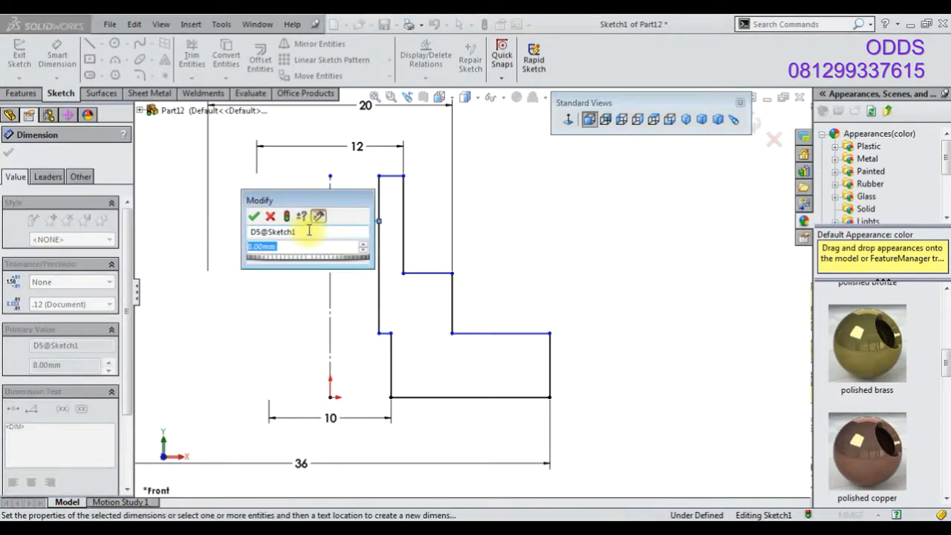
text(6)
key(Return)
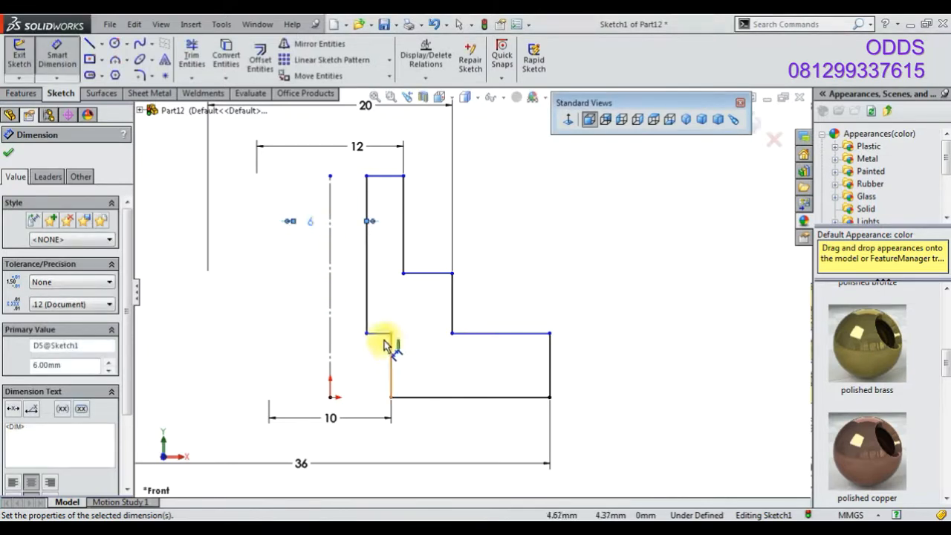
Dimension the lower bore's depth at 8 mm and fit the sketch to the window
click(647, 355)
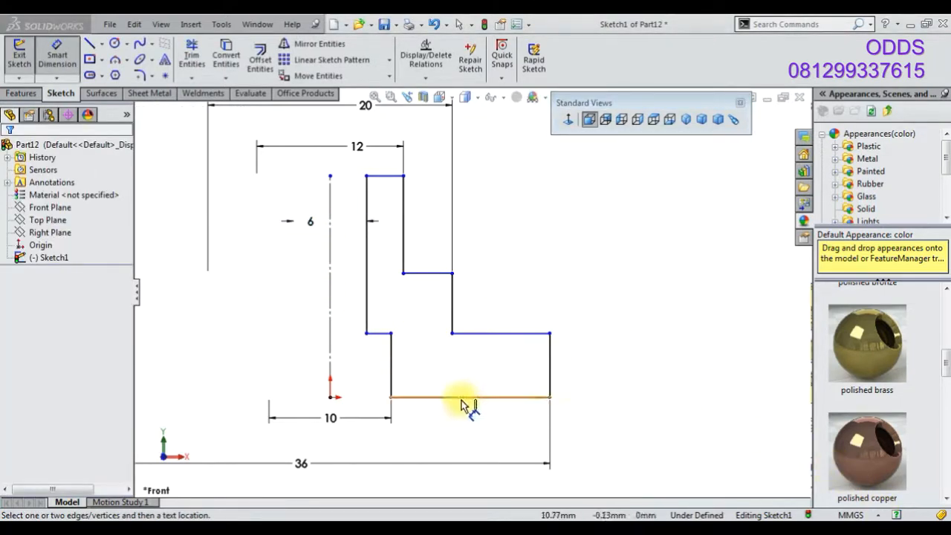
click(391, 375)
click(288, 371)
text(8)
key(Return)
click(223, 371)
key(f)
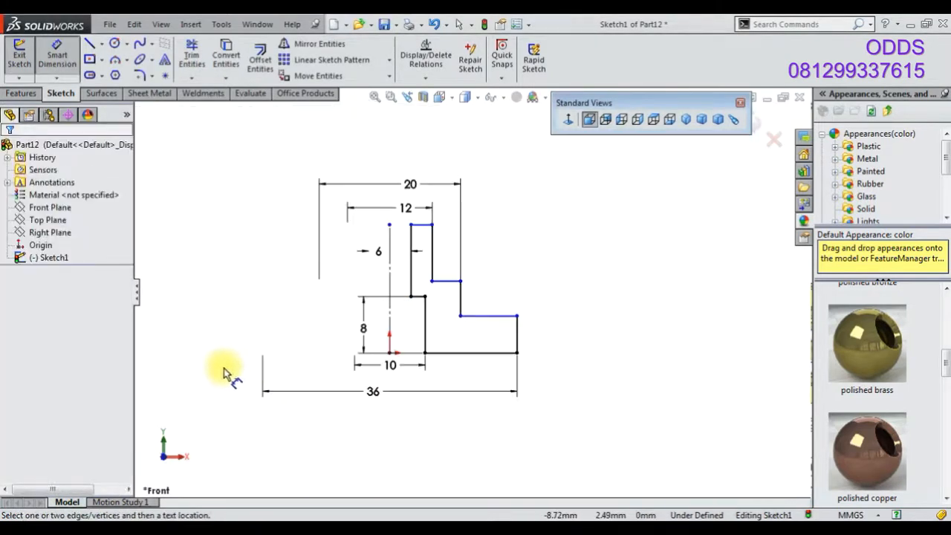
Revolve the sketch 360 degrees about the centerline
click(39, 93)
click(68, 59)
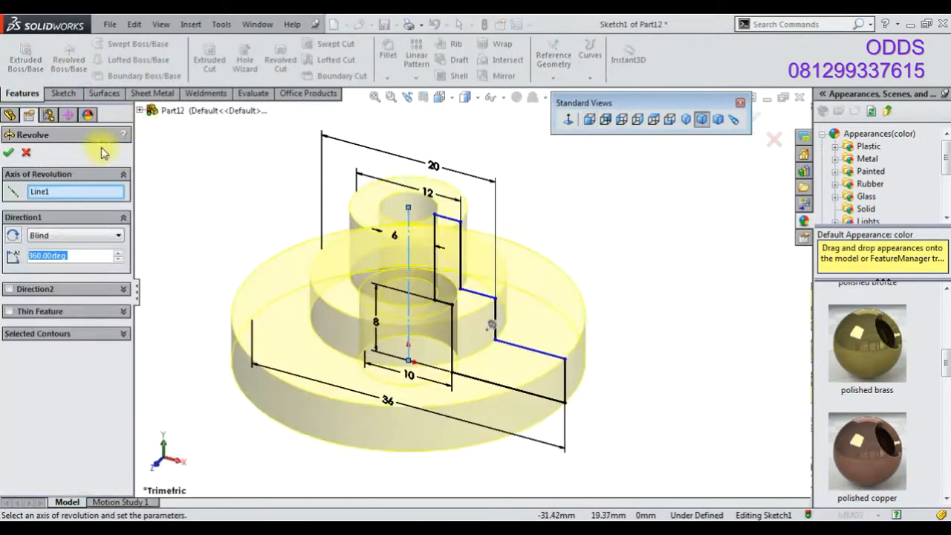
click(9, 152)
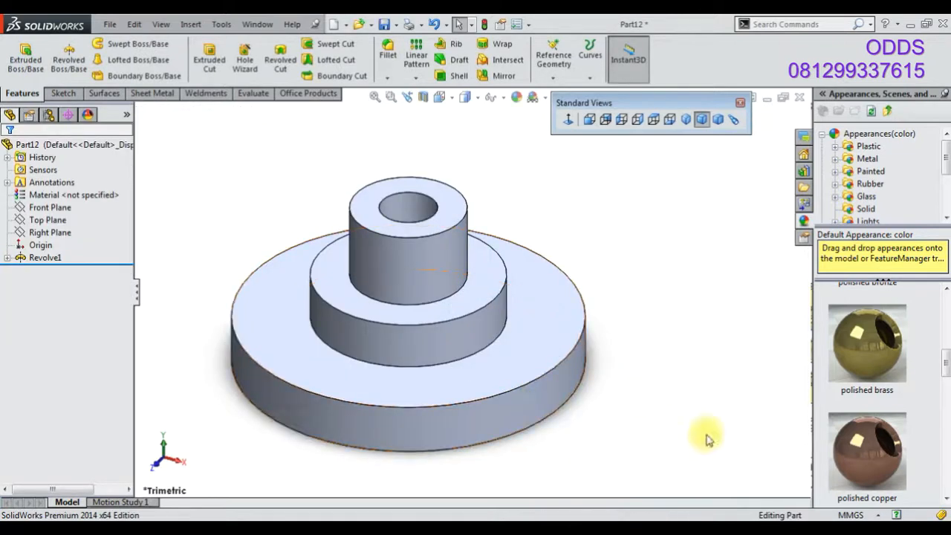
Edit the revolve's sketch and dimension the flange's thickness at 4 mm
right_click(52, 257)
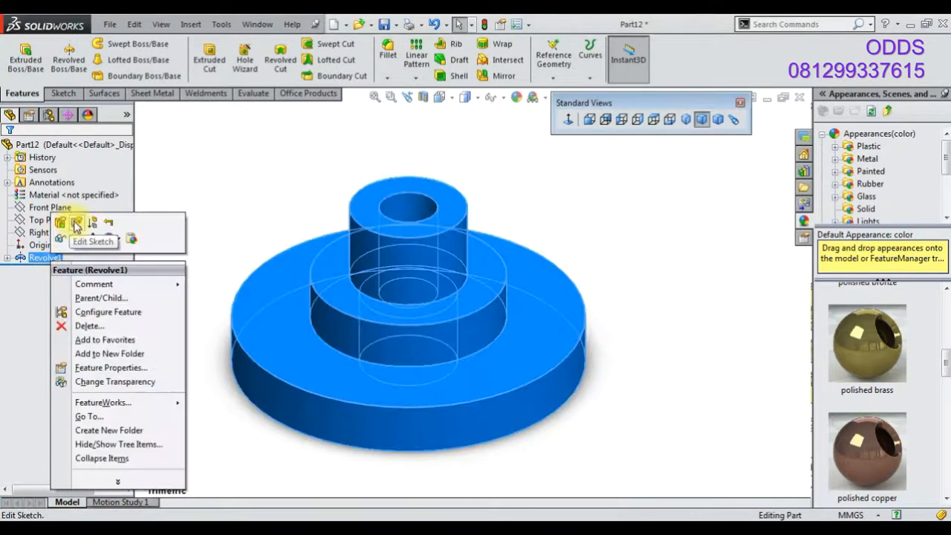
click(68, 220)
click(570, 121)
click(58, 57)
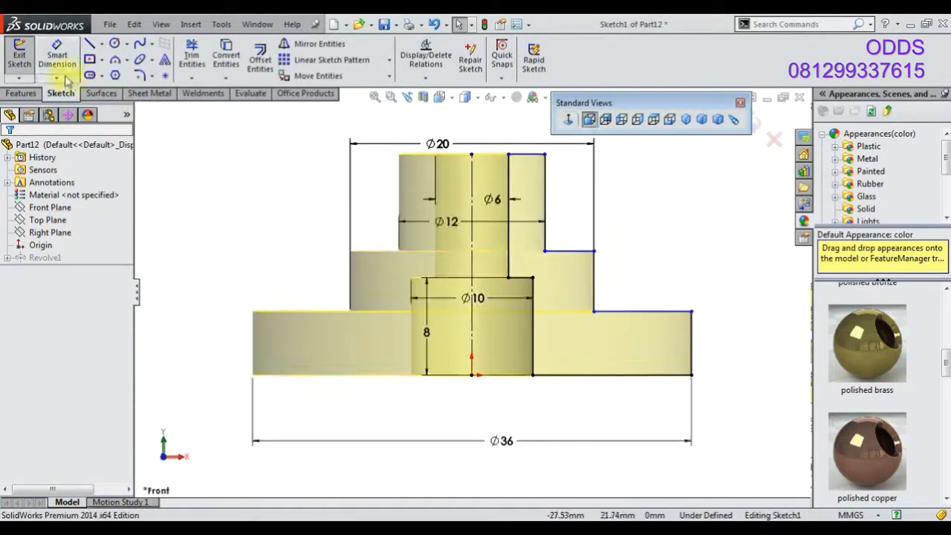
click(624, 335)
click(655, 335)
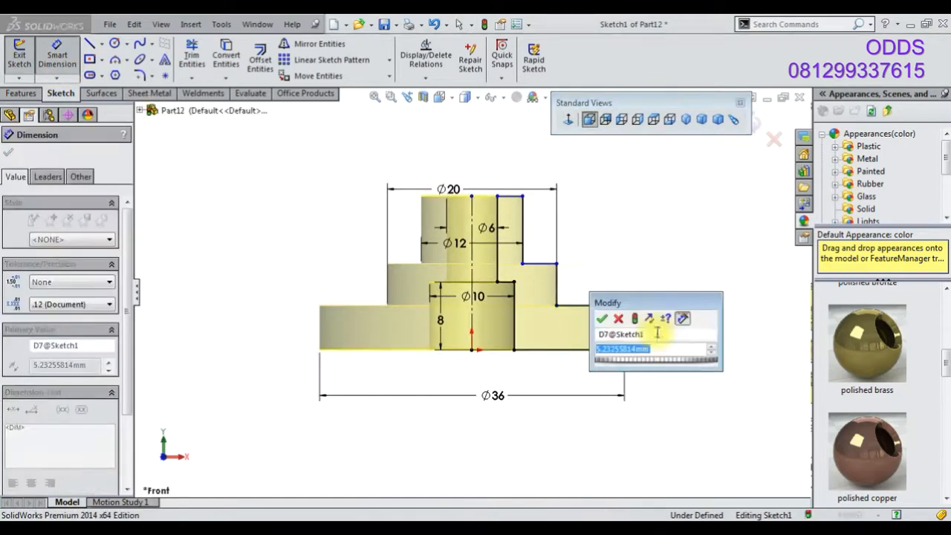
text(4)
key(Return)
Dimension the middle step's height at 9 mm and the upper boss's height at 12 mm, then exit the sketch
click(557, 294)
click(637, 290)
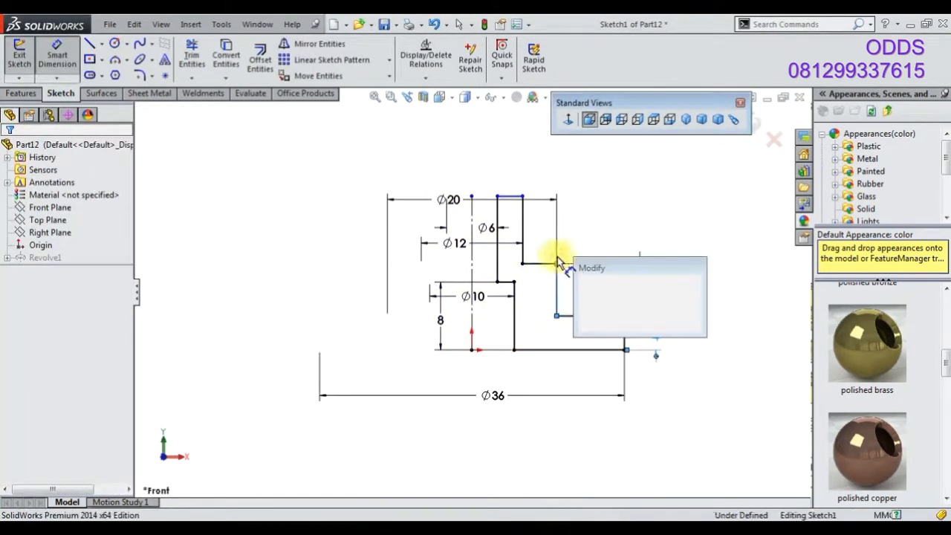
text(9)
key(Return)
click(522, 230)
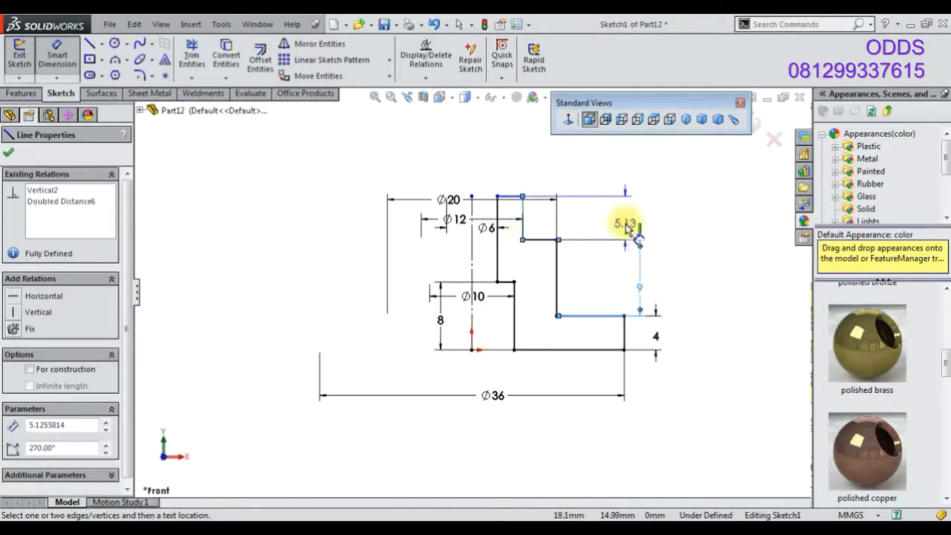
click(638, 223)
text(12)
key(Return)
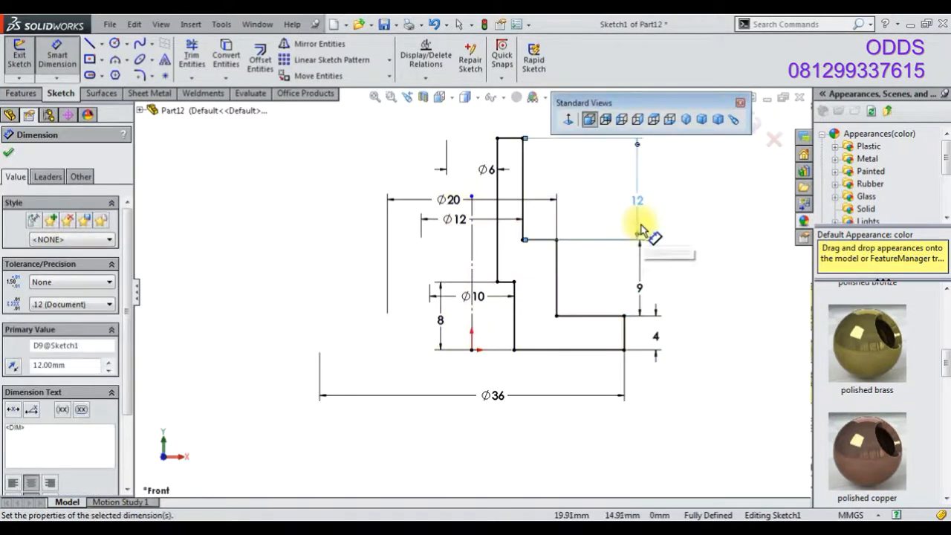
click(759, 123)
On the flange's top face, sketch a circle about 28 mm in diameter at the origin and a small circle centred on it
middle_drag(689, 293, 492, 329)
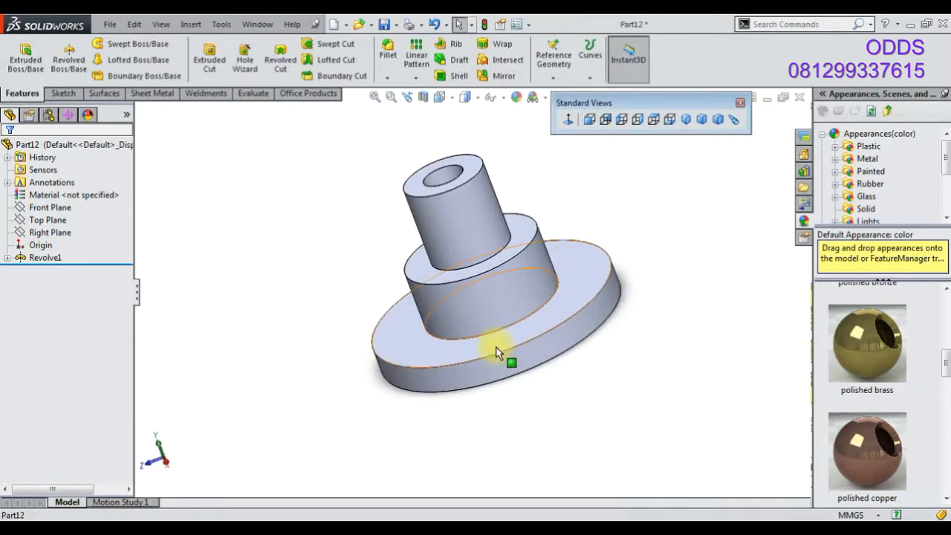
click(505, 349)
click(597, 305)
click(63, 93)
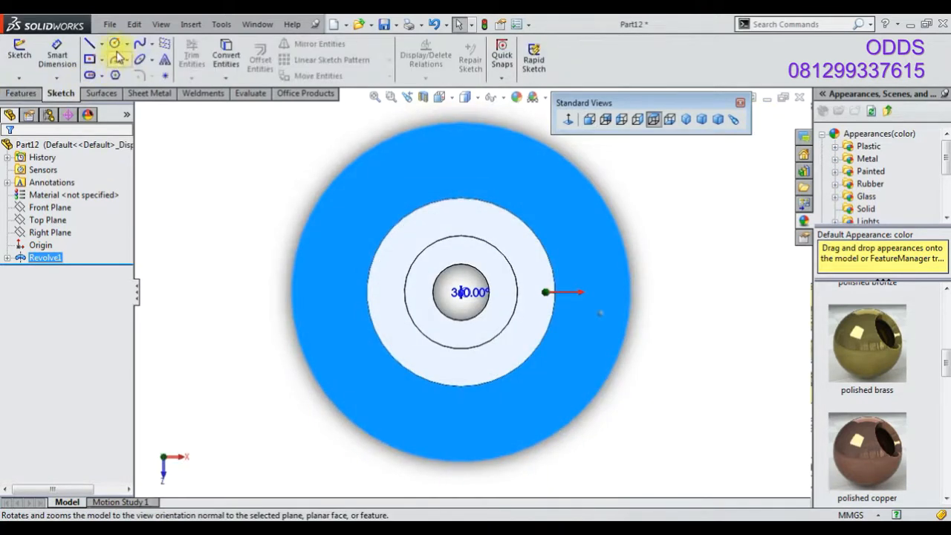
click(114, 43)
click(461, 292)
click(461, 161)
click(460, 161)
click(465, 172)
Convert the large circle into construction geometry
right_click(317, 138)
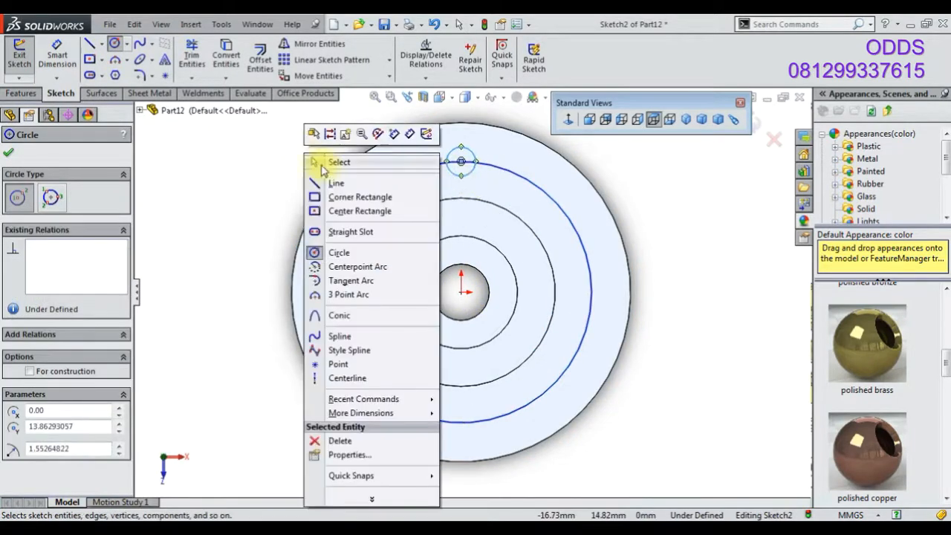
click(327, 159)
click(383, 183)
click(443, 147)
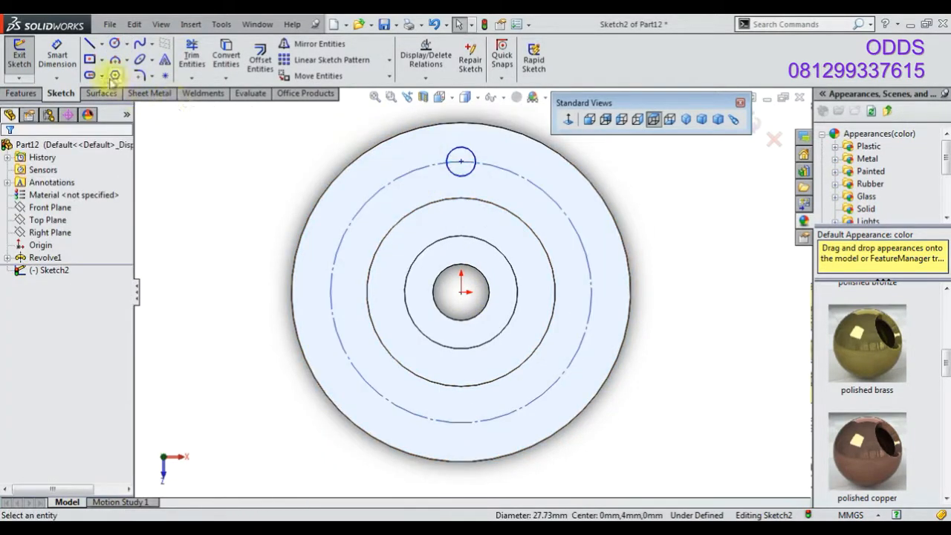
Dimension the small circle's diameter at 6 mm
click(61, 61)
scroll(467, 177, up, 1)
click(468, 181)
click(481, 145)
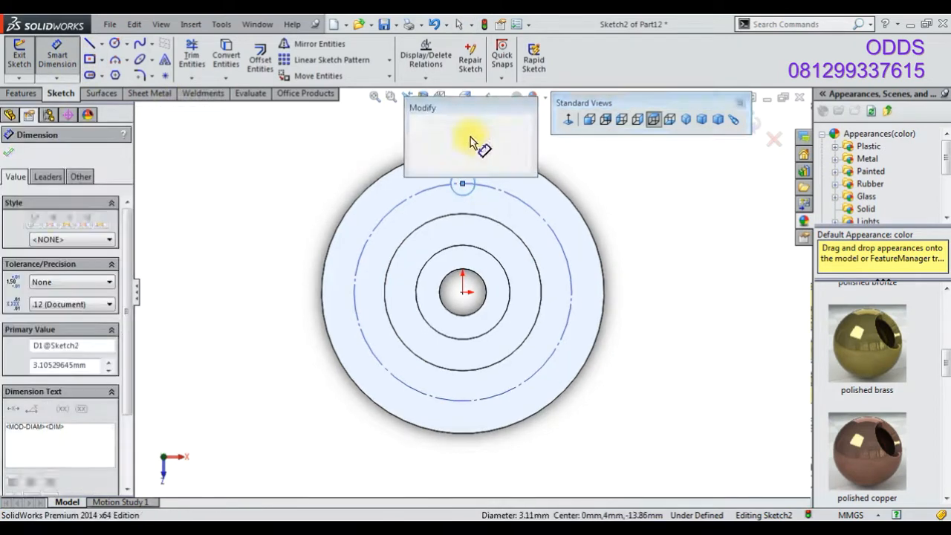
key(Return)
Dimension the construction circle's diameter at 20 mm
click(409, 198)
click(272, 285)
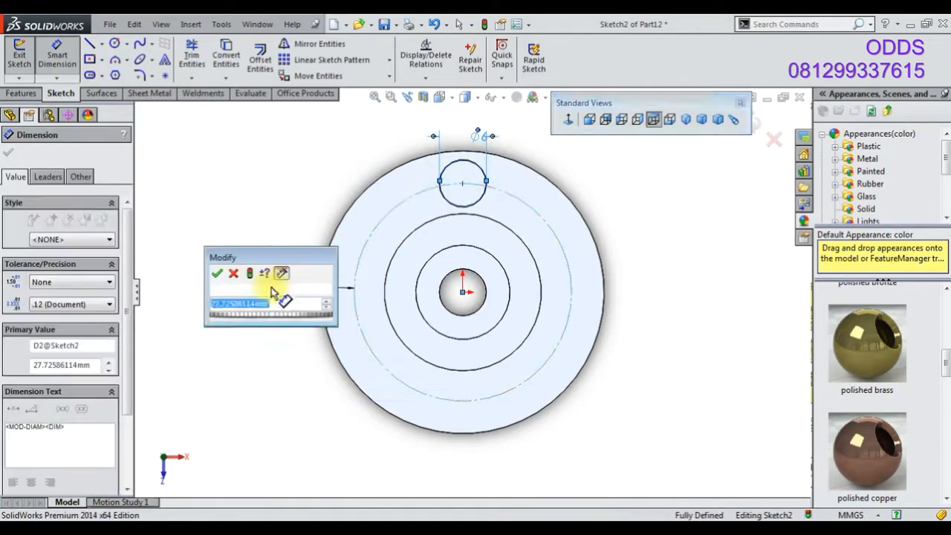
key(Return)
double_click(273, 294)
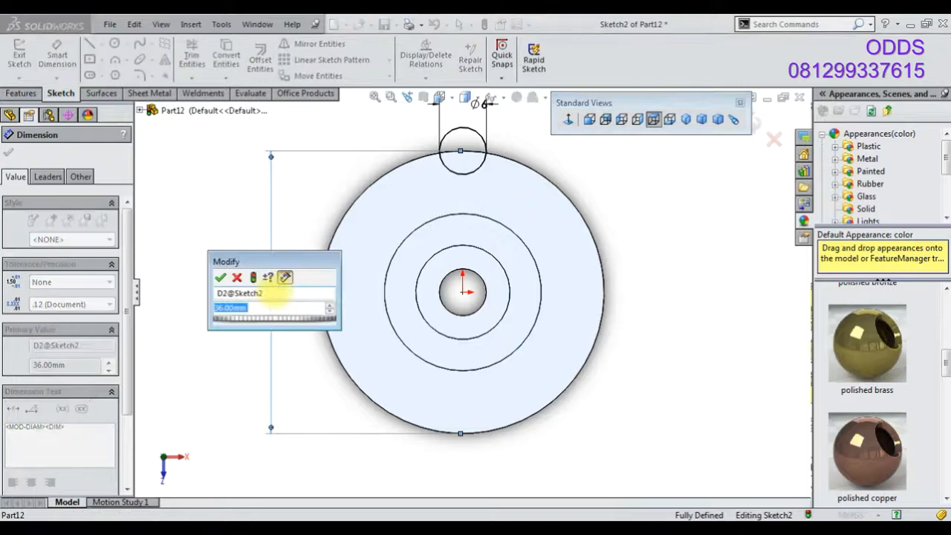
text(20)
key(Return)
Try the construction circle's diameter at 24, 26 and 36 mm
double_click(274, 295)
text(24)
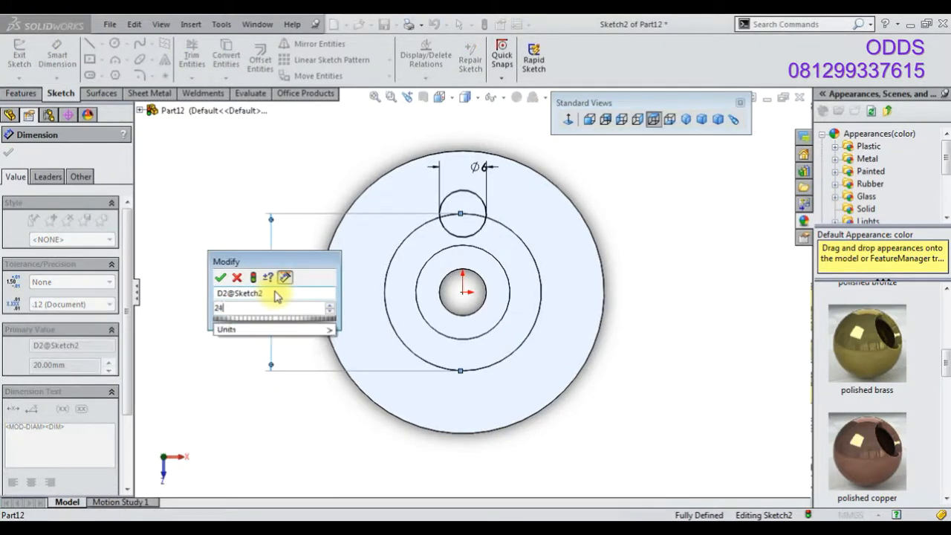
key(Return)
double_click(273, 294)
text(26)
key(Return)
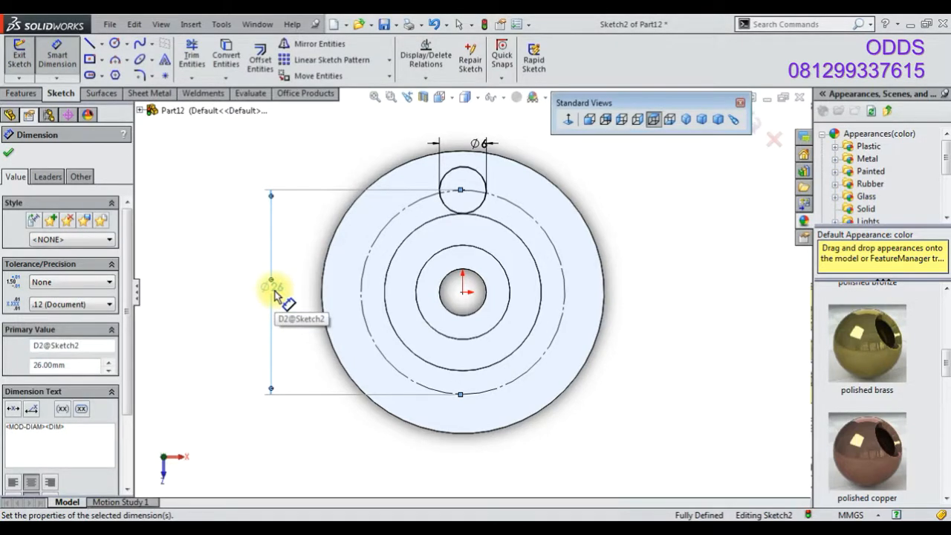
double_click(273, 293)
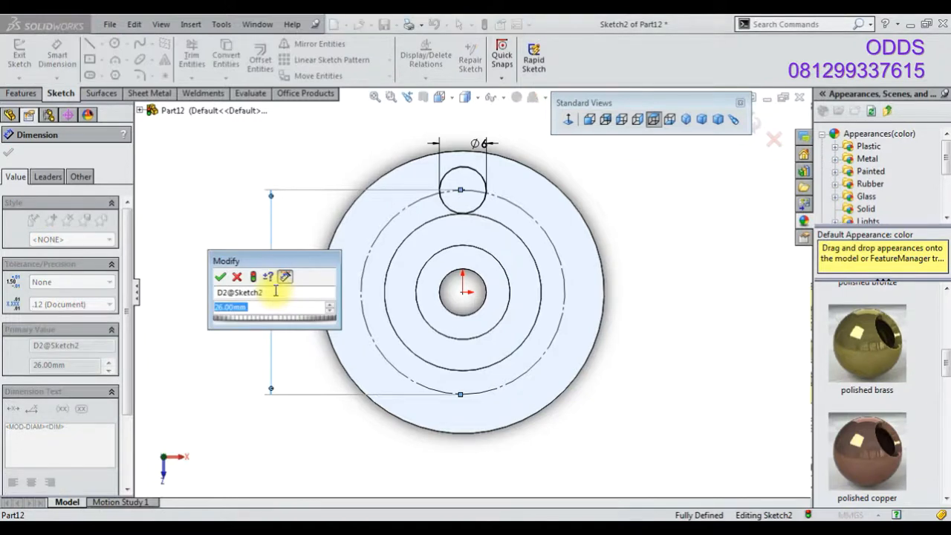
text(36)
key(Return)
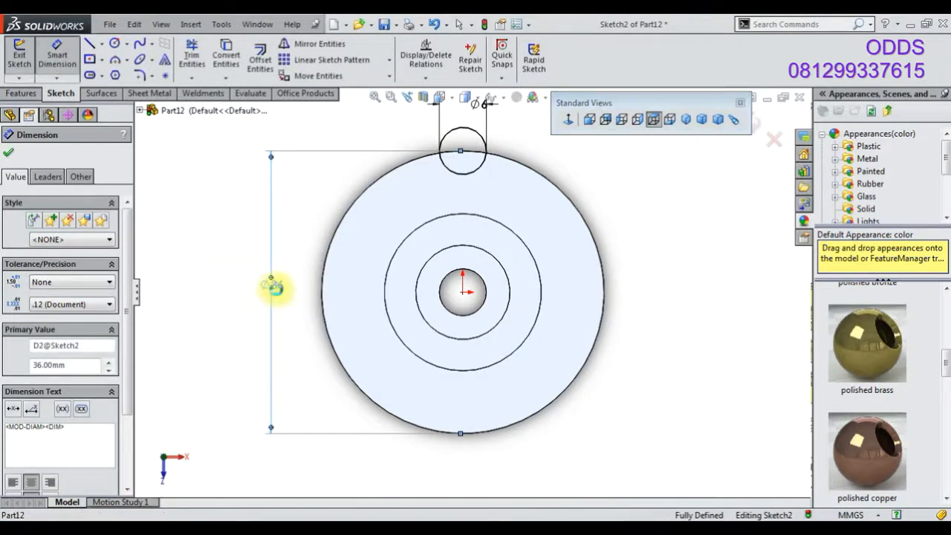
double_click(276, 291)
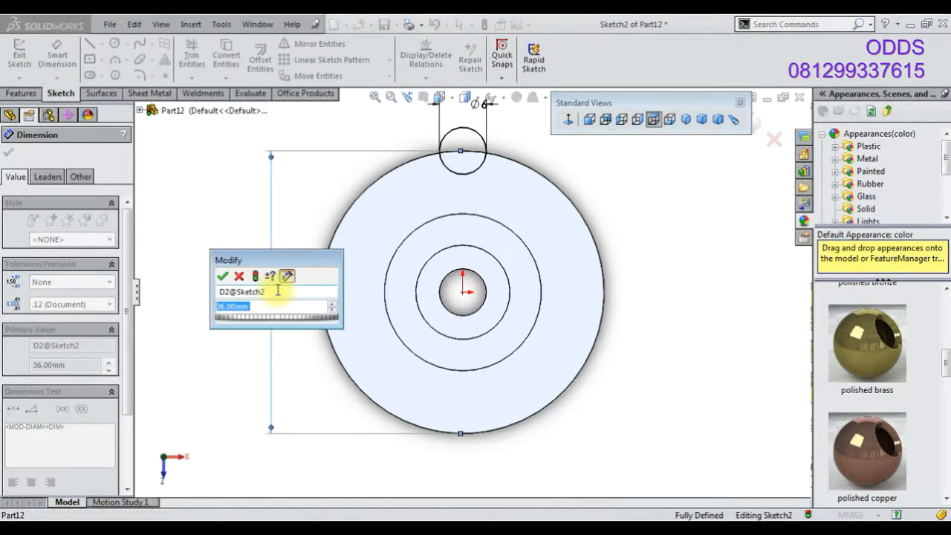
key(Return)
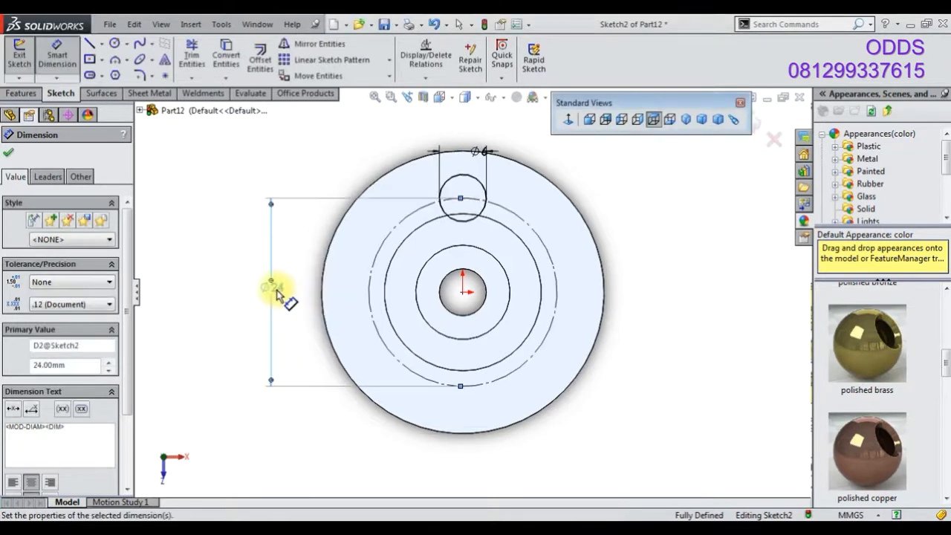
Set the construction circle's diameter to 28 mm
double_click(276, 294)
text(2)
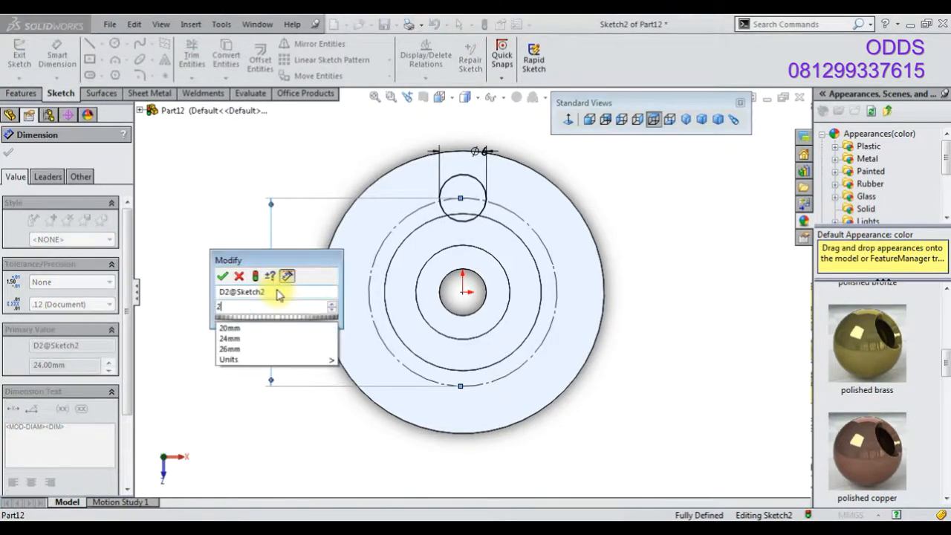
text(7)
key(Return)
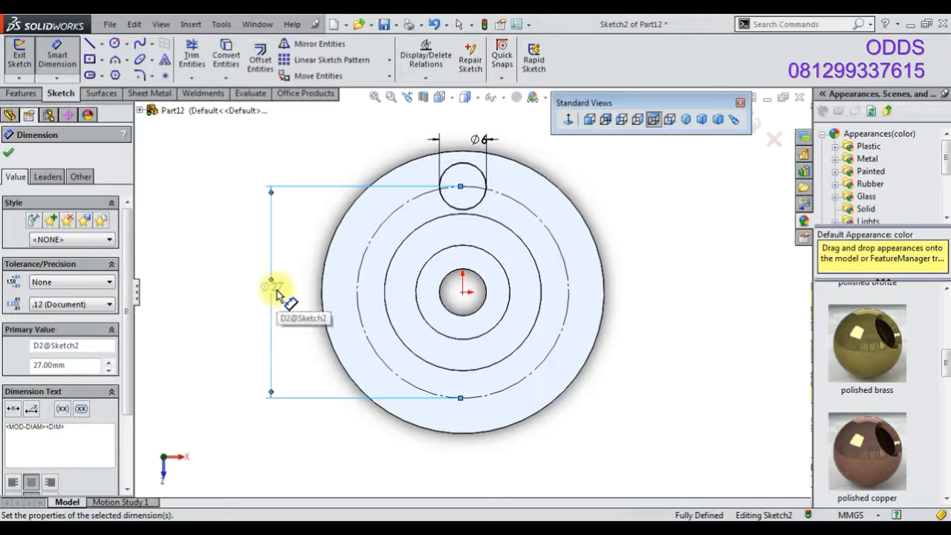
double_click(276, 294)
text(28)
key(Return)
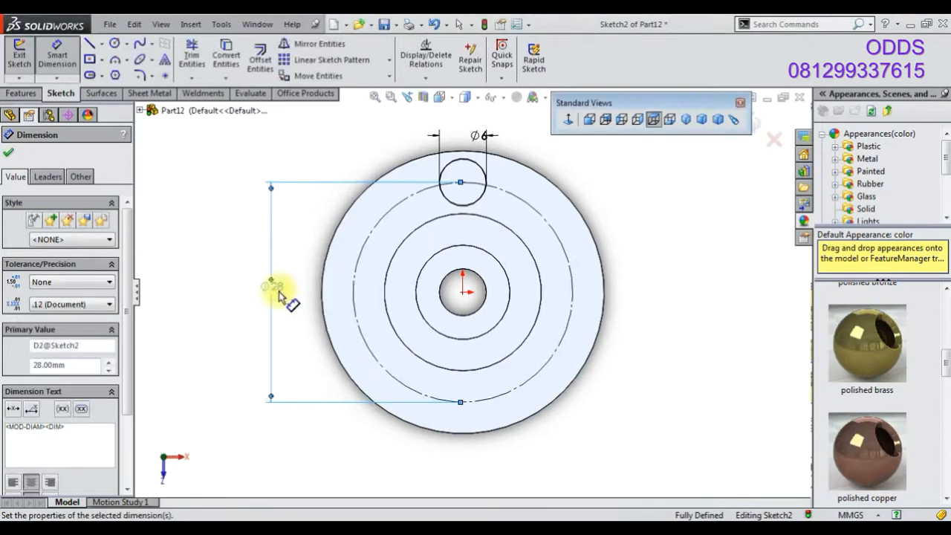
Create a circular sketch pattern of the small circle with four instances around the origin
scroll(484, 176, down, 5)
scroll(425, 197, up, 5)
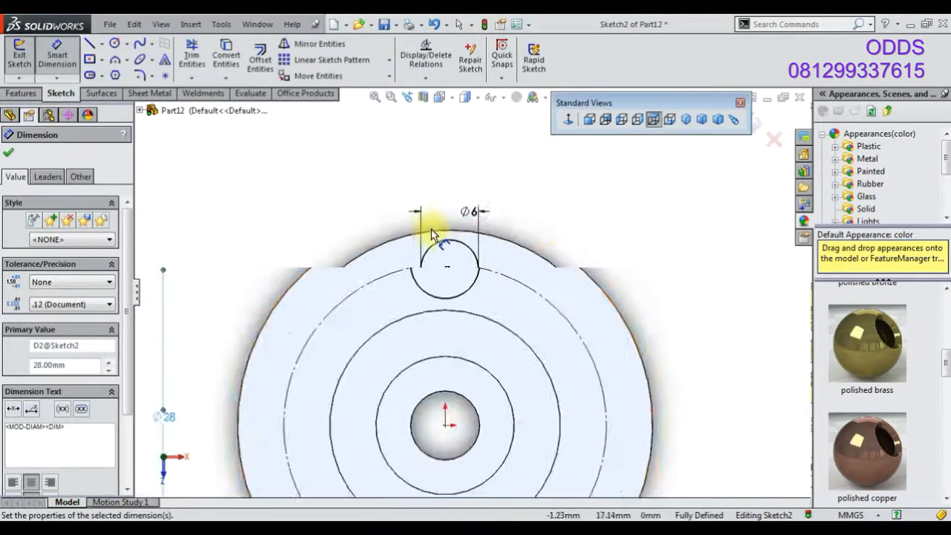
right_click(436, 207)
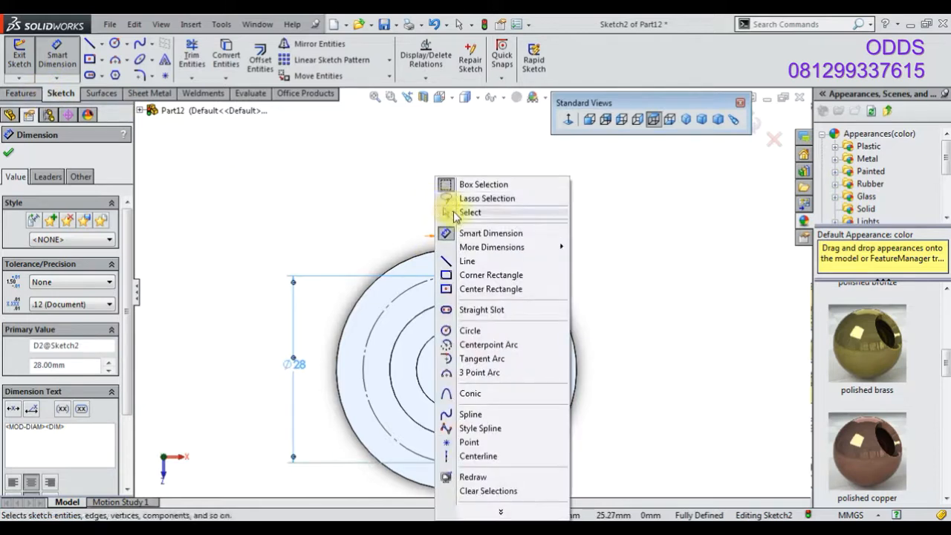
click(456, 211)
click(454, 256)
click(388, 60)
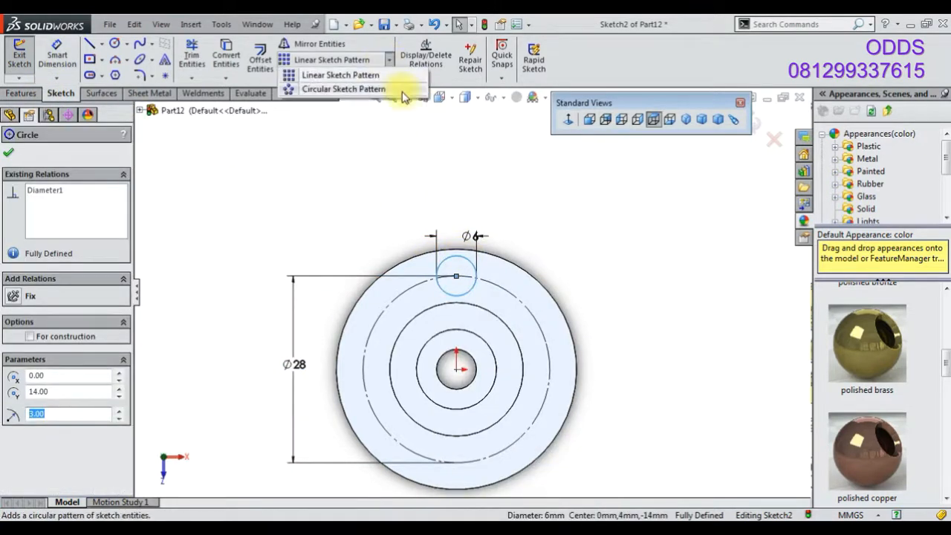
click(349, 90)
click(9, 153)
Cut-extrude the four hole circles Through All
click(21, 93)
click(209, 59)
click(66, 233)
click(52, 254)
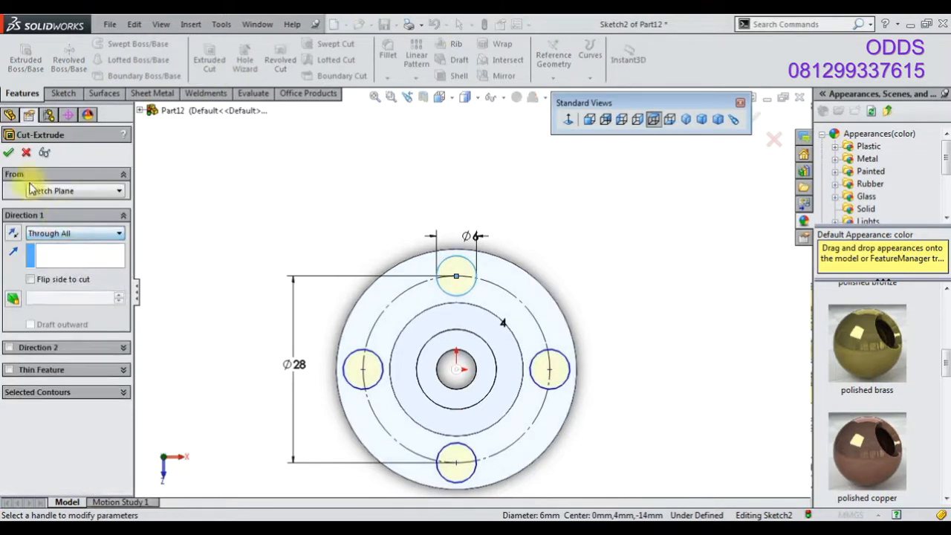
click(9, 152)
Apply the polished brass appearance to the part in isometric view
click(685, 119)
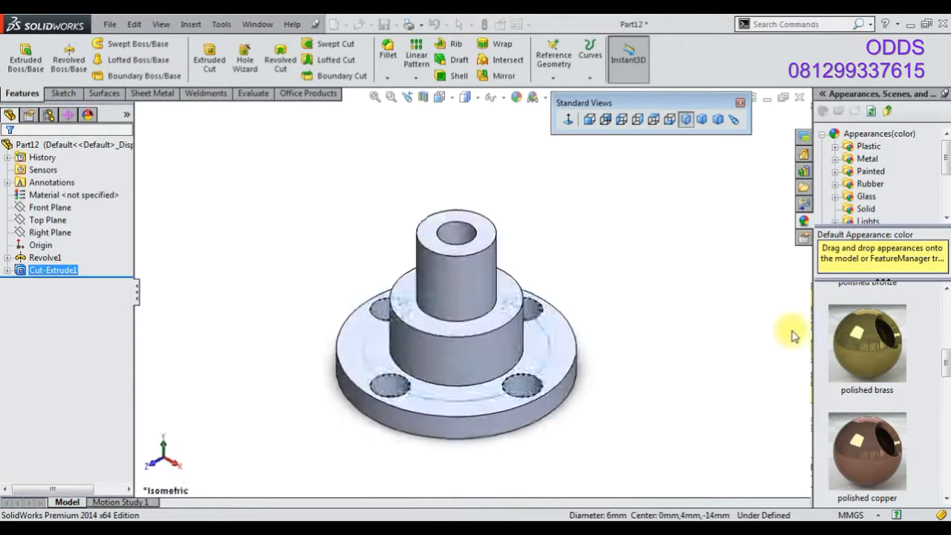
double_click(839, 355)
middle_drag(661, 384, 692, 172)
click(684, 120)
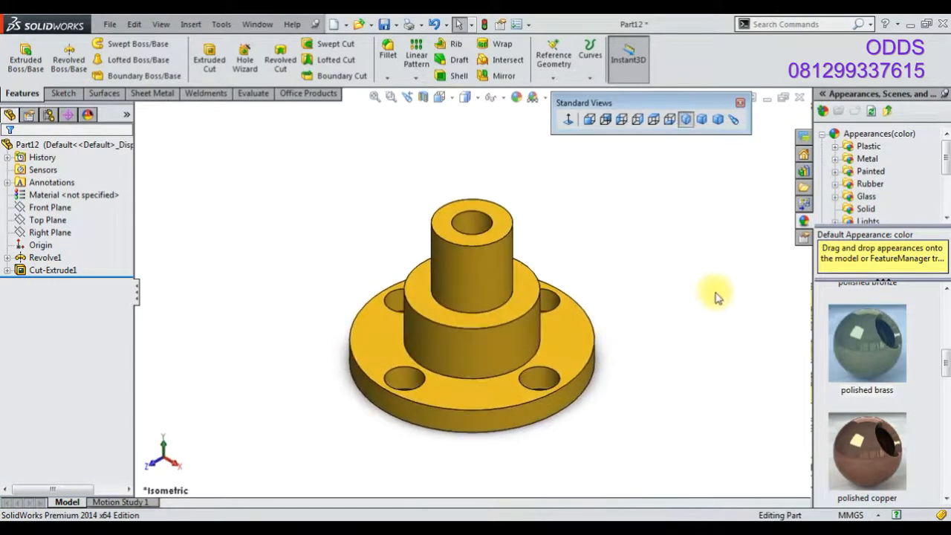
Save the part as 39
click(386, 25)
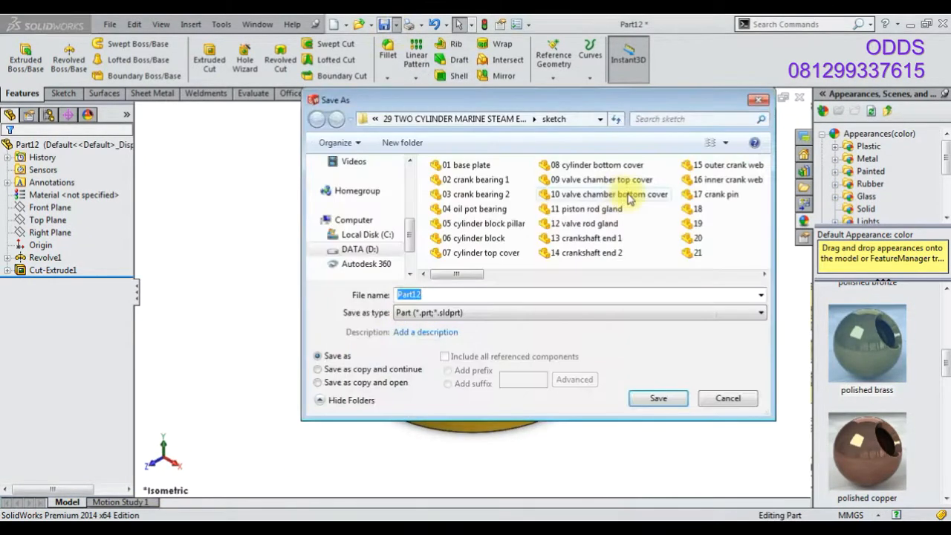
text(39)
key(Return)
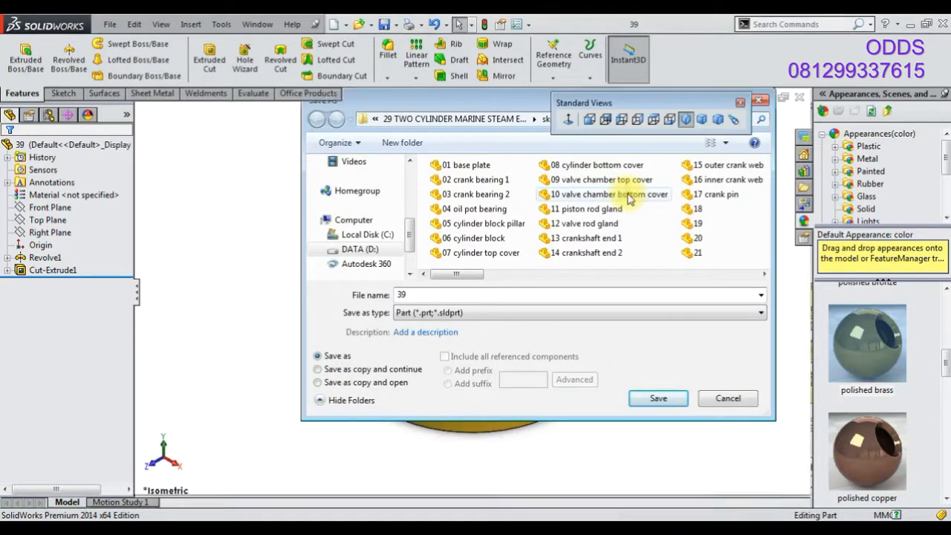
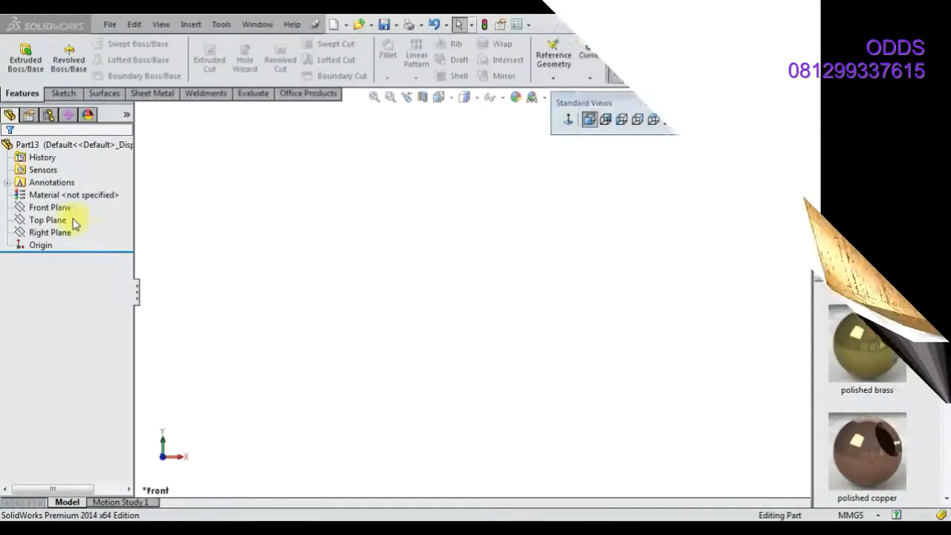
Sketch a closed stepped profile on the Front Plane, starting and ending at the origin
right_click(73, 206)
click(70, 190)
click(87, 45)
click(471, 291)
click(471, 150)
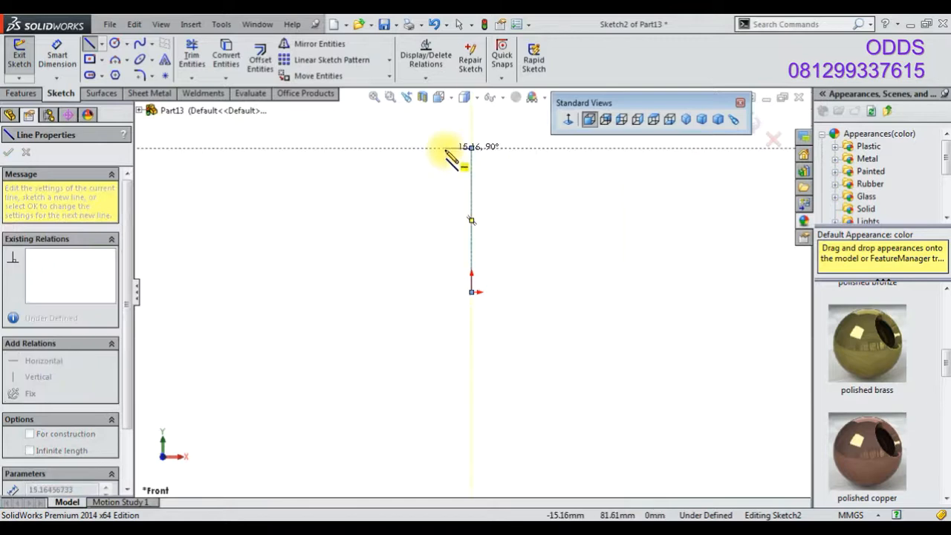
click(446, 147)
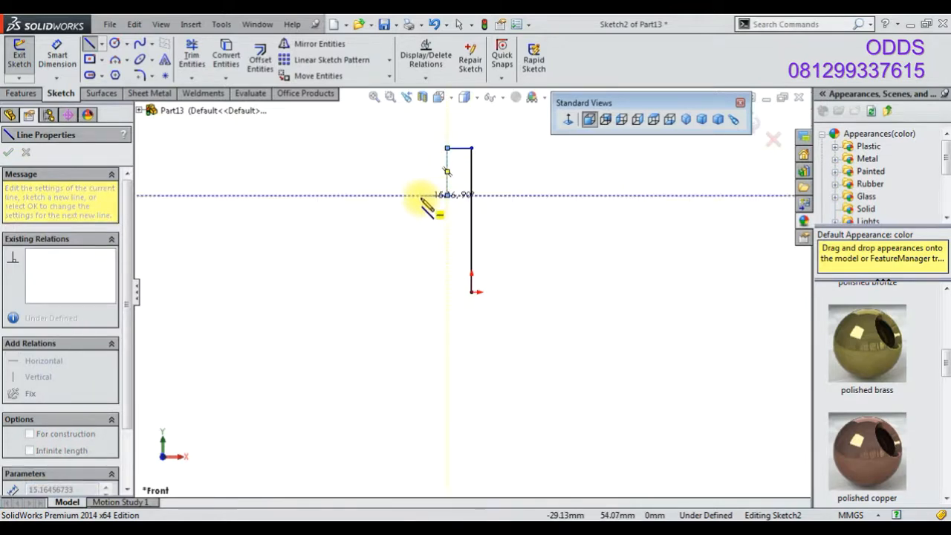
click(446, 195)
click(423, 195)
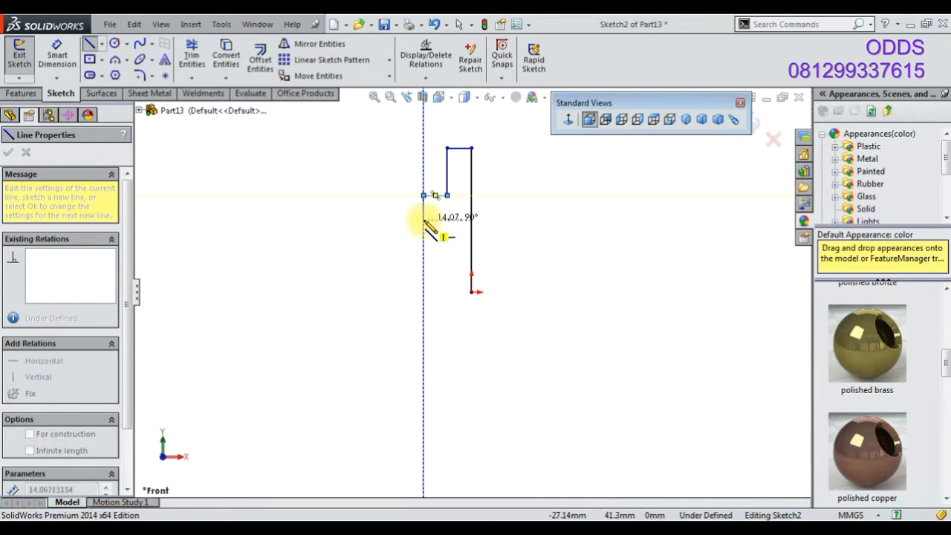
click(423, 220)
click(387, 220)
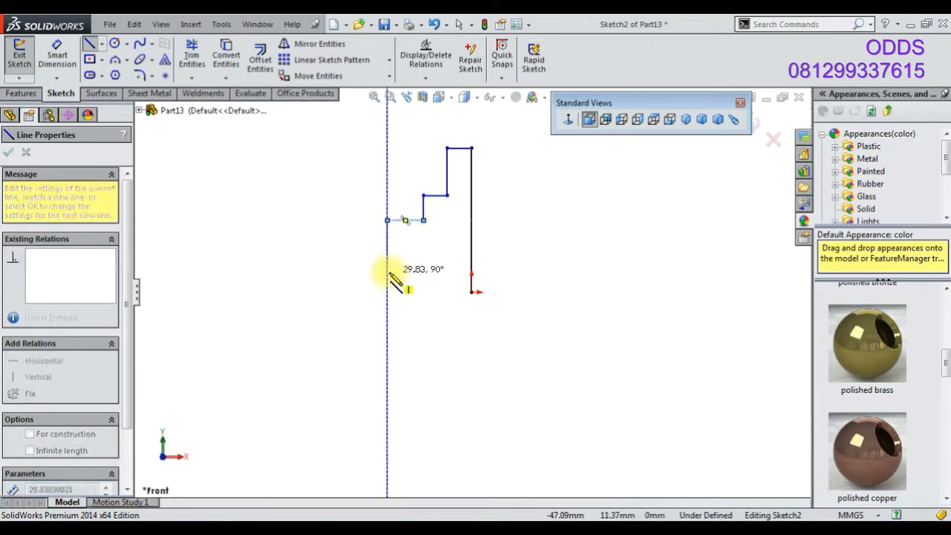
click(424, 272)
click(424, 292)
click(471, 292)
Convert the vertical line through the origin into a construction centerline
right_click(268, 248)
click(301, 231)
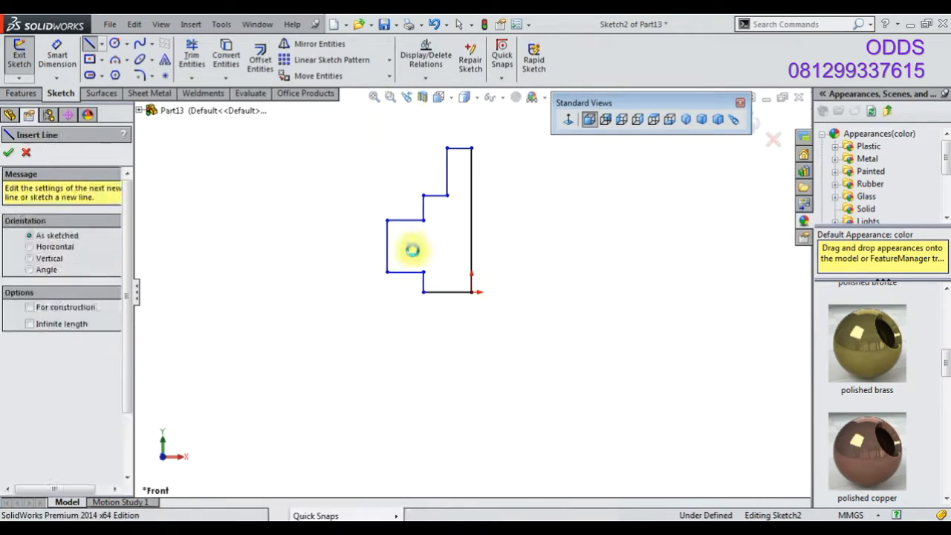
click(471, 275)
click(511, 236)
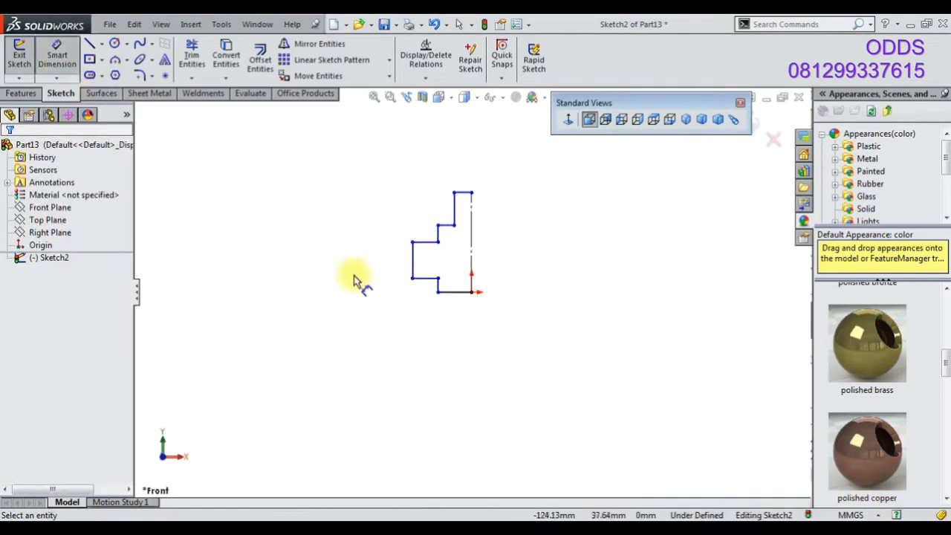
Dimension the two lower step heights as 6 mm and 20 mm
scroll(449, 321, down, 3)
click(430, 244)
click(339, 244)
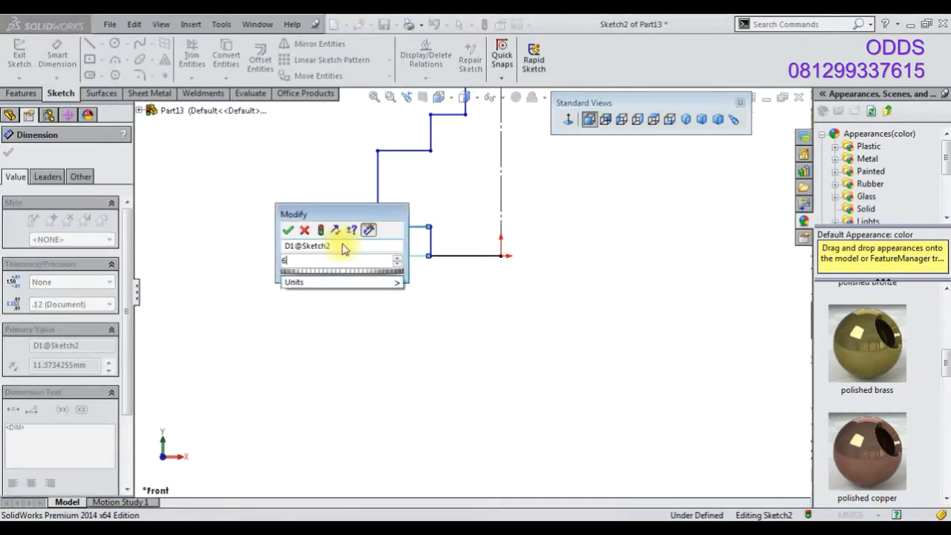
key(Return)
click(378, 199)
click(340, 195)
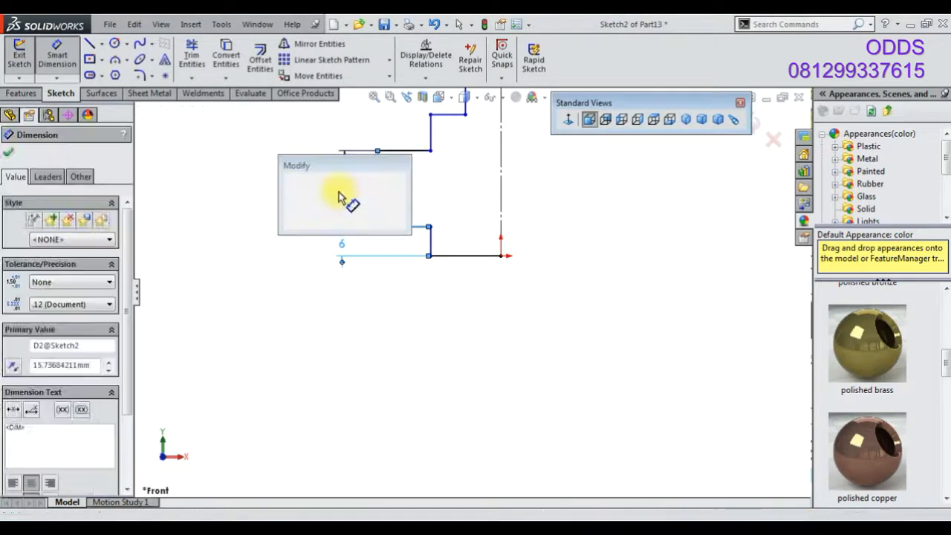
text(20)
key(Return)
Dimension the upper step height as 6 mm and the top section's height as 32 mm
click(446, 164)
click(382, 172)
text(6)
key(Return)
click(467, 138)
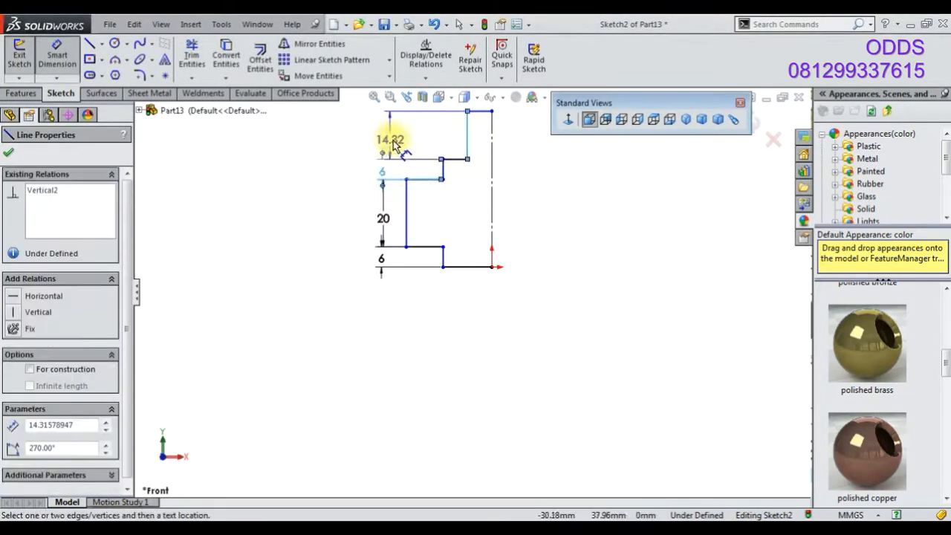
click(381, 144)
text(32)
key(Return)
Replace the middle step with a sloped line between its corners, trimming away the old step segments
scroll(607, 254, up, 4)
click(609, 256)
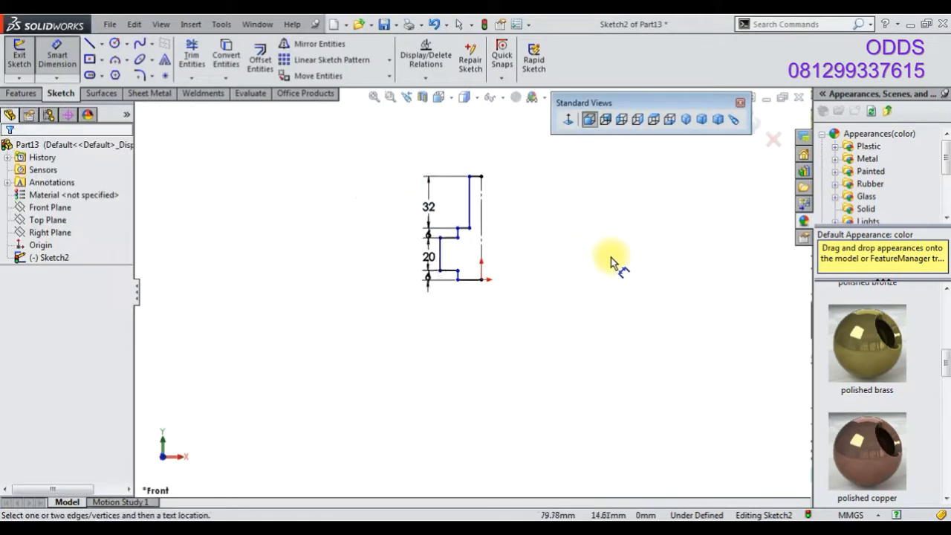
scroll(609, 255, down, 3)
scroll(475, 293, up, 2)
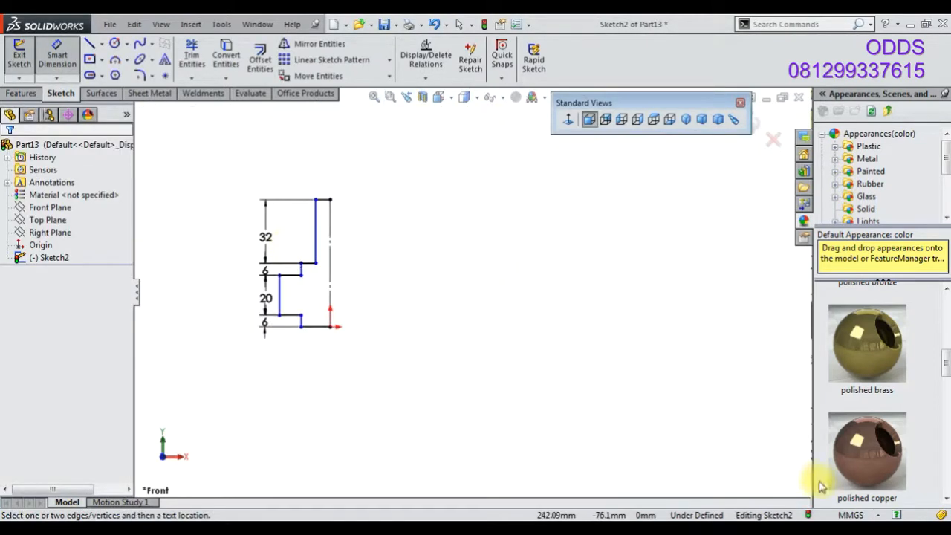
scroll(271, 272, down, 5)
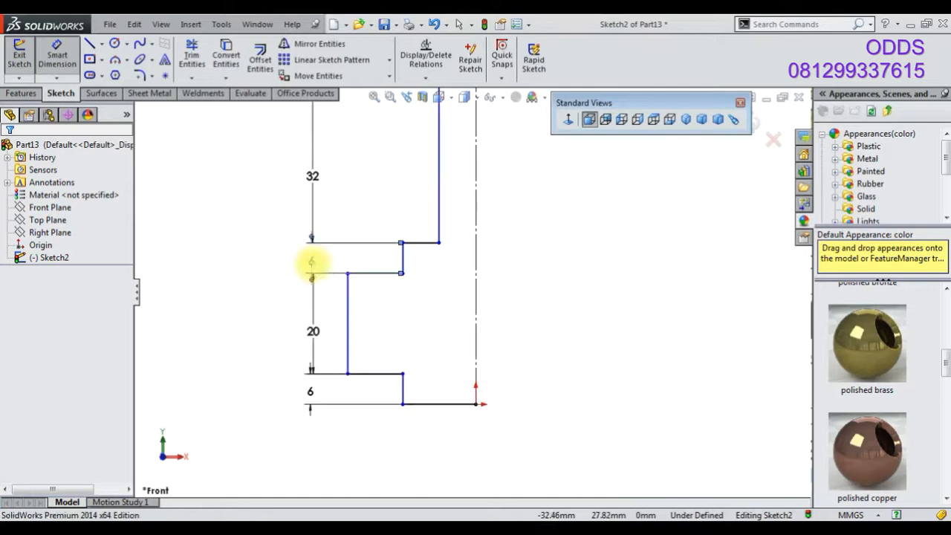
click(312, 264)
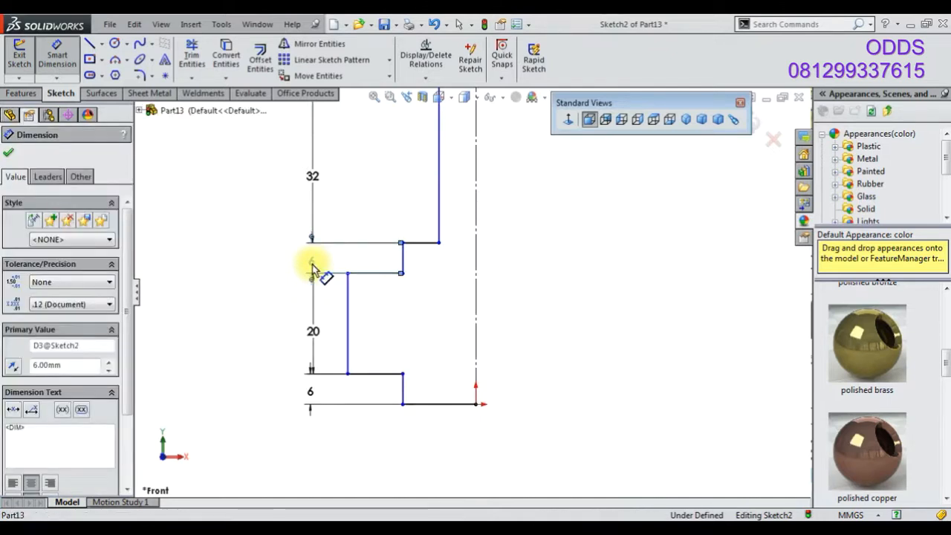
key(Escape)
click(192, 60)
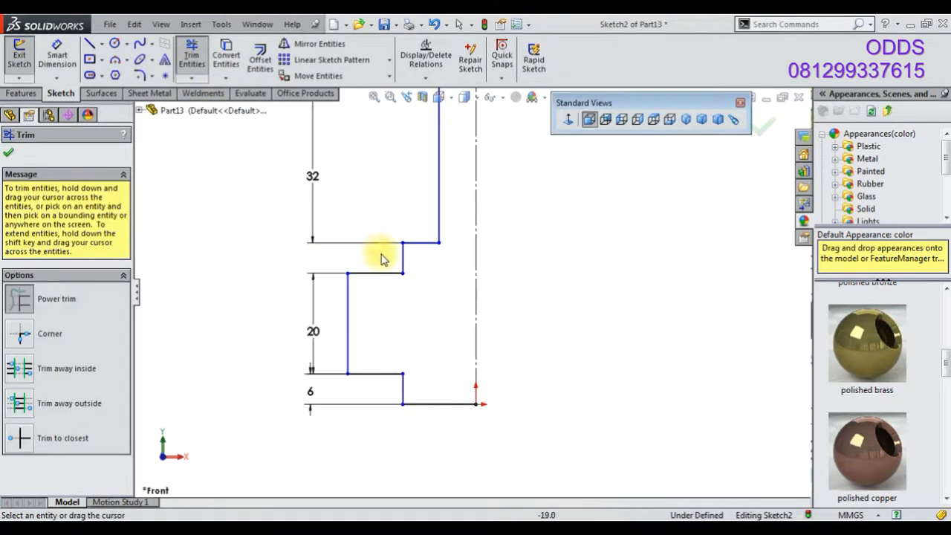
click(89, 43)
click(402, 242)
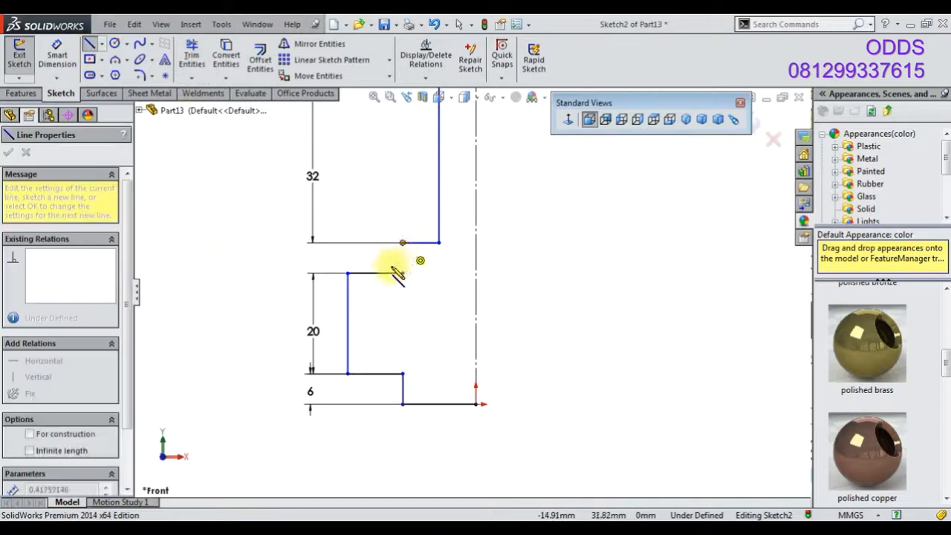
click(387, 273)
click(192, 59)
scroll(351, 233, down, 3)
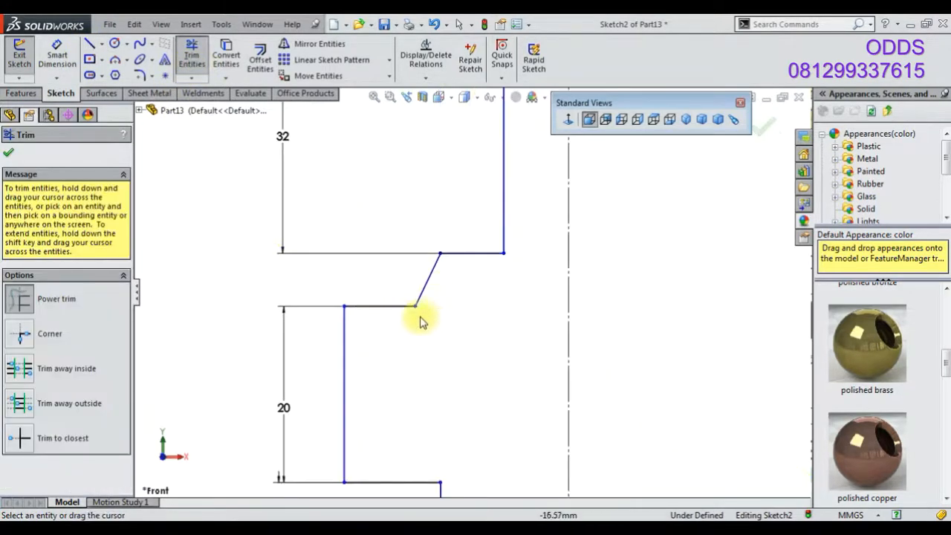
Dimension the sloped line's vertical height as 8 mm
click(58, 59)
click(415, 307)
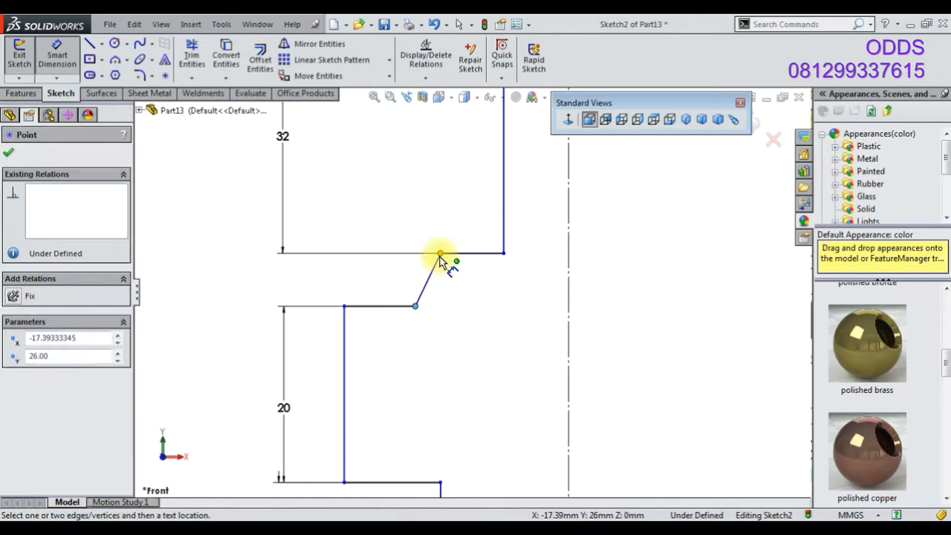
click(440, 253)
click(289, 280)
text(8)
key(Return)
Dimension the top section's distance from the centerline as 6 mm
click(569, 349)
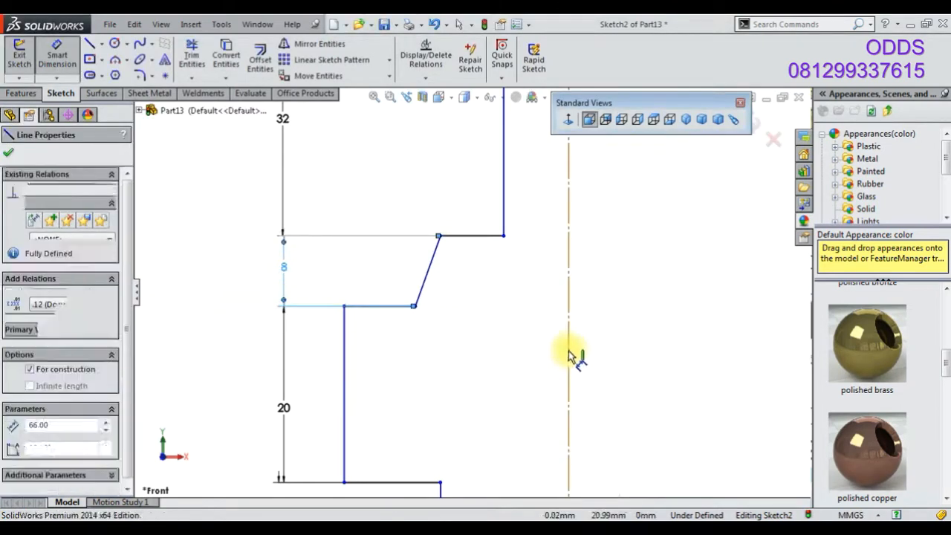
scroll(529, 334, up, 1)
key(Escape)
scroll(492, 330, up, 2)
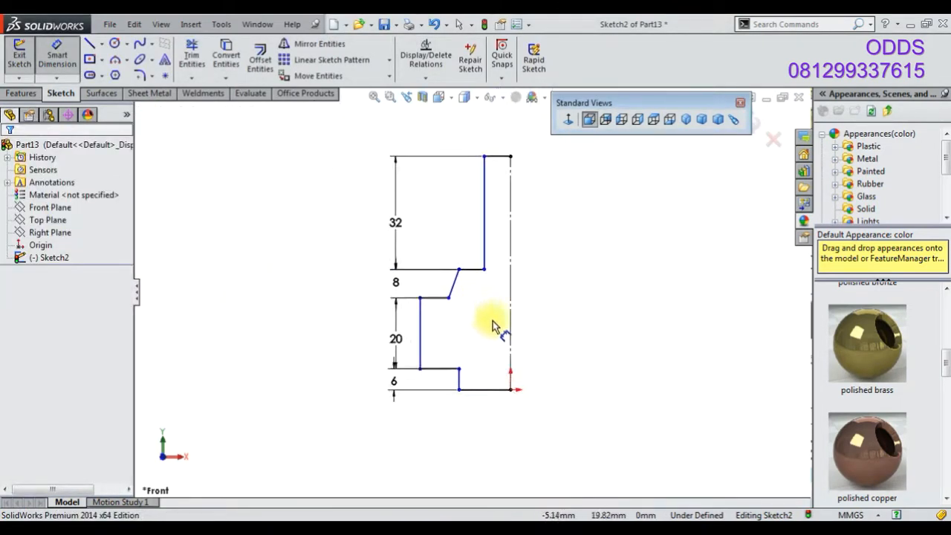
click(490, 258)
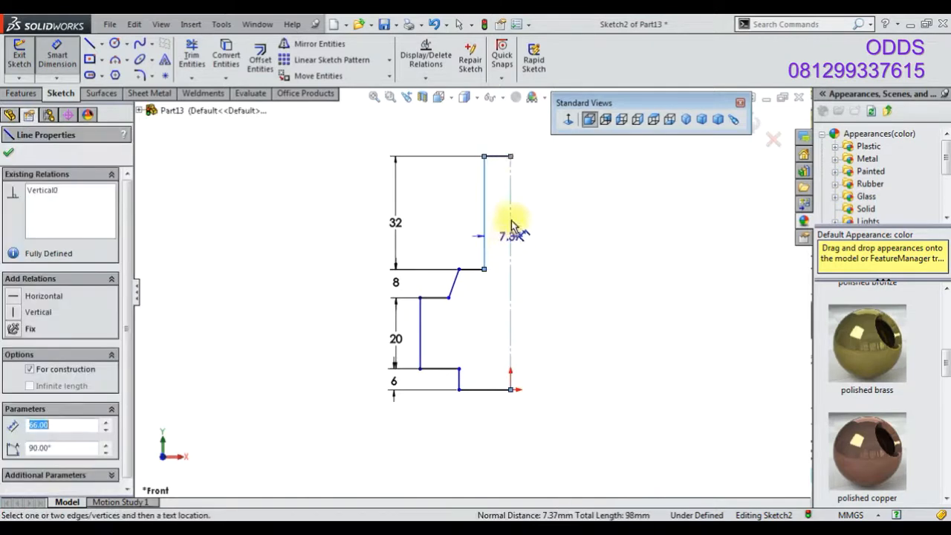
click(523, 151)
text(6)
key(Return)
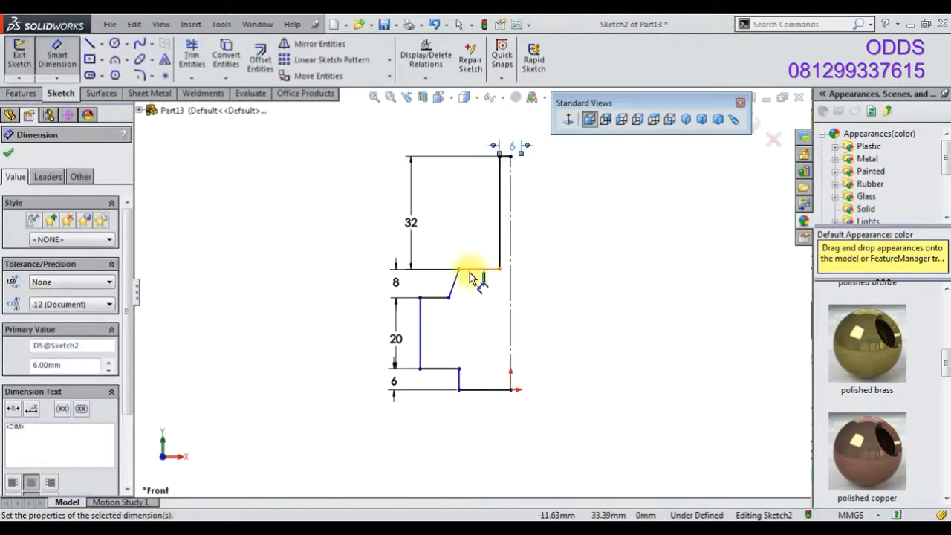
Dimension the sloped line's upper and lower ends from the centerline as 7 mm and 10 mm
click(459, 269)
click(483, 245)
text(7)
key(Return)
click(448, 299)
click(510, 289)
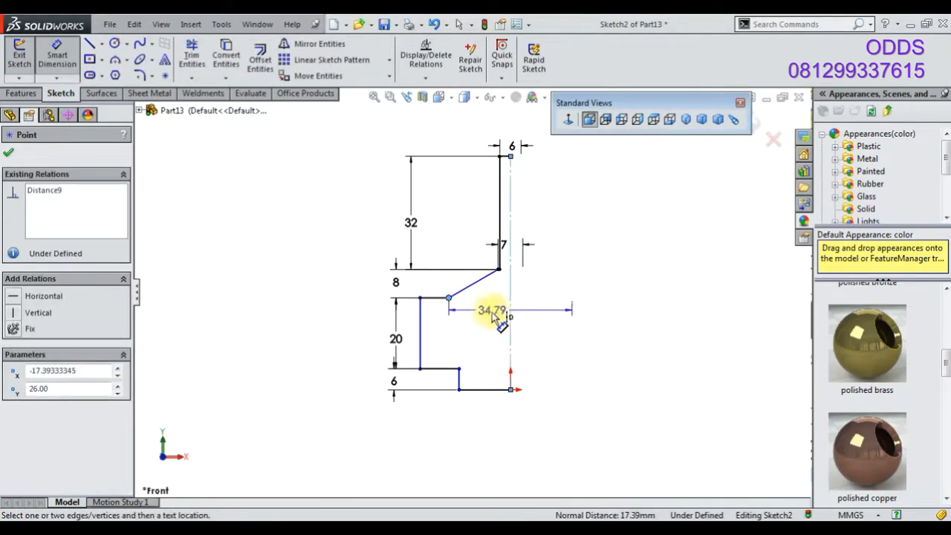
click(492, 316)
text(10)
key(Return)
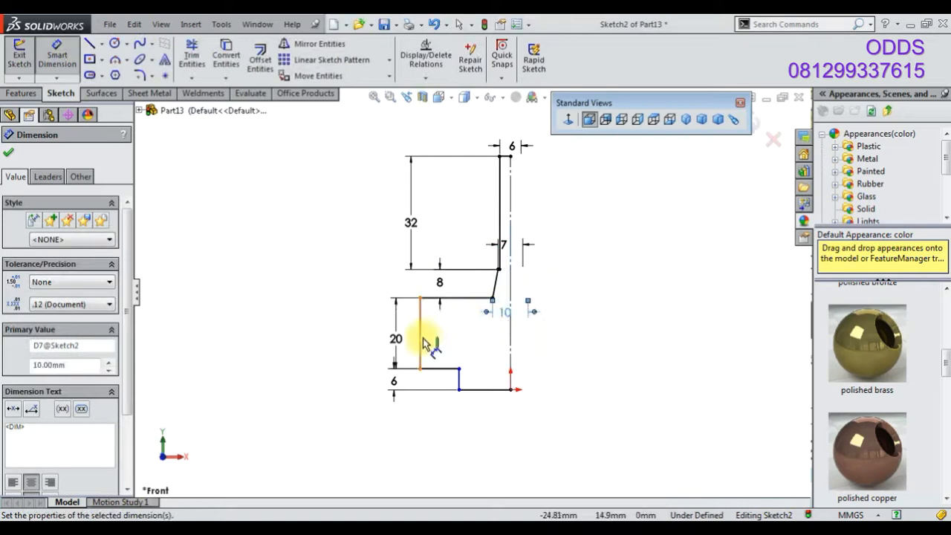
Dimension the bottom step's width as 8 mm and the large section's width as 16 mm
click(462, 388)
click(526, 412)
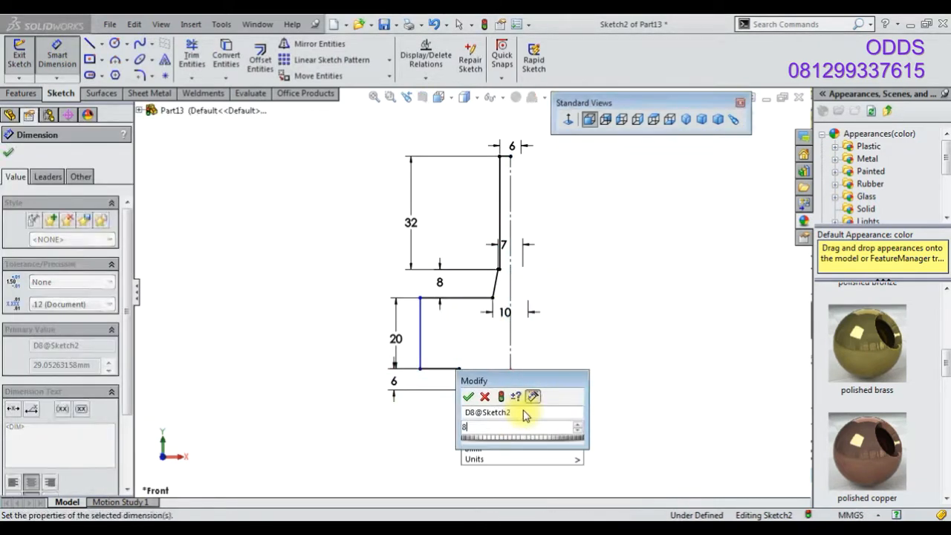
text(8)
key(Return)
click(462, 358)
click(520, 405)
text(16)
key(Return)
scroll(582, 288, down, 3)
scroll(584, 283, up, 2)
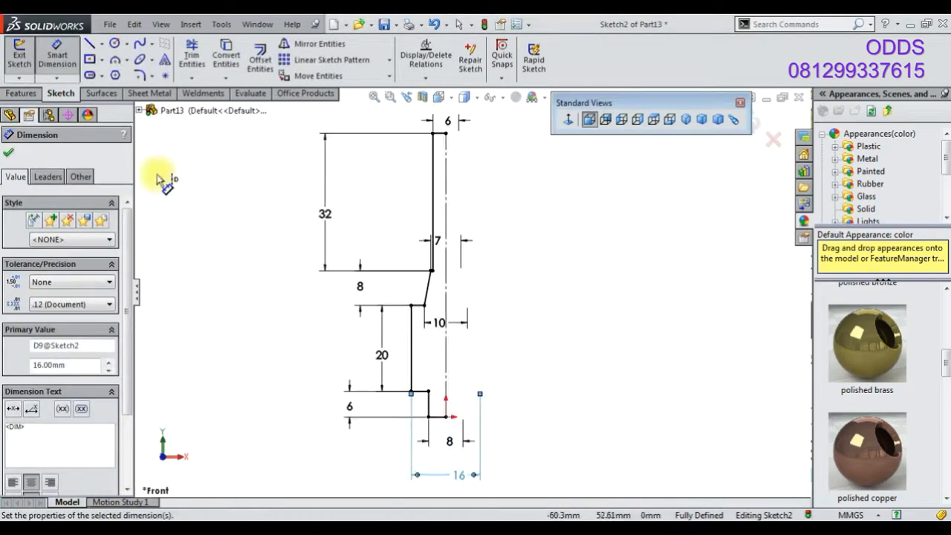
Revolve the profile around the centerline with Revolved Boss/Base
click(29, 96)
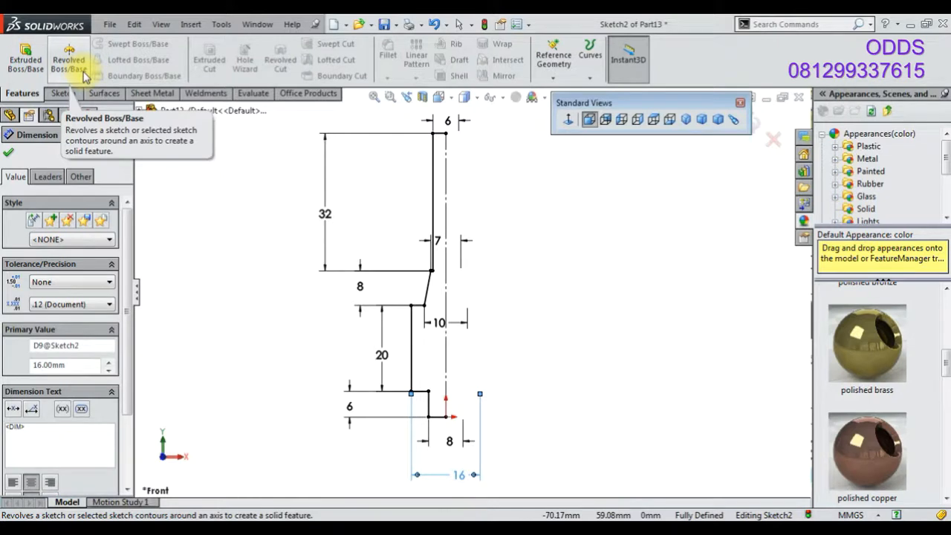
click(85, 75)
click(517, 284)
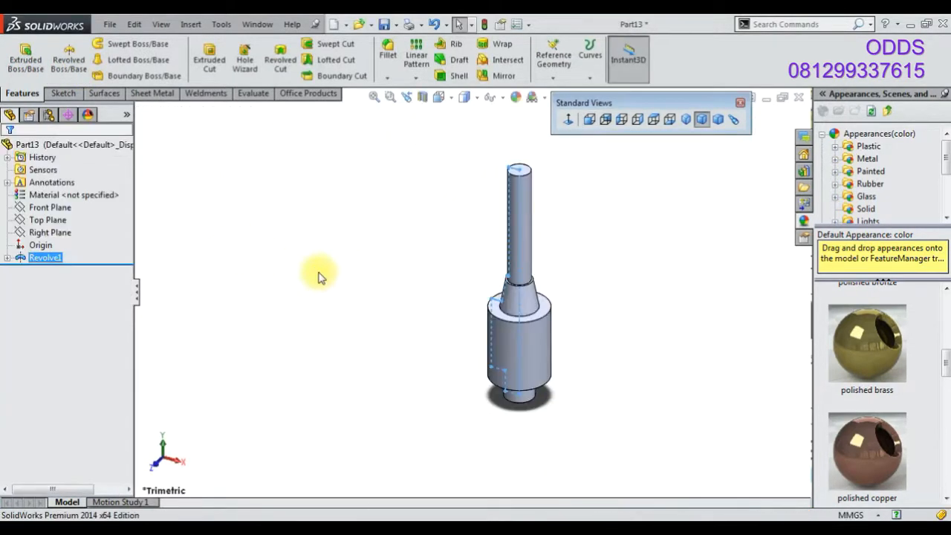
scroll(561, 340, down, 3)
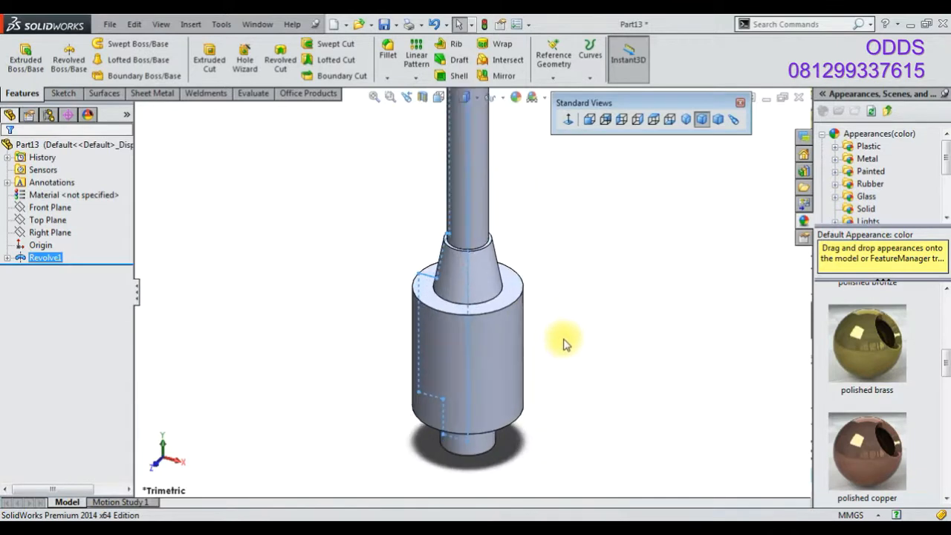
scroll(475, 326, up, 2)
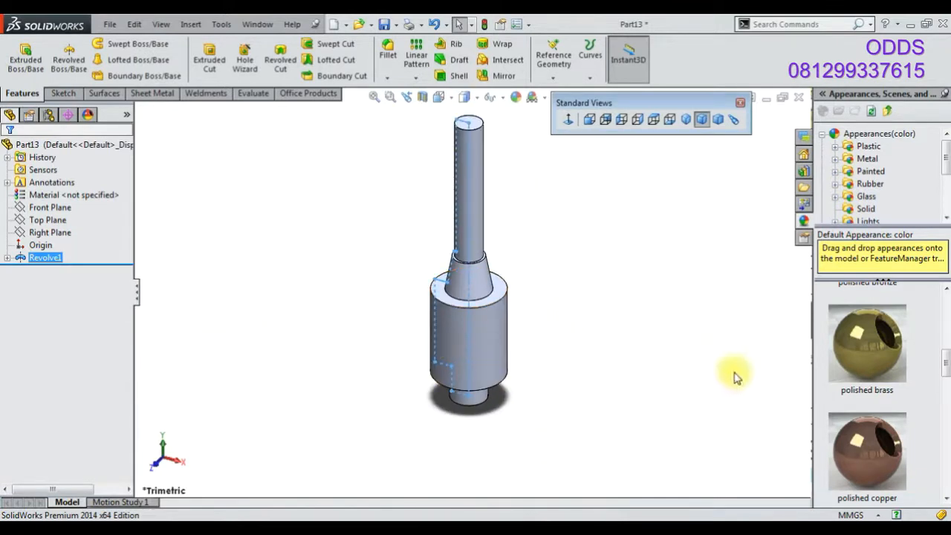
Start a new sketch on the Front Plane and draw construction centerlines from the origin up into the tapered section
right_click(63, 209)
click(70, 194)
click(102, 44)
click(121, 74)
click(471, 461)
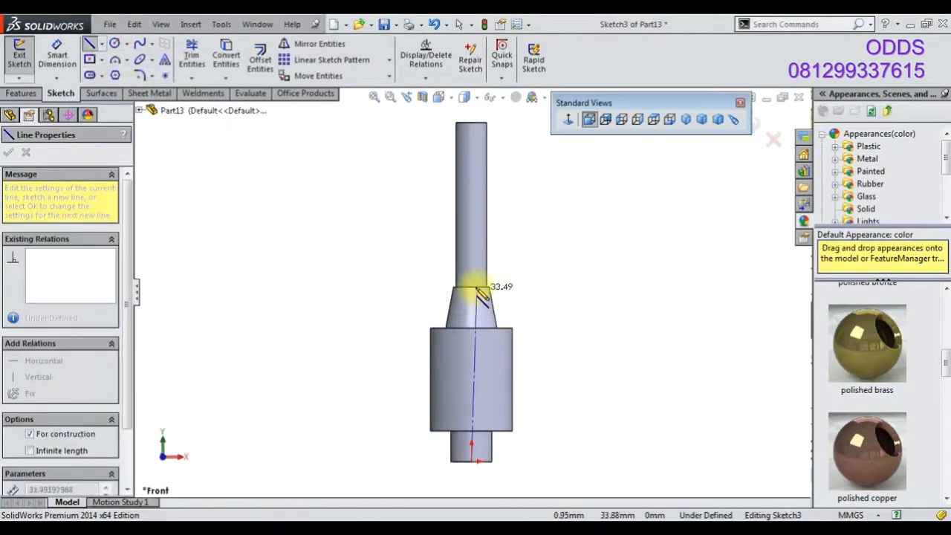
click(472, 304)
click(56, 60)
scroll(404, 282, down, 5)
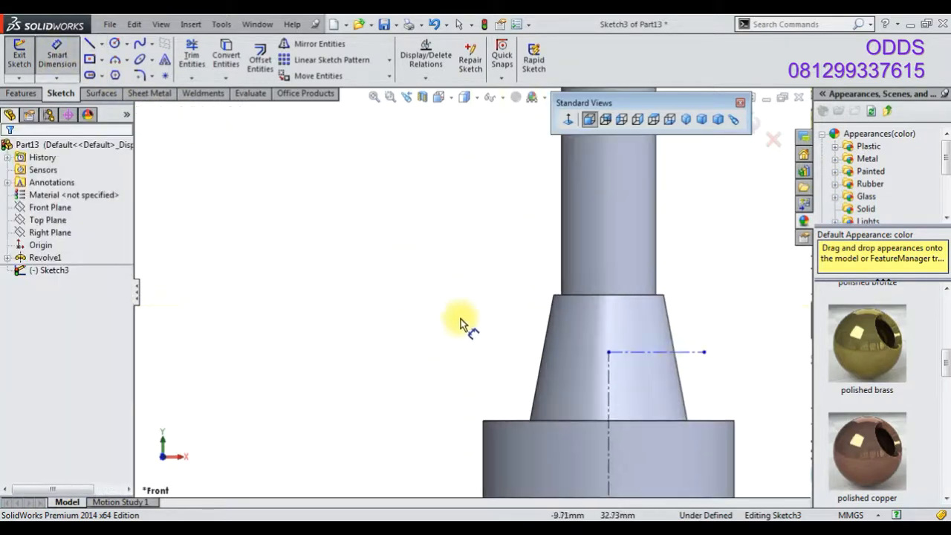
Dimension the horizontal centerline 3 mm below the taper's top edge
click(621, 358)
click(624, 297)
click(492, 321)
text(3)
key(Return)
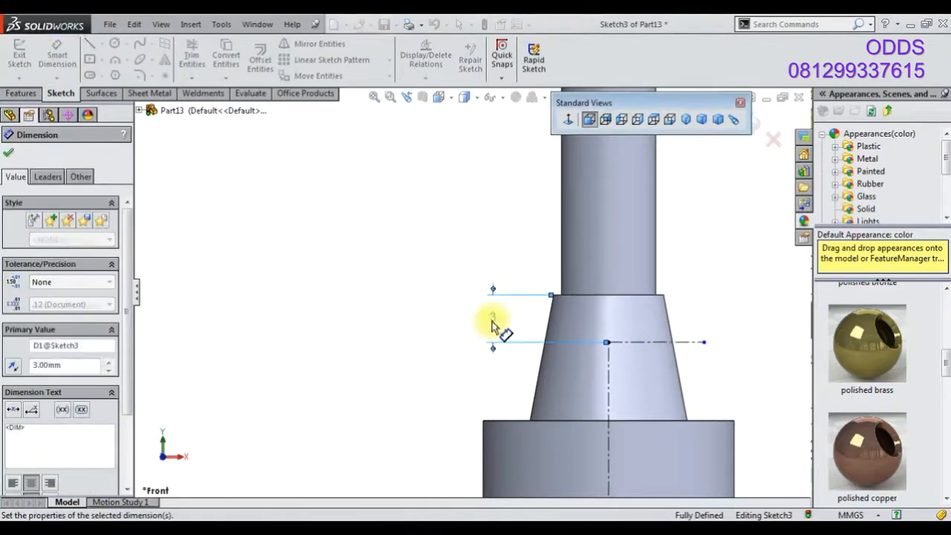
Attach the horizontal centerline's end to the tapered section's edge
right_click(689, 358)
click(709, 216)
click(697, 343)
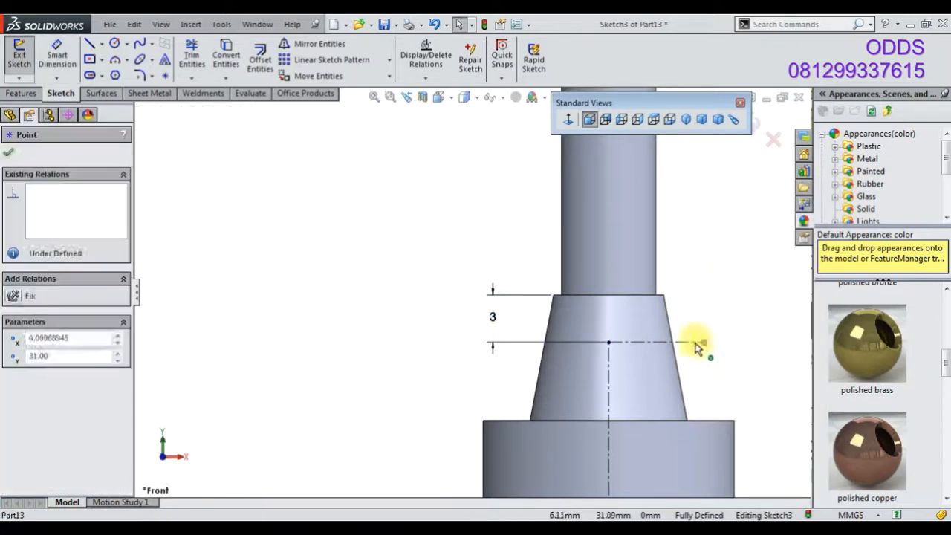
drag(672, 351, 672, 343)
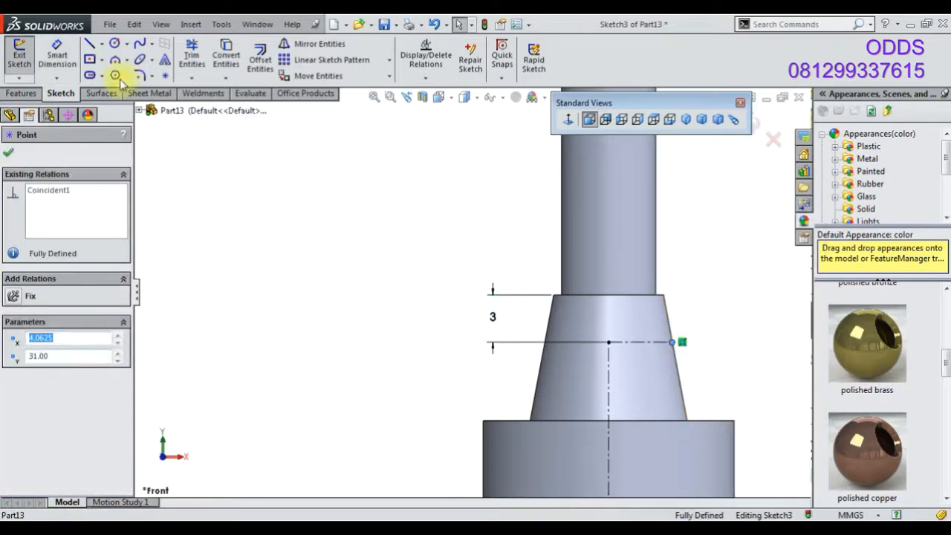
Sketch a circle at the horizontal centerline's end on the taper's edge and dimension its diameter 2 mm
click(114, 43)
click(703, 342)
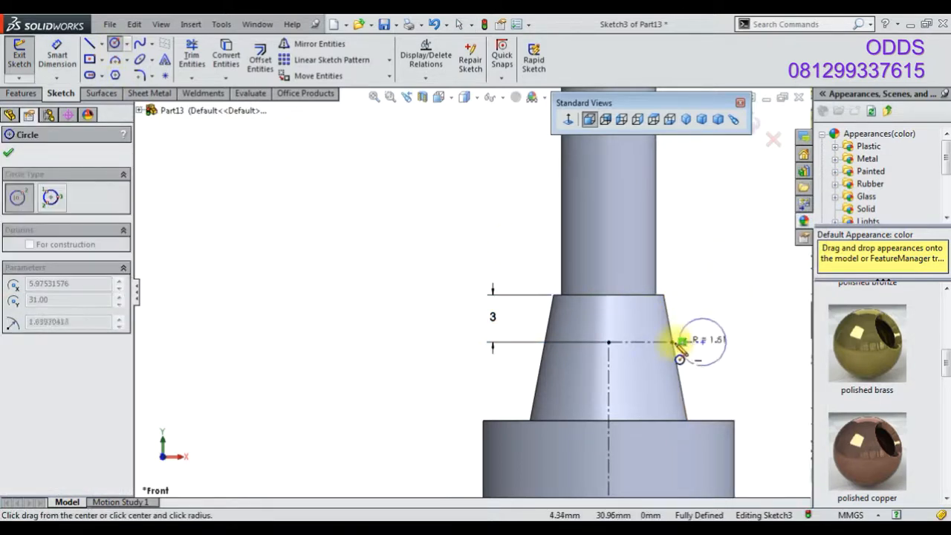
click(671, 342)
click(71, 64)
click(701, 371)
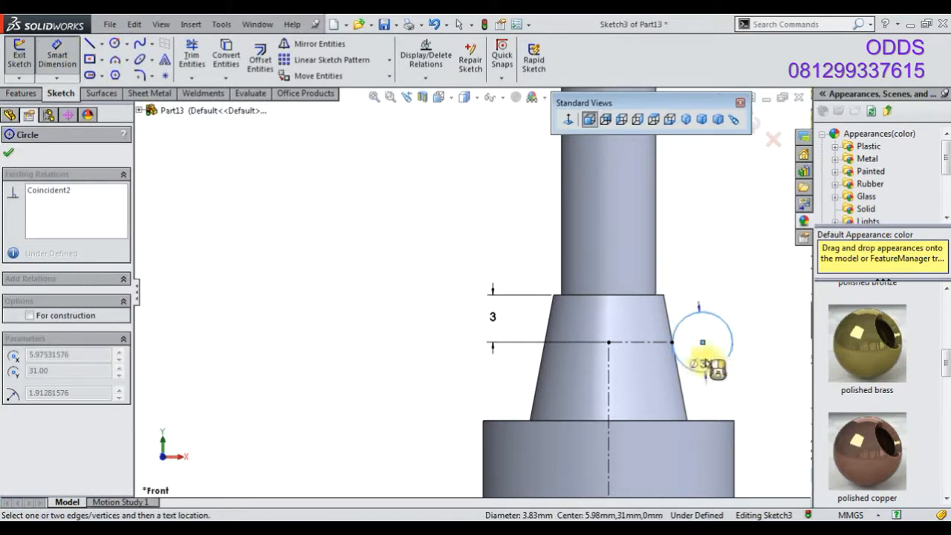
click(707, 380)
text(2)
key(Return)
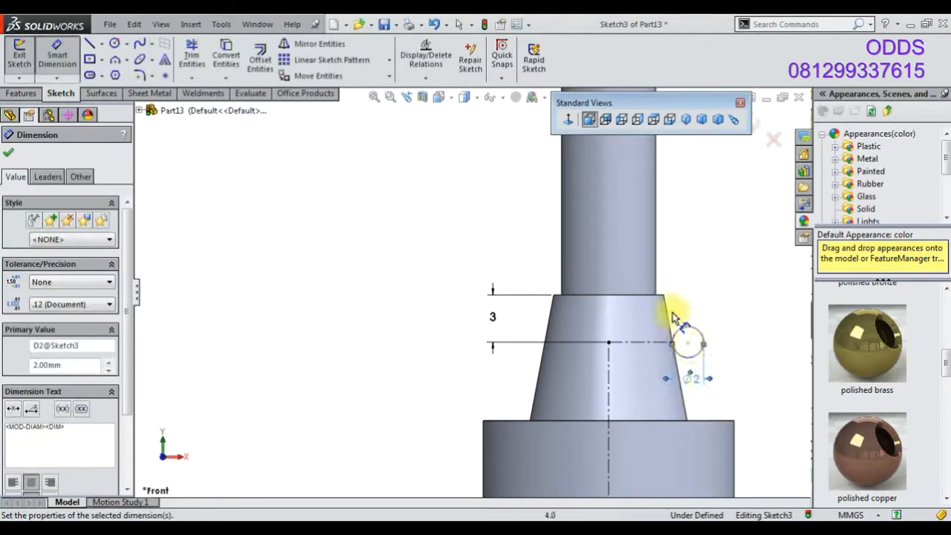
Add a Horizontal relation between the circle's center and the centerline's end point
scroll(690, 319, down, 4)
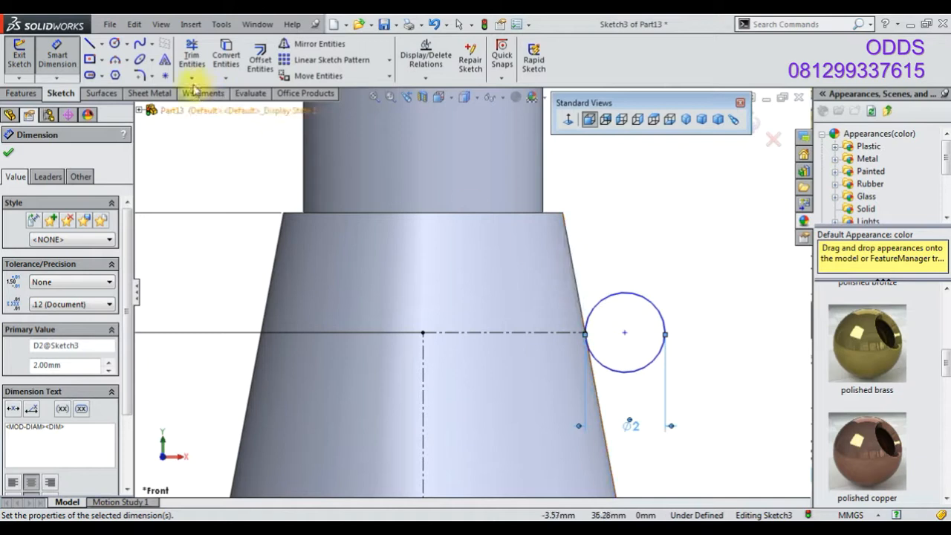
scroll(622, 341, down, 2)
scroll(623, 341, down, 2)
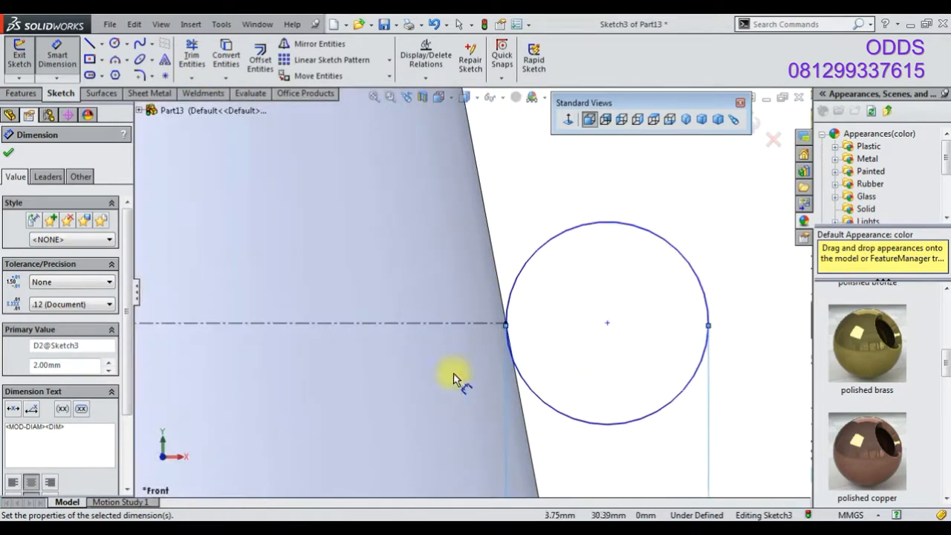
right_click(567, 330)
click(513, 210)
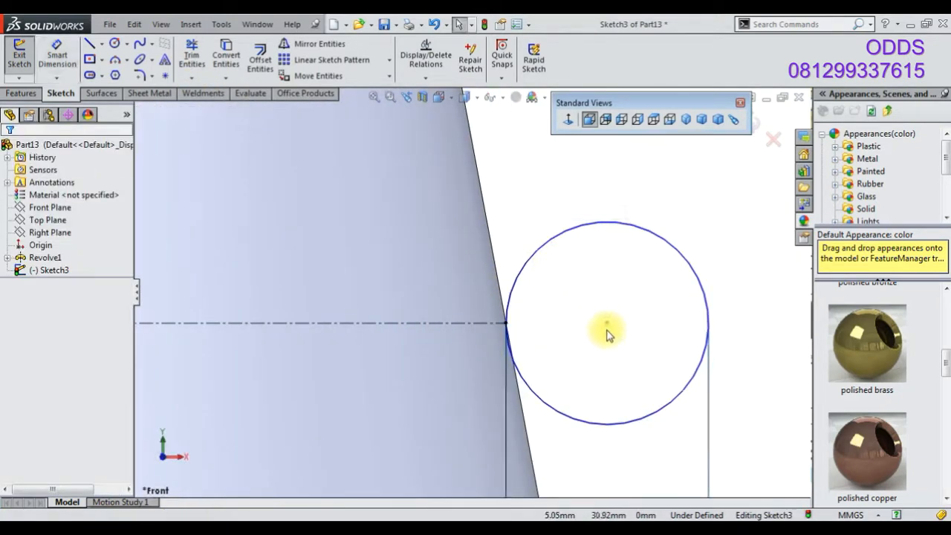
click(606, 322)
ctrl+click(508, 325)
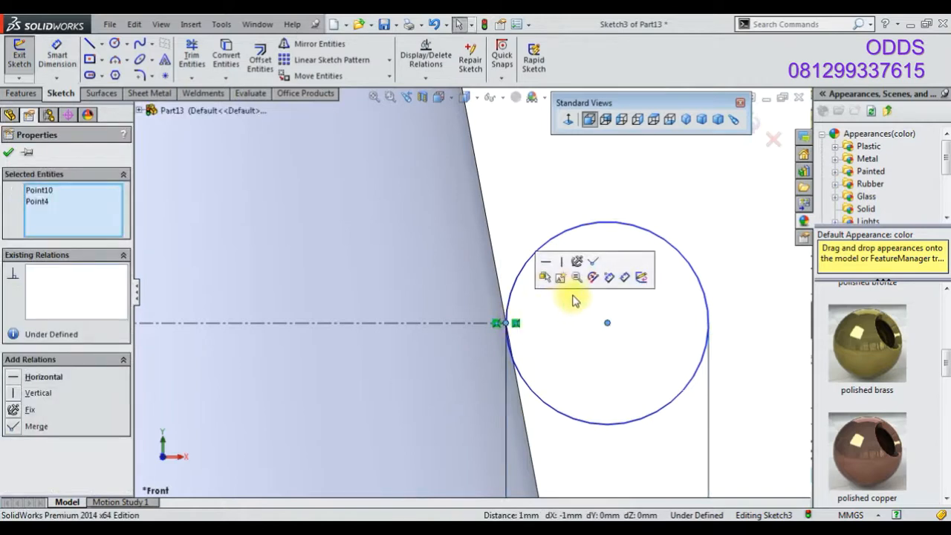
click(547, 265)
Revolve the circle around the vertical centerline with Revolved Boss/Base to form a ring
scroll(518, 300, up, 5)
click(21, 93)
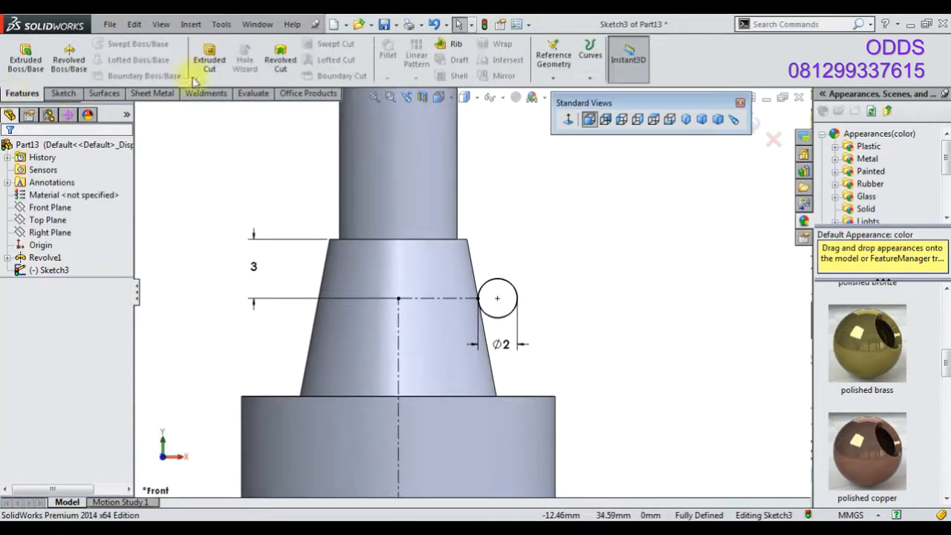
click(68, 55)
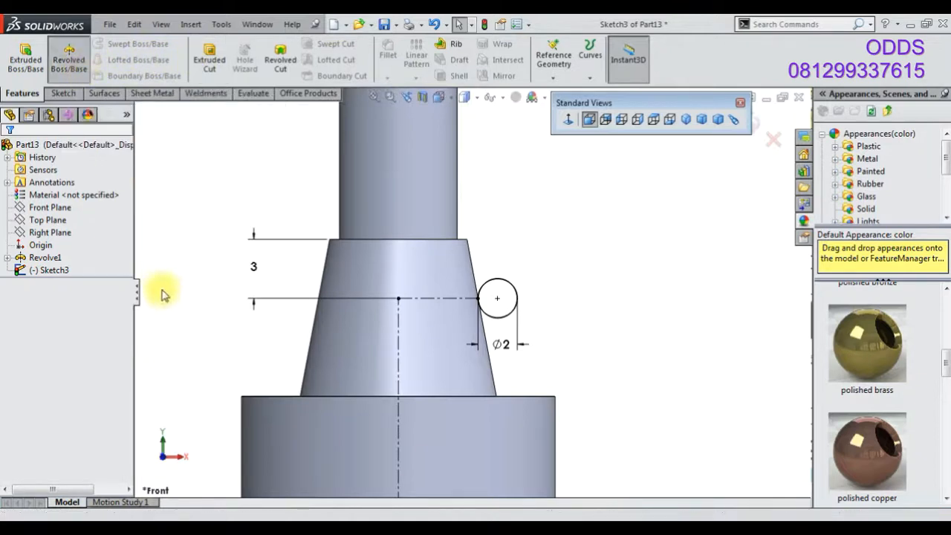
click(398, 360)
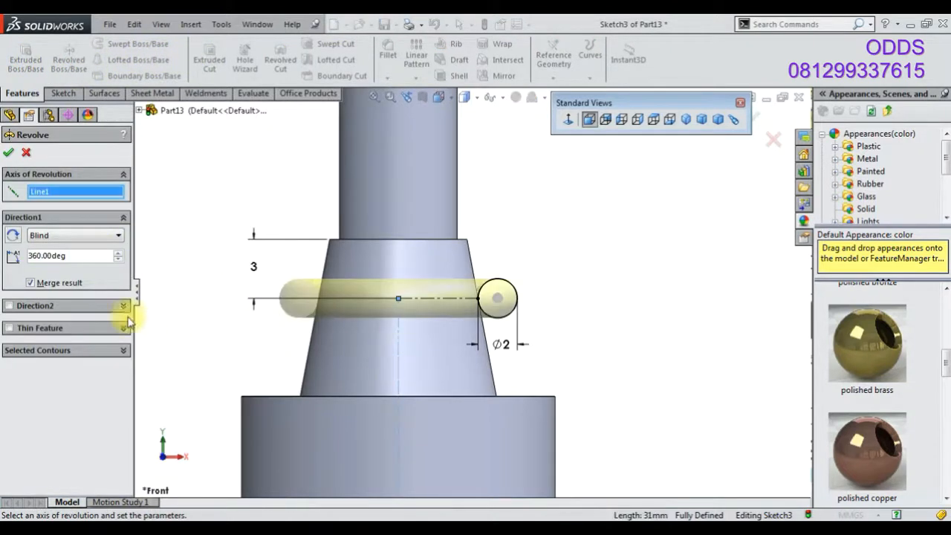
click(9, 153)
click(242, 348)
Start a sketch on the Front Plane and draw construction centerlines from the large cylinder's bottom edge up and out to its side
scroll(361, 401, up, 9)
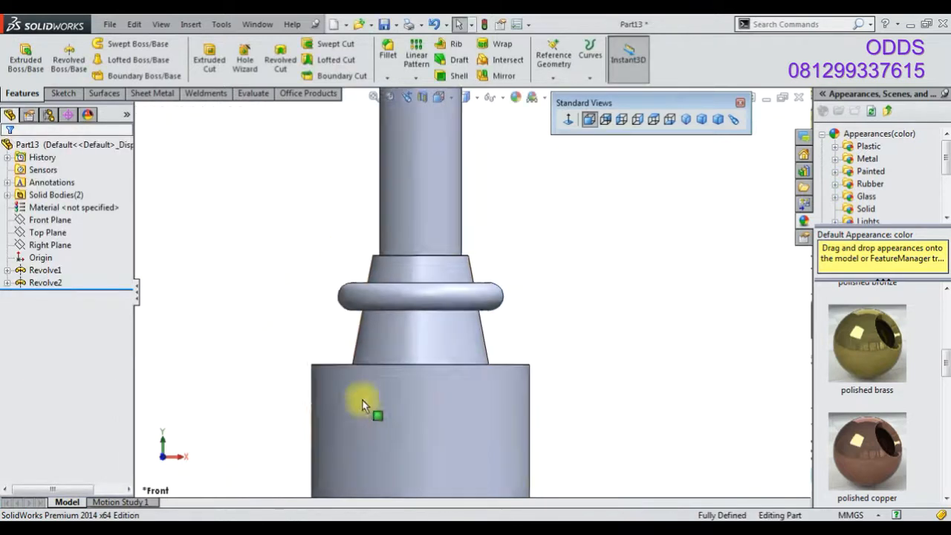
click(880, 520)
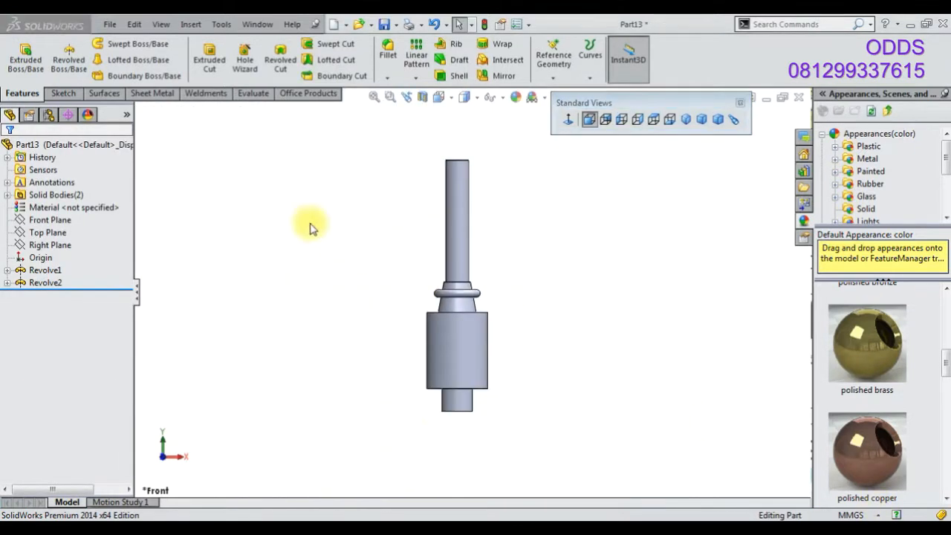
click(49, 220)
right_click(60, 220)
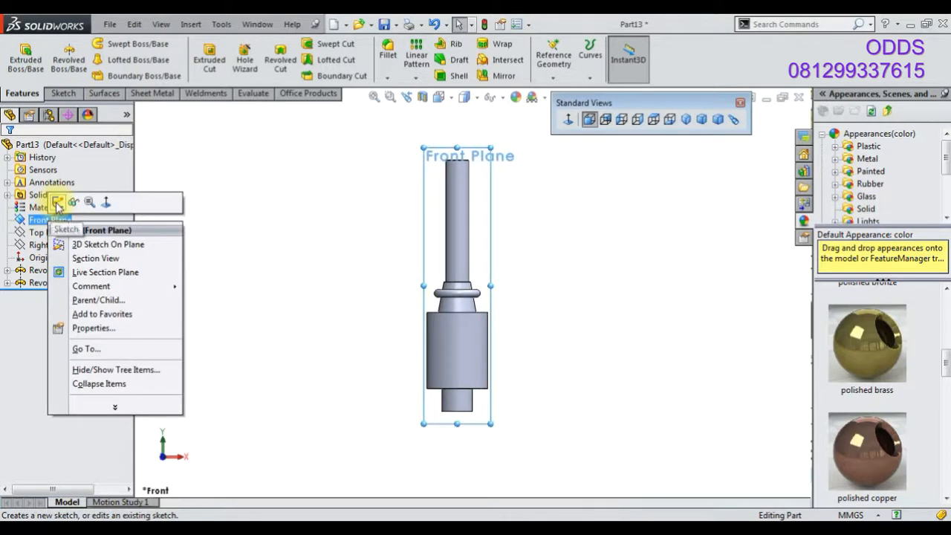
click(75, 201)
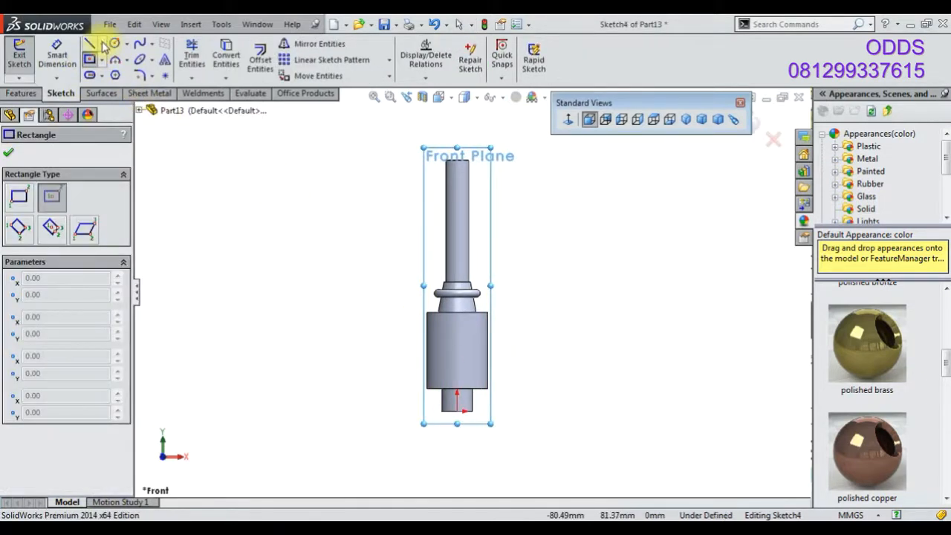
click(114, 75)
click(103, 45)
click(112, 75)
scroll(461, 347, down, 5)
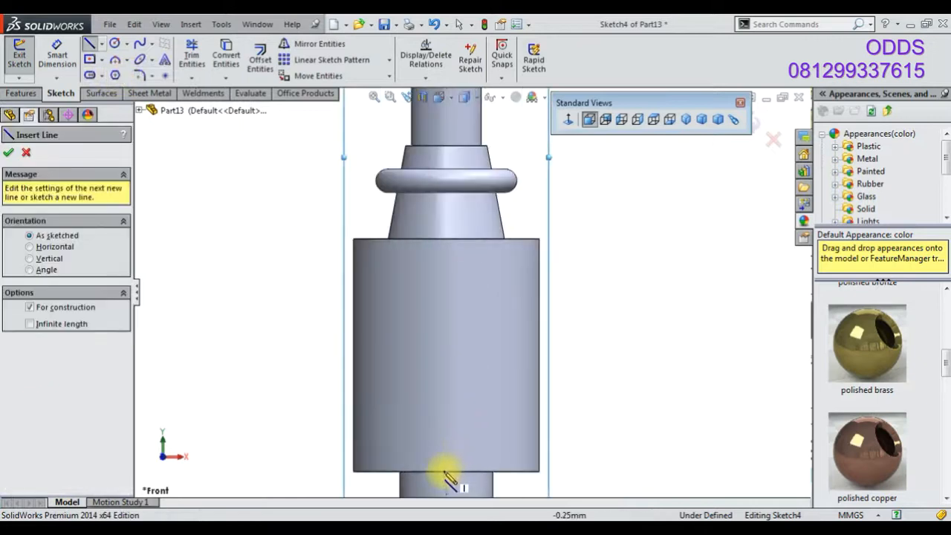
scroll(449, 464, down, 2)
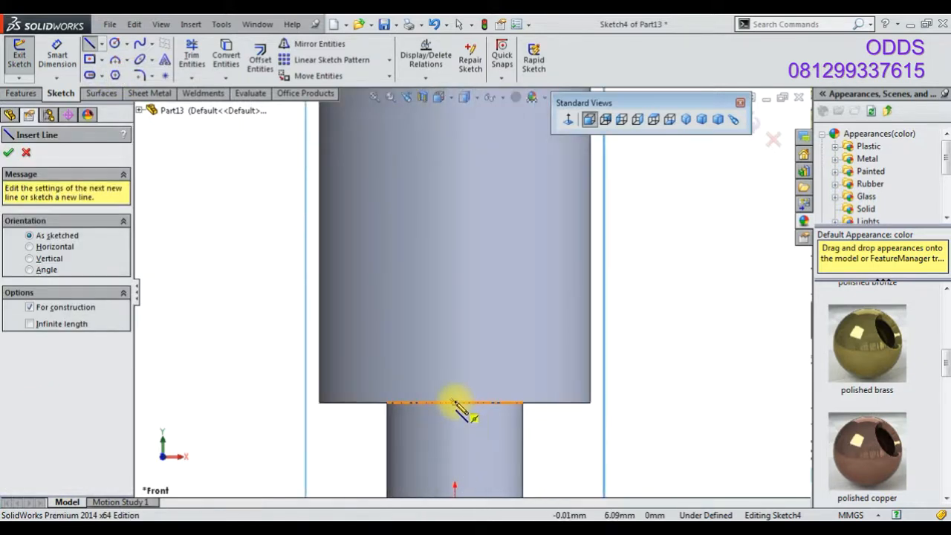
click(455, 401)
click(454, 263)
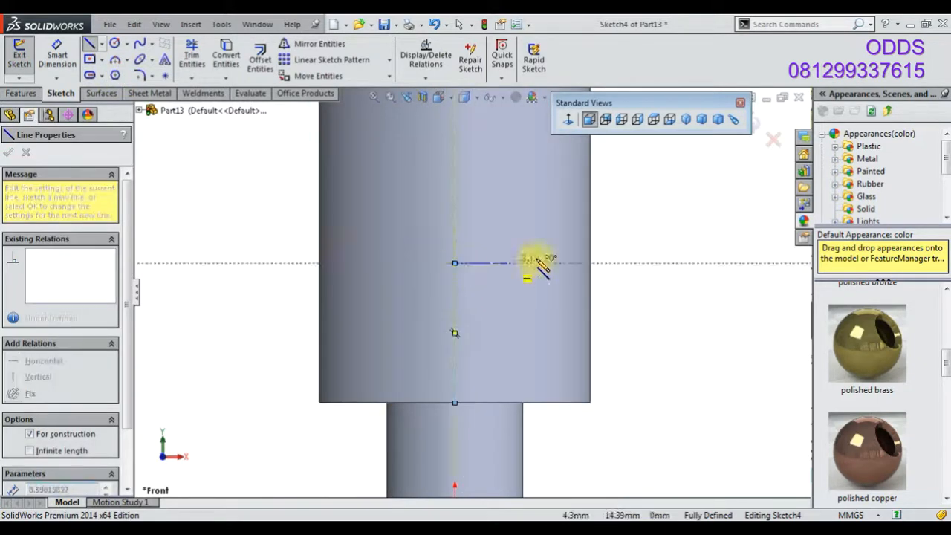
click(591, 263)
Sketch a center rectangle centred on the horizontal centerline's end at the cylinder's side
click(89, 59)
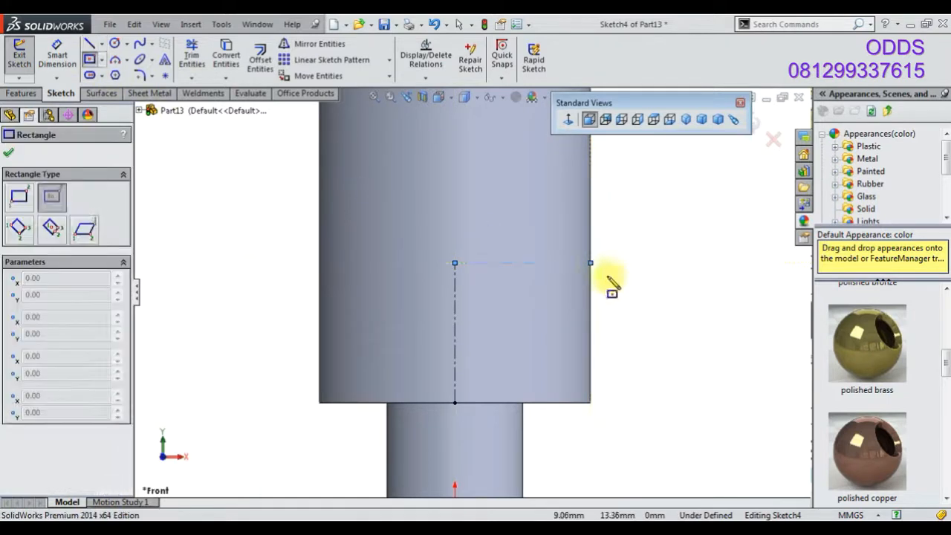
click(590, 263)
click(623, 308)
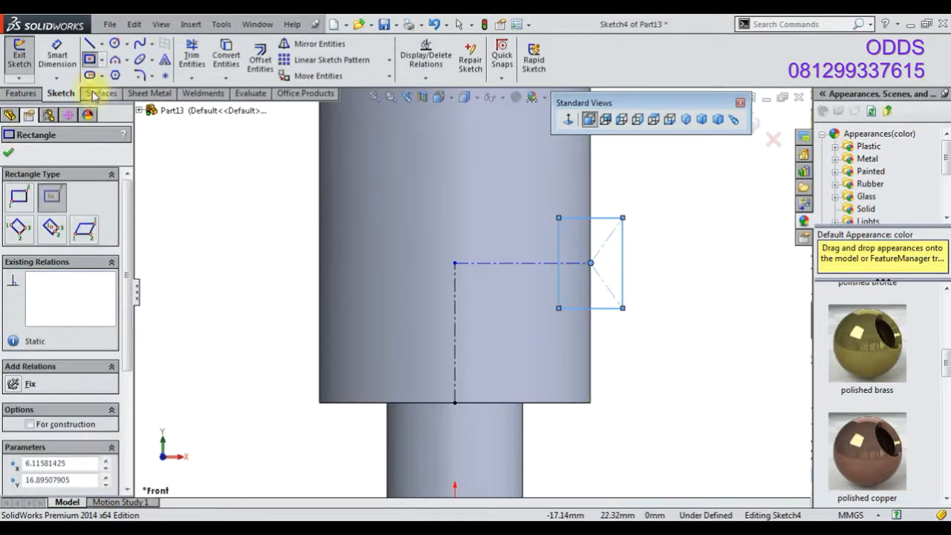
Dimension the rectangle 8 mm wide and 6 mm tall
click(58, 55)
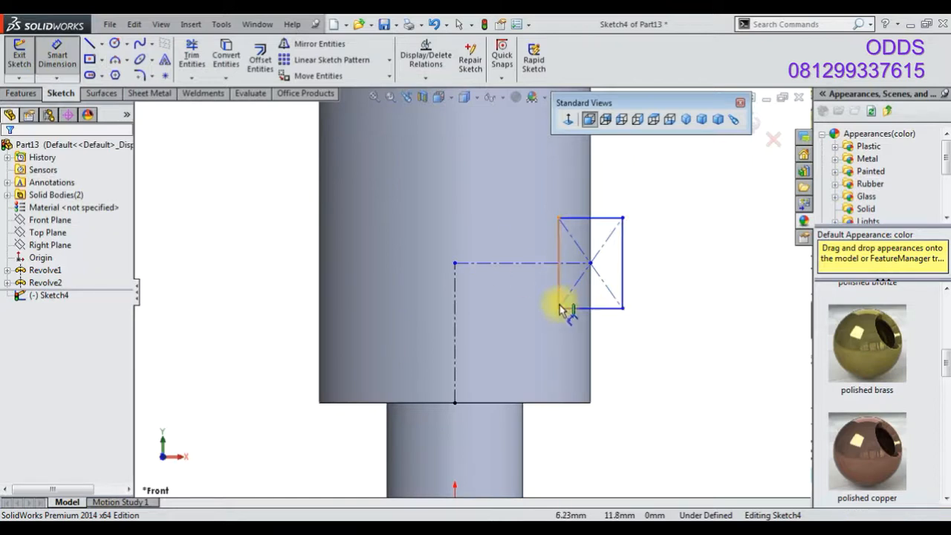
click(621, 287)
click(668, 271)
text(4)
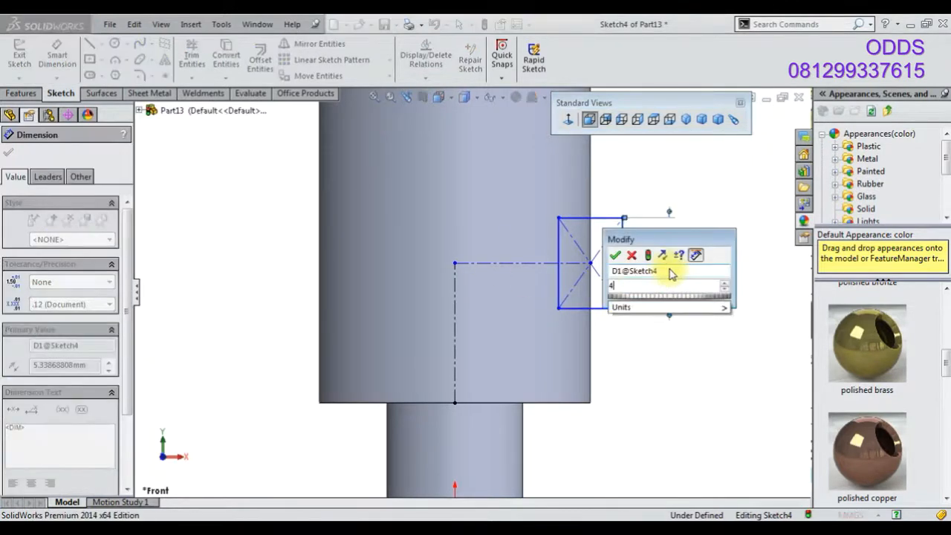
key(Return)
click(607, 297)
click(609, 320)
text(8)
key(Return)
key(z)
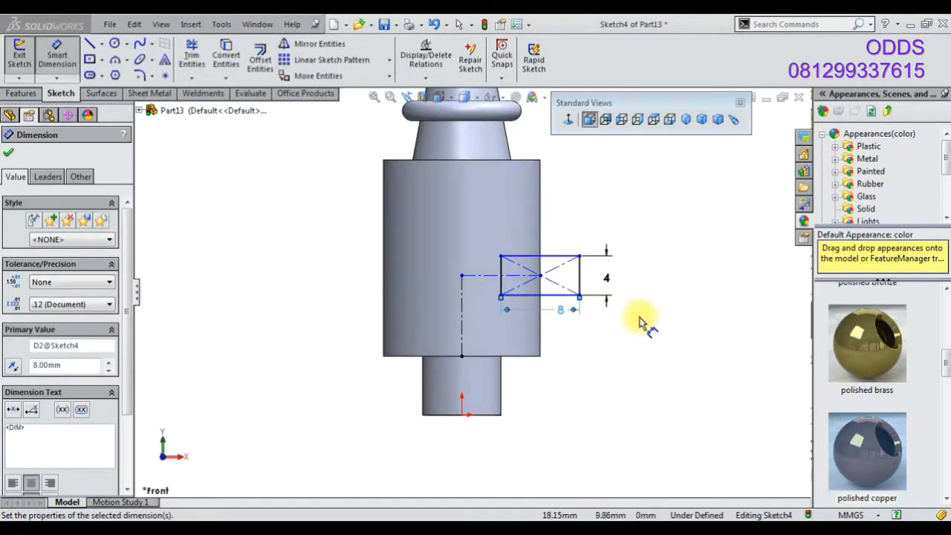
click(608, 278)
text(6)
key(Return)
Dimension the rectangle's bottom edge 6 mm above the large cylinder's bottom edge
scroll(586, 316, down, 3)
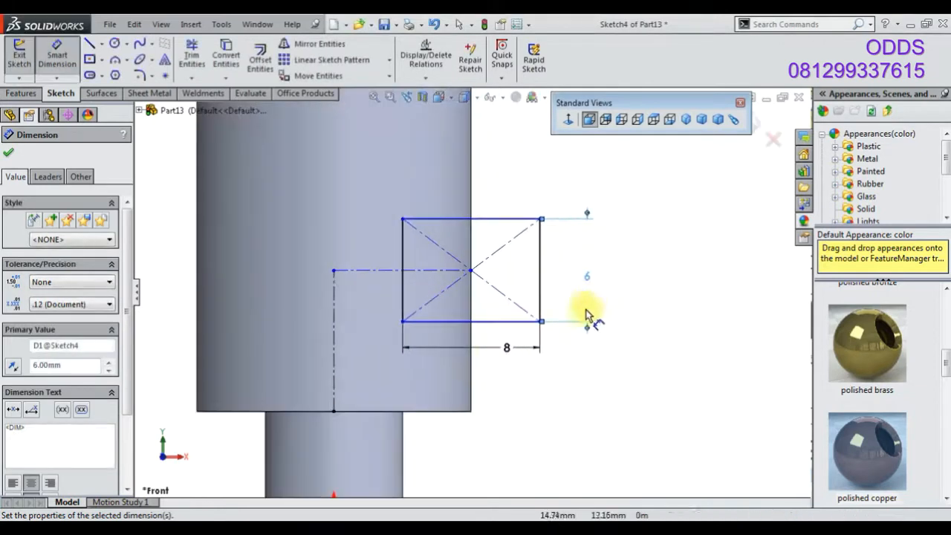
click(492, 322)
click(470, 410)
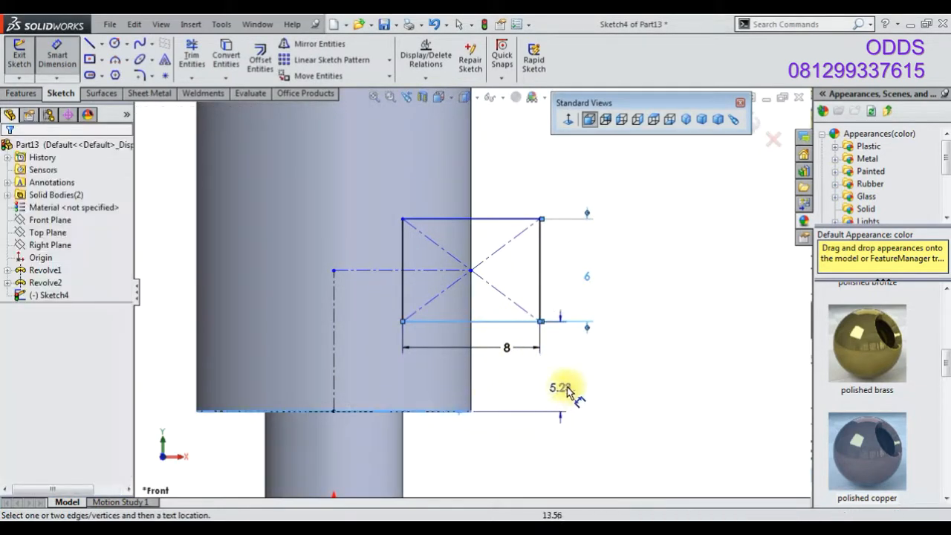
click(567, 386)
text(6)
key(Return)
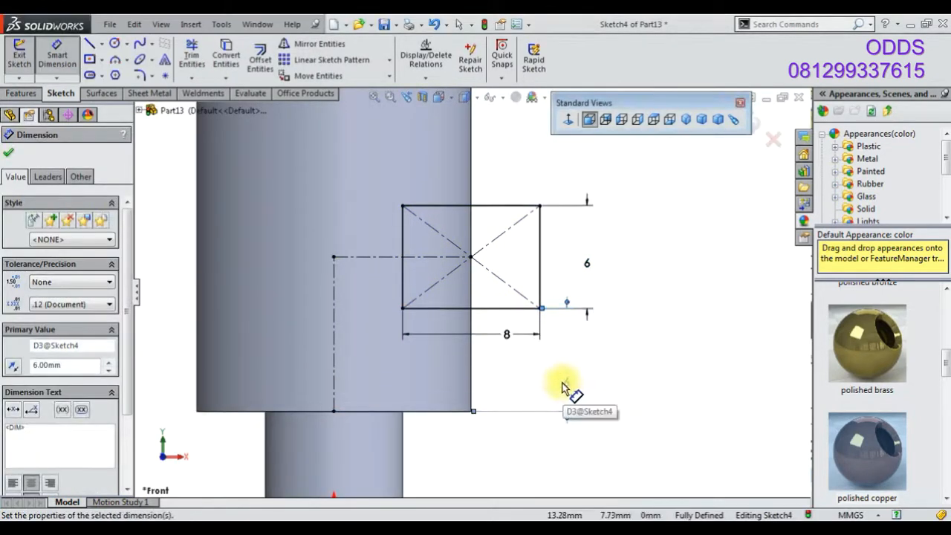
Mirror the rectangle about the vertical centerline with Mirror Entities
right_click(564, 387)
click(622, 66)
click(319, 44)
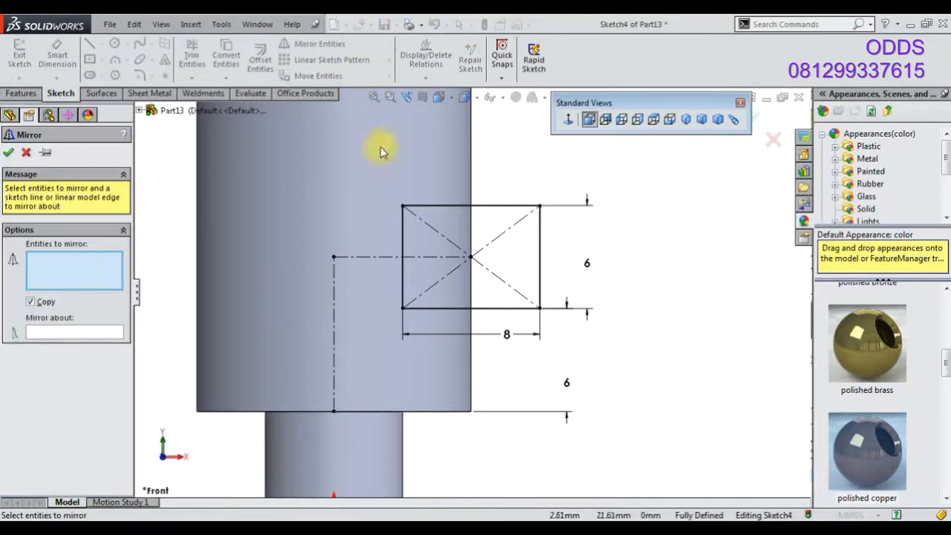
click(104, 336)
click(334, 368)
click(9, 153)
Extruded Cut both rectangles with Through All - Both, then switch to the isometric view
click(21, 93)
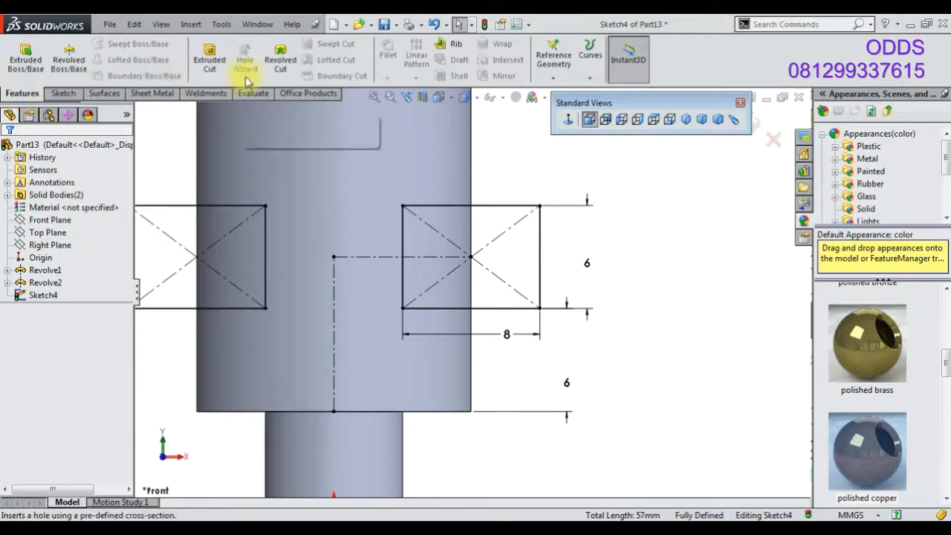
click(210, 55)
click(74, 234)
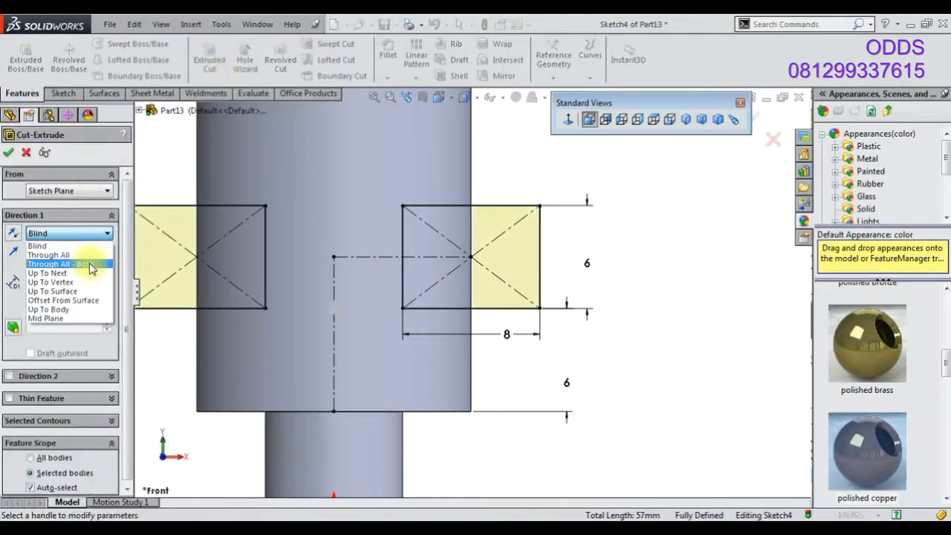
click(55, 259)
middle_drag(607, 272, 558, 303)
click(685, 121)
scroll(872, 357, up, 3)
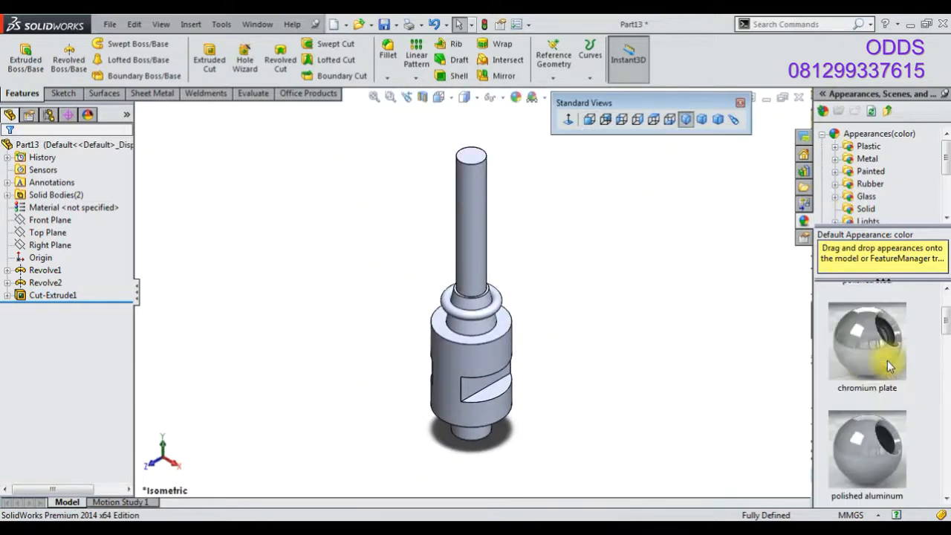
Apply polished steel appearance to the part and polished copper to the revolved ring
click(865, 335)
drag(864, 334, 516, 313)
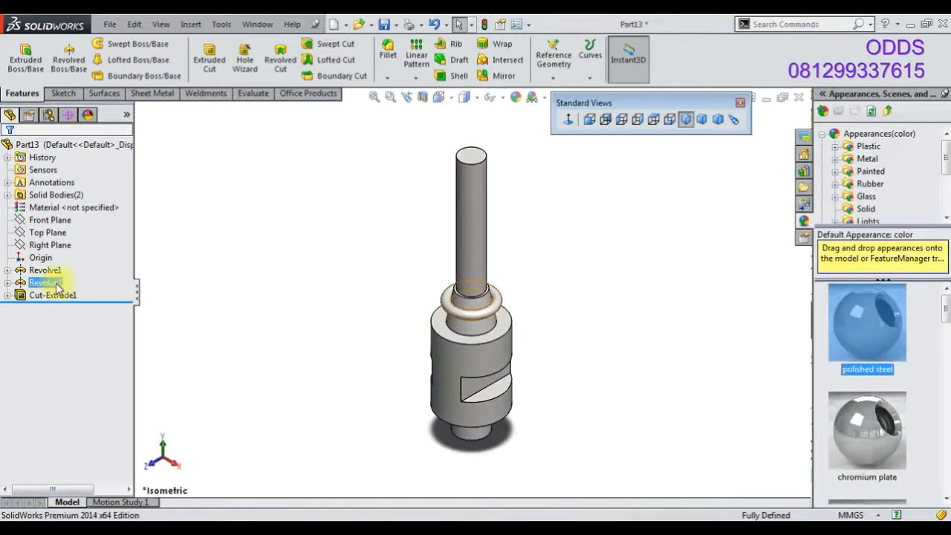
click(55, 286)
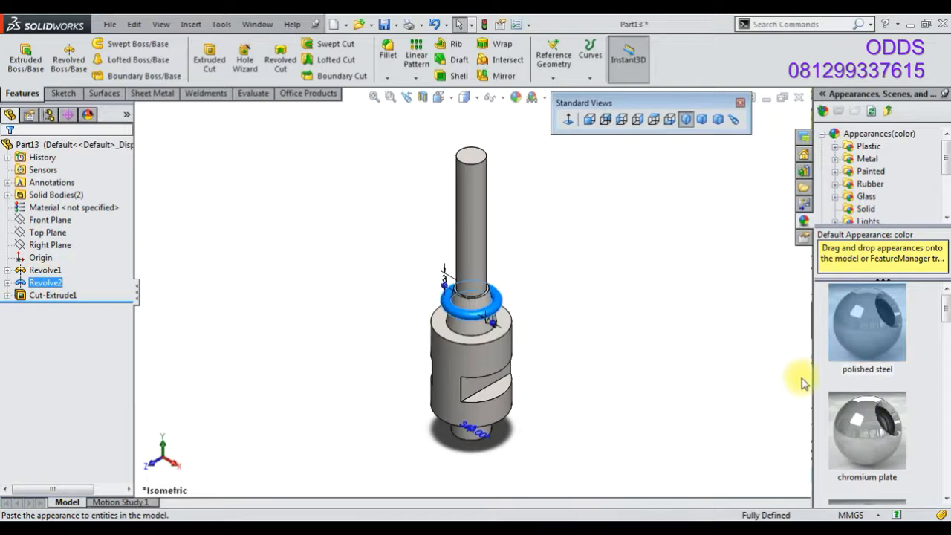
scroll(876, 327, down, 5)
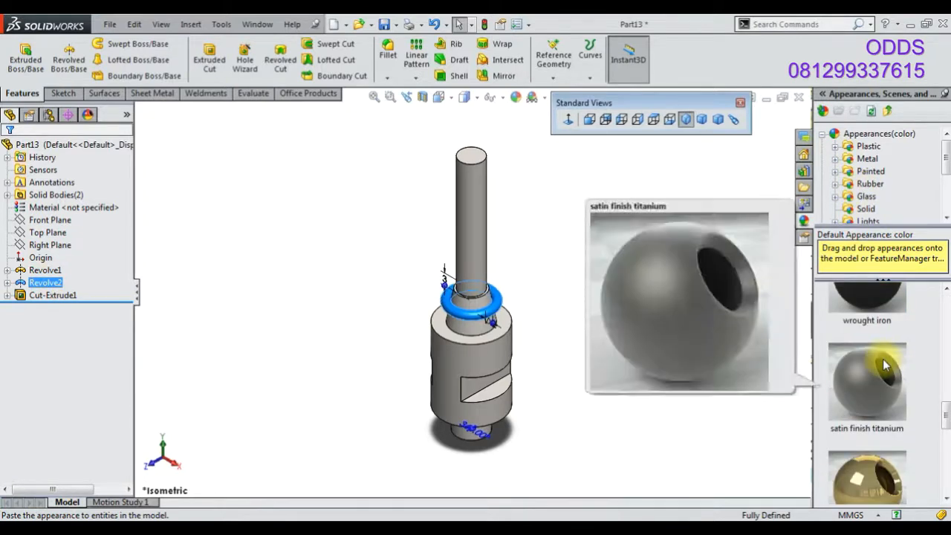
scroll(873, 357, down, 2)
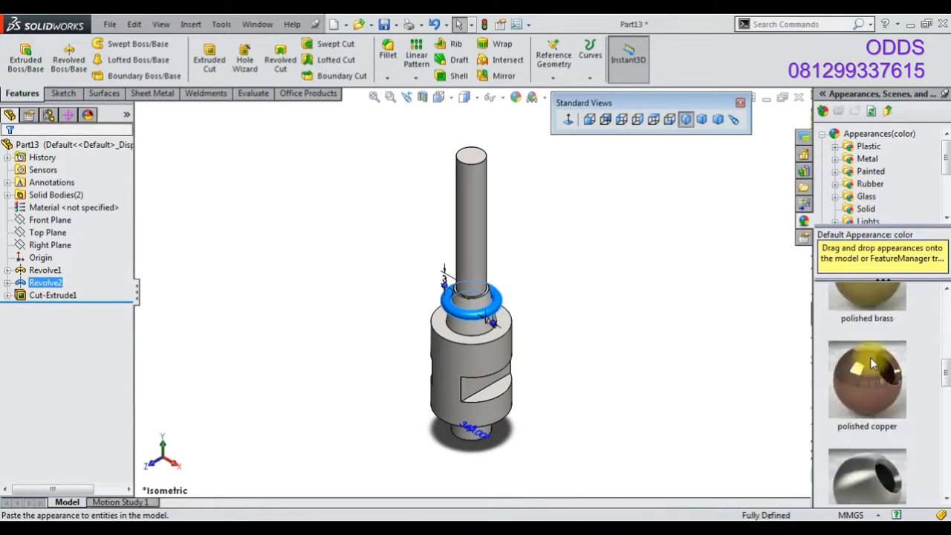
double_click(873, 377)
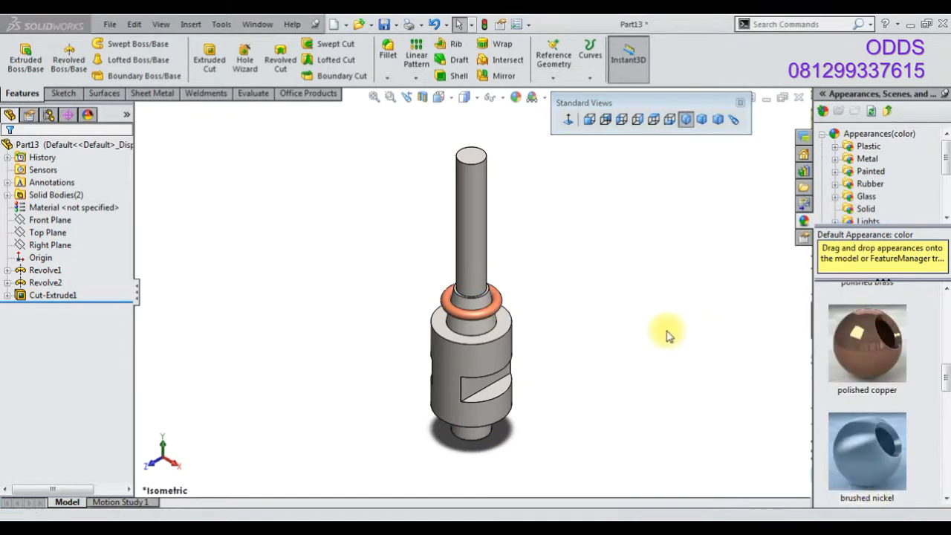
Save the part as 40
click(381, 24)
text(40)
key(Return)
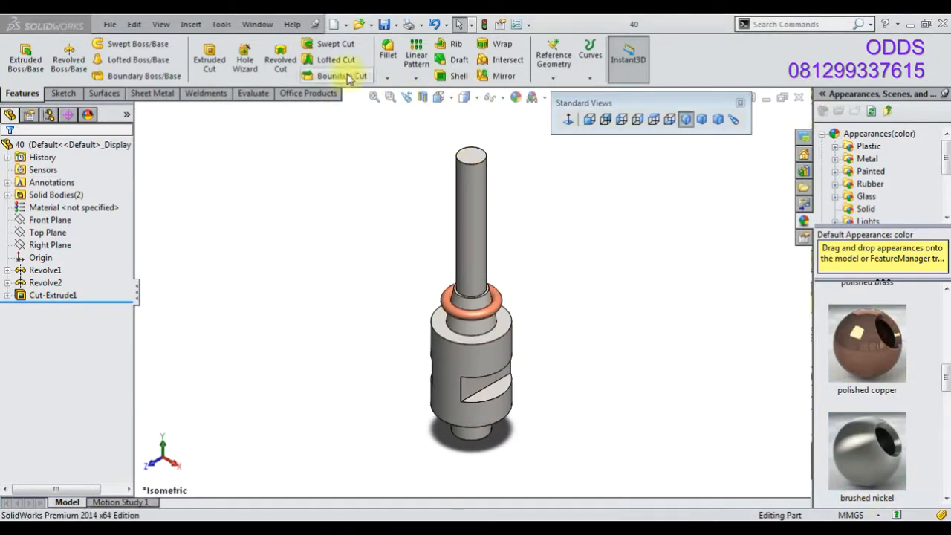
Create a new part and open a sketch on the Right Plane
click(334, 24)
click(493, 444)
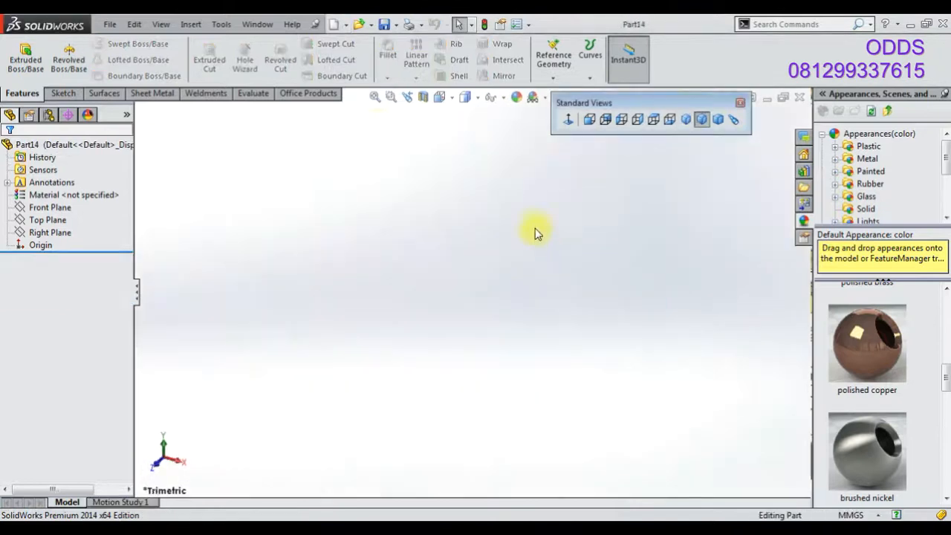
click(533, 97)
click(536, 121)
click(52, 233)
right_click(69, 232)
click(75, 205)
Draw a six-sided inscribed polygon centered on the origin
click(115, 75)
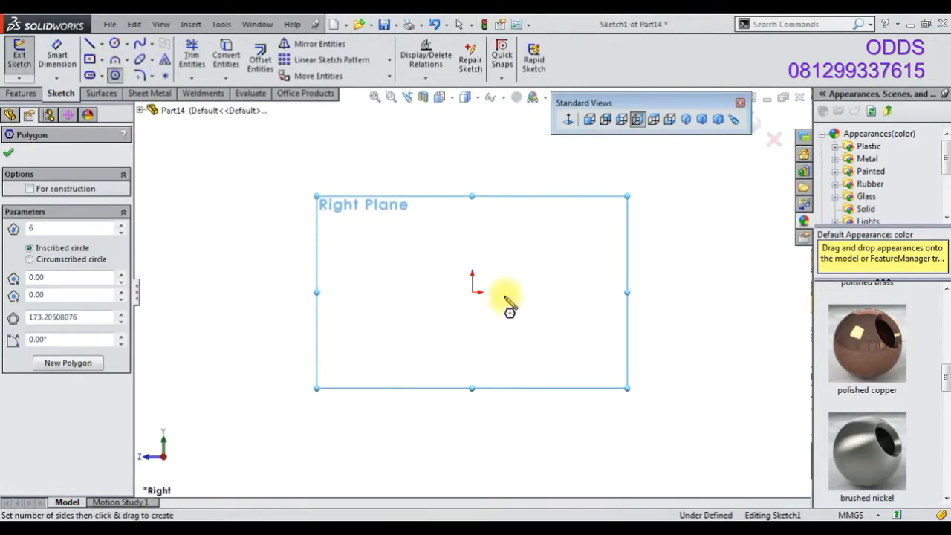
click(472, 291)
click(542, 332)
click(117, 76)
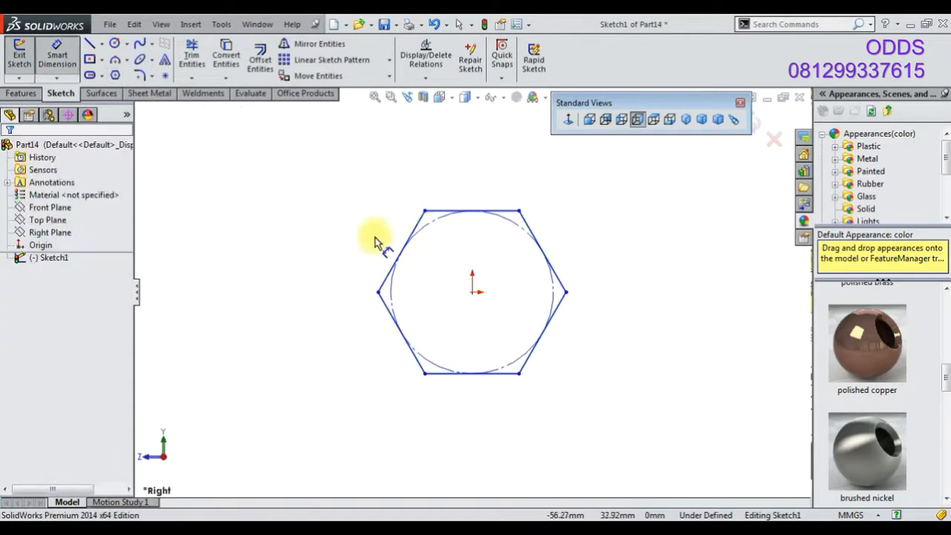
Dimension the hexagon's inscribed circle to 16 mm
click(430, 224)
click(354, 215)
text(16)
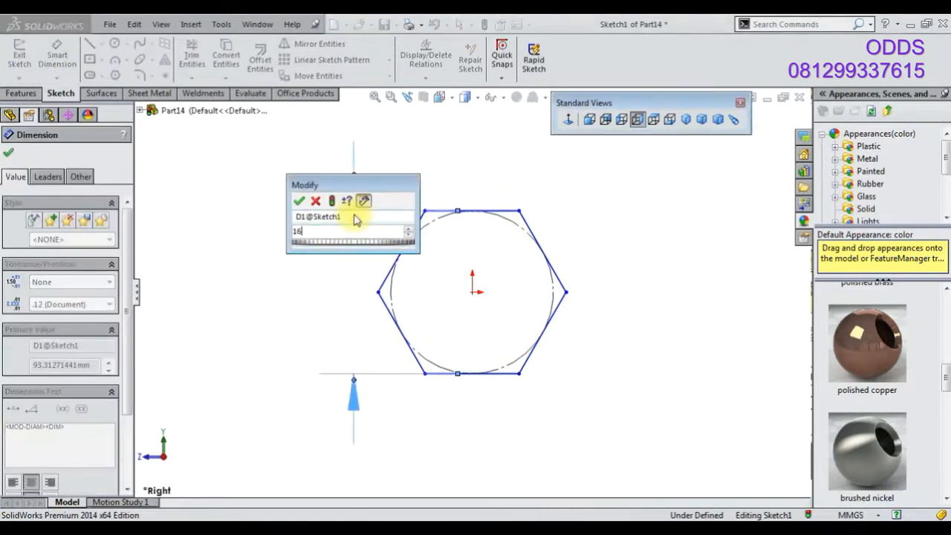
key(Return)
Extrude the hexagon sketch 10 mm as a boss
click(21, 93)
click(25, 59)
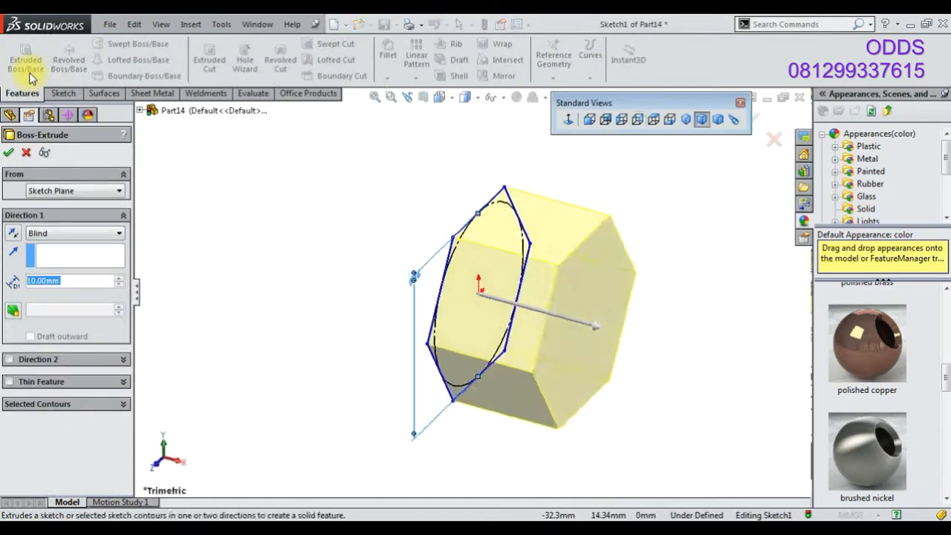
click(9, 152)
middle_drag(329, 201, 488, 270)
click(488, 269)
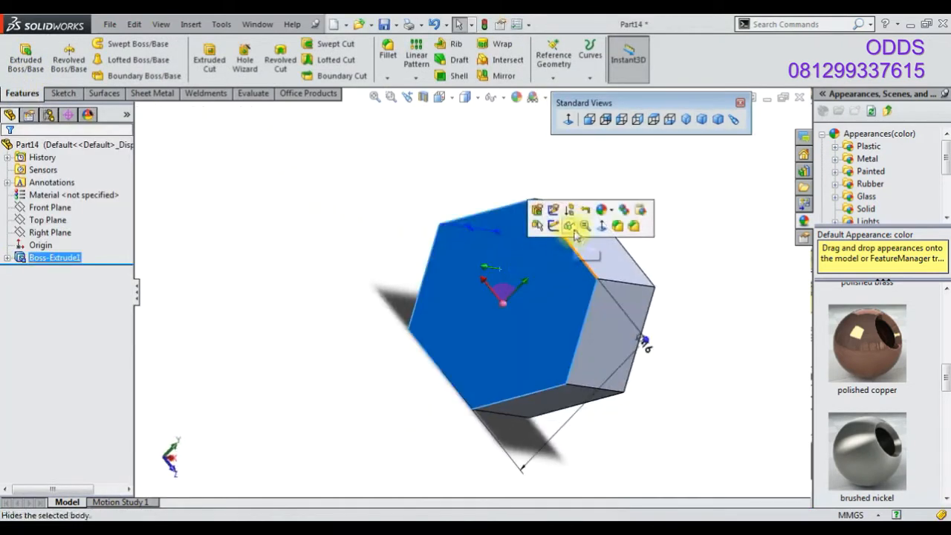
Sketch a 6 mm diameter circle at the center of the hexagon's front face
click(570, 225)
click(115, 43)
click(503, 304)
click(517, 289)
click(61, 61)
click(461, 291)
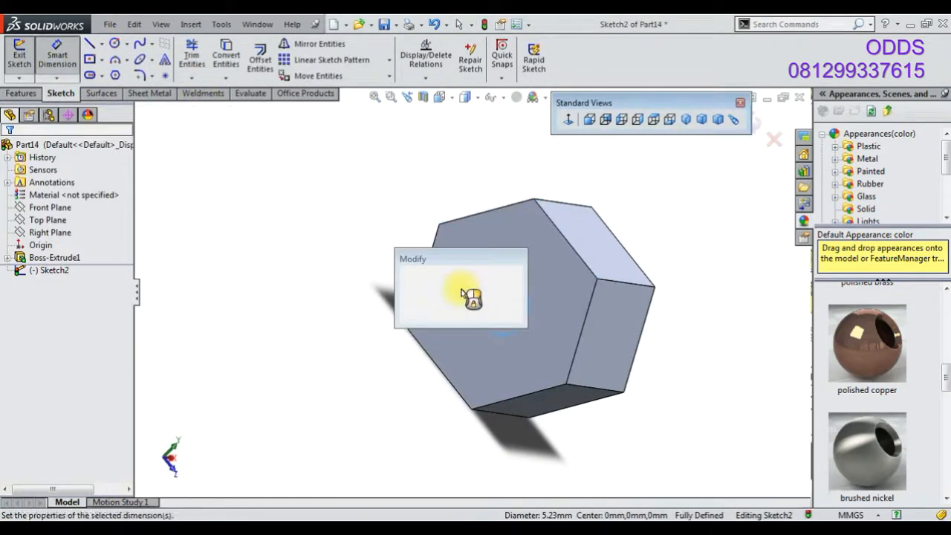
text(6)
key(Return)
Extrude the circle 4 mm as a boss from the hexagon face
click(21, 93)
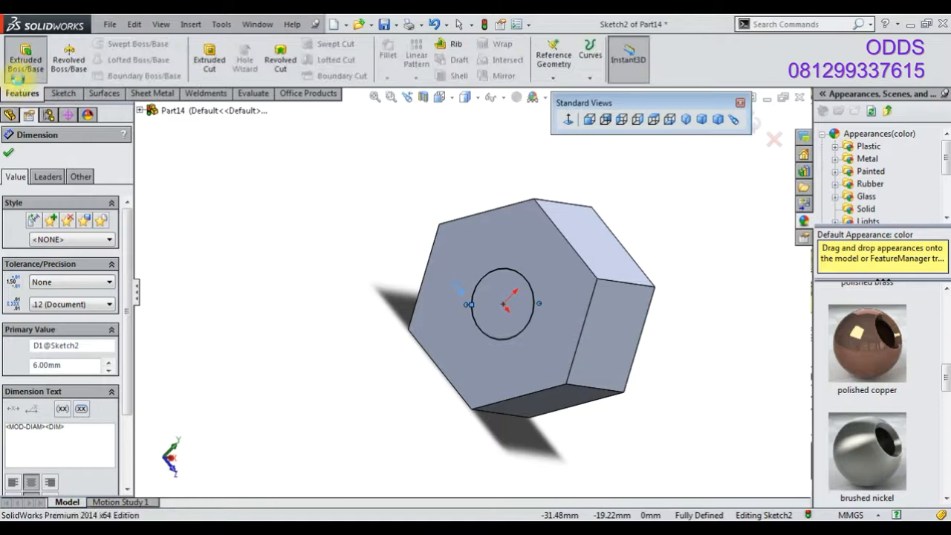
click(24, 61)
click(8, 155)
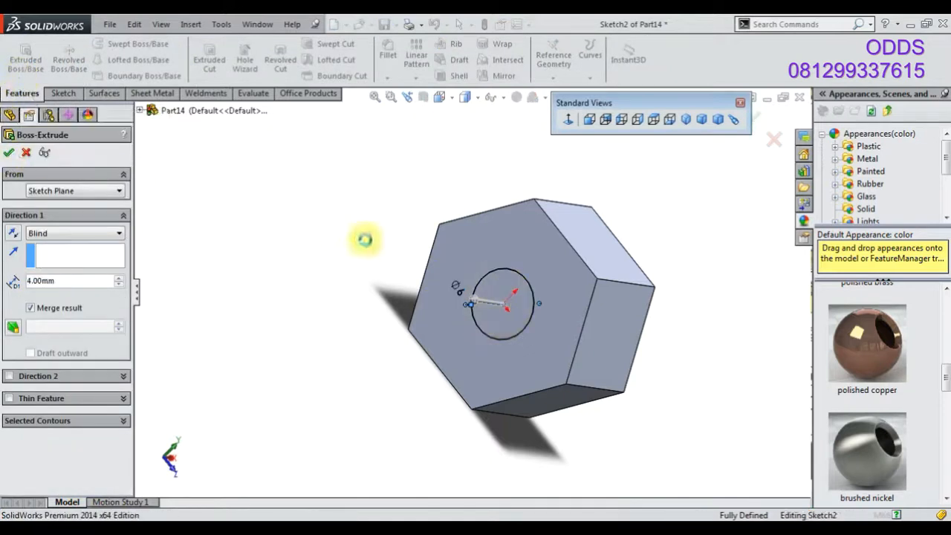
mouse_move(636, 252)
middle_down()
mouse_move(505, 218)
mouse_move(594, 282)
middle_up()
click(594, 282)
Sketch a 12 mm diameter circle centered on the opposite hexagon face
click(607, 266)
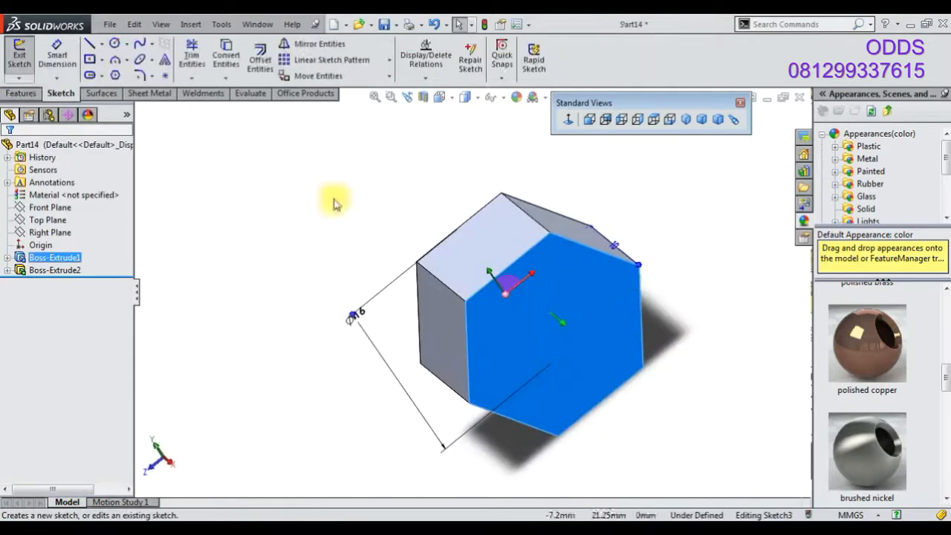
click(115, 44)
click(553, 326)
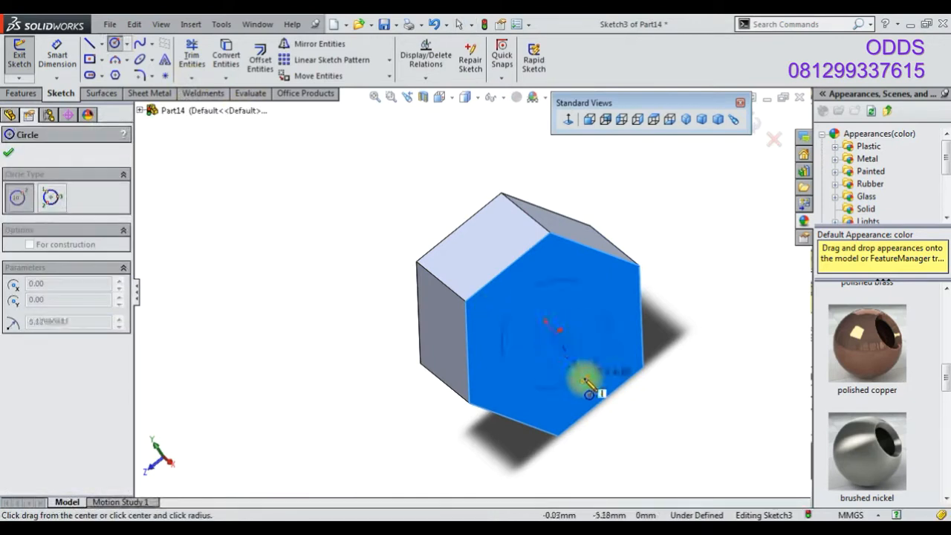
click(584, 378)
click(57, 56)
click(624, 326)
click(636, 315)
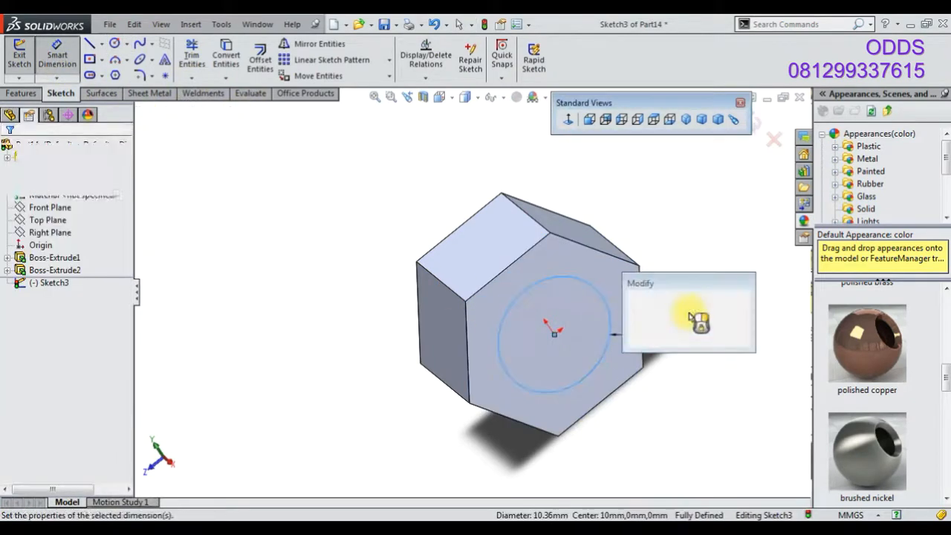
text(12)
key(Return)
Cut-extrude the 12 mm circle 8 mm deep into the hexagon
click(22, 93)
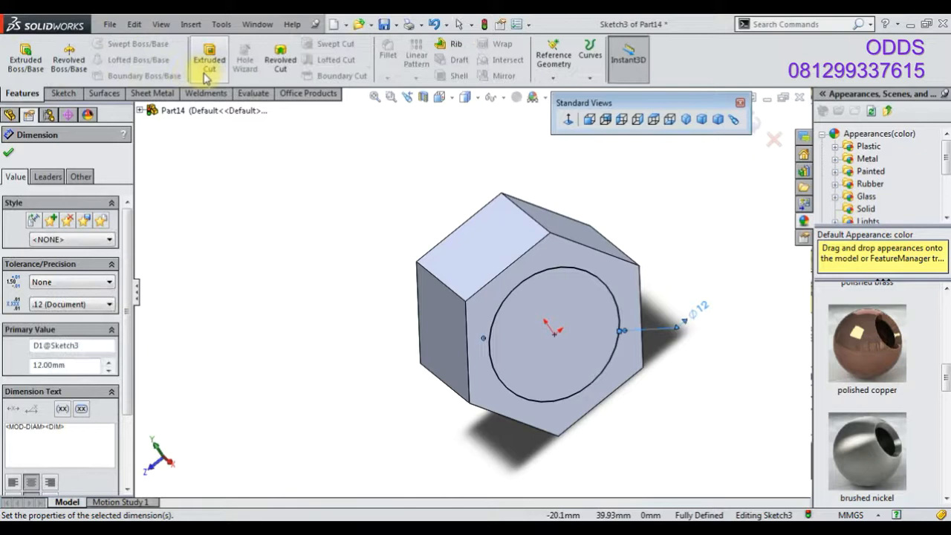
click(206, 68)
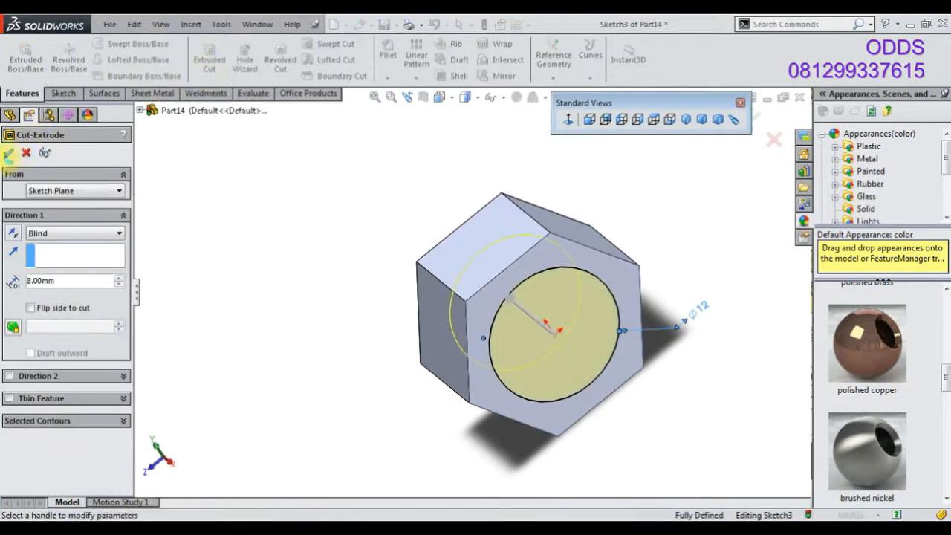
key(Return)
middle_drag(516, 297, 592, 258)
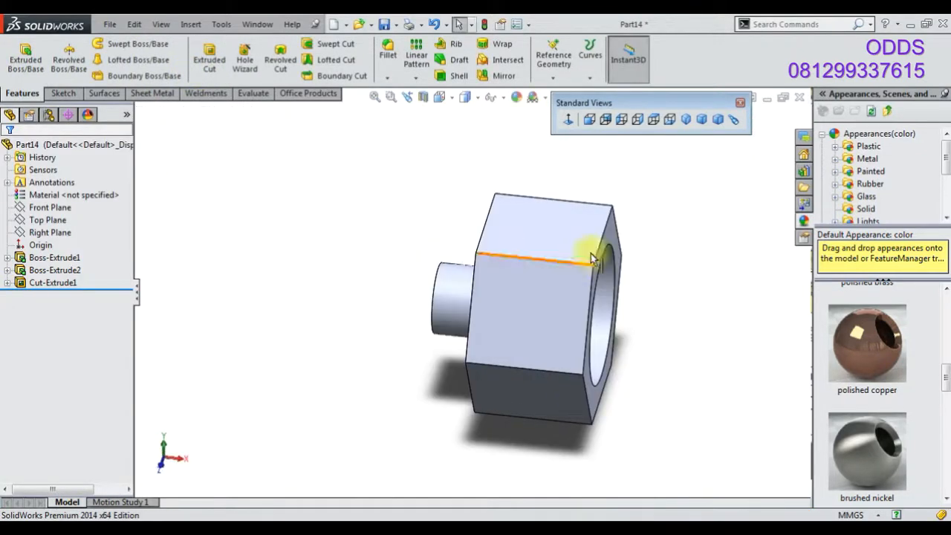
Apply the polished brass appearance to the part
click(701, 119)
scroll(889, 357, down, 5)
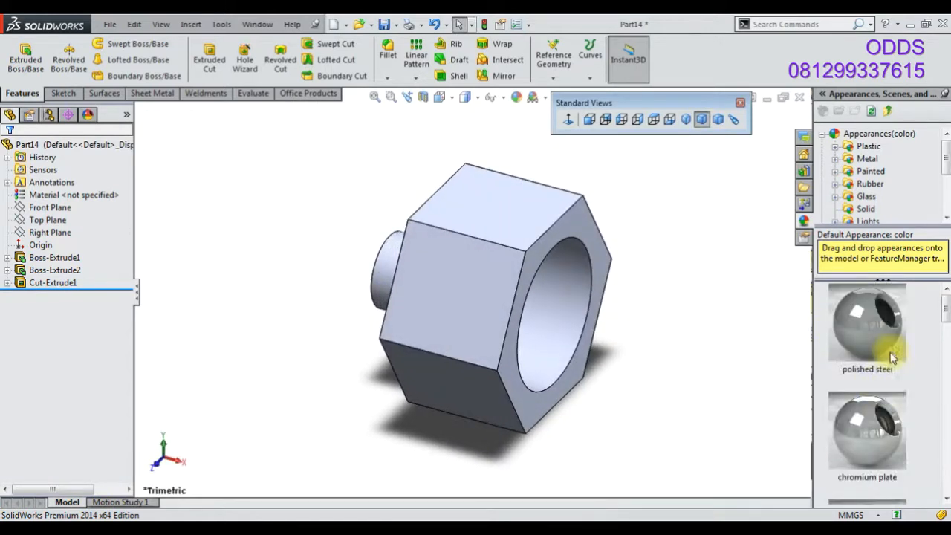
scroll(882, 353, up, 1)
scroll(883, 352, down, 3)
drag(867, 312, 398, 215)
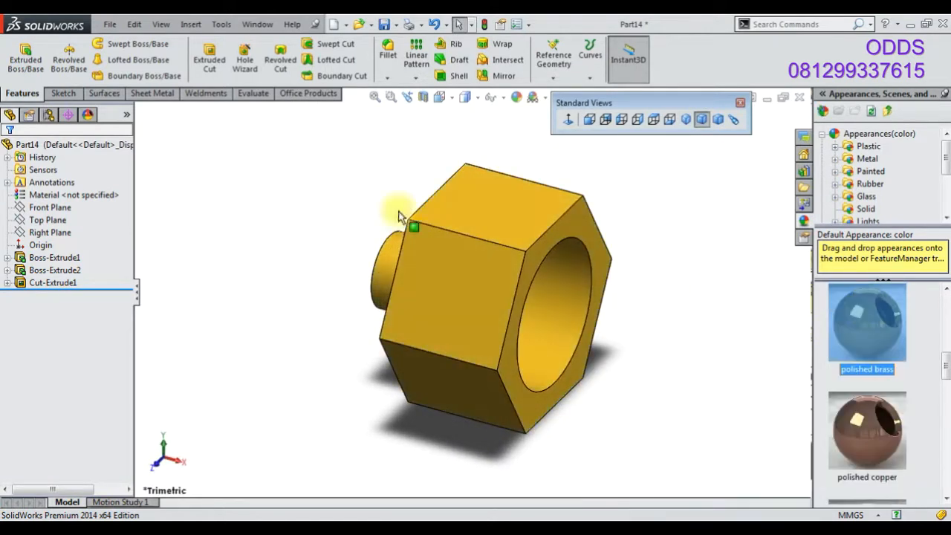
Save the part as 41
click(384, 24)
text(41)
key(Return)
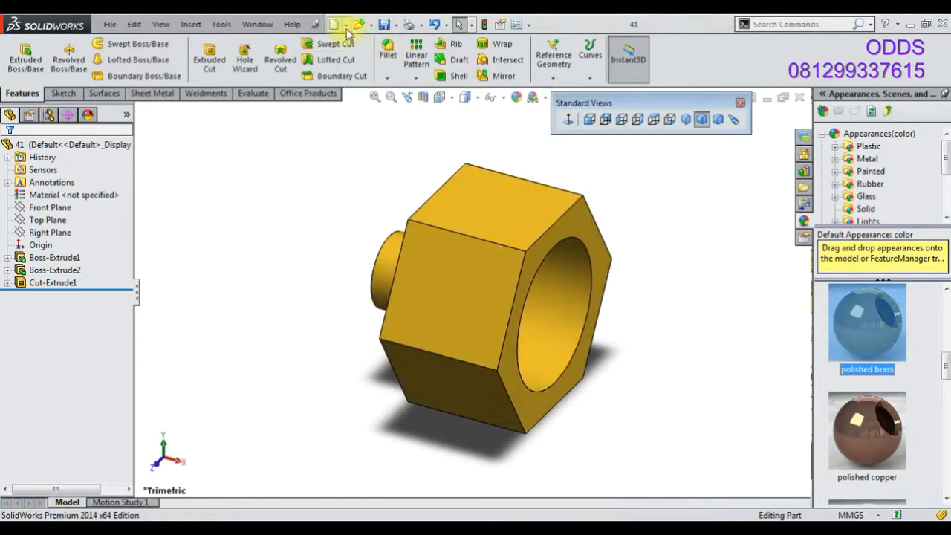
Create another new part and open a sketch on the Right Plane
click(335, 26)
key(Return)
right_click(52, 209)
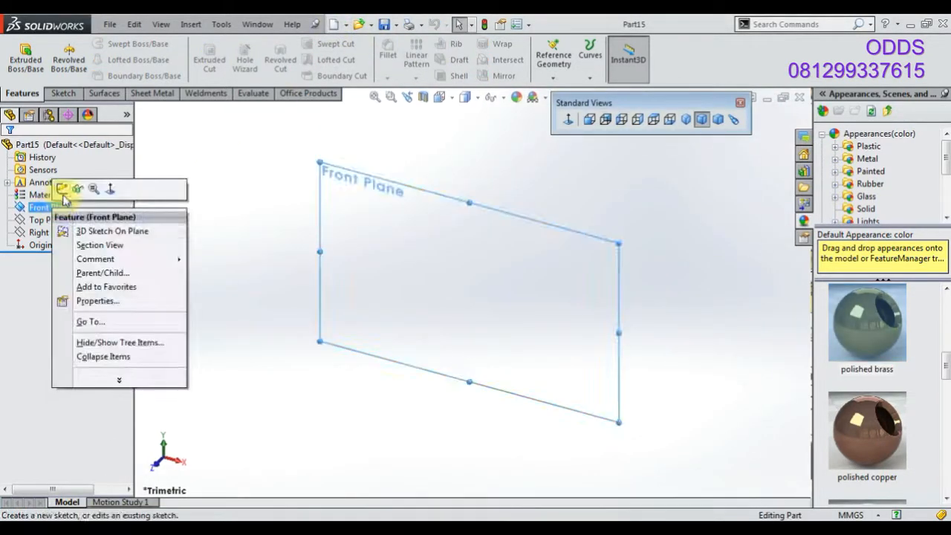
right_click(32, 233)
click(42, 212)
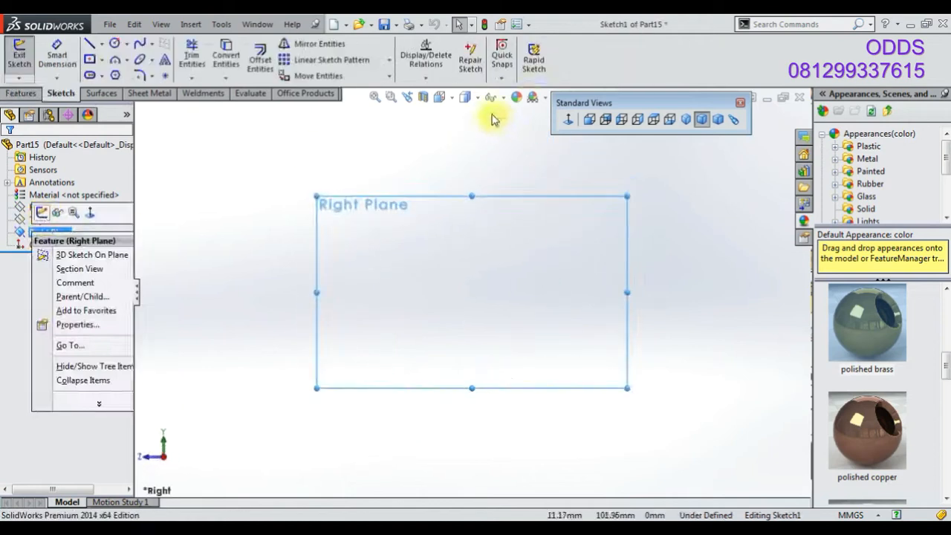
Sketch a circle at the origin and a smaller circle directly above it
click(545, 98)
click(566, 128)
click(113, 43)
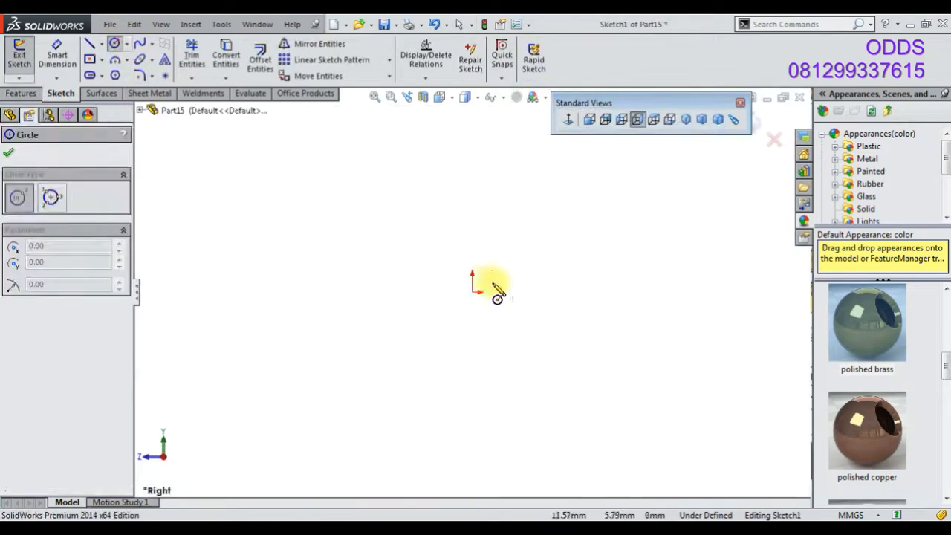
click(472, 291)
click(489, 315)
click(472, 136)
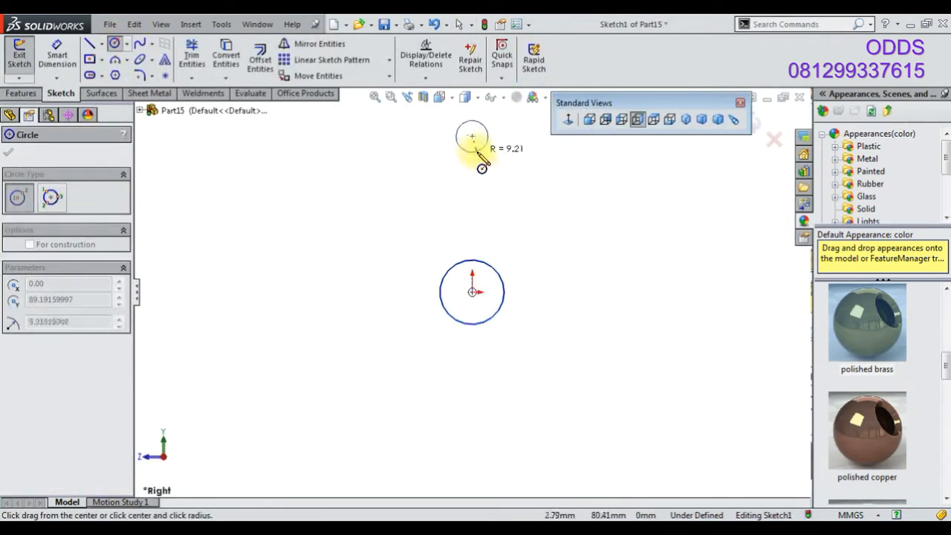
click(484, 153)
Draw a vertical centerline joining the two circle centers
click(101, 43)
click(121, 71)
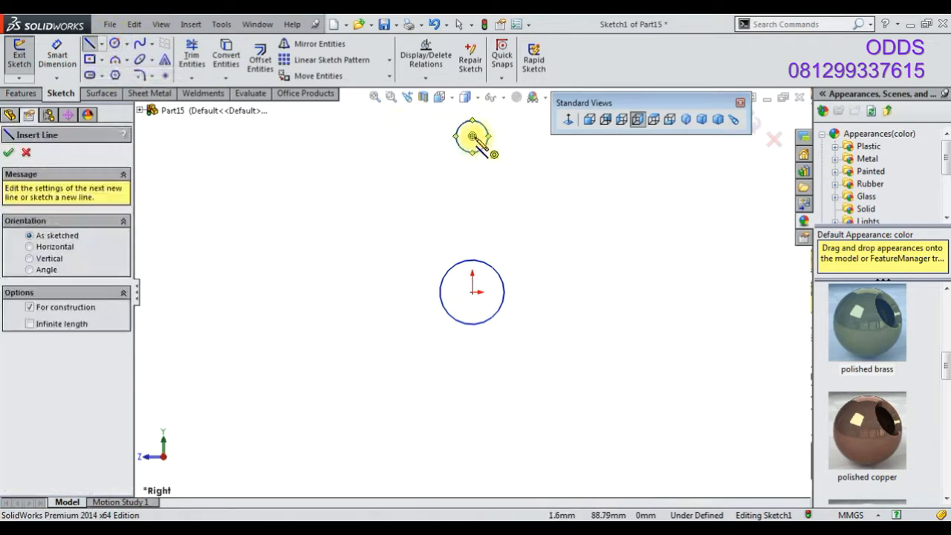
click(471, 136)
click(472, 291)
Draw three connected lines around the two circles
click(89, 43)
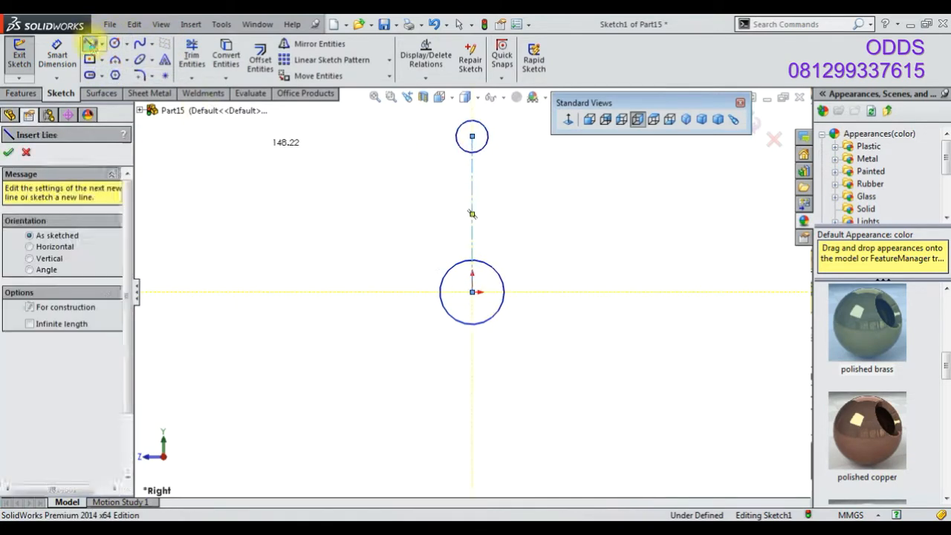
click(426, 128)
click(389, 304)
click(575, 305)
click(522, 117)
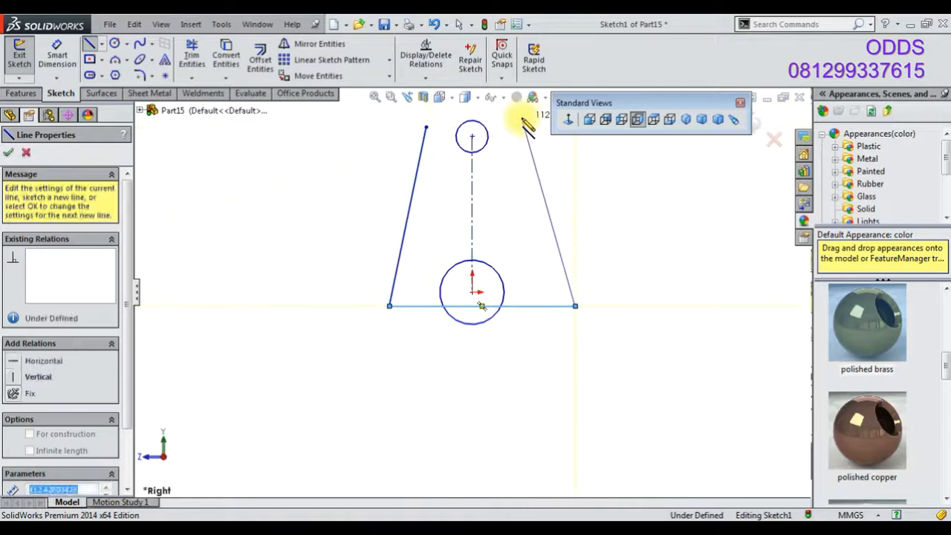
Delete the bottom and right lines, keeping the left line
right_click(391, 153)
click(391, 153)
click(529, 306)
key(Delete)
click(570, 285)
key(Delete)
Attach the left line's upper endpoint to the small circle
click(423, 143)
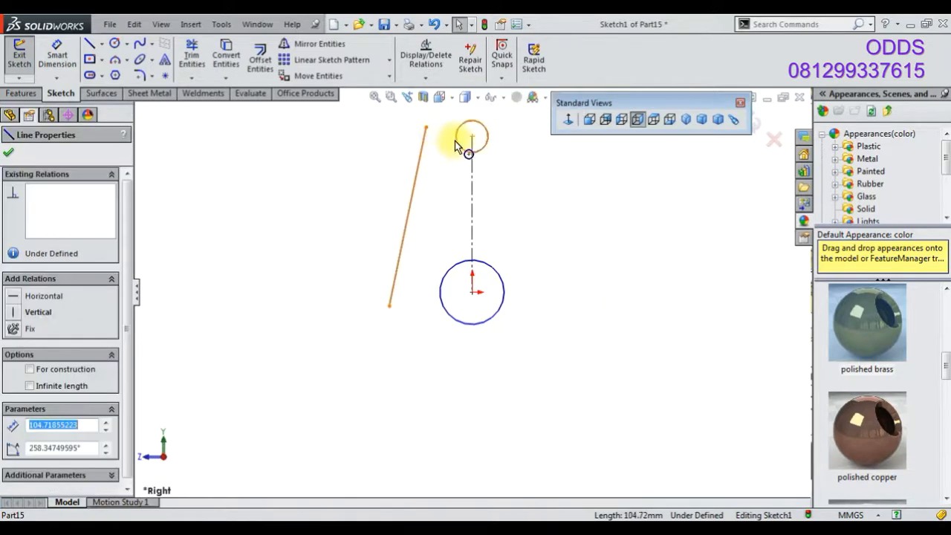
ctrl+click(456, 141)
click(501, 92)
Make the left line tangent to the large circle and drag the circle to resize it
click(442, 281)
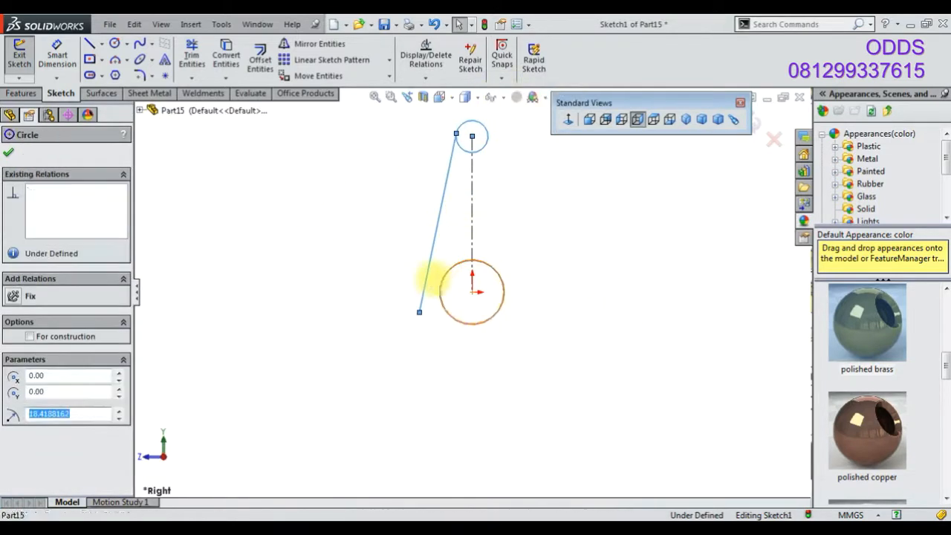
ctrl+click(426, 277)
click(465, 220)
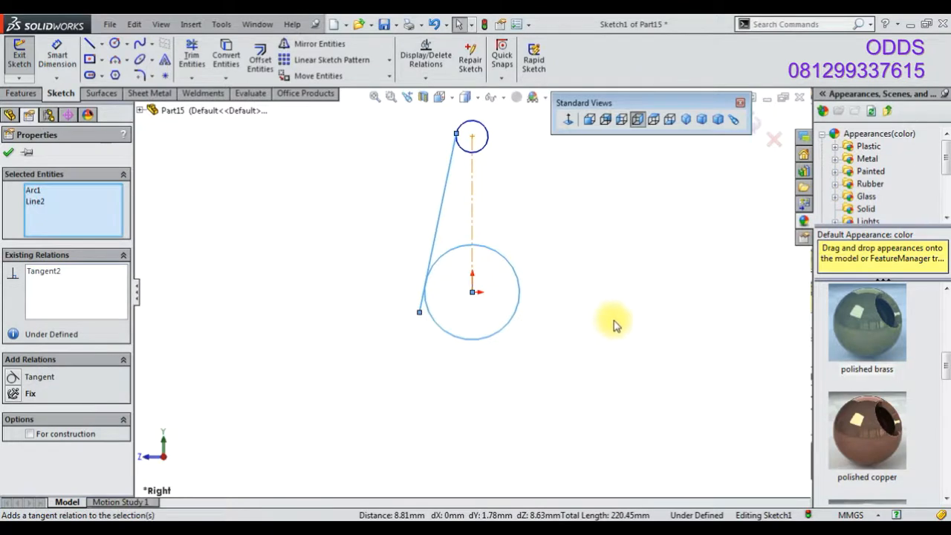
click(613, 323)
drag(520, 298, 506, 322)
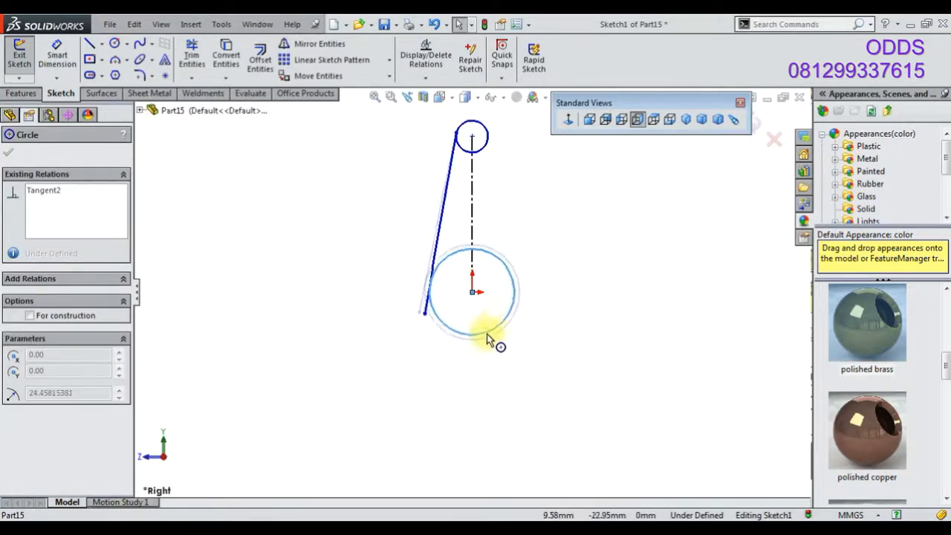
click(646, 364)
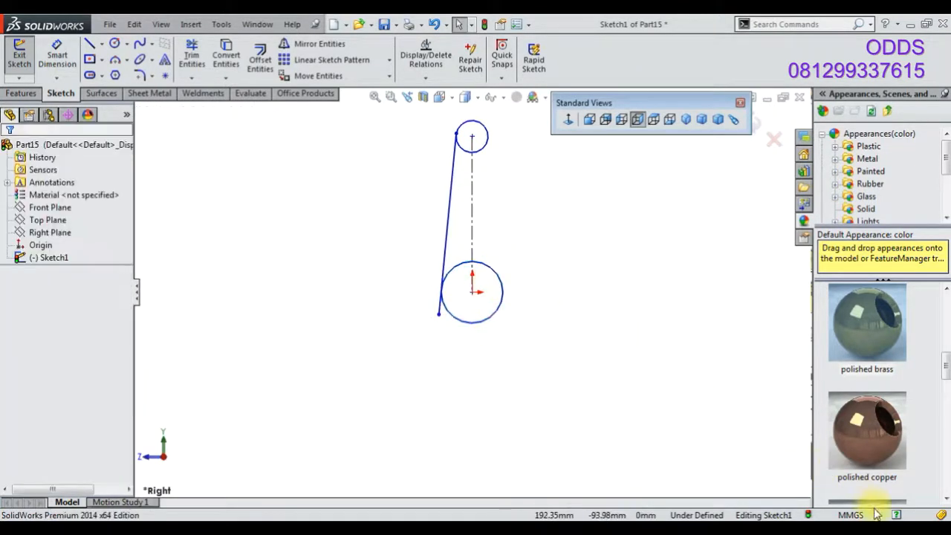
Sketch a small concentric circle at the origin
click(115, 43)
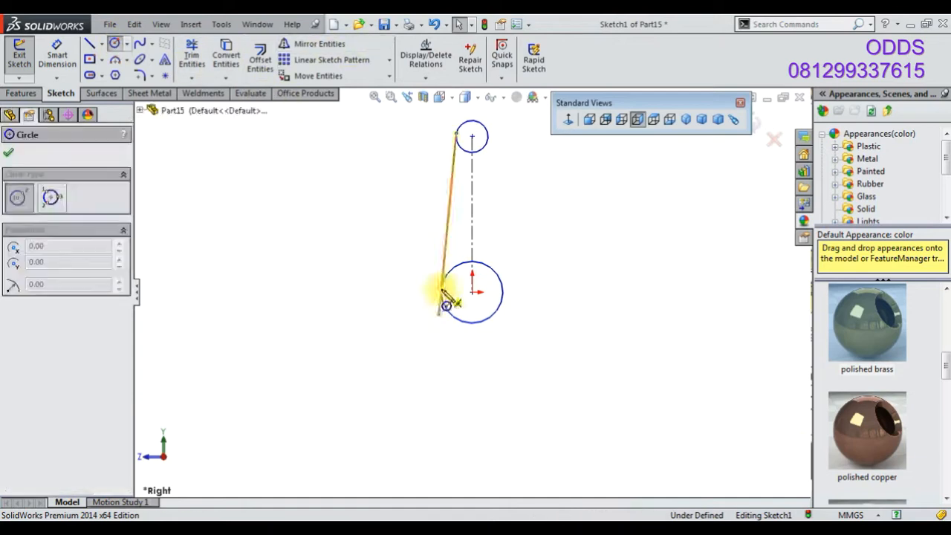
click(471, 292)
click(482, 302)
Dimension the centerline length as 40 mm
click(56, 65)
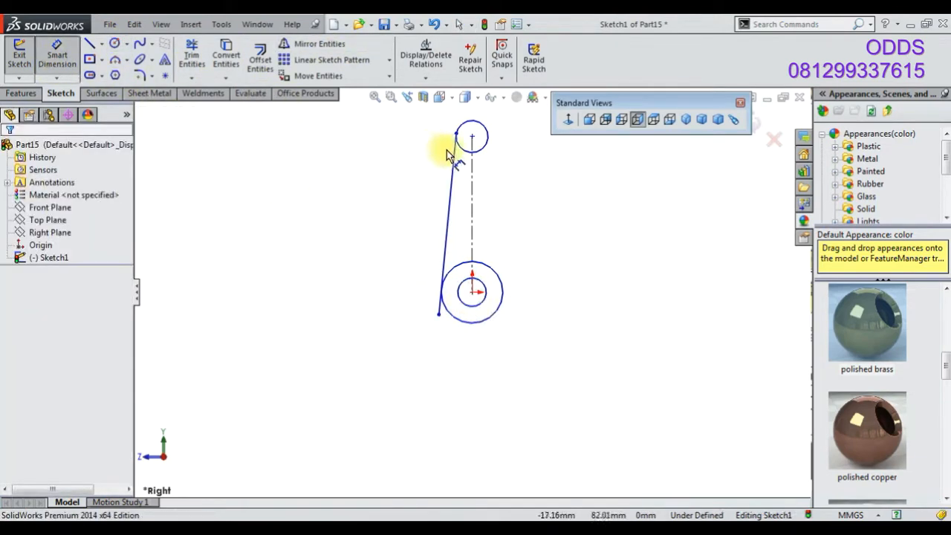
click(472, 186)
click(541, 210)
text(40)
key(Return)
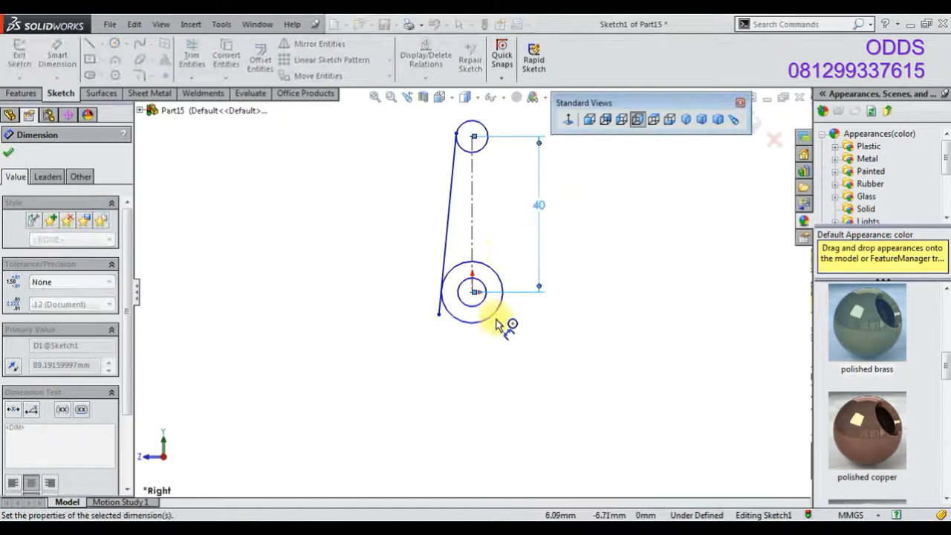
Dimension the inner origin circle to 12 mm and the top circle to 5 mm diameter
click(488, 309)
click(477, 368)
key(Return)
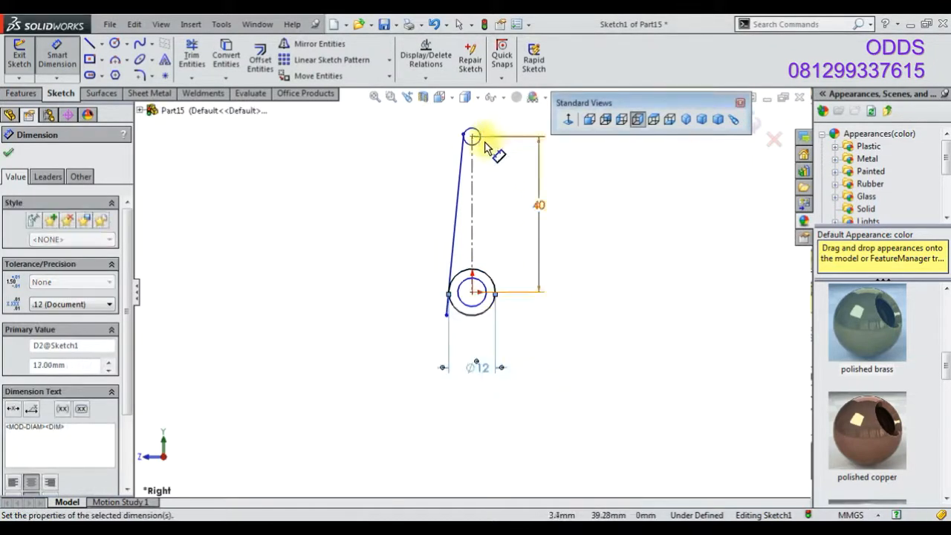
click(477, 134)
click(490, 125)
text(5)
key(Return)
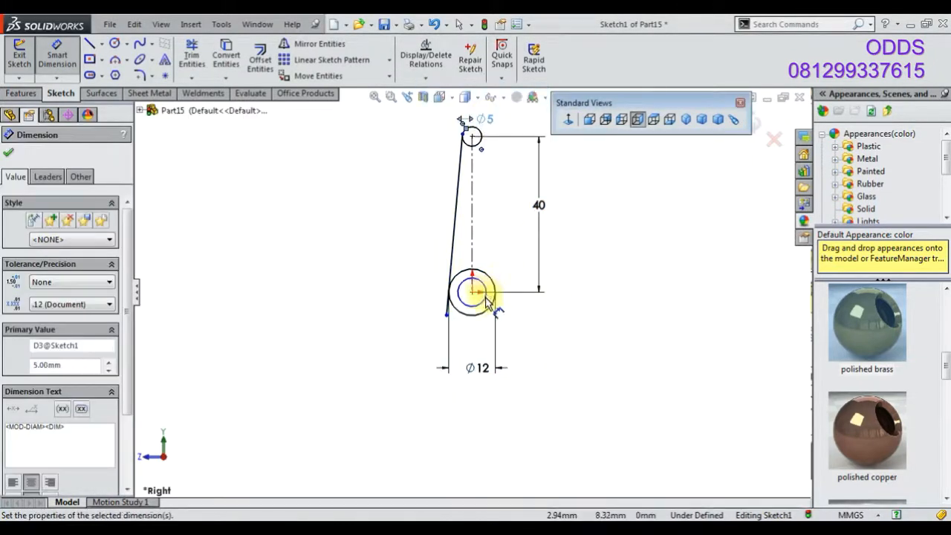
Dimension the inner circle at the origin to 6 mm diameter
scroll(484, 299, down, 3)
click(484, 337)
click(549, 369)
text(6)
key(Return)
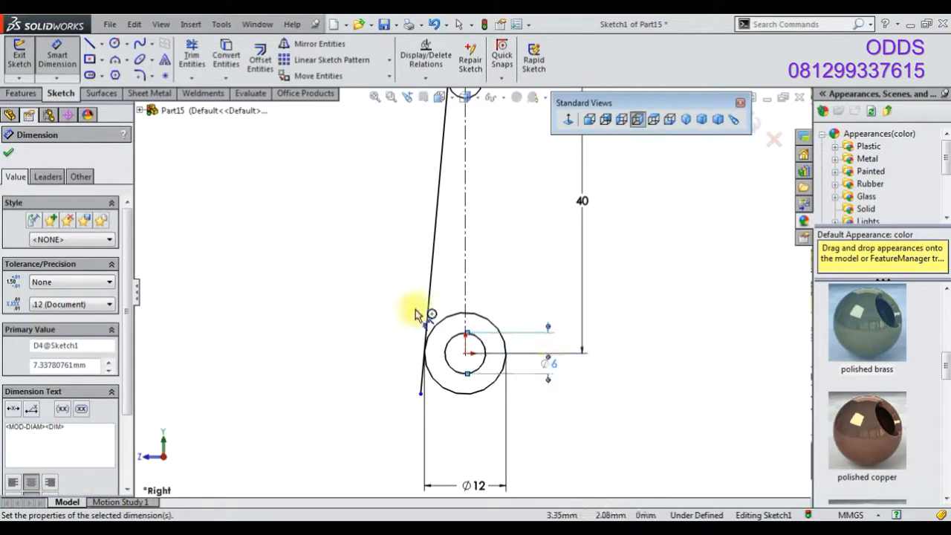
Try to power-trim the sketch with a stroke along the left tangent line
click(197, 67)
scroll(488, 153, up, 2)
scroll(409, 271, down, 6)
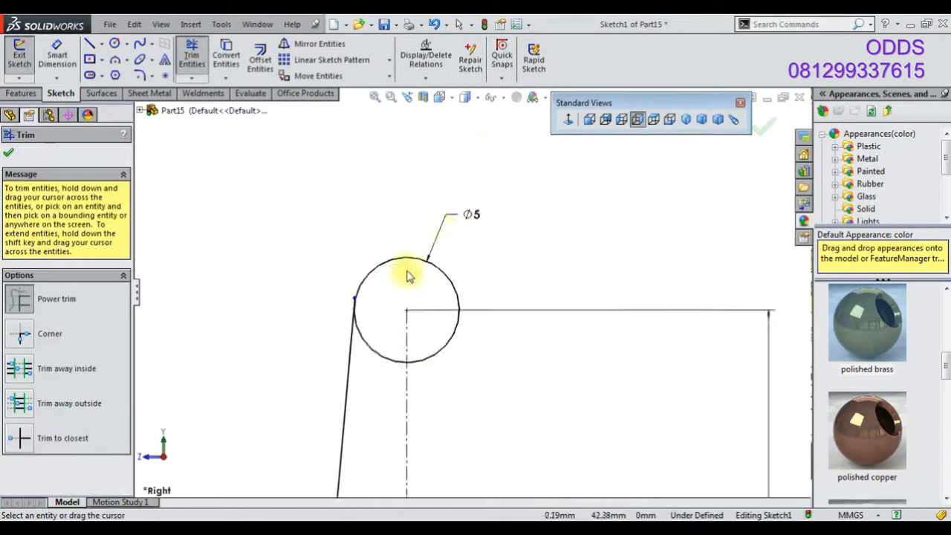
drag(336, 379, 353, 173)
scroll(473, 428, up, 9)
scroll(453, 447, down, 4)
scroll(456, 418, up, 3)
scroll(520, 149, down, 5)
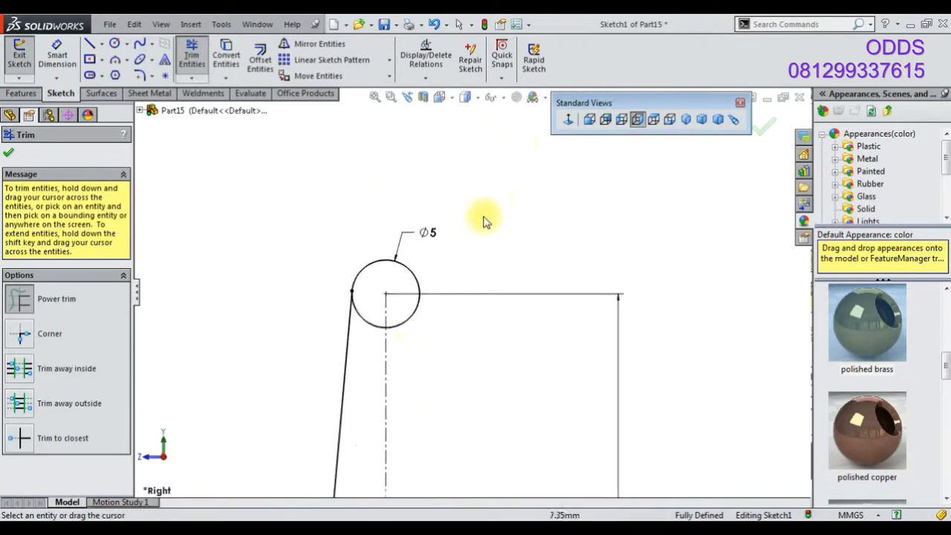
click(8, 153)
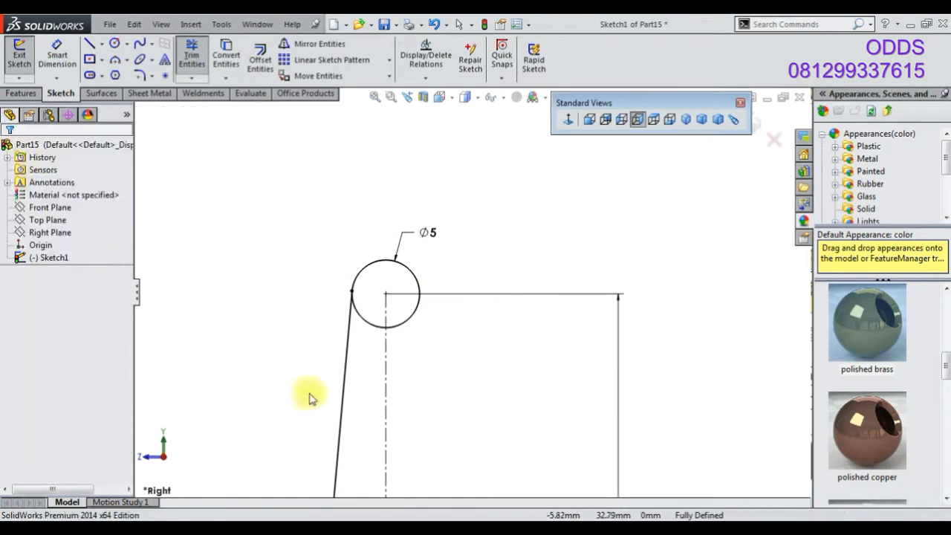
Mirror the left tangent line about the vertical centerline
click(340, 421)
click(319, 43)
click(386, 392)
click(8, 152)
Trim away the inner arcs of the top and bottom circles between the tangent lines
click(191, 53)
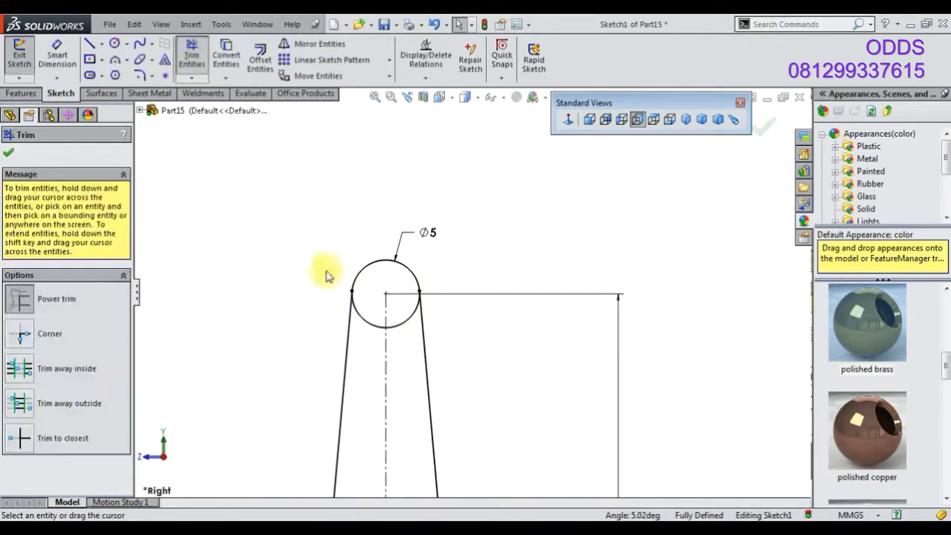
scroll(389, 343, up, 2)
mouse_move(410, 327)
mouse_down()
mouse_move(389, 343)
mouse_move(398, 343)
mouse_up()
scroll(415, 371, up, 3)
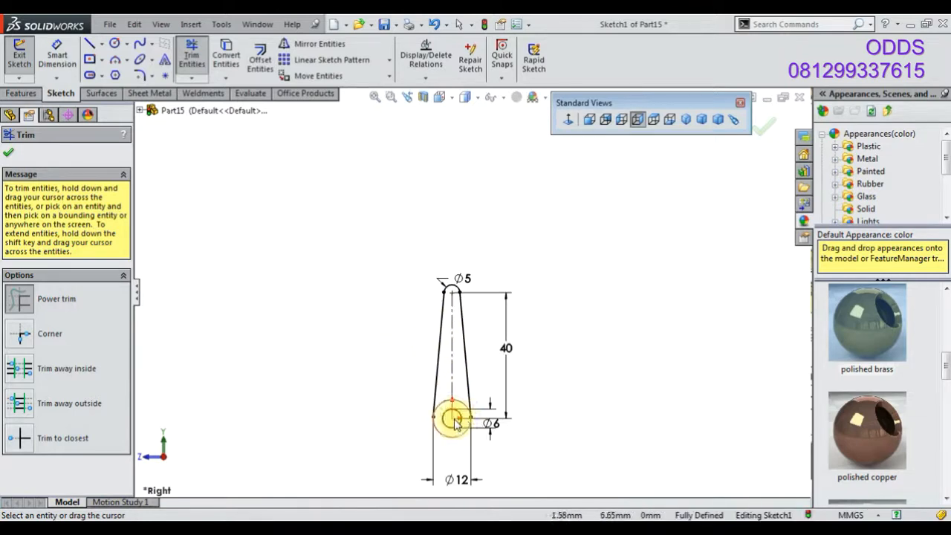
scroll(446, 410, down, 3)
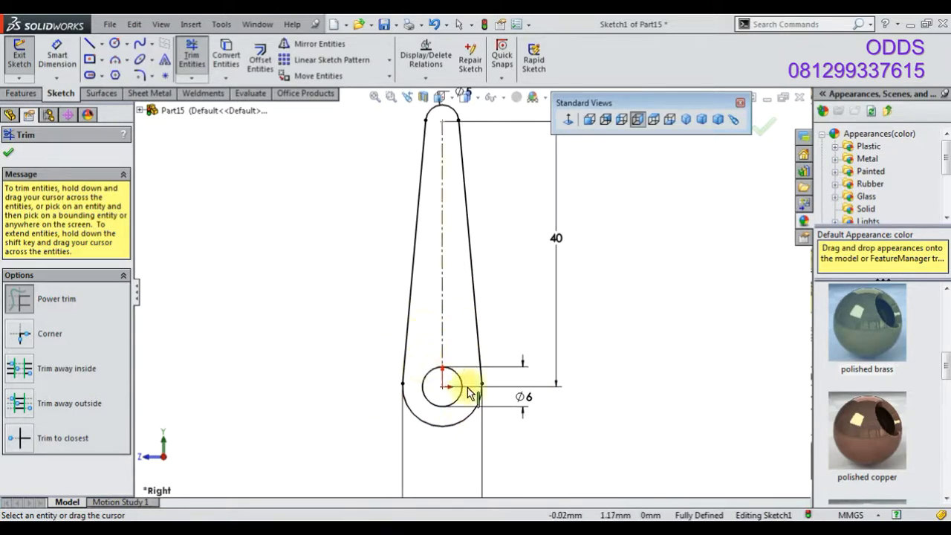
scroll(469, 394, down, 4)
Extrude the link profile mid-plane 3 mm
click(685, 121)
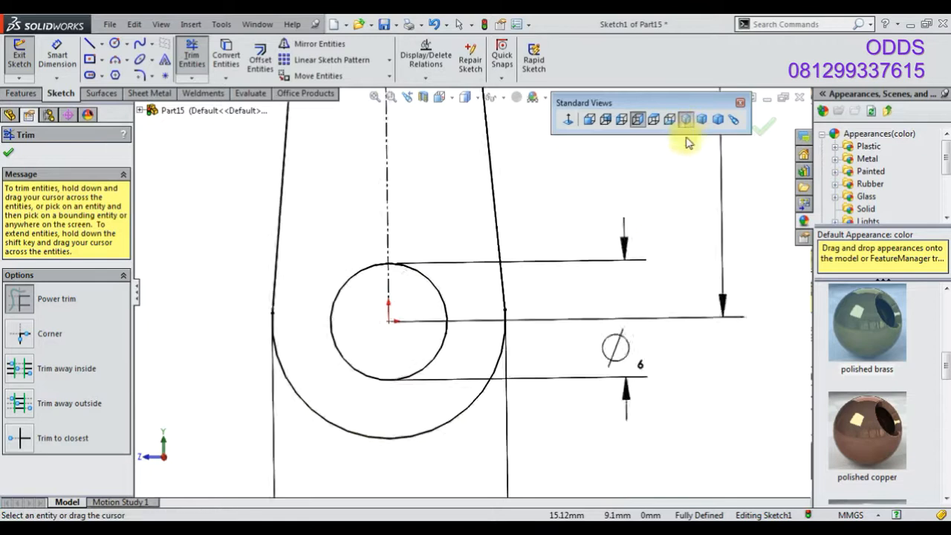
click(31, 95)
click(33, 68)
click(88, 234)
click(78, 290)
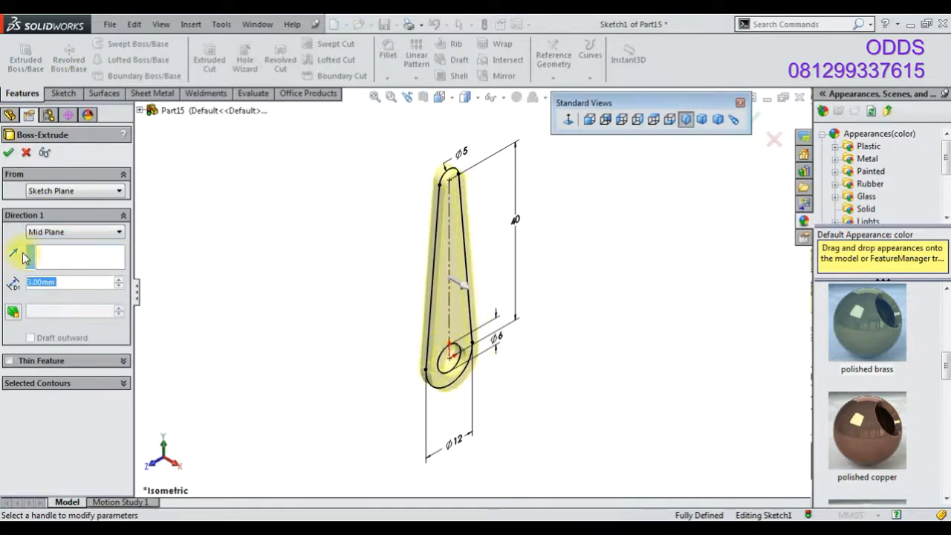
key(Return)
Apply the polished steel appearance to the link and save the part as 42
scroll(899, 328, up, 4)
double_click(887, 335)
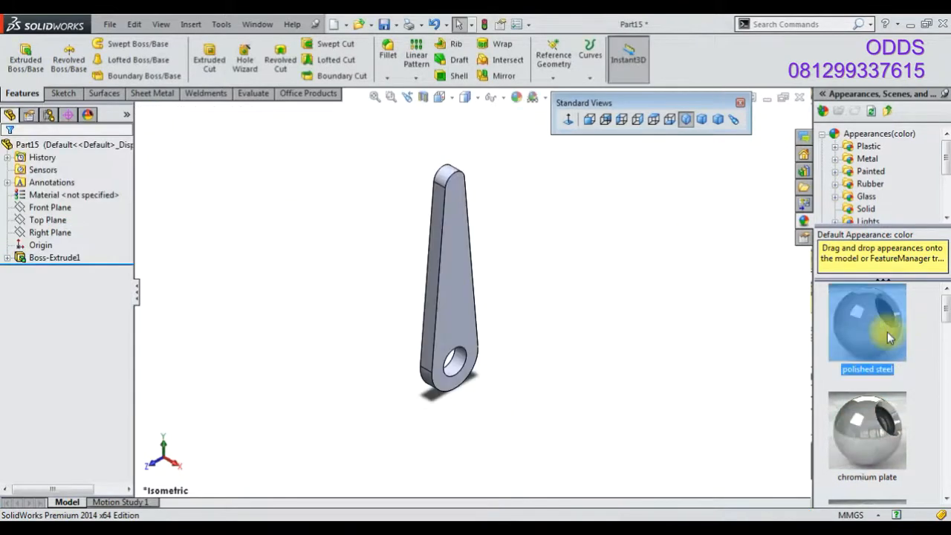
click(383, 26)
text(42)
key(Return)
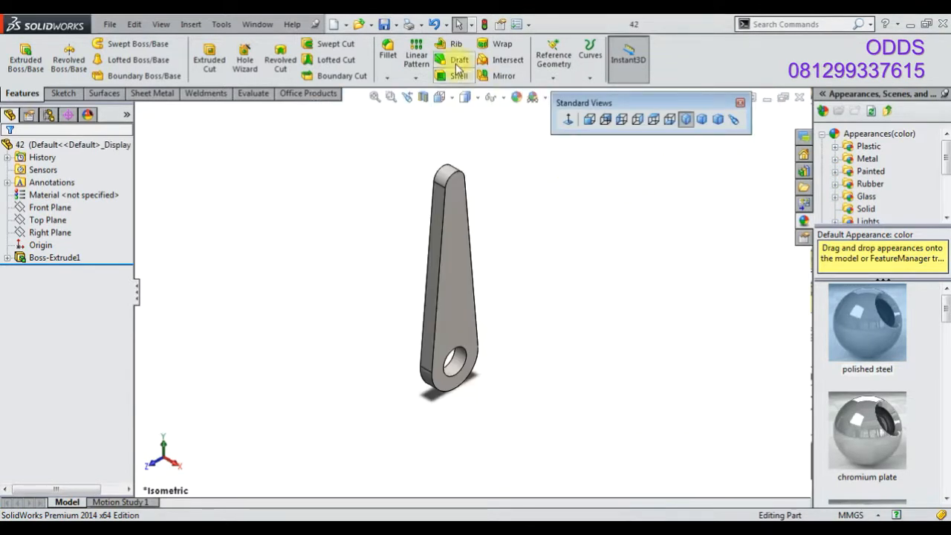
Create a new part and open a sketch on the Top Plane
click(332, 25)
key(Return)
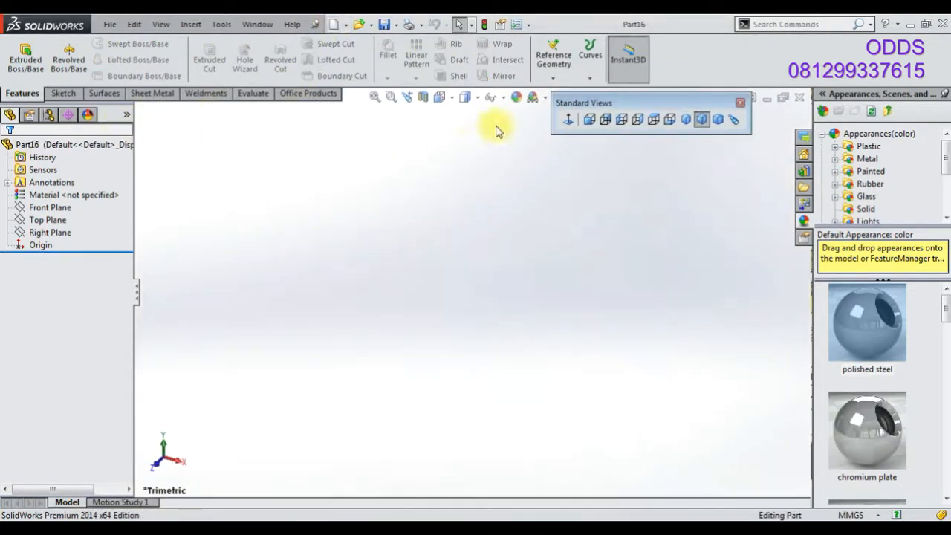
click(532, 97)
click(566, 125)
right_click(46, 207)
click(59, 186)
click(772, 141)
click(505, 287)
right_click(48, 220)
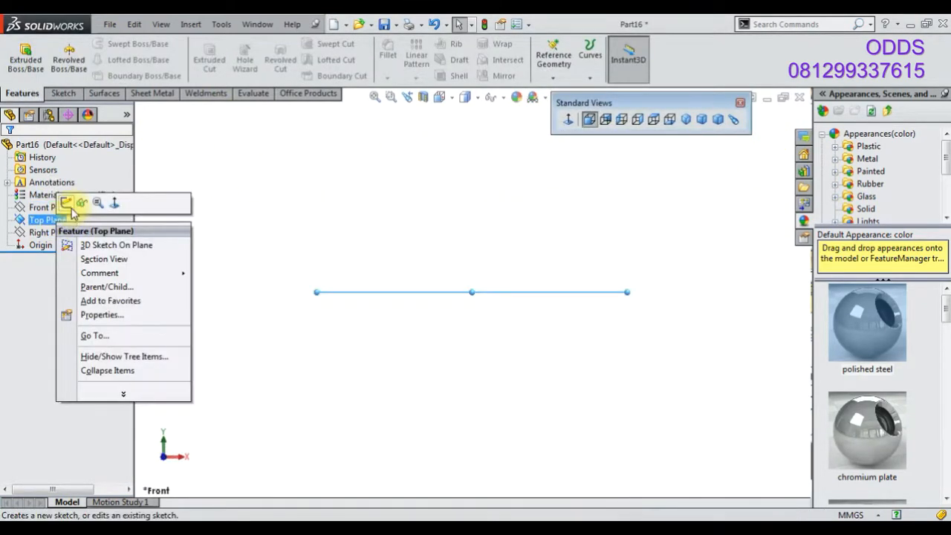
click(69, 205)
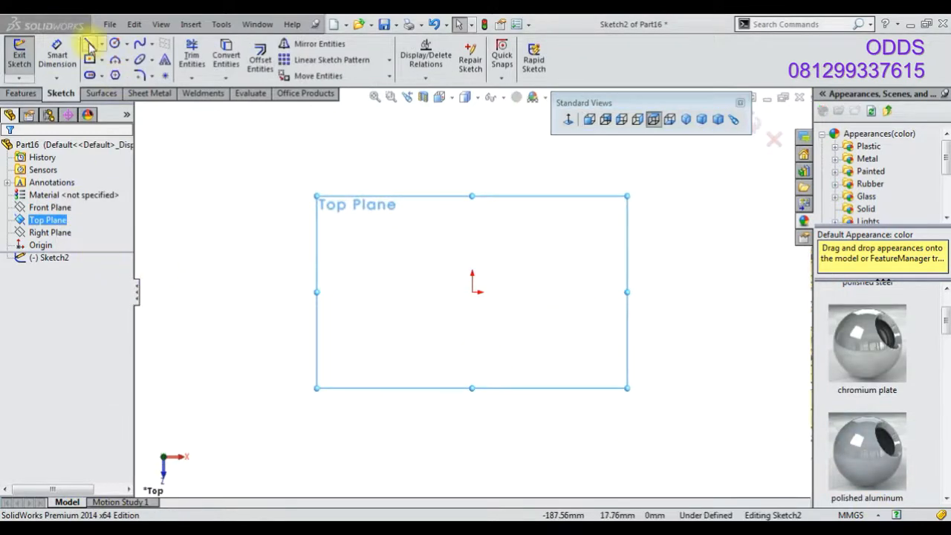
Sketch an open three-line path from the origin up, across and down, aligning its end horizontally with the origin
click(89, 46)
drag(472, 292, 479, 185)
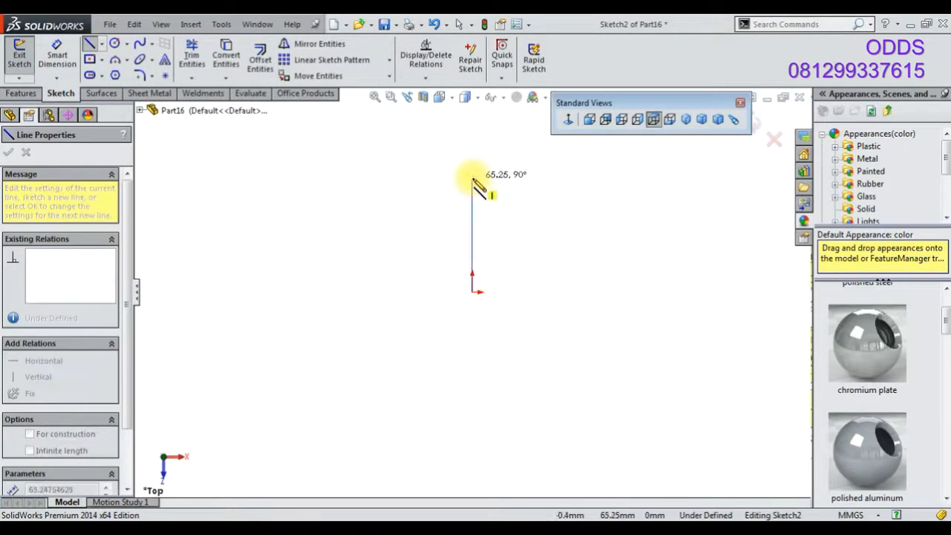
click(473, 177)
click(664, 177)
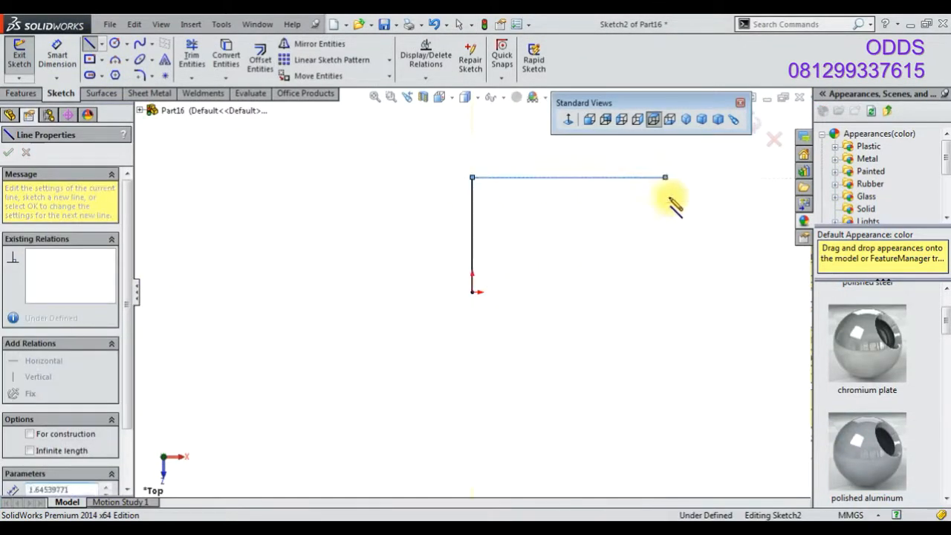
click(664, 291)
right_click(281, 176)
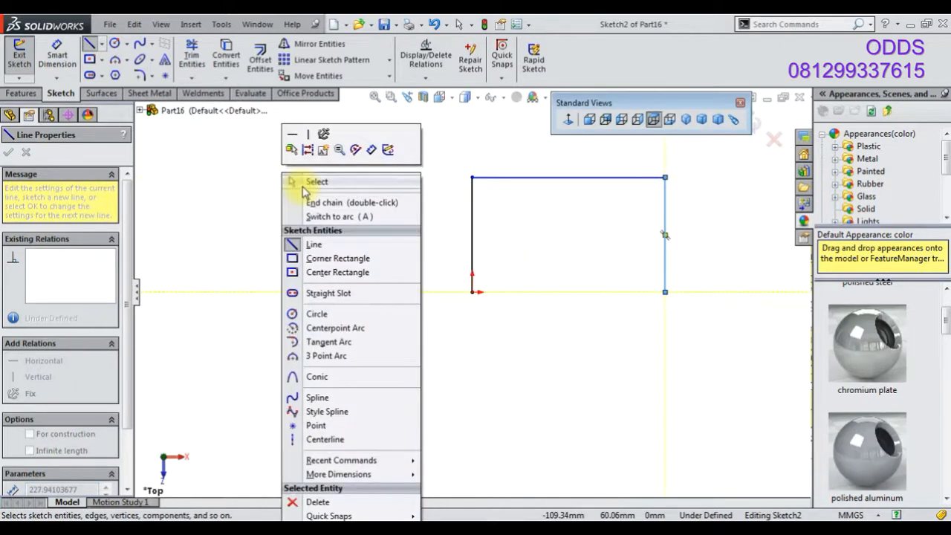
click(382, 184)
click(472, 292)
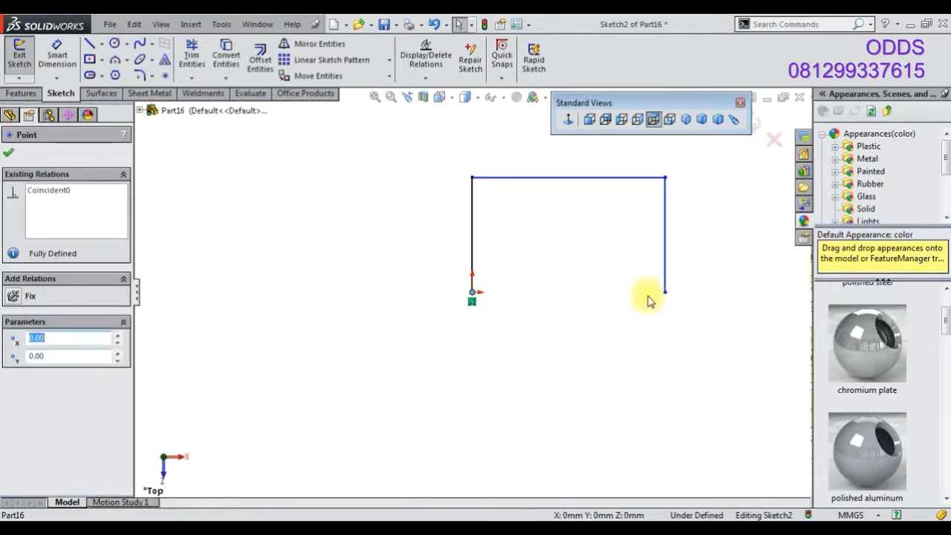
ctrl+click(664, 292)
click(707, 234)
Dimension the left vertical line as 48 mm
click(57, 58)
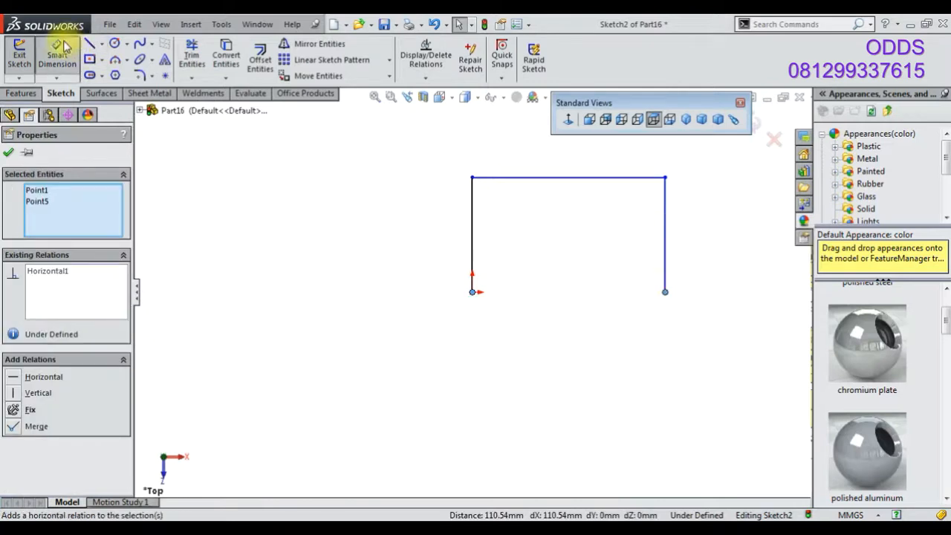
click(472, 259)
click(420, 253)
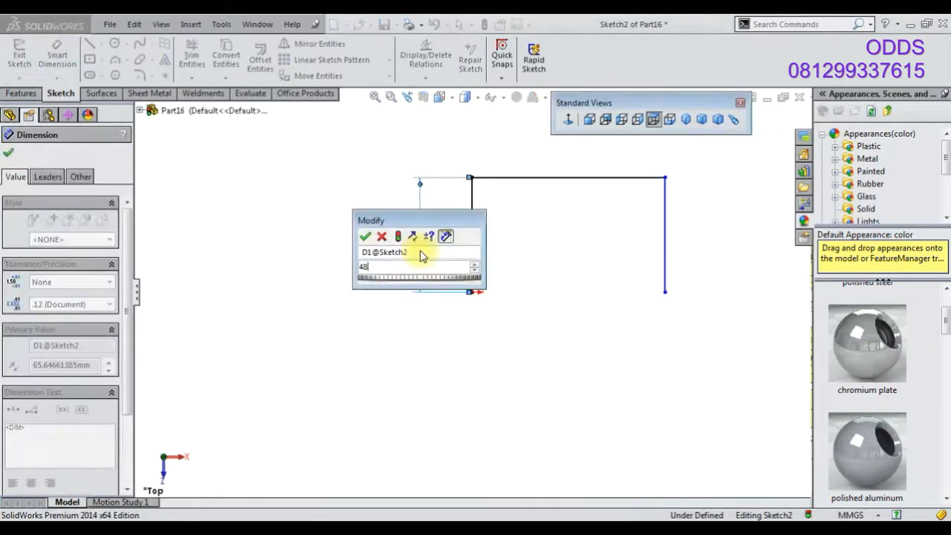
text(48)
key(Return)
Dimension the top horizontal line as 112 mm
click(542, 178)
click(547, 156)
text(112)
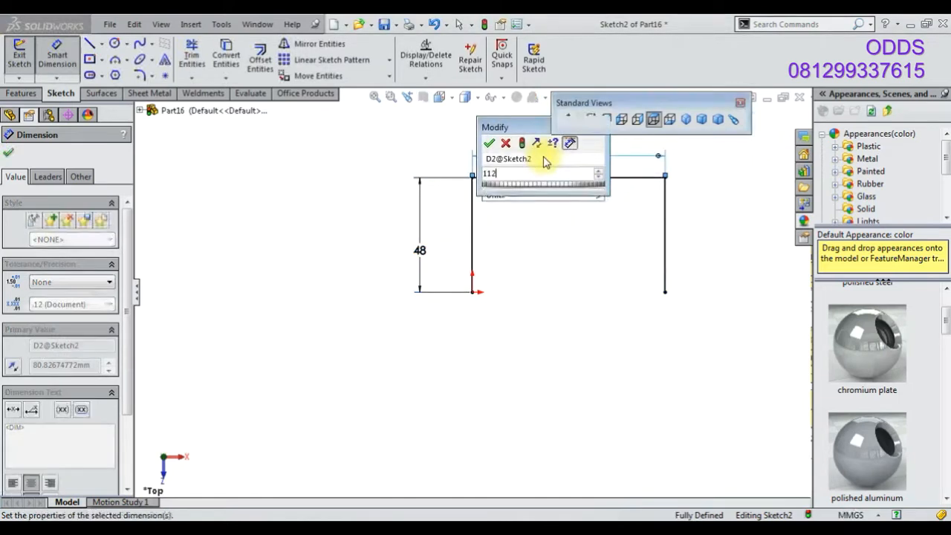
key(Return)
Round the top-left corner of the path with a 12 mm sketch fillet
click(141, 76)
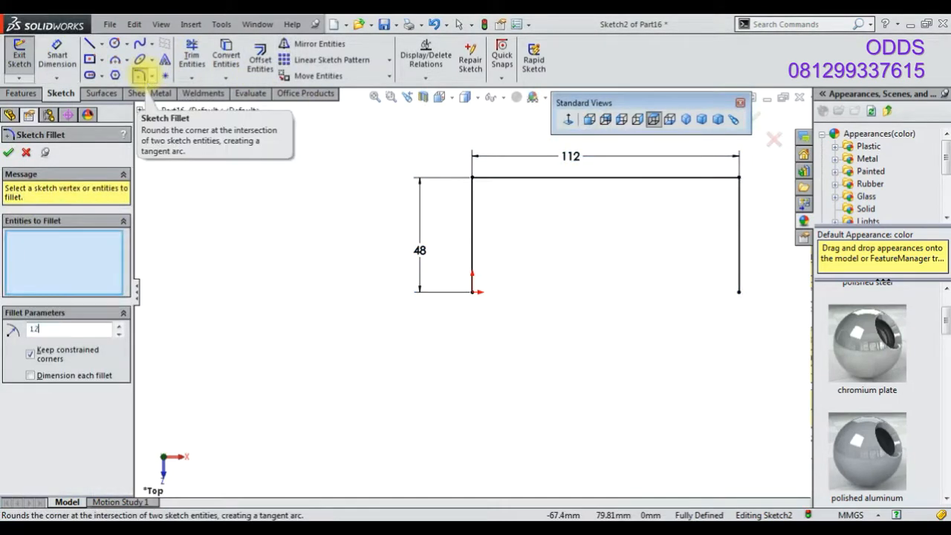
click(10, 153)
click(11, 153)
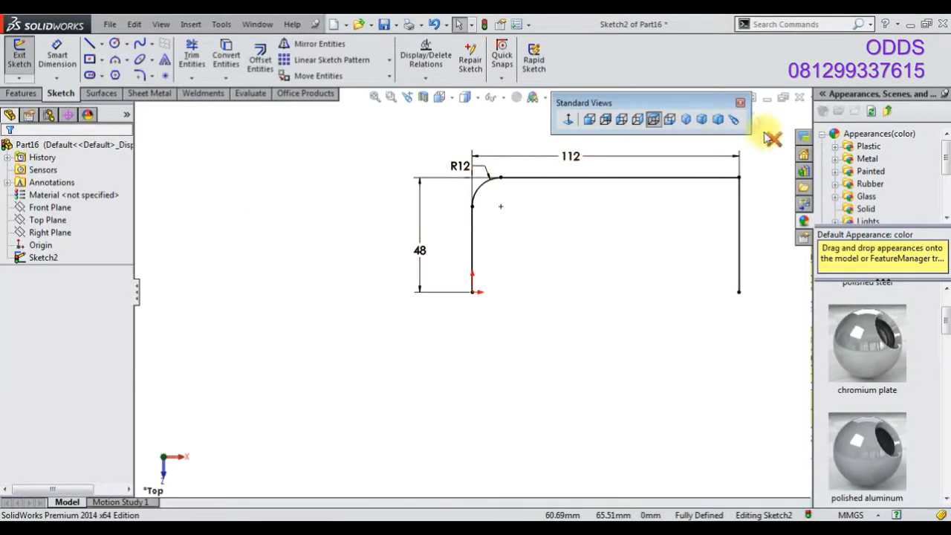
Exit the path sketch and sketch a circle at the path's start on the Front Plane
click(70, 93)
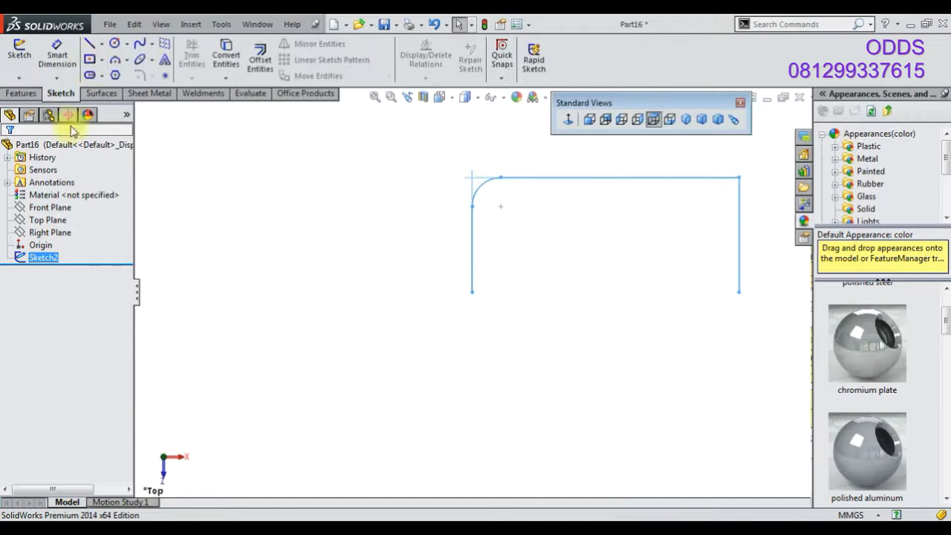
click(50, 207)
middle_drag(376, 297, 382, 226)
click(11, 59)
click(114, 43)
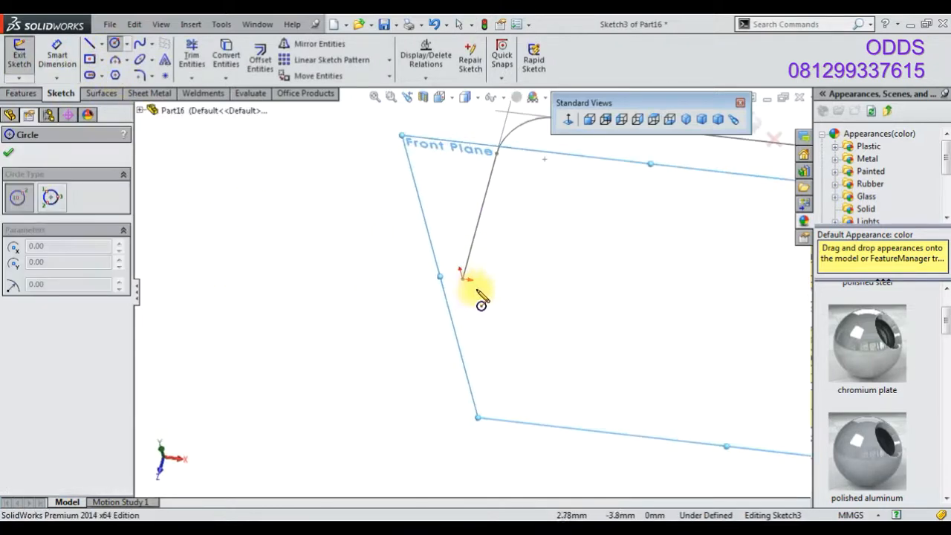
click(462, 279)
click(474, 300)
Dimension the profile circle to 6 mm diameter
click(65, 65)
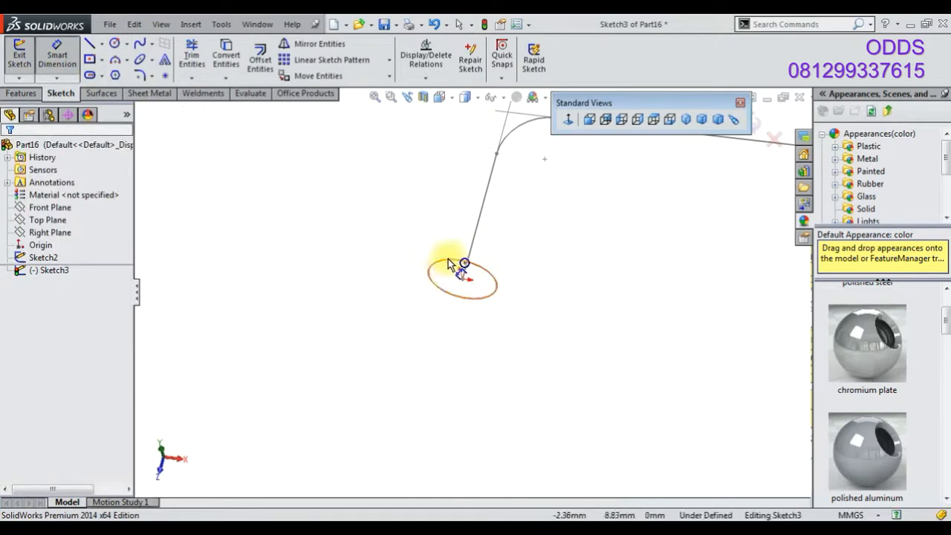
click(448, 258)
click(399, 291)
text(6)
key(Return)
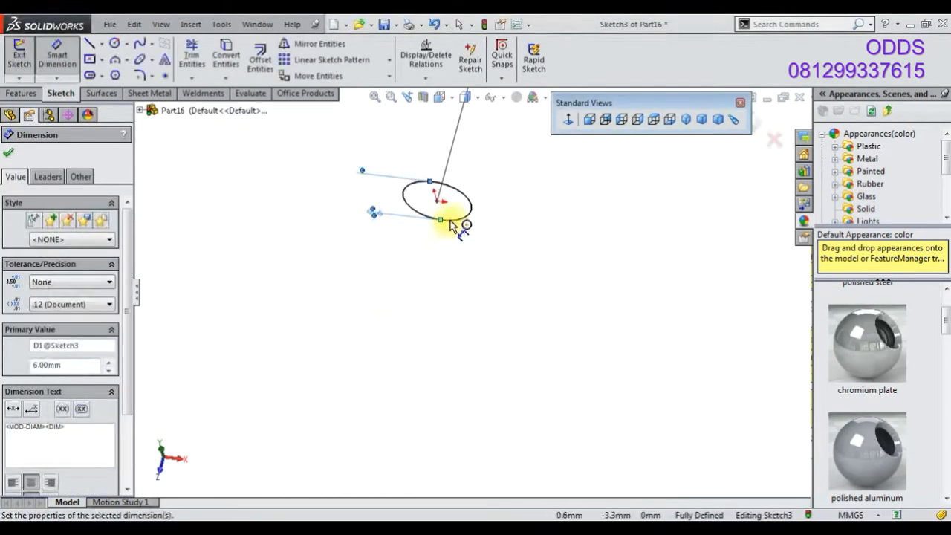
Sketch a concentric inner circle and dimension it to 5 mm diameter
click(114, 43)
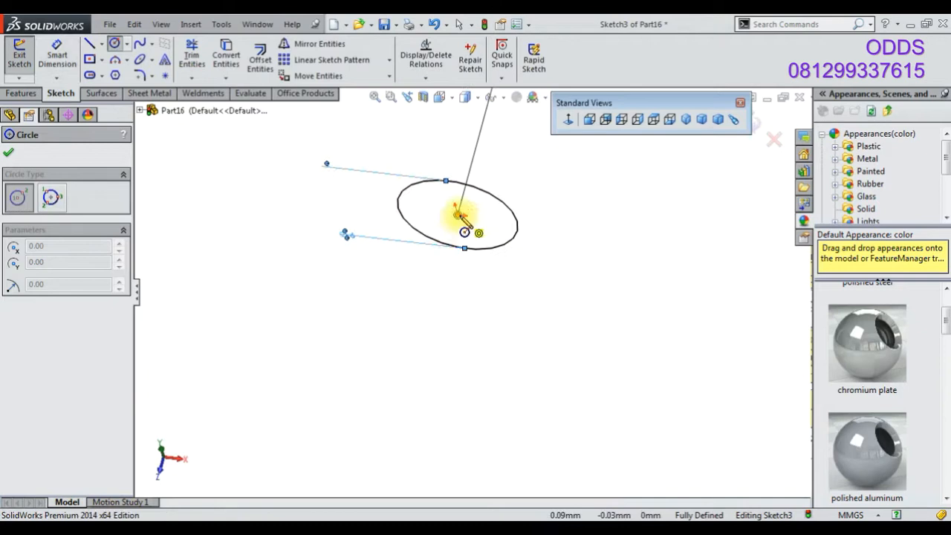
click(458, 214)
click(474, 231)
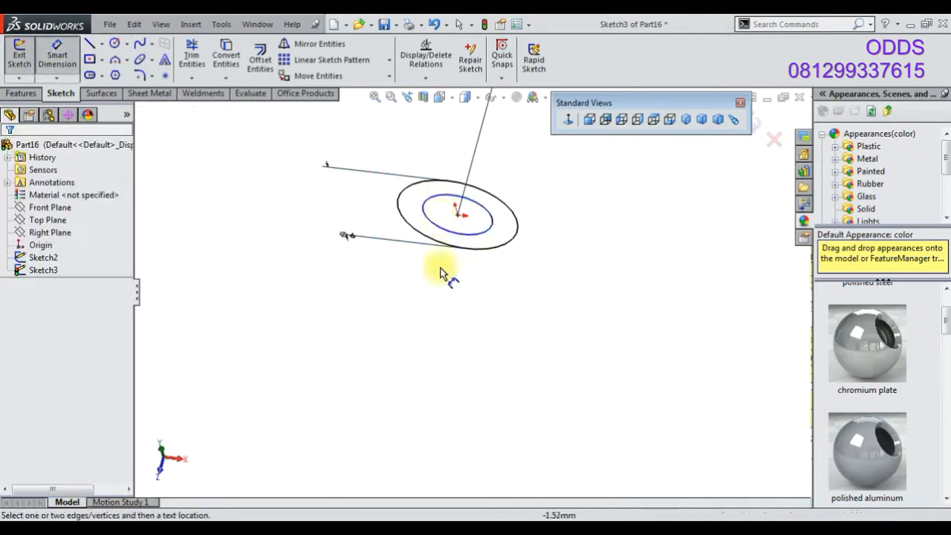
click(471, 236)
click(468, 289)
text(5)
key(Return)
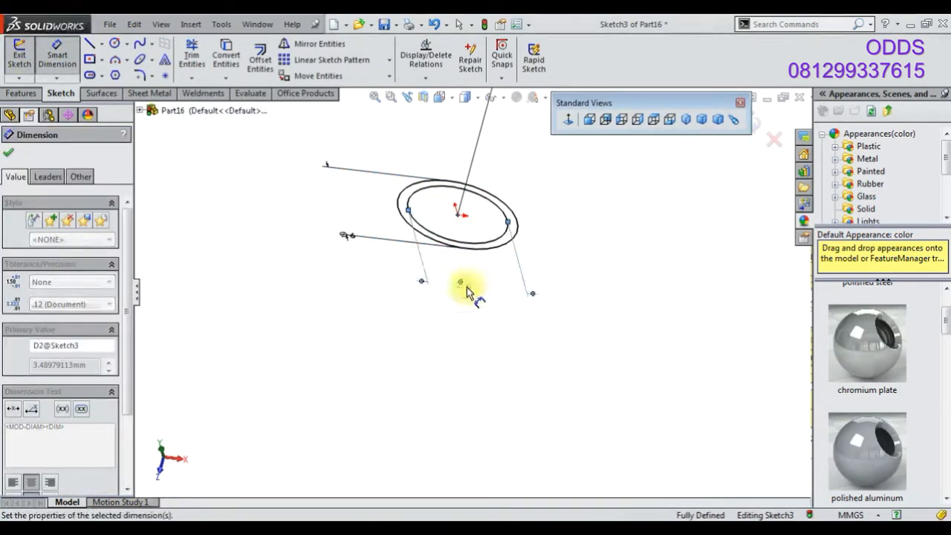
Sweep the ring profile along the filleted path to create a tube
click(754, 122)
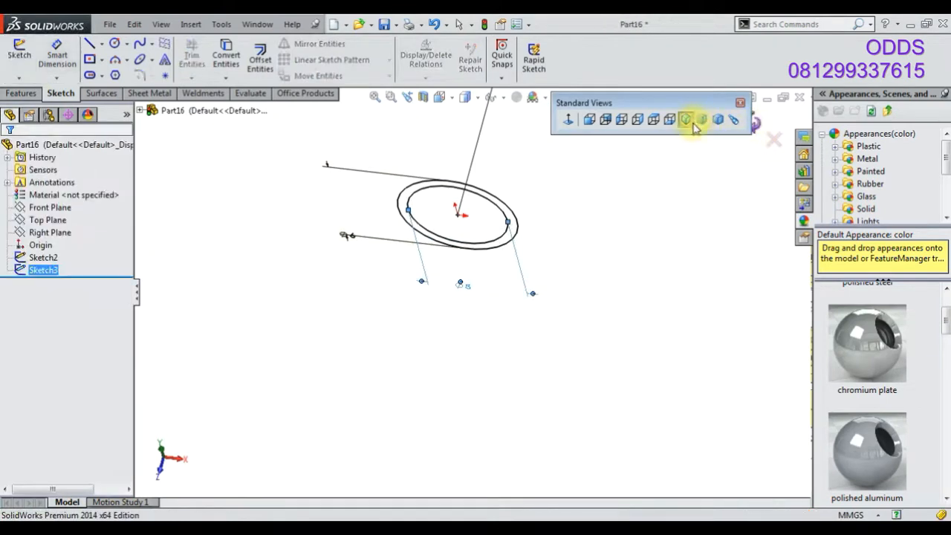
click(686, 118)
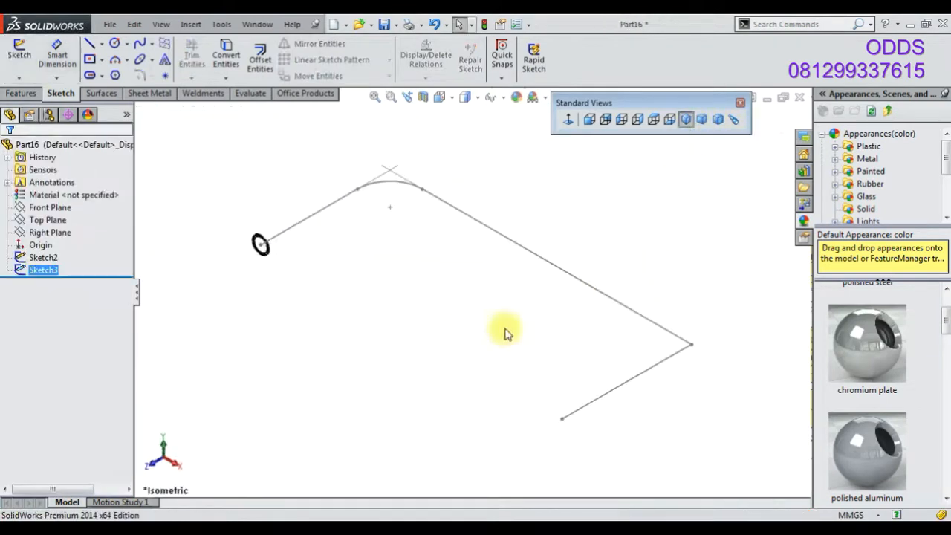
click(41, 269)
click(21, 93)
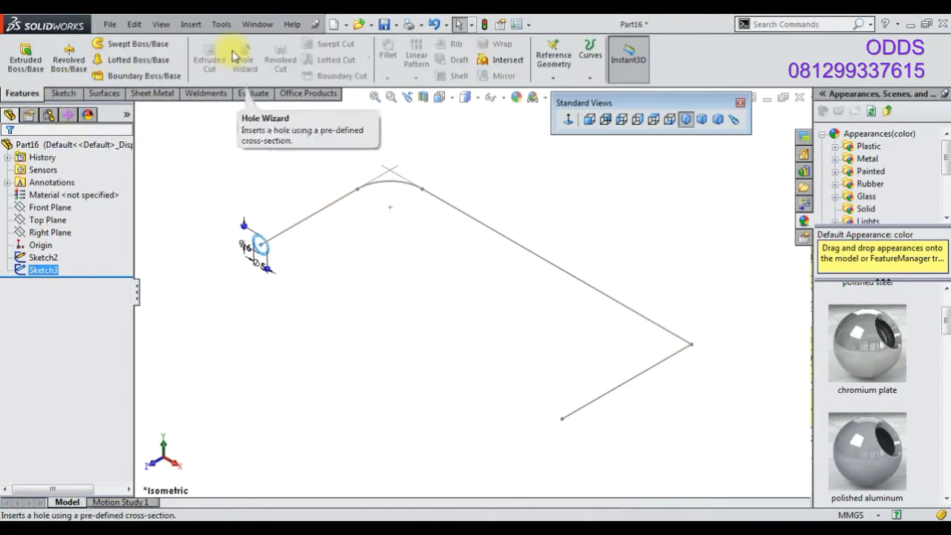
click(138, 44)
click(90, 210)
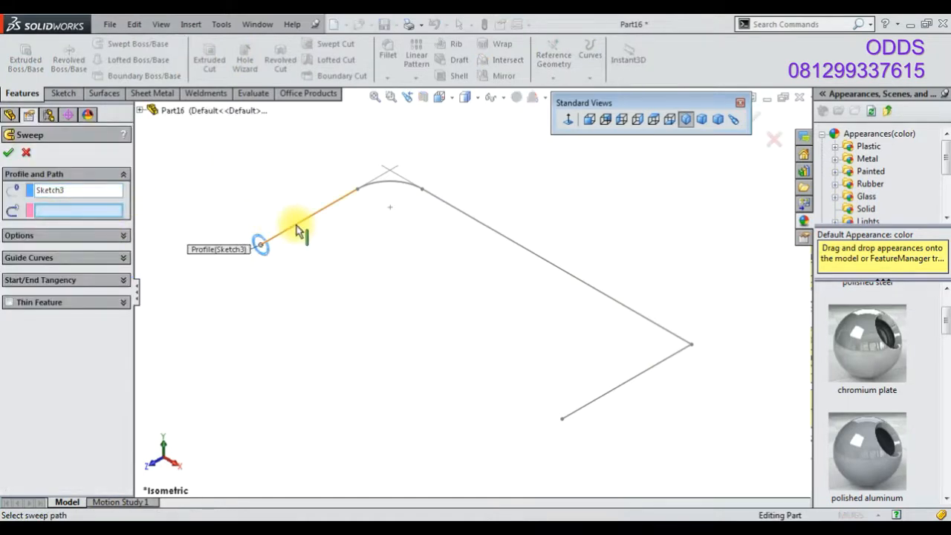
click(297, 229)
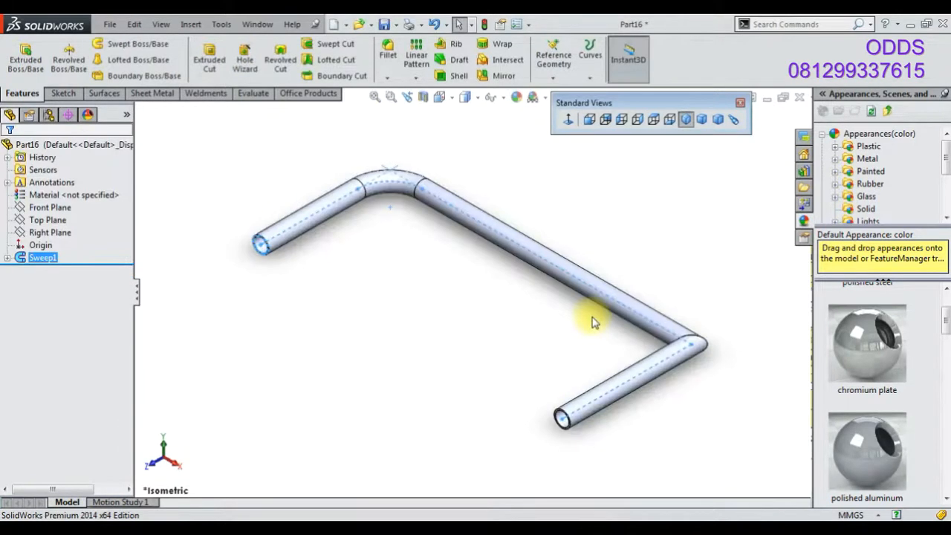
Start a sketch on the Top Plane and draw a horizontal line from the tube's corner, then a vertical line downward
click(66, 223)
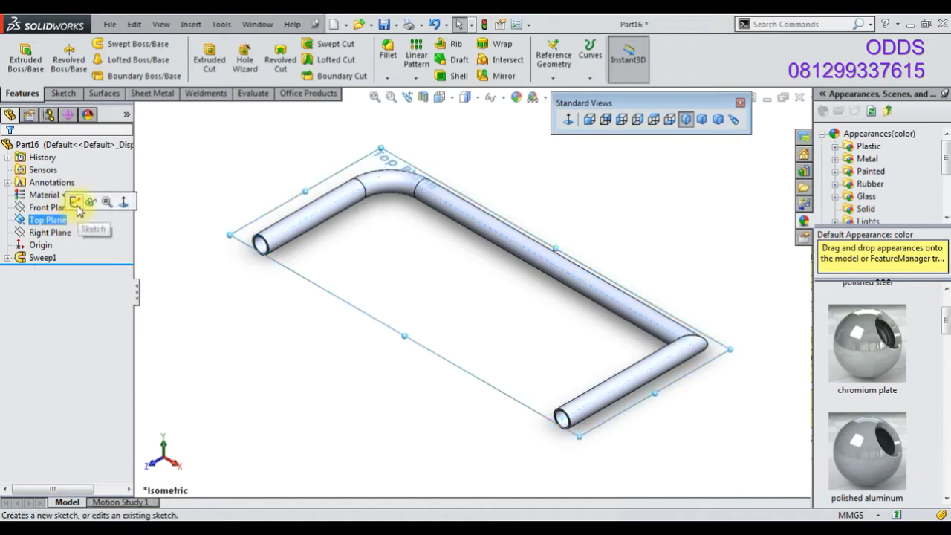
click(80, 199)
click(90, 46)
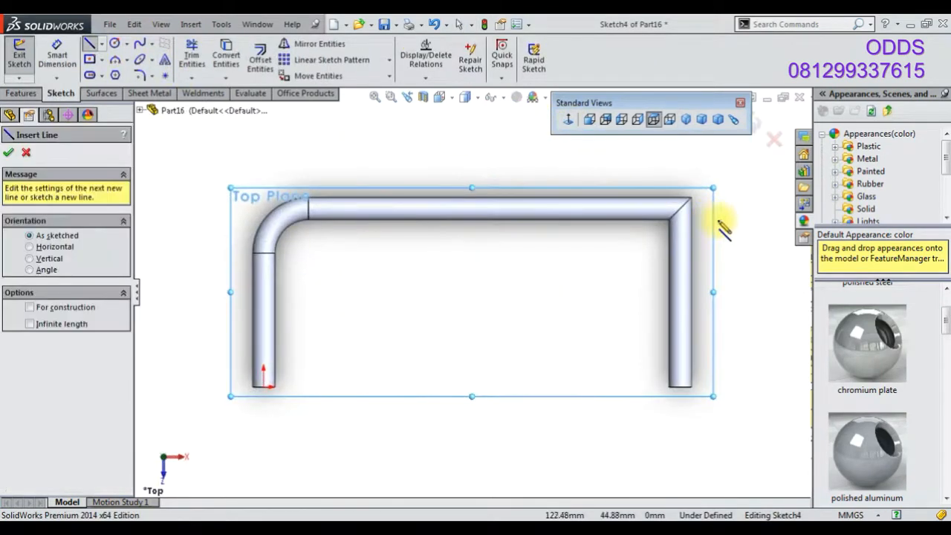
click(679, 208)
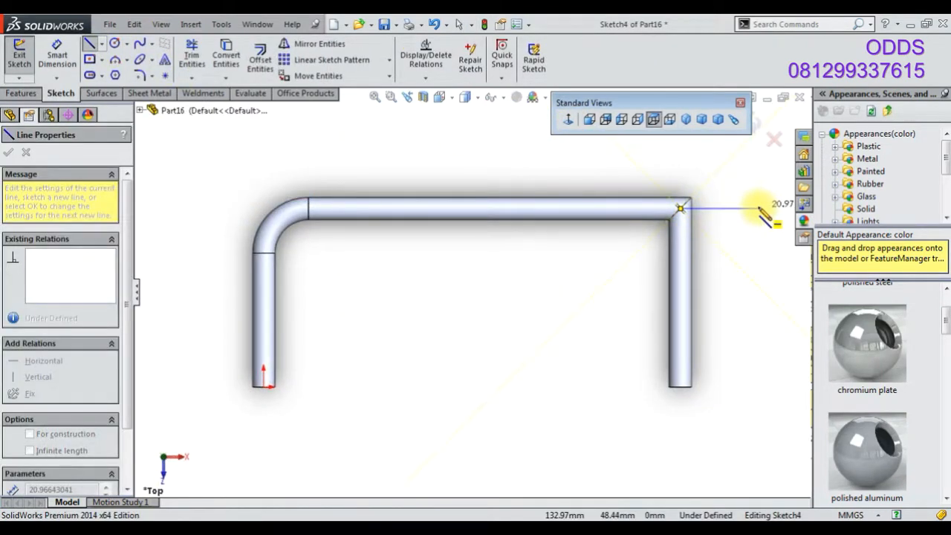
click(757, 208)
click(759, 387)
Dimension the vertical line to 48 mm
click(57, 58)
click(758, 294)
click(785, 309)
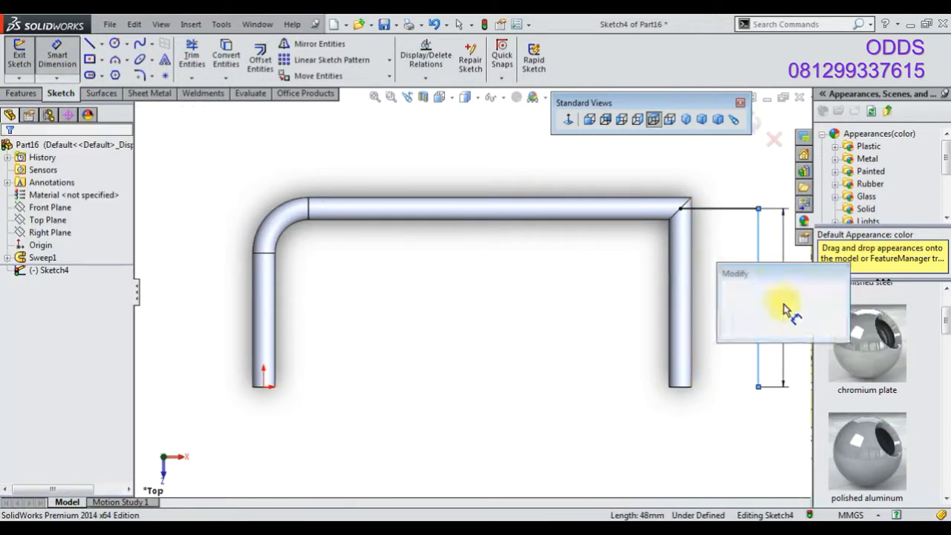
key(Return)
key(z)
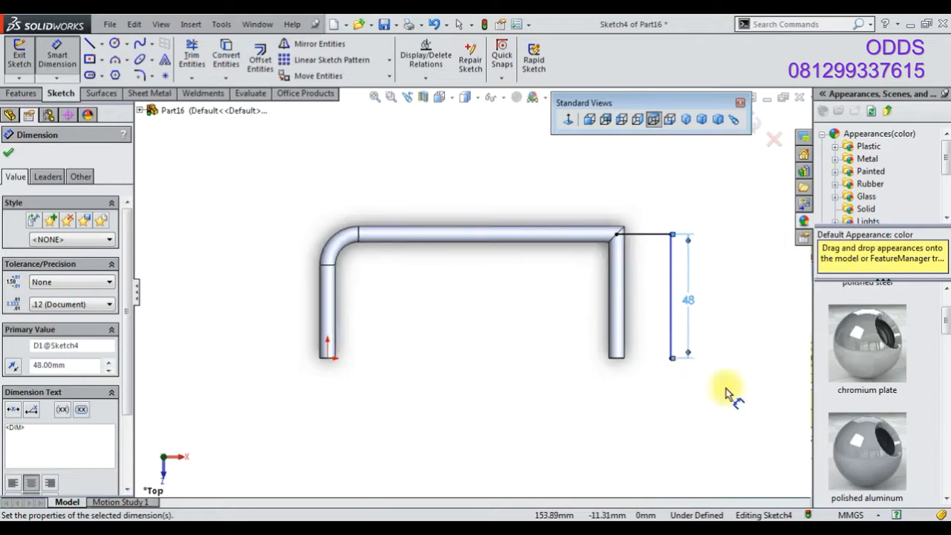
Fillet the corner between the two new lines with a 12 mm sketch fillet
click(139, 75)
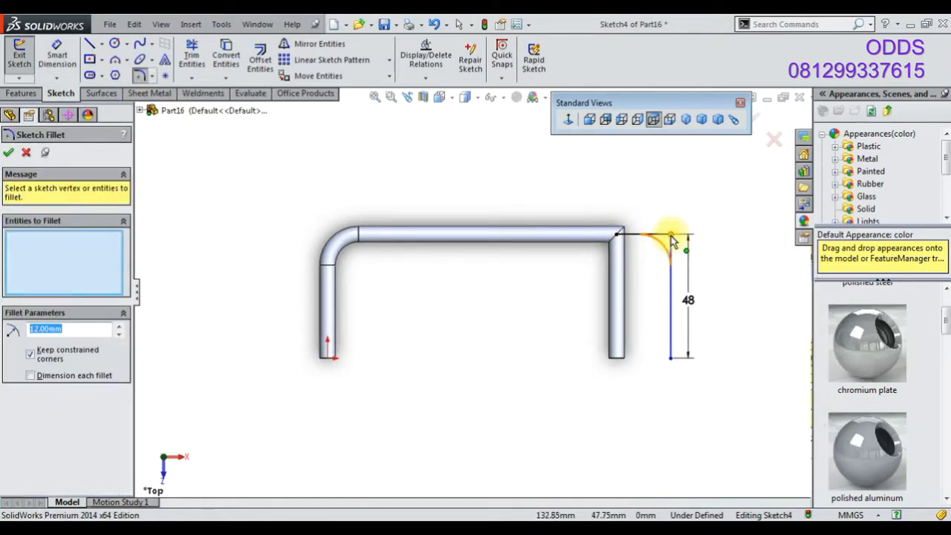
click(670, 237)
click(756, 117)
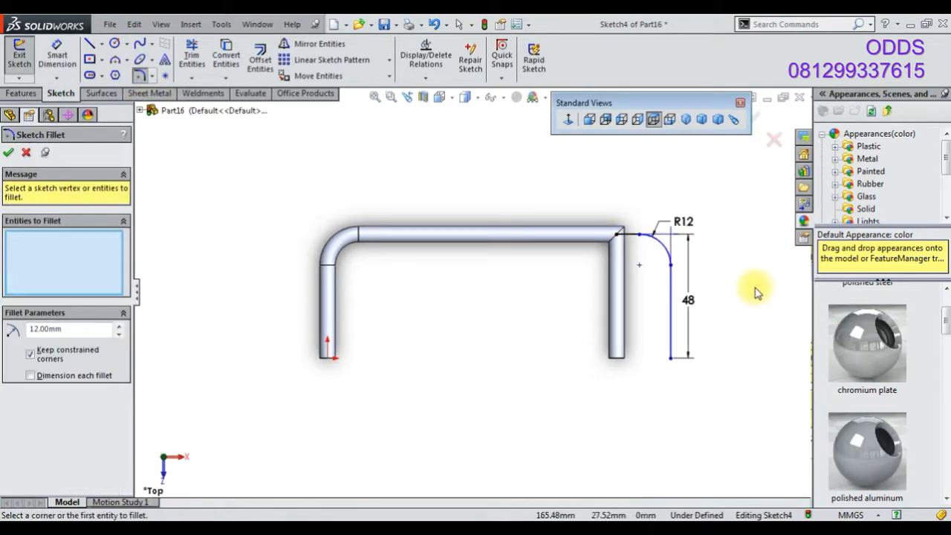
Dimension the horizontal distance from the line's end to the tube's corner as 37 mm and exit the sketch
click(57, 59)
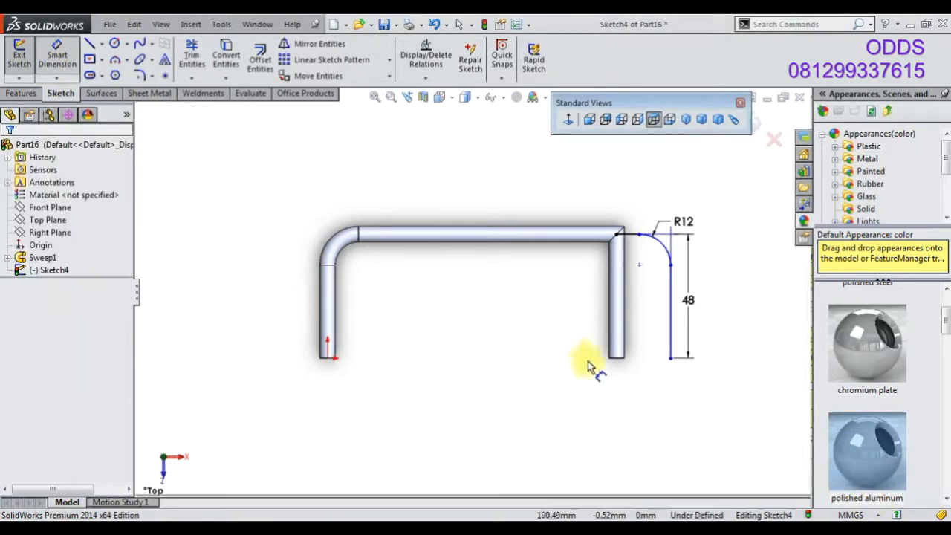
scroll(661, 361, down, 2)
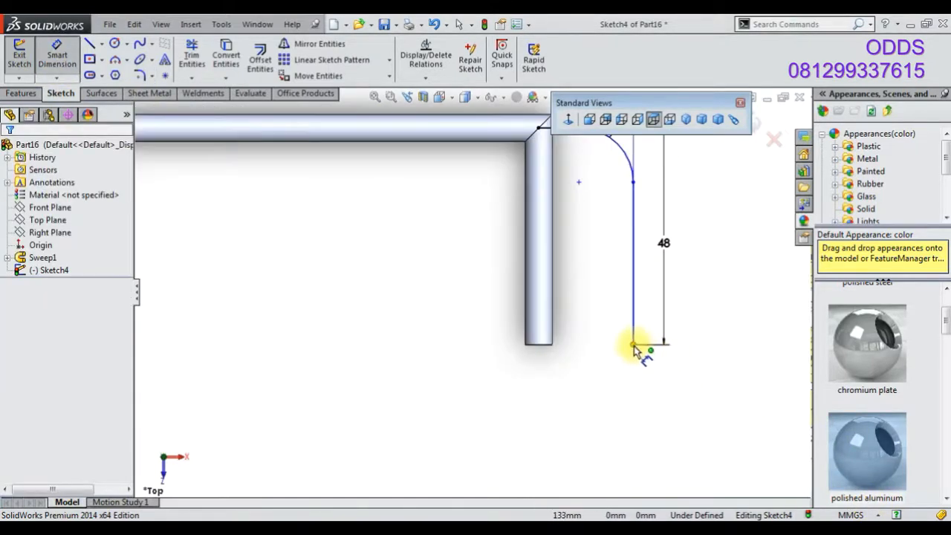
click(632, 346)
click(540, 136)
click(591, 374)
text(37)
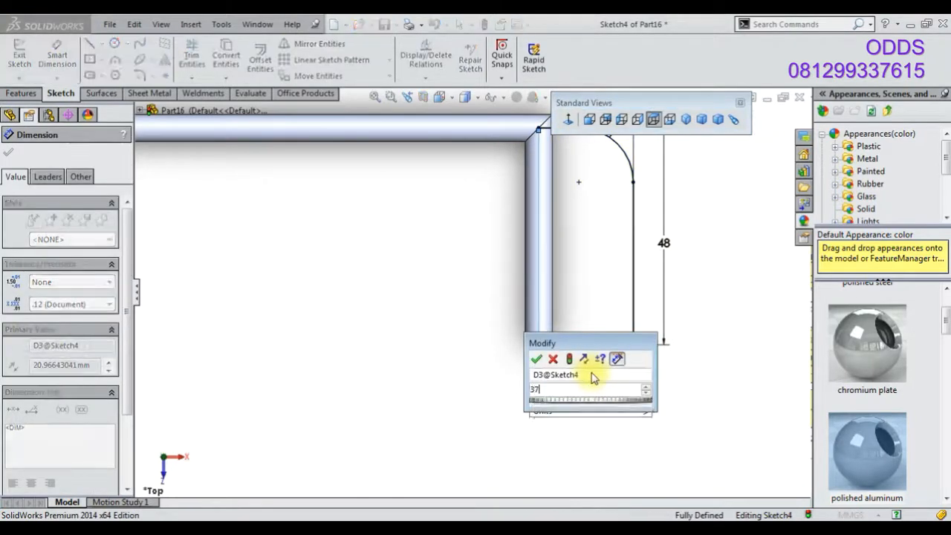
key(Return)
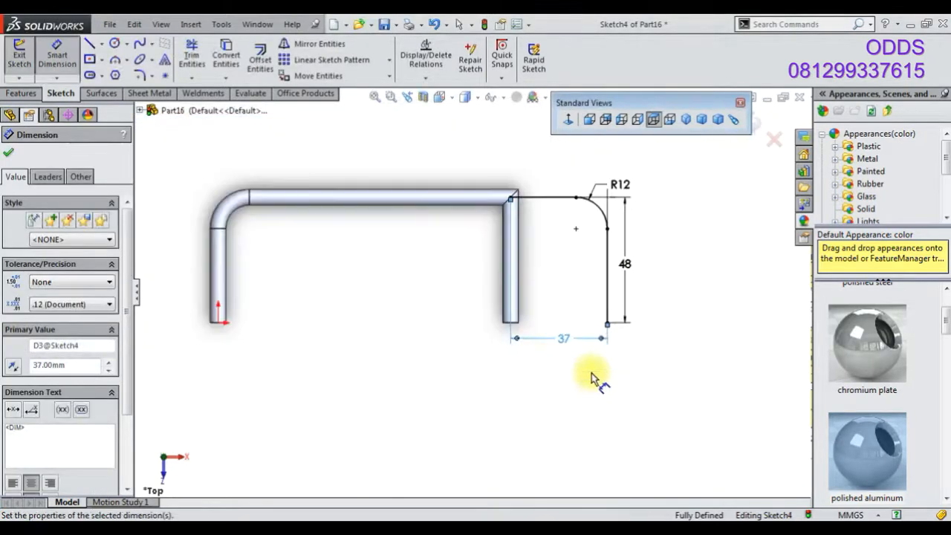
click(757, 123)
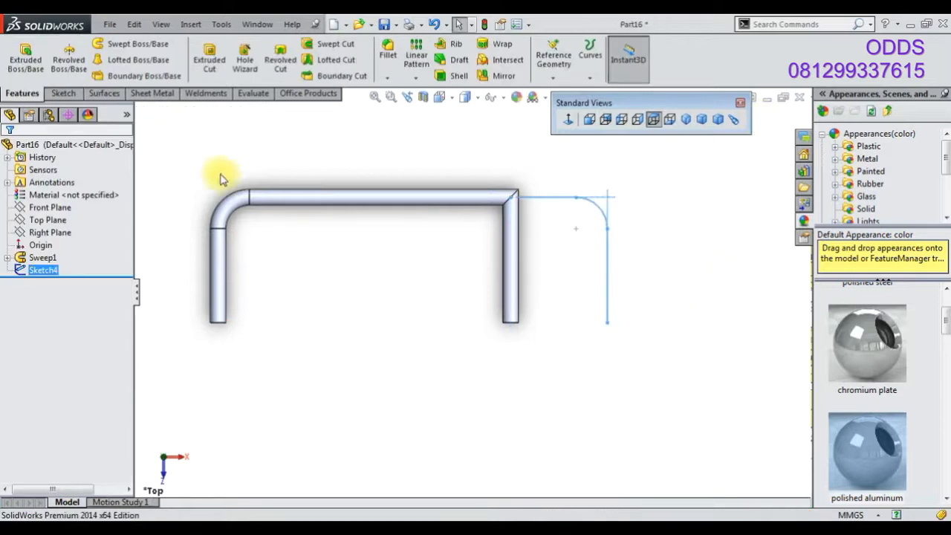
Sketch a circle on the Front Plane centred at the start of the new path
right_click(50, 207)
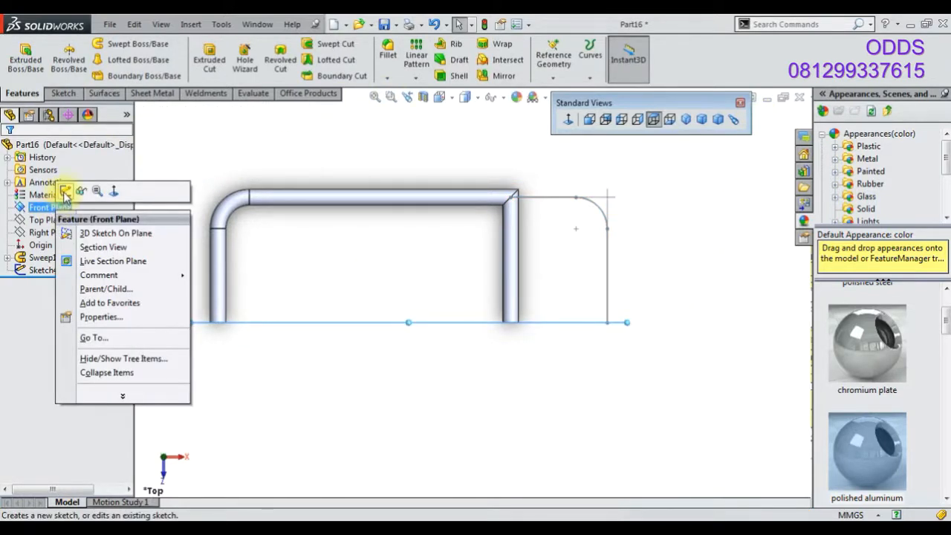
click(68, 191)
middle_drag(645, 355, 340, 238)
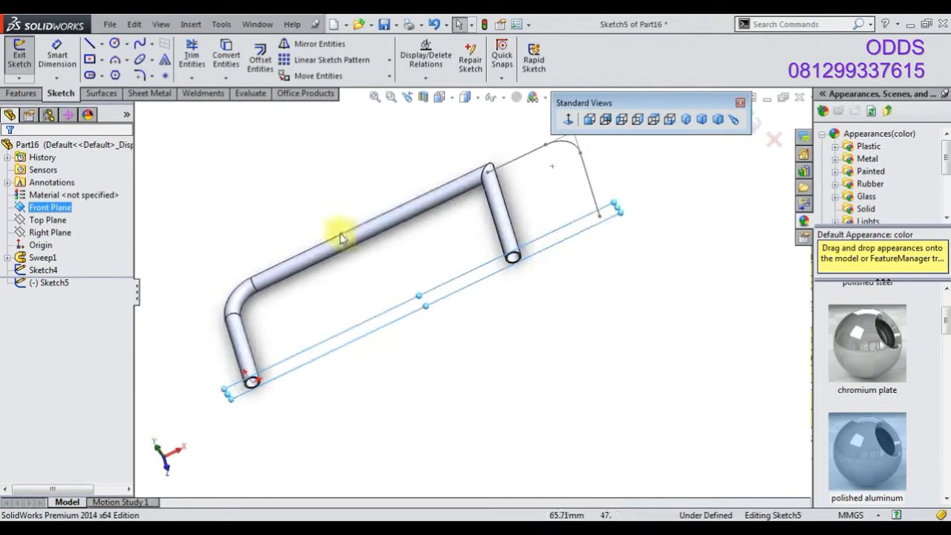
click(113, 44)
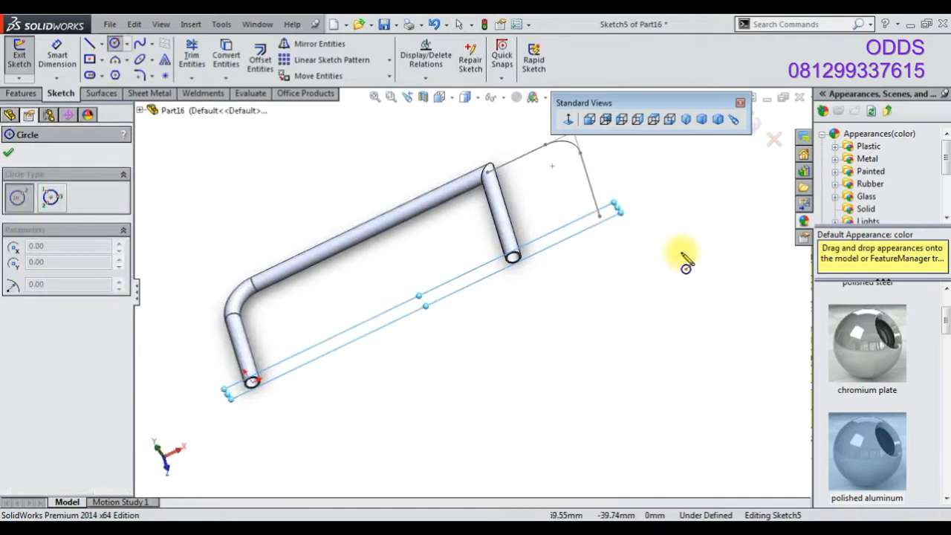
click(599, 215)
click(627, 236)
Dimension the profile circle to 6 mm diameter and exit the sketch
click(59, 49)
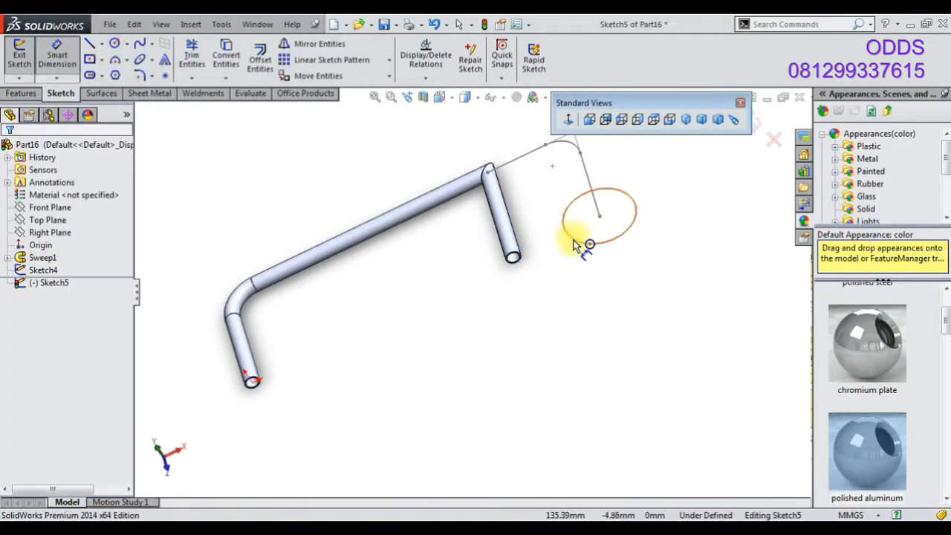
click(577, 245)
click(570, 268)
text(6)
key(Return)
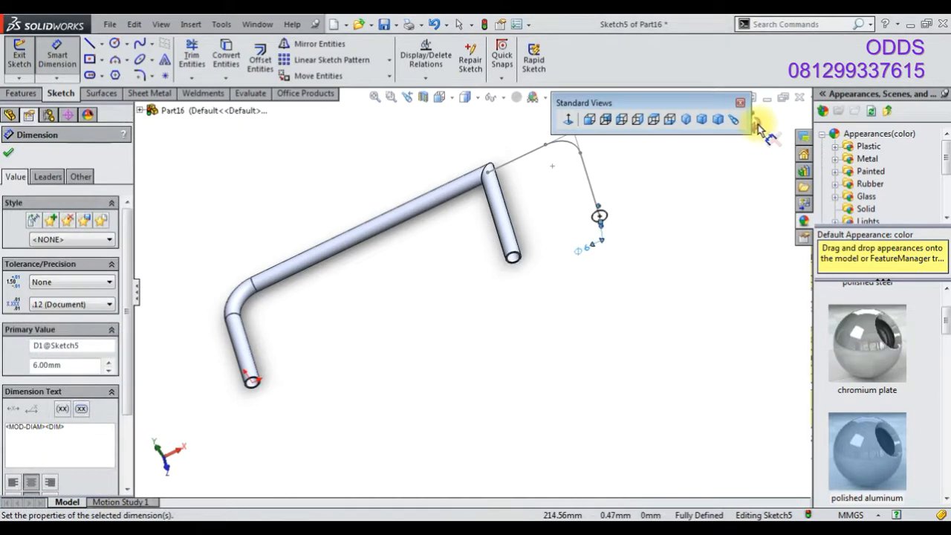
click(759, 127)
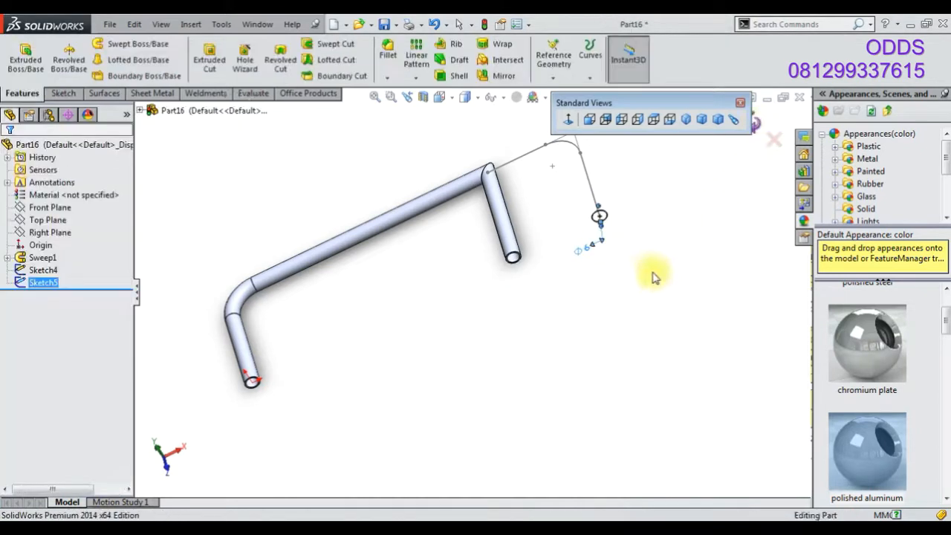
Sweep the 6 mm circle along the new path sketch to add a second tube
click(132, 43)
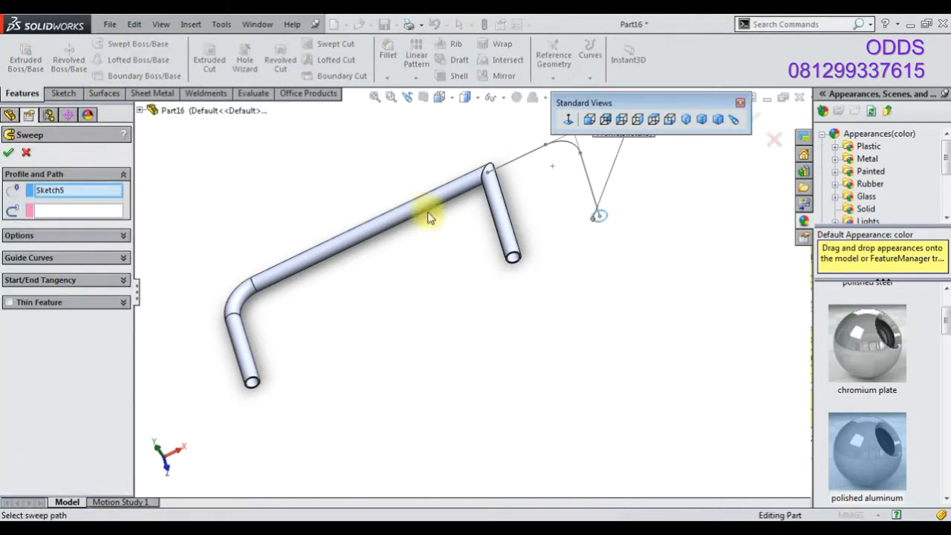
click(586, 184)
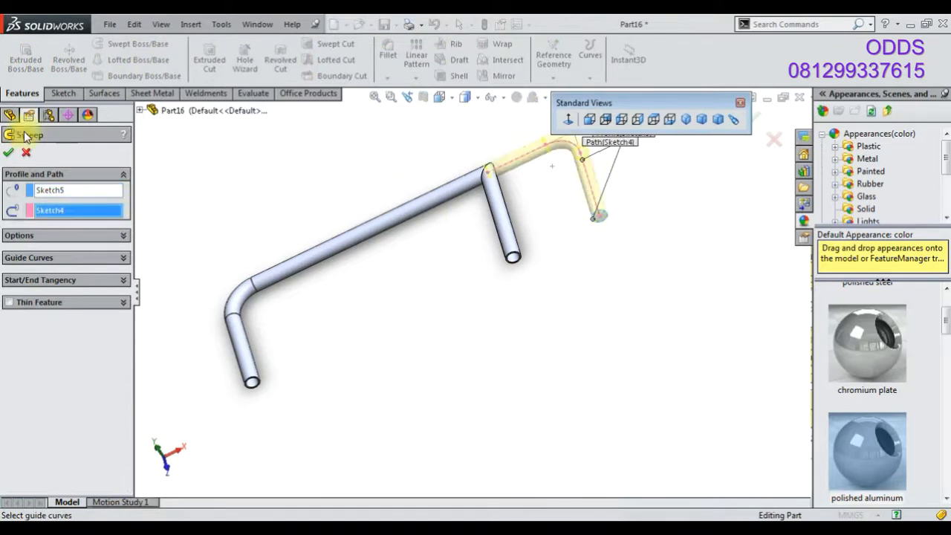
click(11, 152)
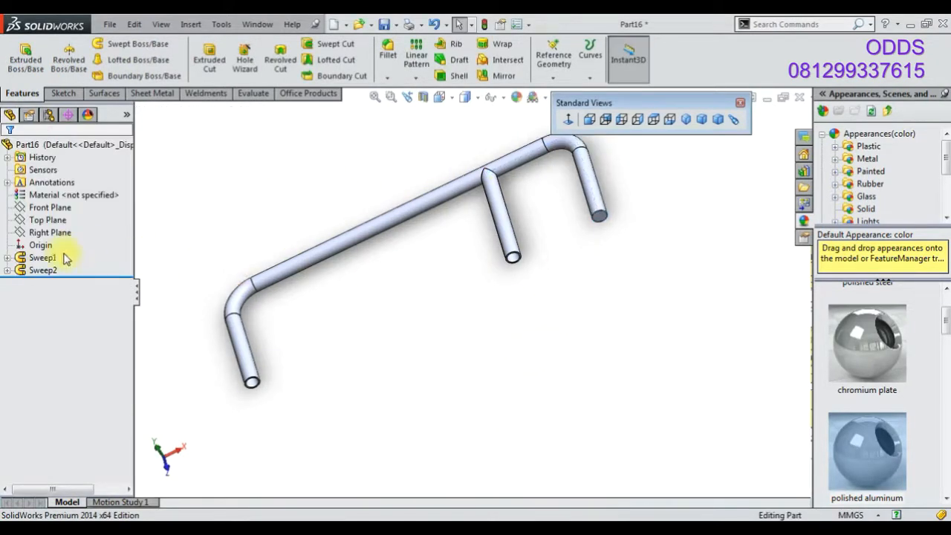
Expand the second sweep and show its path sketch
click(7, 270)
right_click(52, 294)
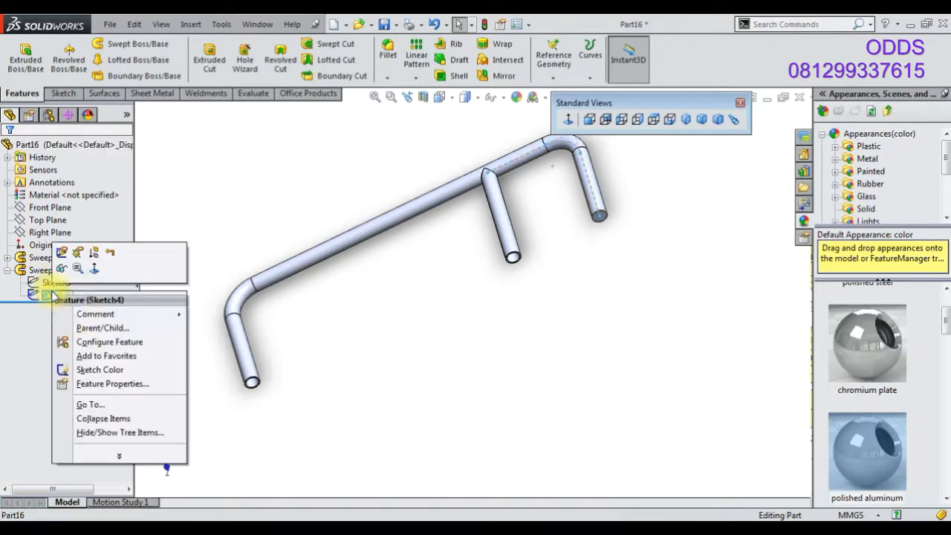
click(63, 270)
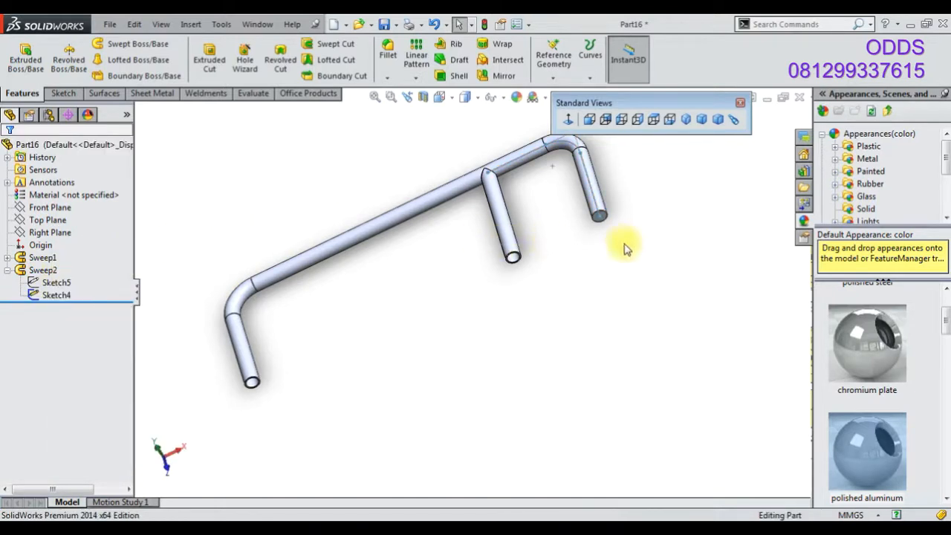
Sketch a circle on the Front Plane concentric with the end of the second tube
scroll(624, 249, down, 3)
right_click(67, 208)
click(75, 189)
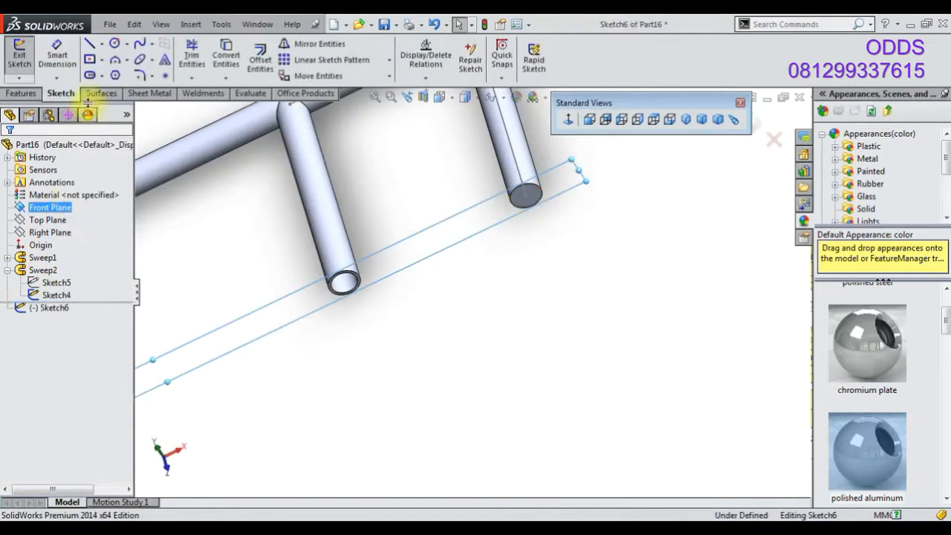
click(115, 43)
scroll(533, 240, down, 1)
scroll(533, 241, down, 3)
click(504, 161)
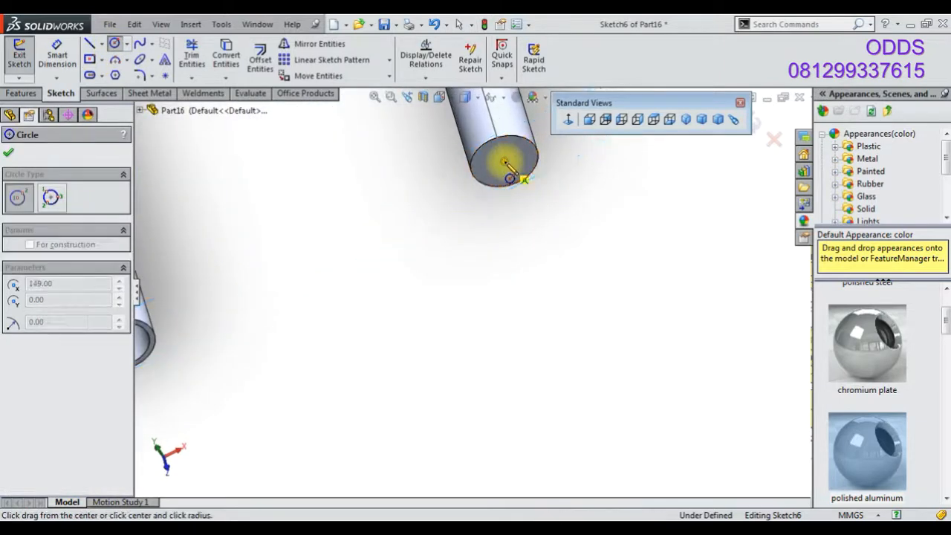
click(482, 169)
Dimension the circle to 5 mm diameter and exit the sketch
click(65, 51)
click(526, 174)
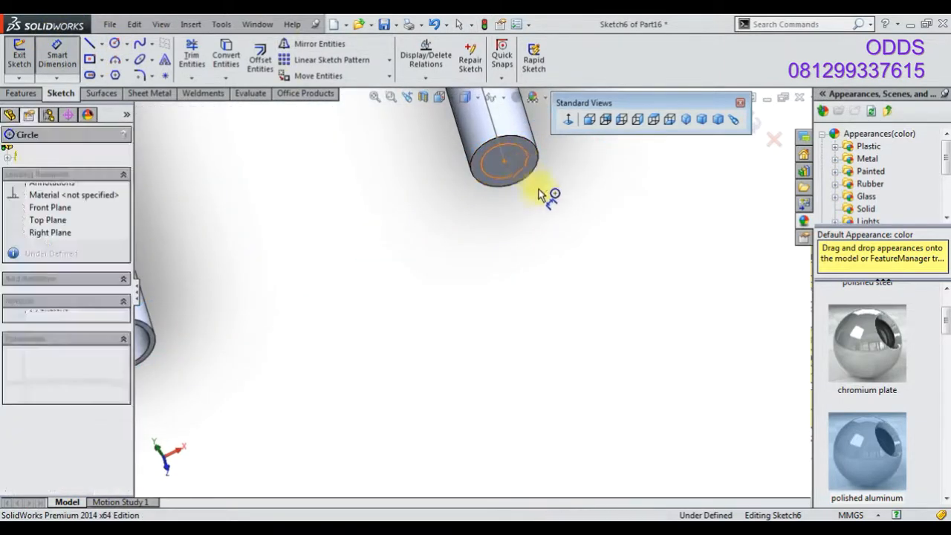
click(549, 208)
text(5)
key(Return)
click(22, 93)
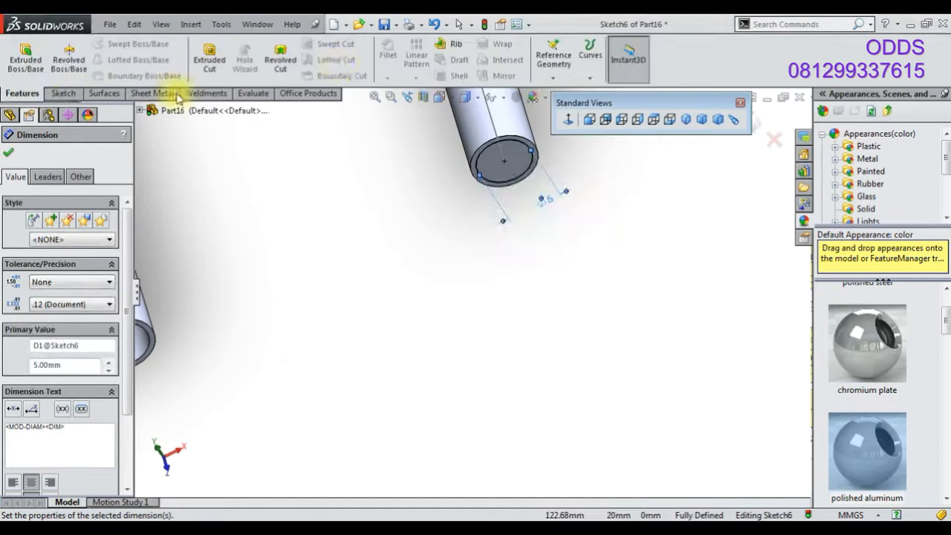
click(763, 125)
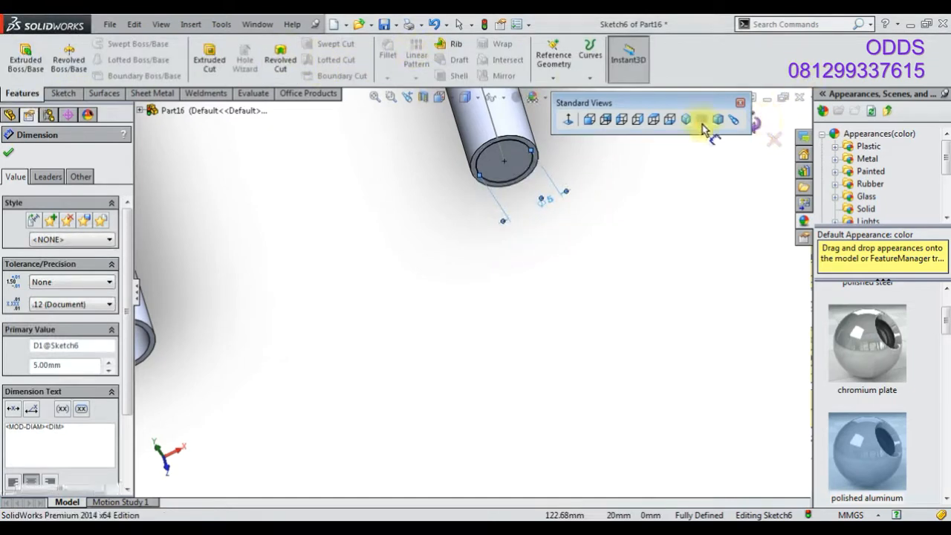
Create a swept cut using the 5 mm circle along the shown path sketch to hollow the second tube
click(340, 44)
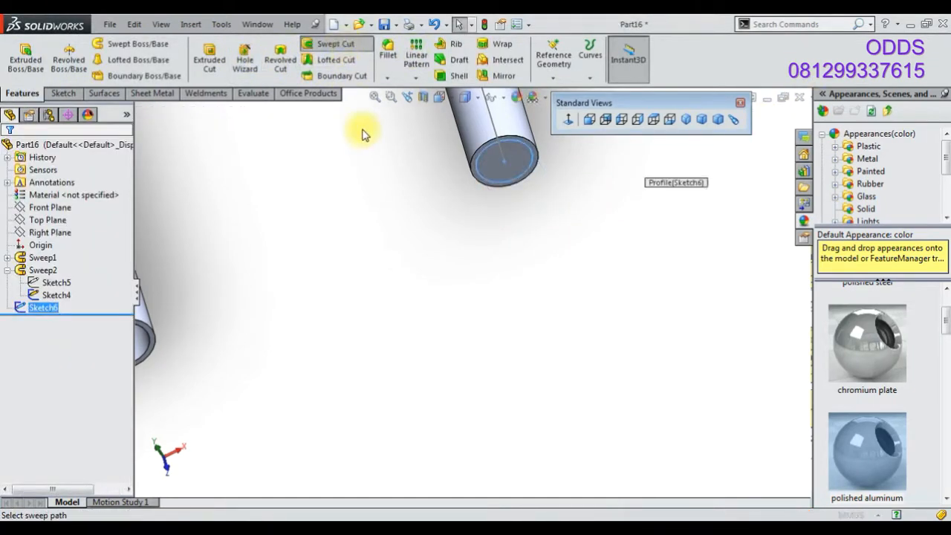
scroll(380, 199, up, 3)
click(84, 212)
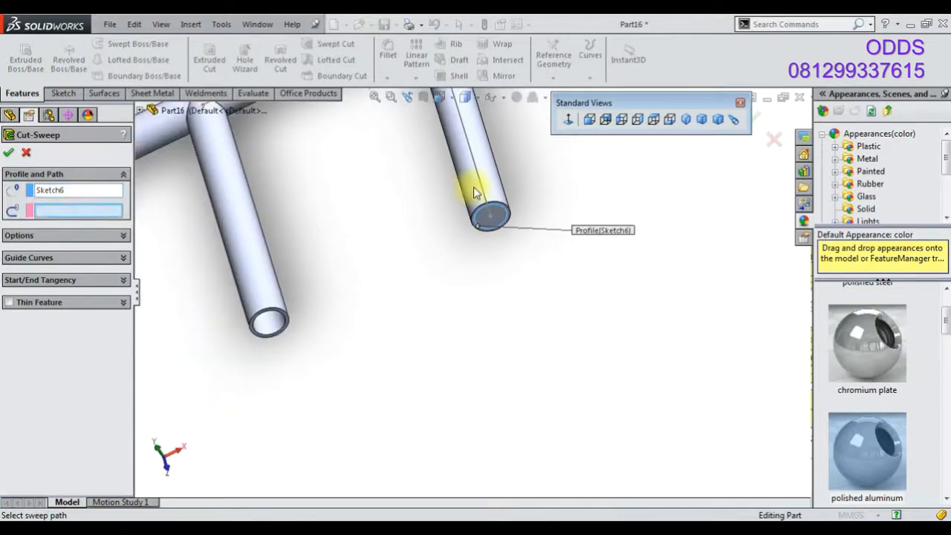
scroll(370, 179, up, 3)
scroll(380, 174, down, 6)
scroll(507, 160, down, 3)
middle_drag(508, 162, 522, 185)
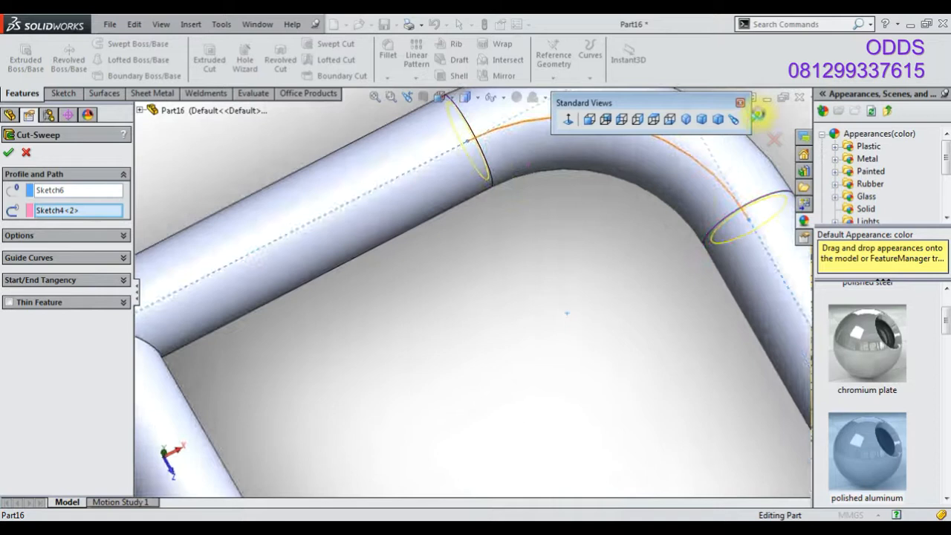
click(758, 113)
scroll(558, 272, up, 3)
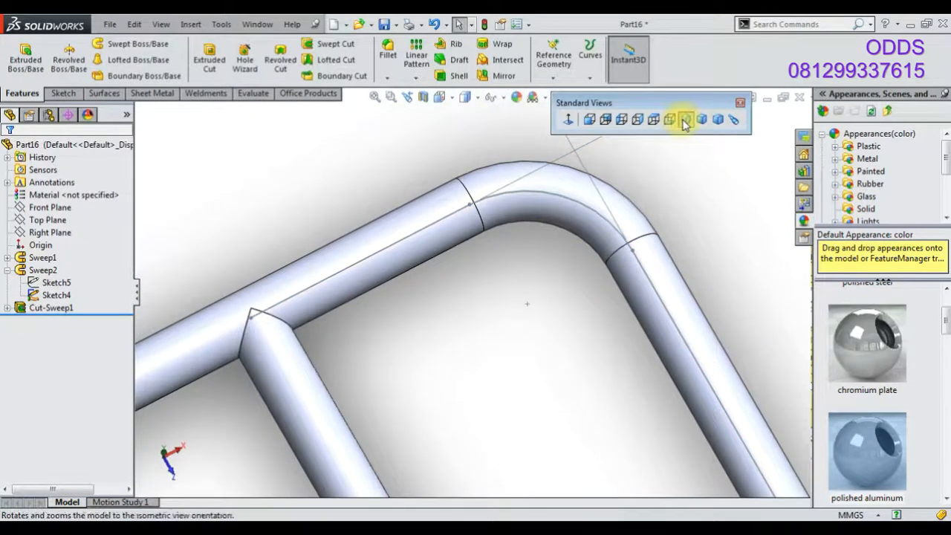
Switch to the isometric view and hide the path sketch
click(684, 119)
click(646, 382)
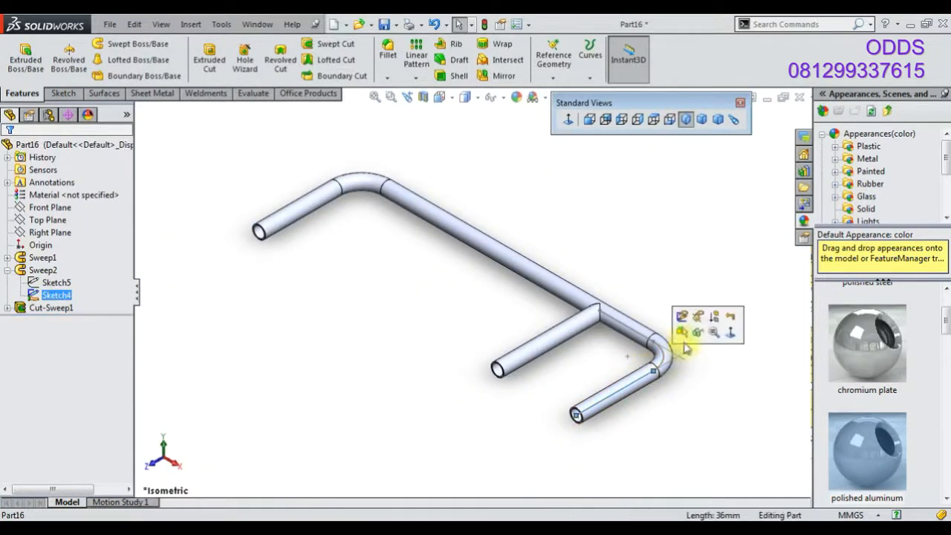
click(694, 336)
click(423, 98)
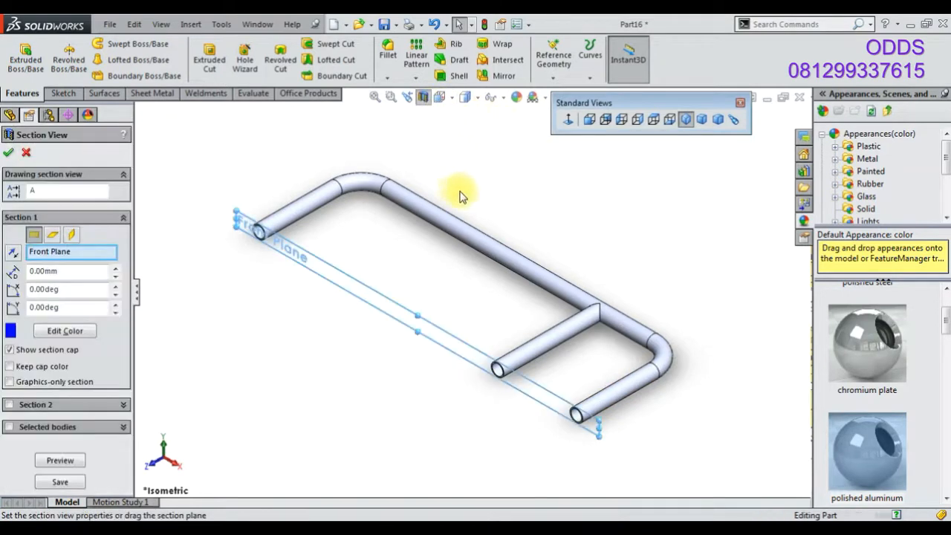
drag(422, 321, 537, 278)
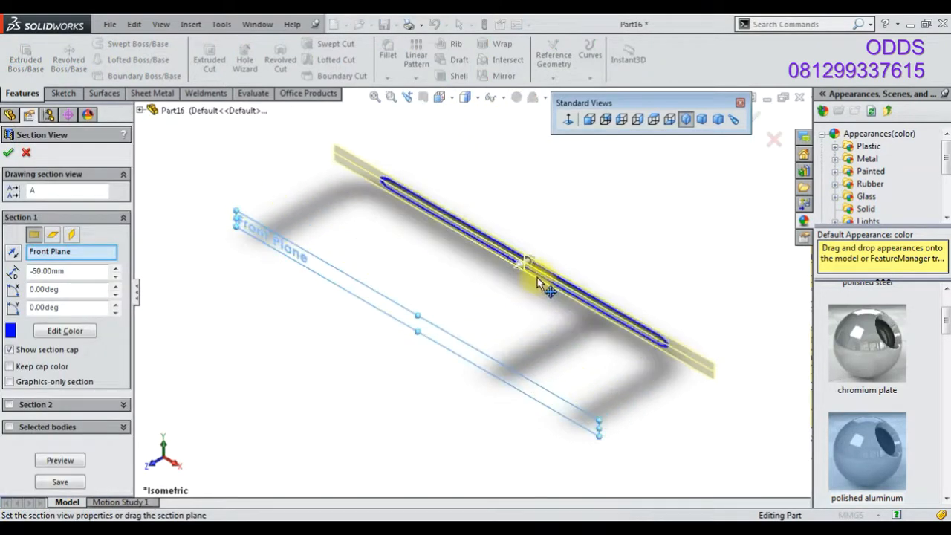
click(773, 138)
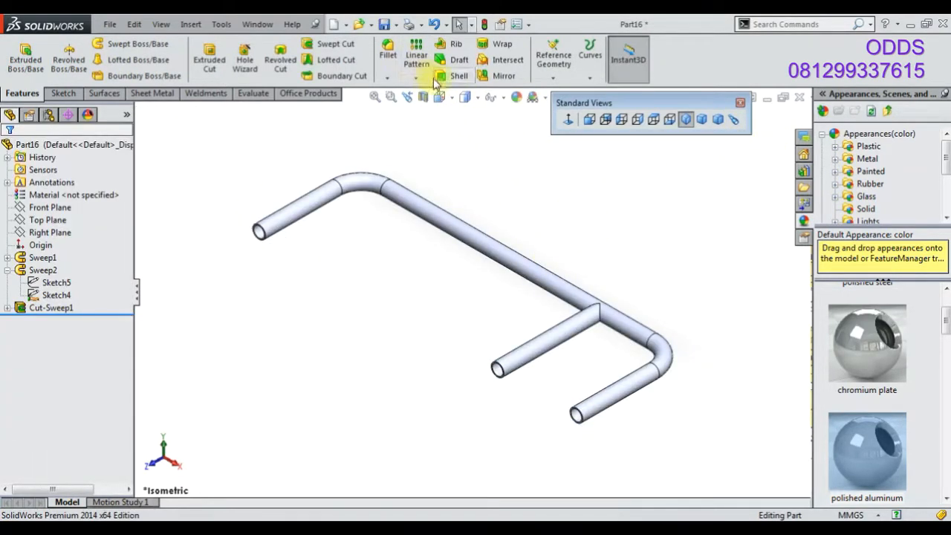
Show a section view through the Top Plane to inspect the inside of the tube junction, then turn it off
click(422, 97)
click(52, 235)
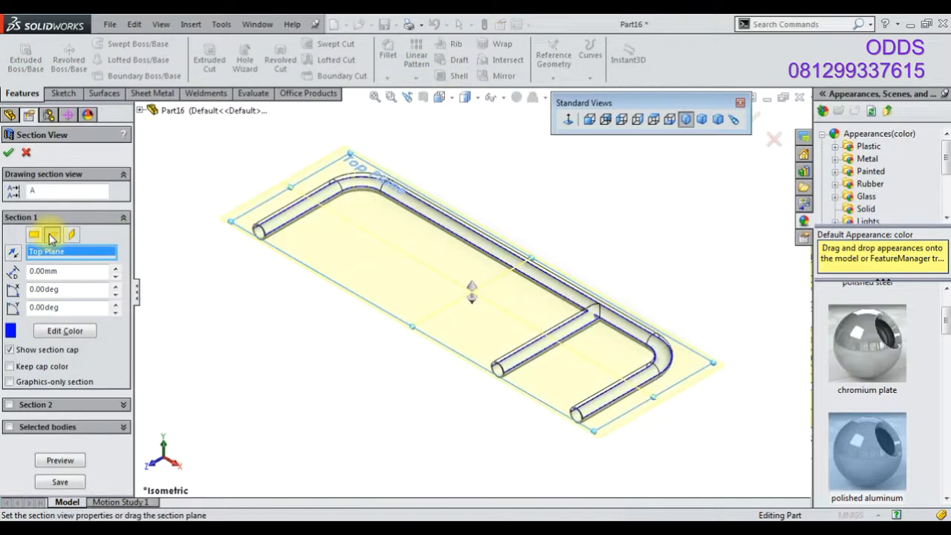
click(9, 153)
scroll(687, 466, down, 5)
scroll(529, 331, down, 5)
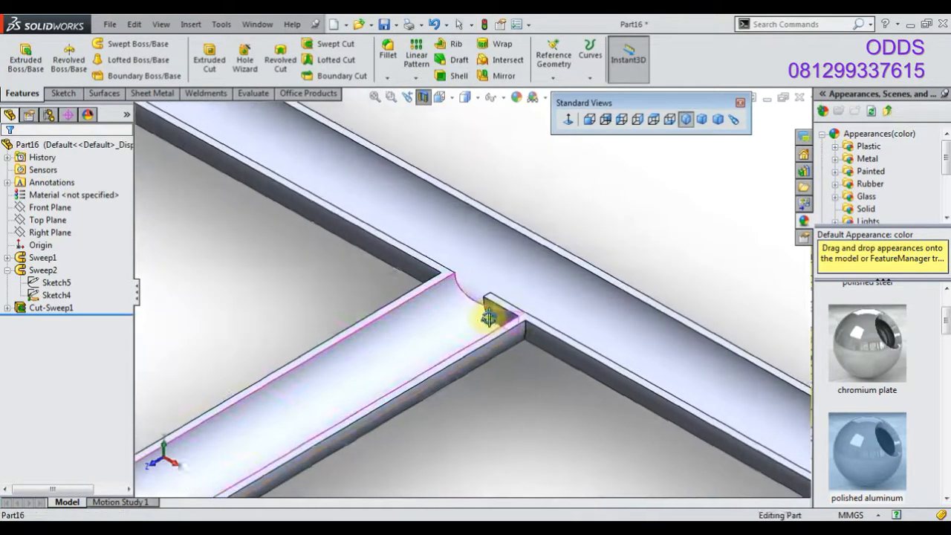
middle_drag(488, 314, 537, 278)
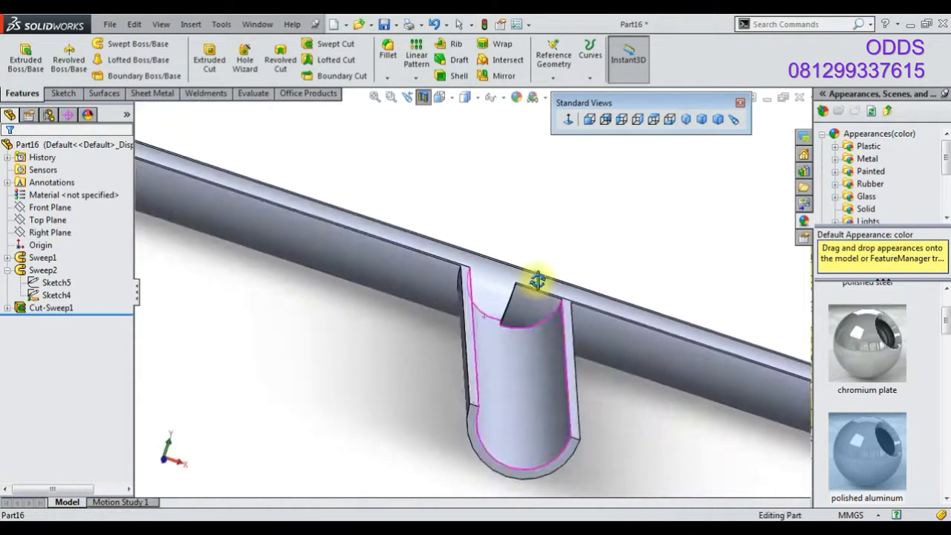
click(43, 309)
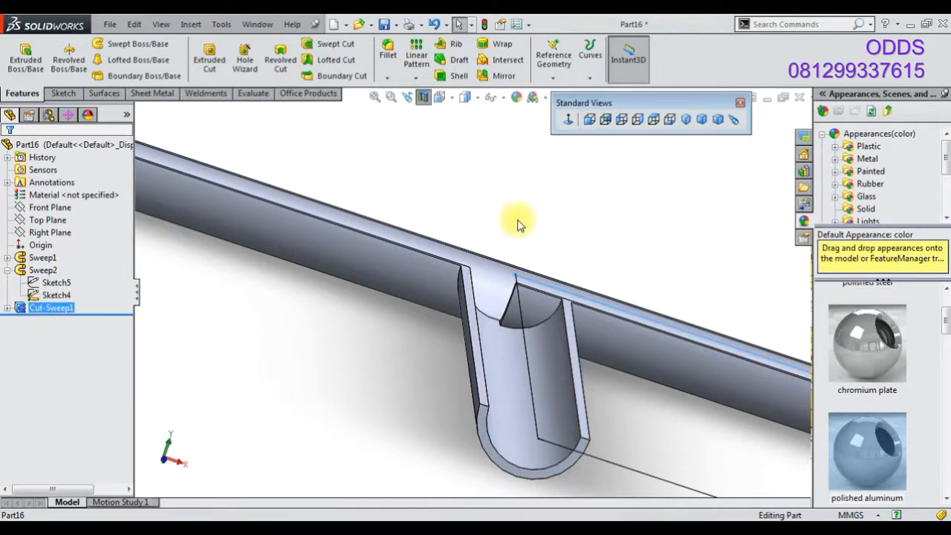
click(422, 98)
Start a sketch on the end face of the second tube and convert its inner circular edge into the sketch
mouse_move(531, 364)
middle_down()
mouse_move(550, 452)
mouse_move(556, 435)
mouse_move(562, 450)
middle_up()
click(568, 437)
click(603, 410)
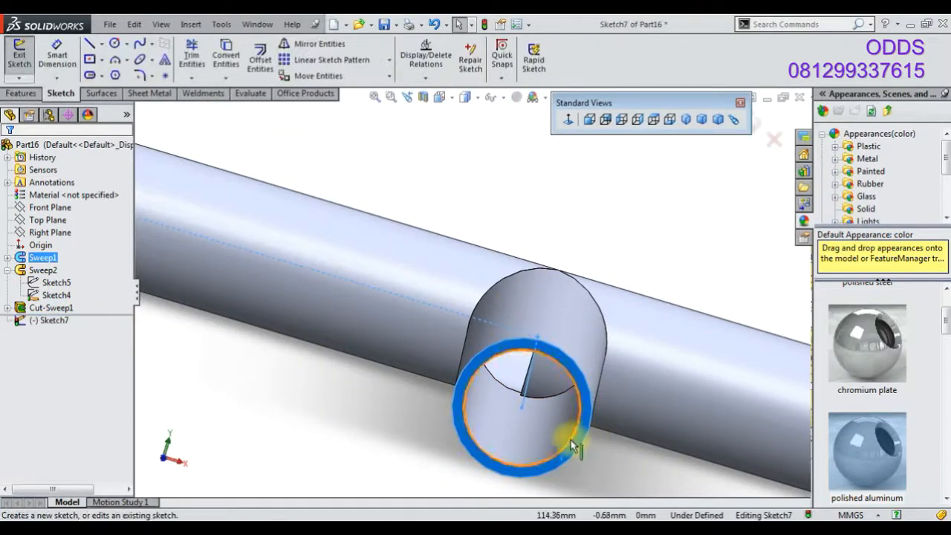
click(571, 439)
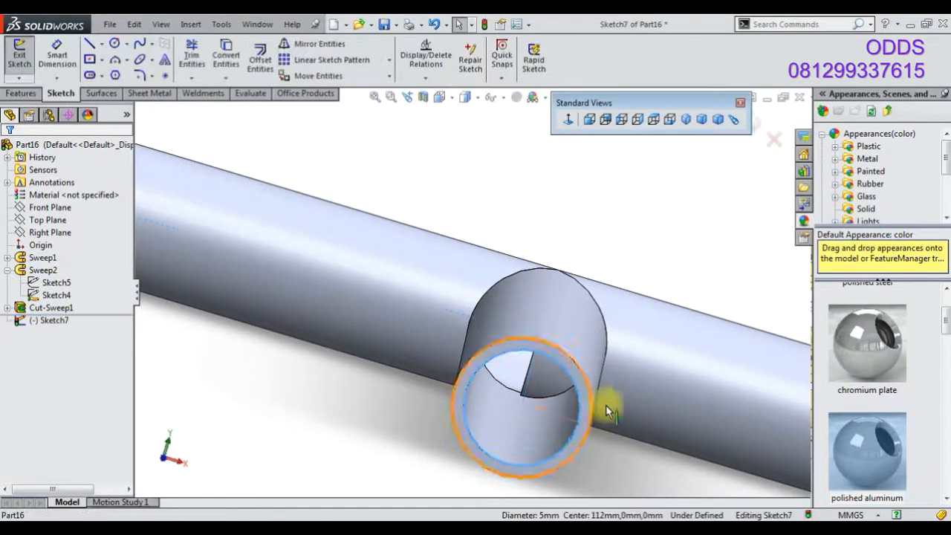
click(236, 61)
Extrude-cut the converted circle Blind to a depth of 49 mm into the main tube
click(22, 93)
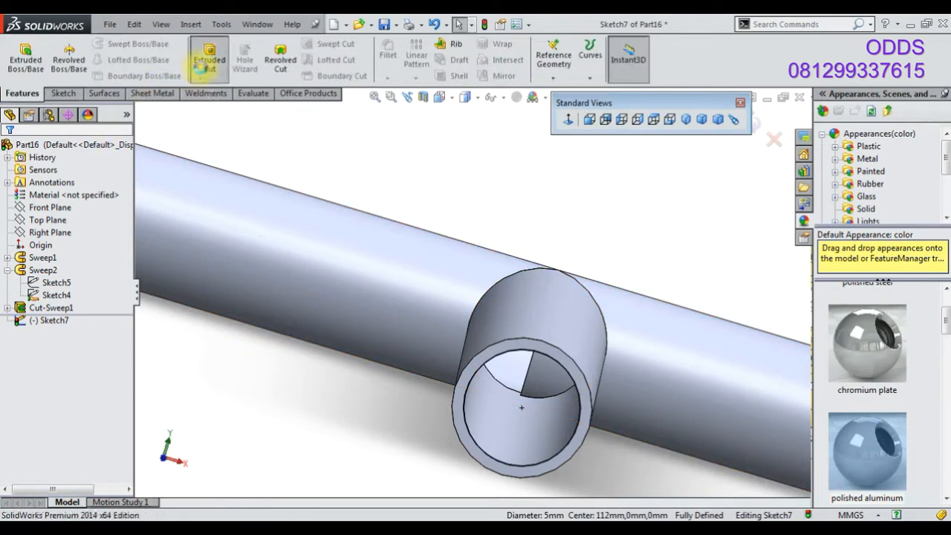
click(209, 59)
click(77, 235)
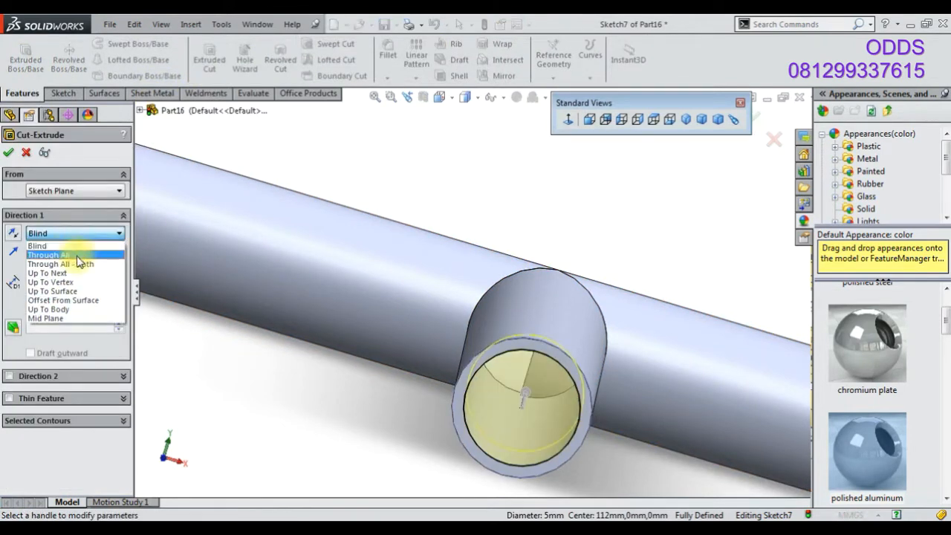
click(40, 246)
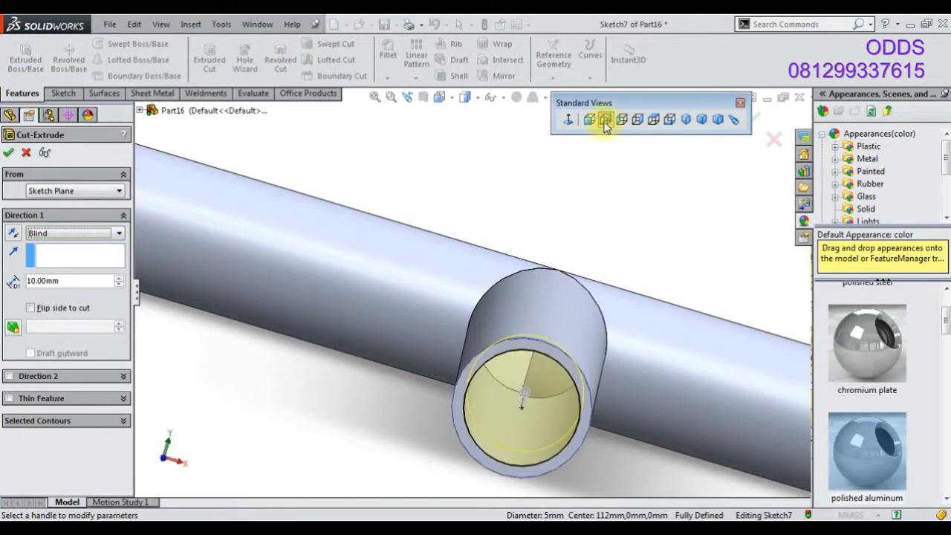
click(651, 119)
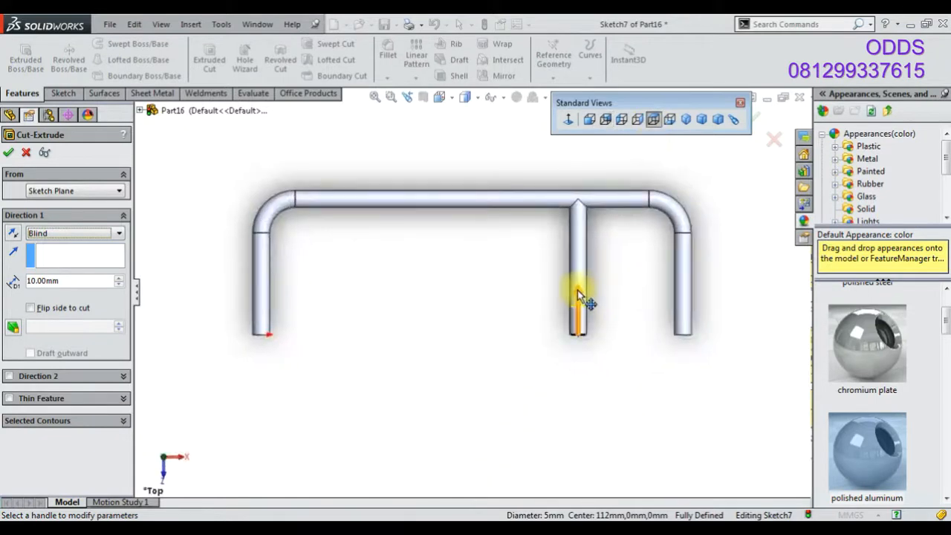
drag(577, 289, 578, 190)
scroll(583, 202, down, 5)
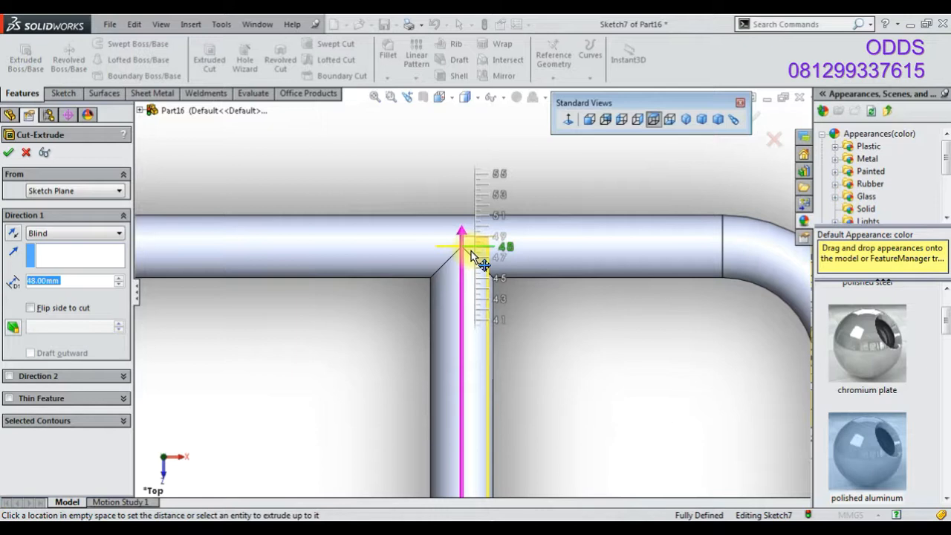
click(476, 242)
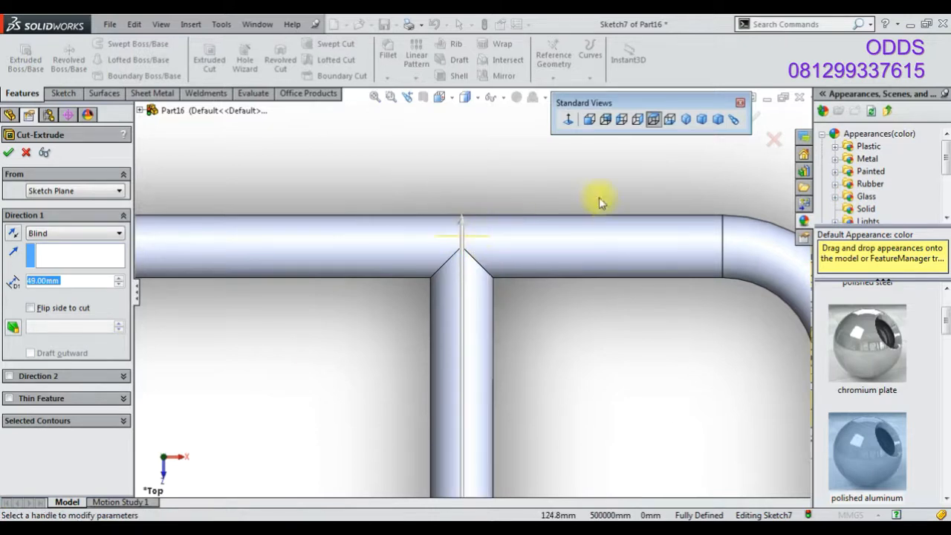
click(754, 123)
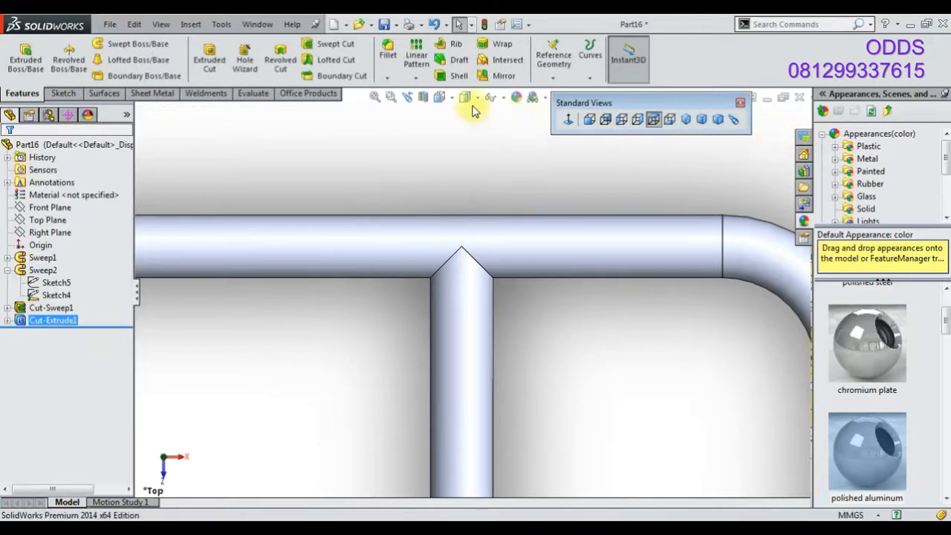
Apply a Top Plane section view to inspect the cut where the tubes meet
click(47, 220)
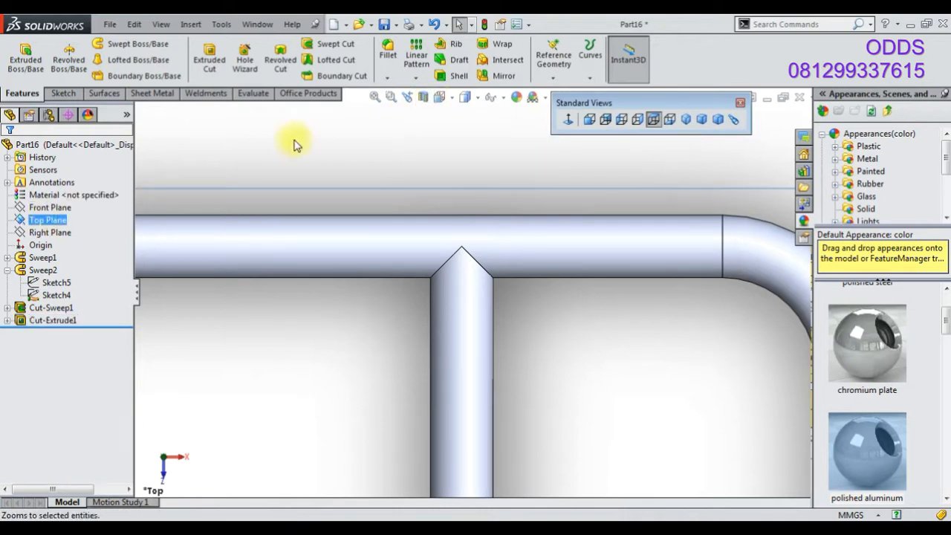
click(424, 110)
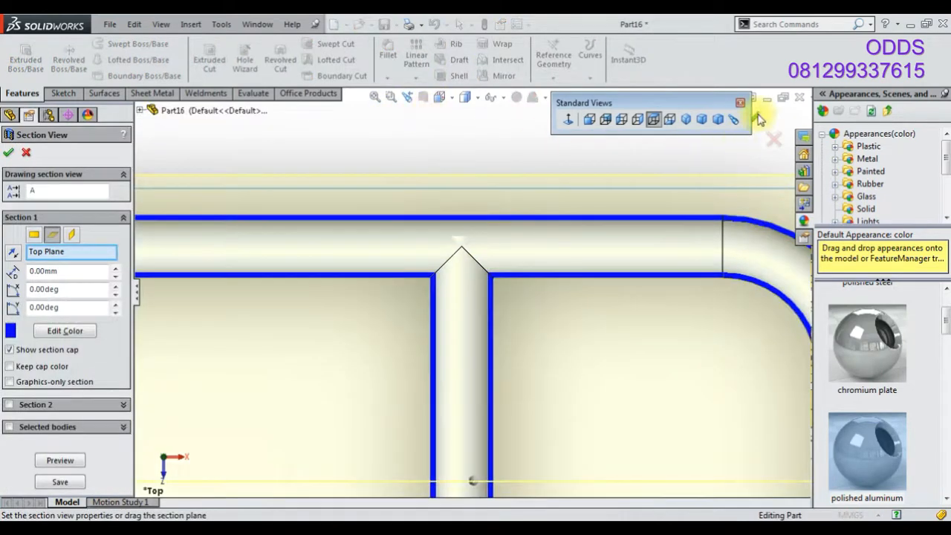
click(758, 119)
middle_drag(722, 271, 369, 305)
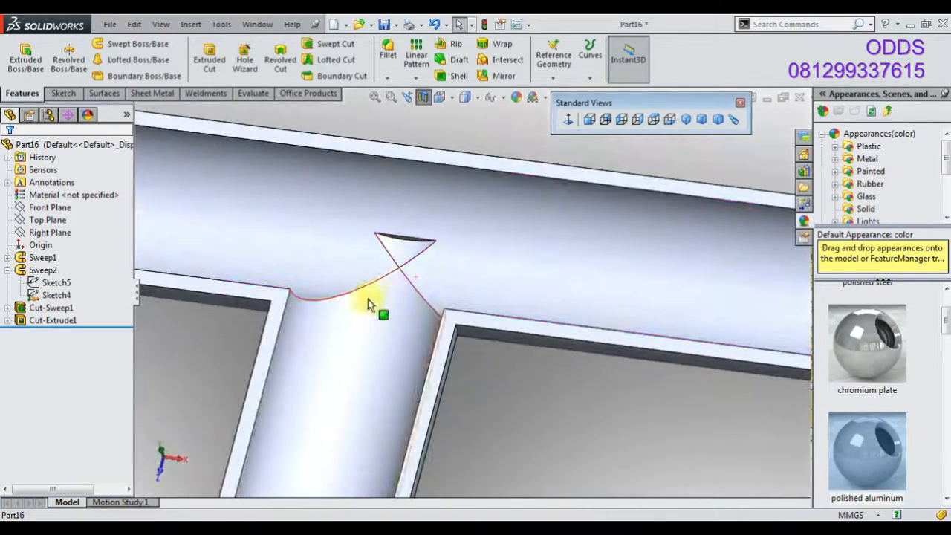
Edit the extruded cut and drag its depth to 47 mm
click(32, 323)
click(41, 287)
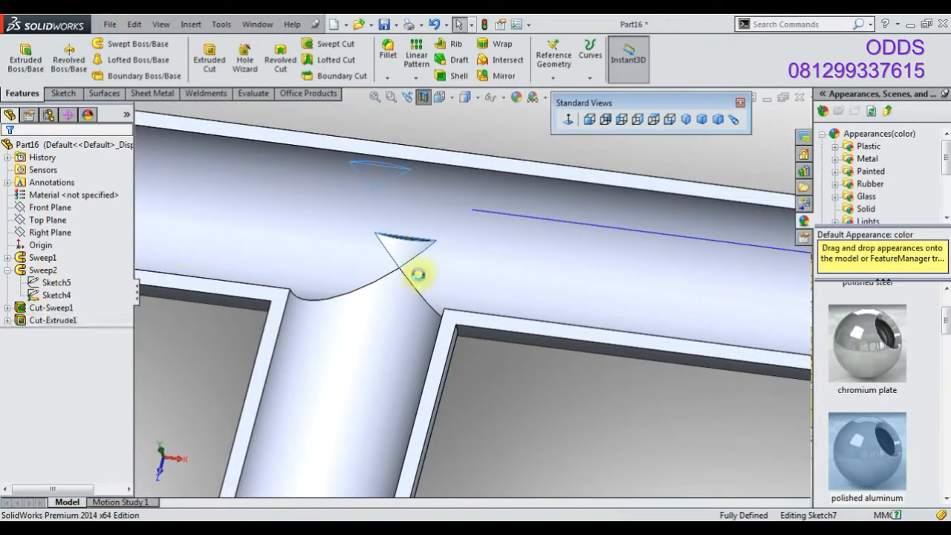
drag(399, 189, 382, 243)
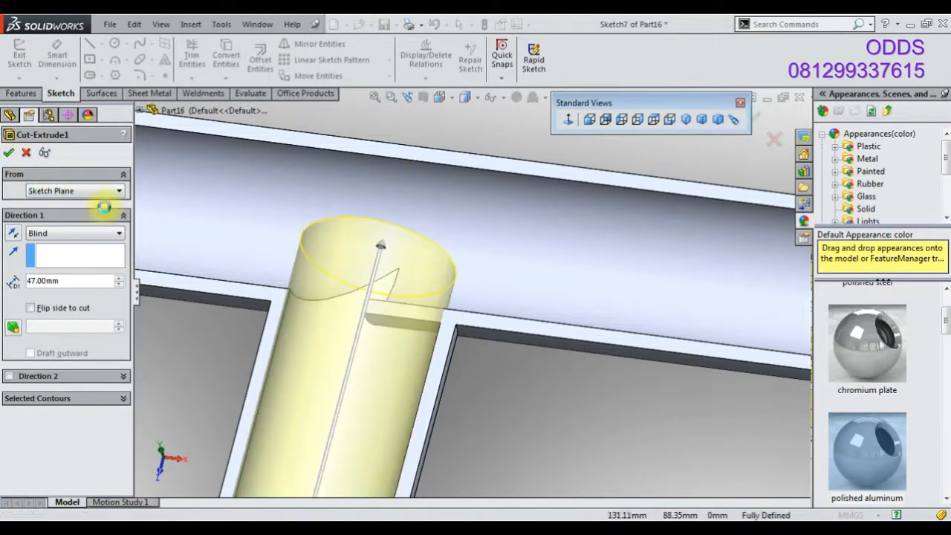
click(9, 153)
Try setting the extruded cut's depth to 45 mm
middle_drag(452, 240, 375, 187)
right_click(65, 320)
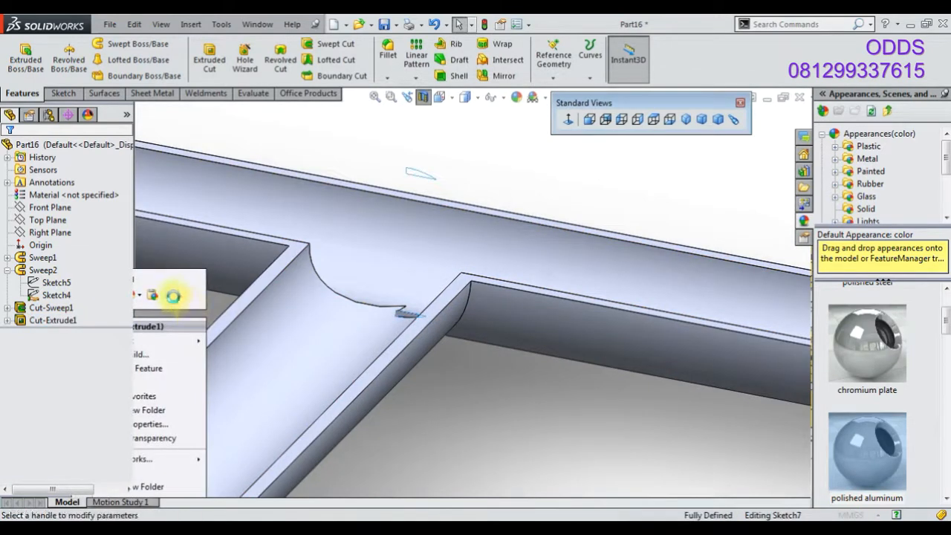
click(81, 279)
text(45)
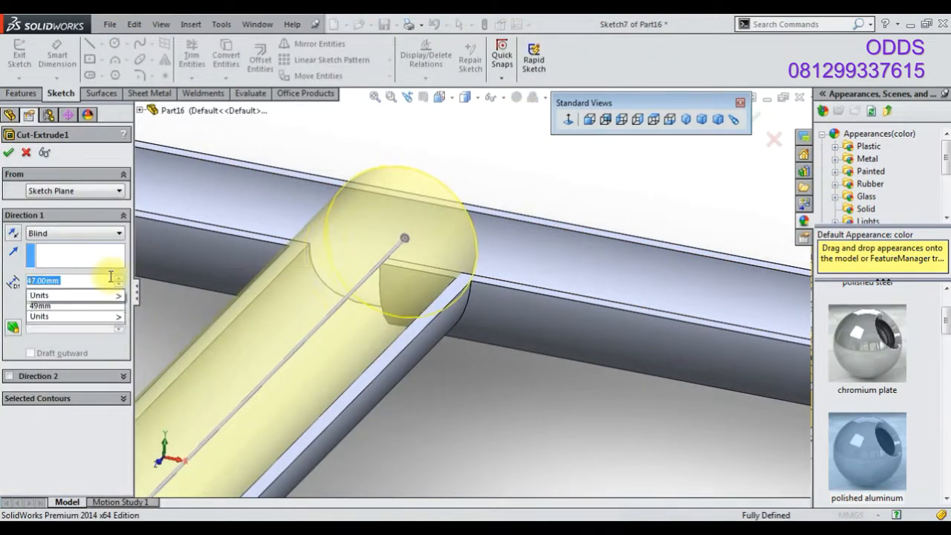
key(Return)
click(8, 153)
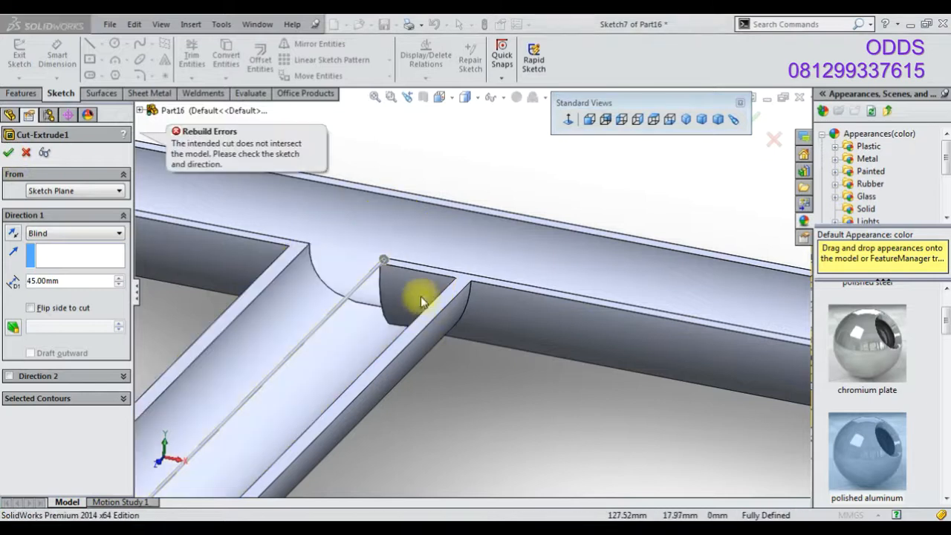
Try cut depths of 48, 47 and 46 mm and accept the cut at 46 mm
double_click(56, 281)
text(48)
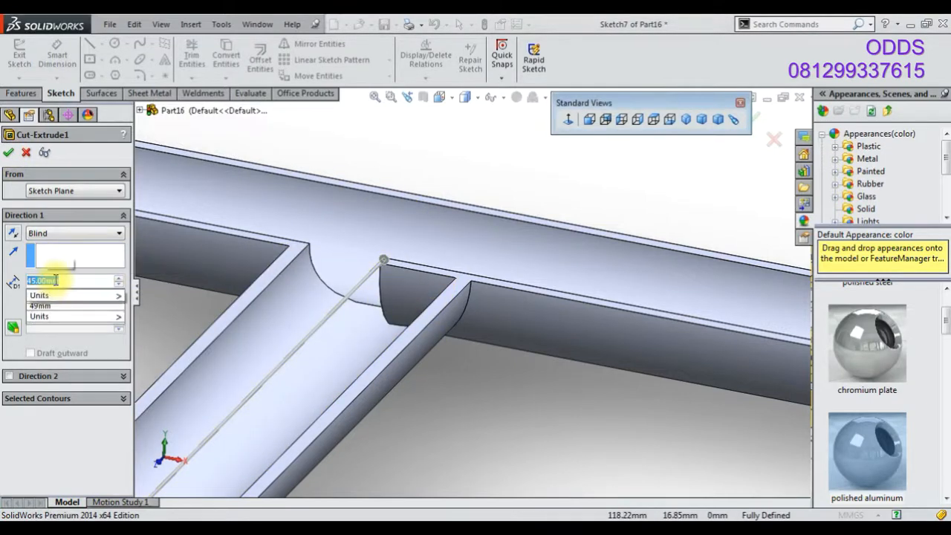
key(Return)
middle_drag(510, 282, 461, 394)
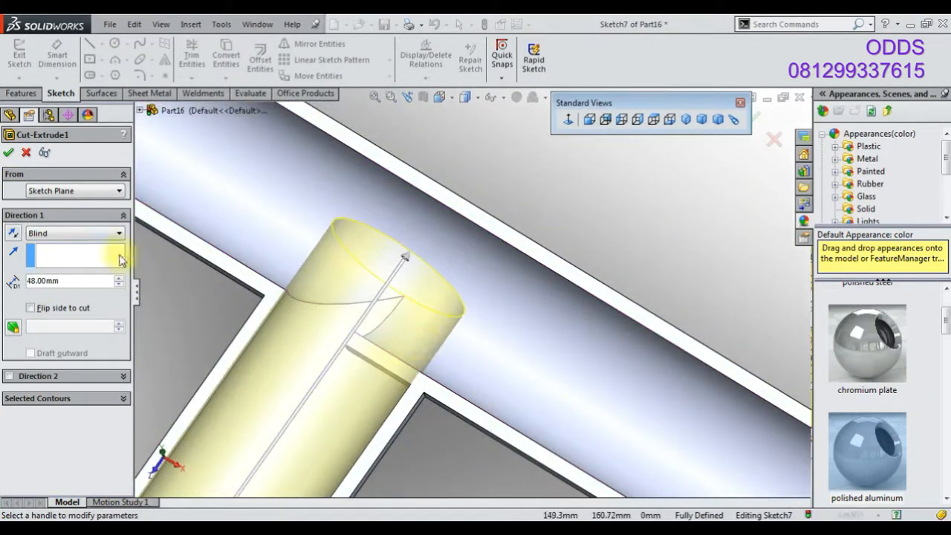
text(47)
key(Return)
middle_drag(249, 342, 247, 406)
text(46)
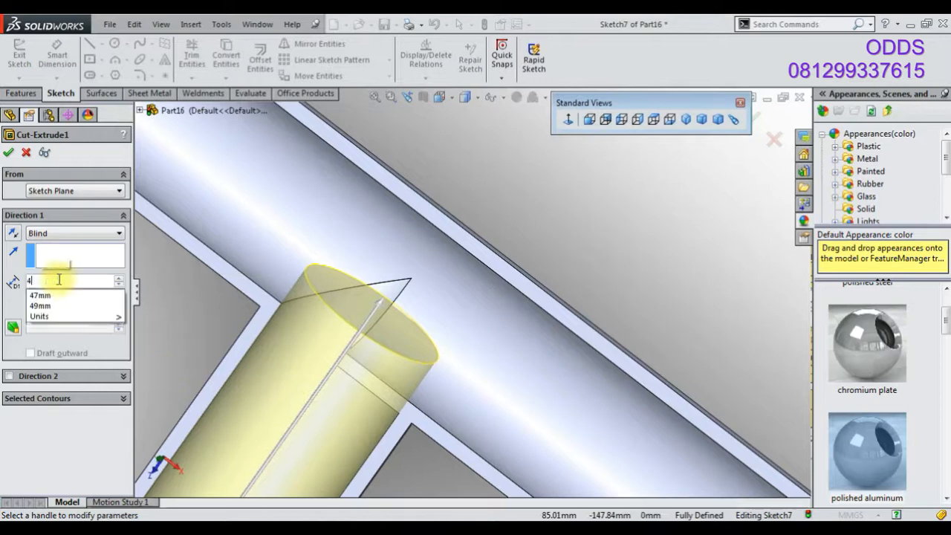
key(Return)
click(8, 151)
Edit the extruded cut again and set its depth to 47 mm
middle_drag(314, 389, 490, 282)
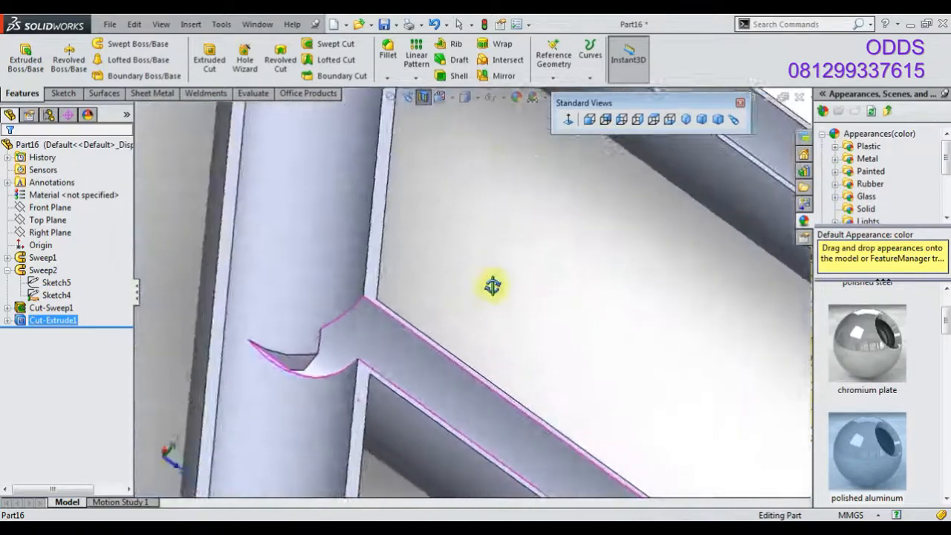
scroll(322, 361, down, 6)
middle_drag(316, 369, 258, 320)
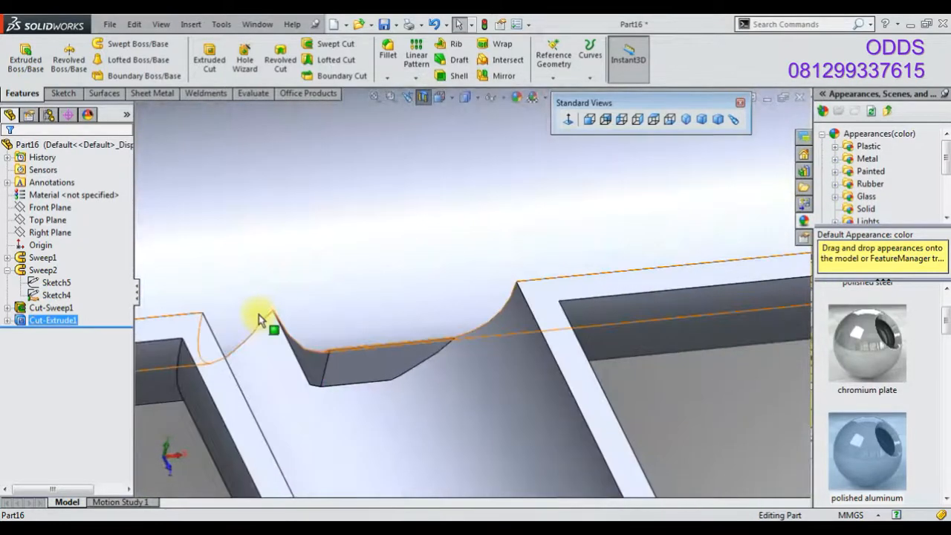
right_click(67, 321)
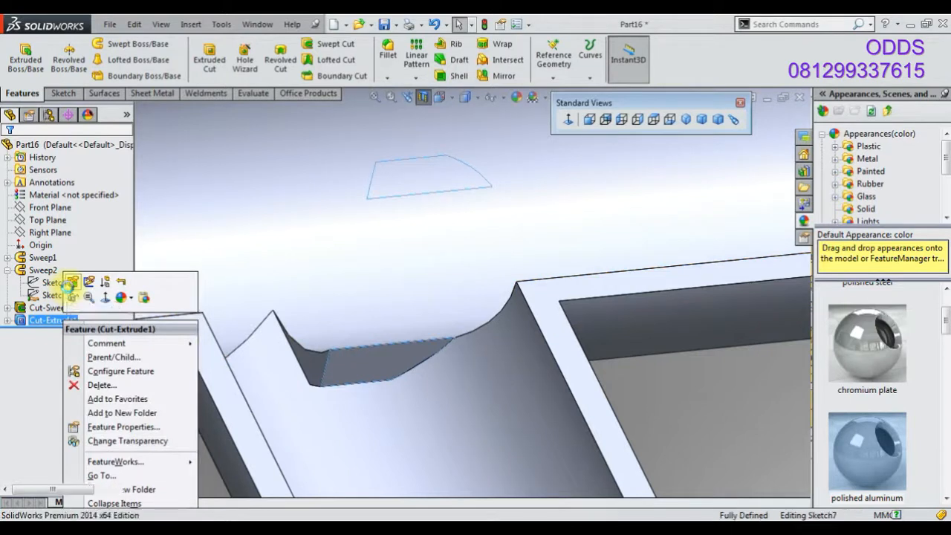
click(69, 289)
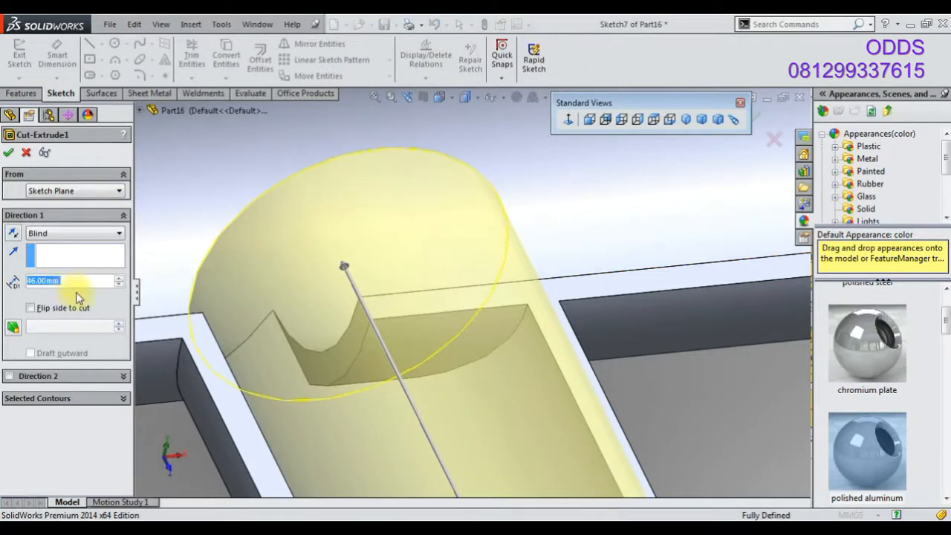
click(77, 304)
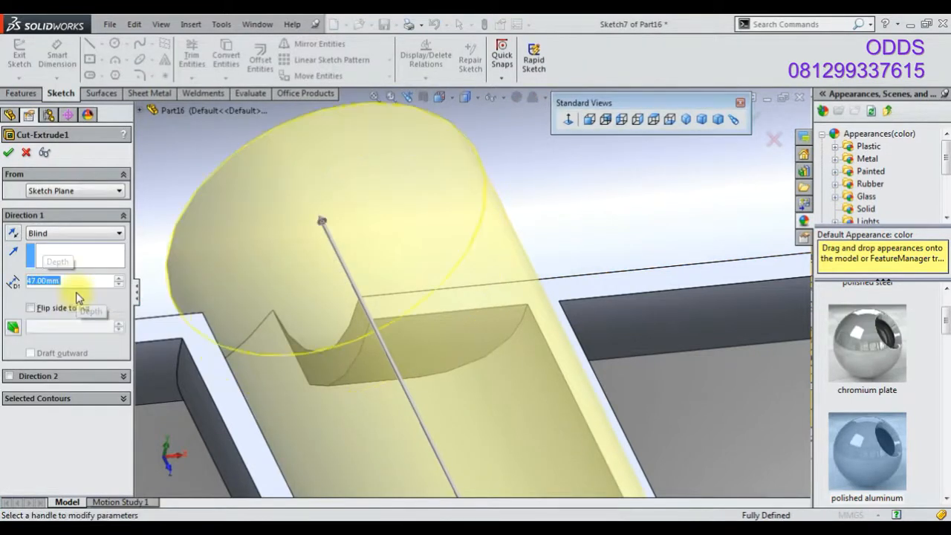
click(8, 152)
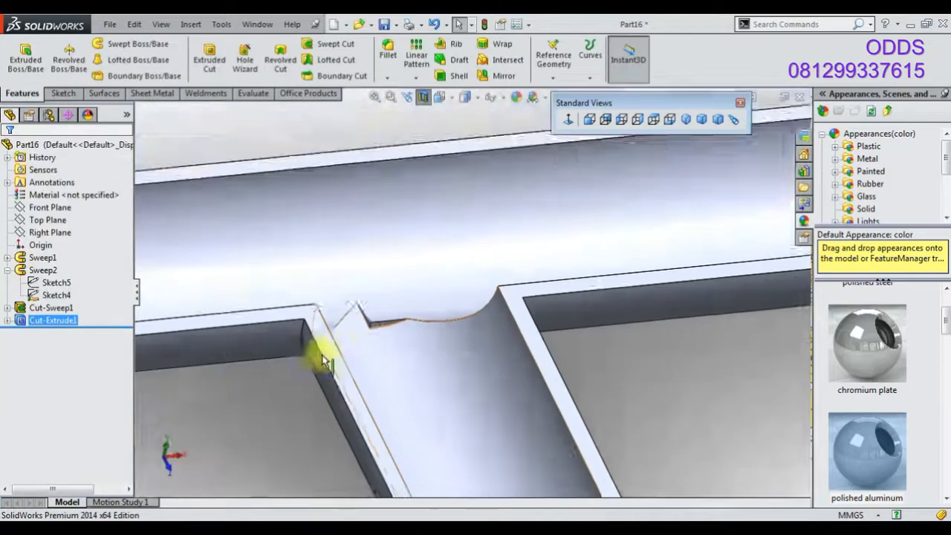
Apply the polished copper appearance to the bent tube frame
click(686, 119)
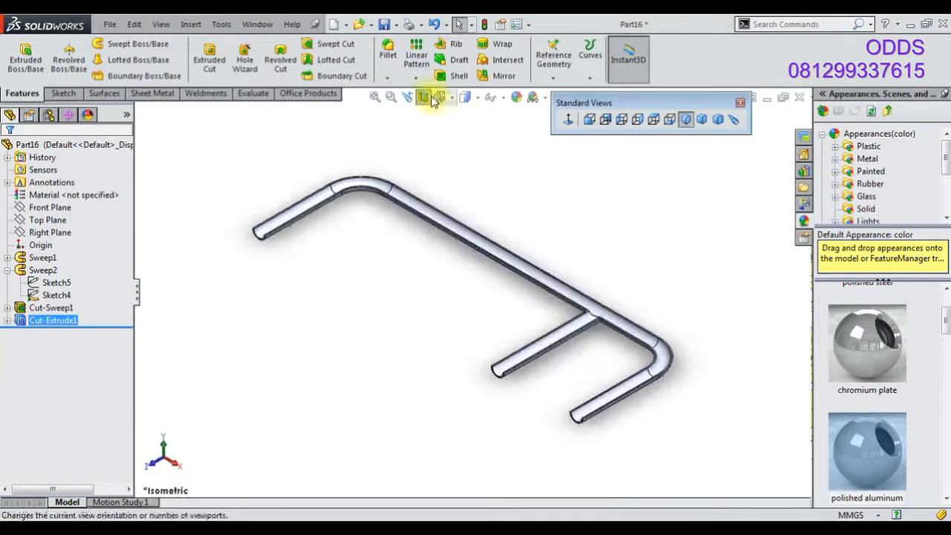
scroll(859, 394, down, 3)
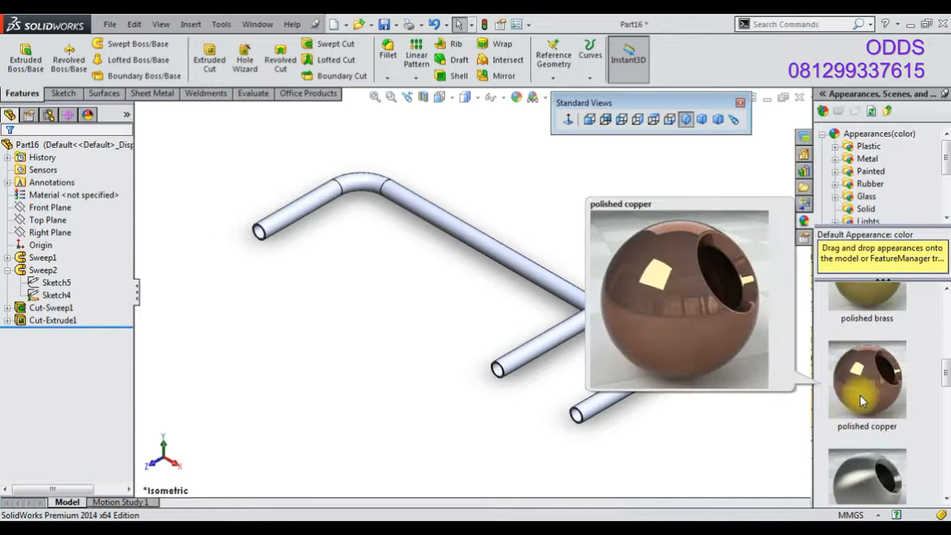
double_click(859, 395)
Save the part as 43
click(385, 27)
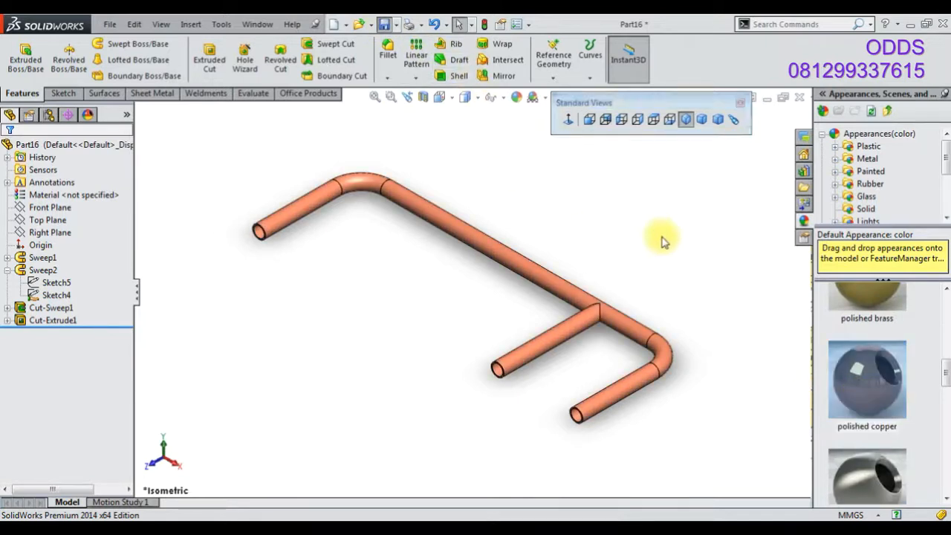
text(43)
key(Return)
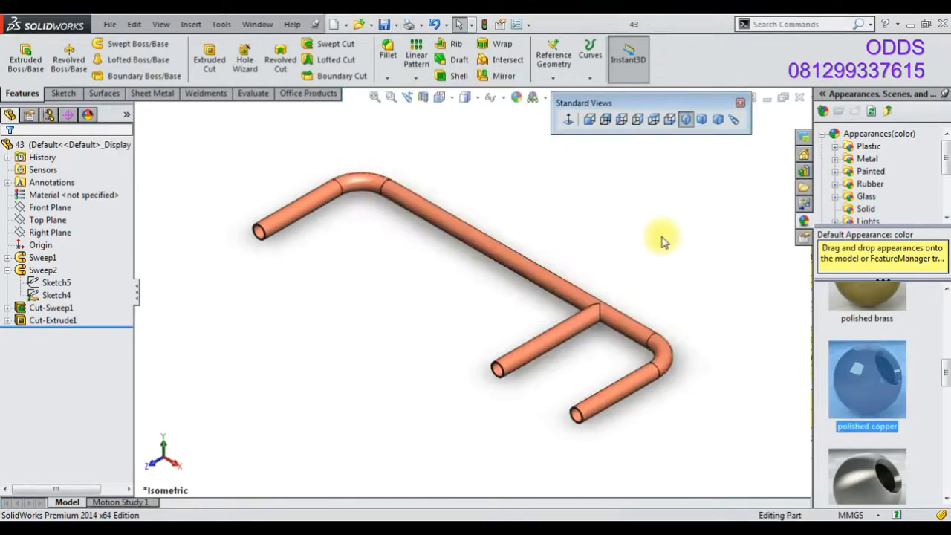
Create a new part document
click(335, 28)
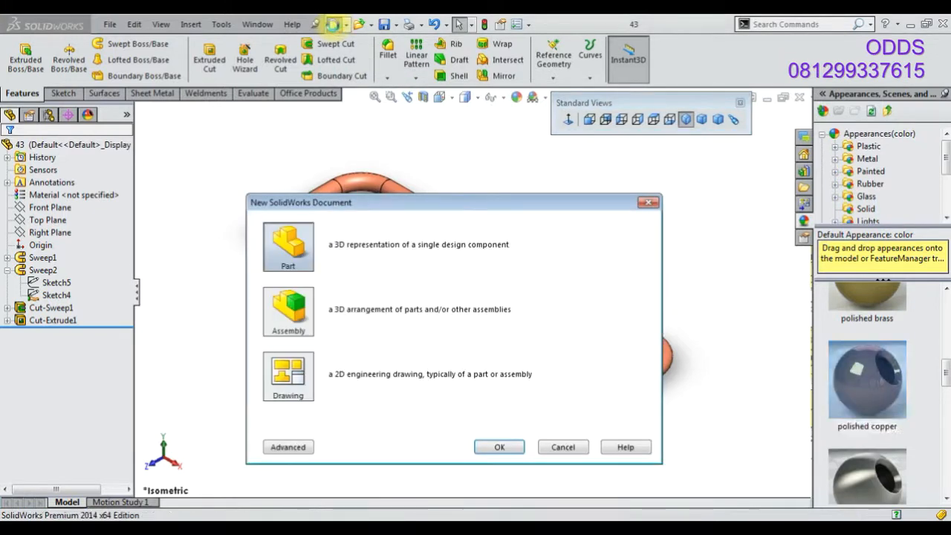
key(Return)
click(871, 492)
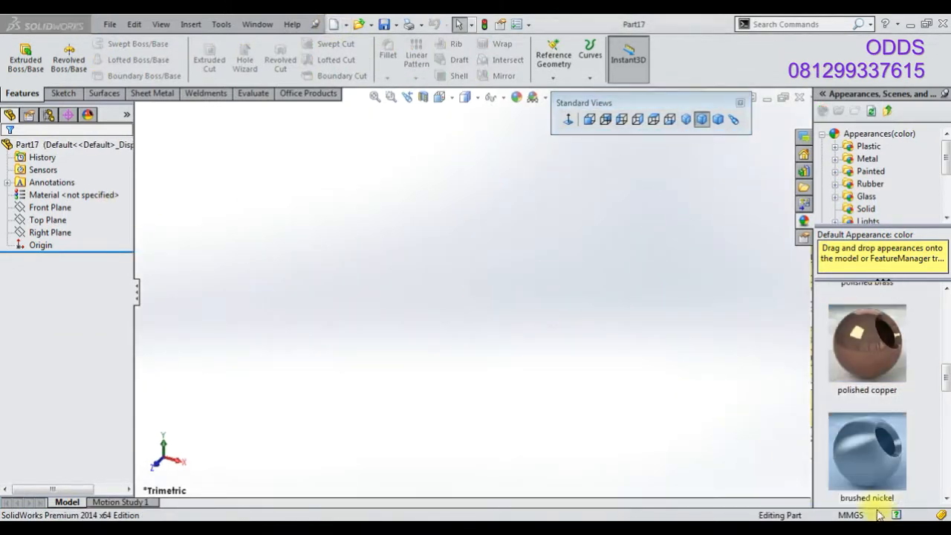
Start a sketch on the Top Plane and draw two concentric circles centred on the origin
click(63, 221)
click(70, 206)
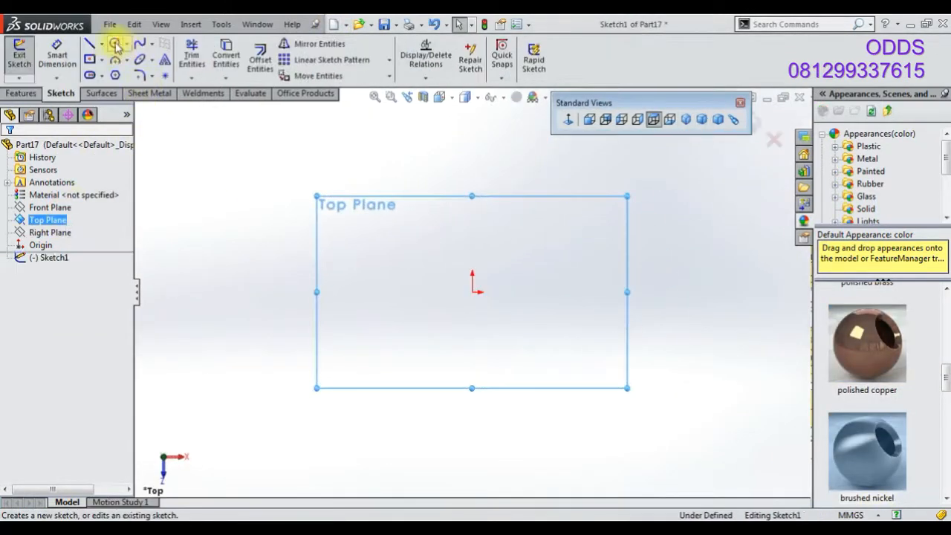
click(115, 44)
click(472, 292)
click(489, 310)
click(471, 292)
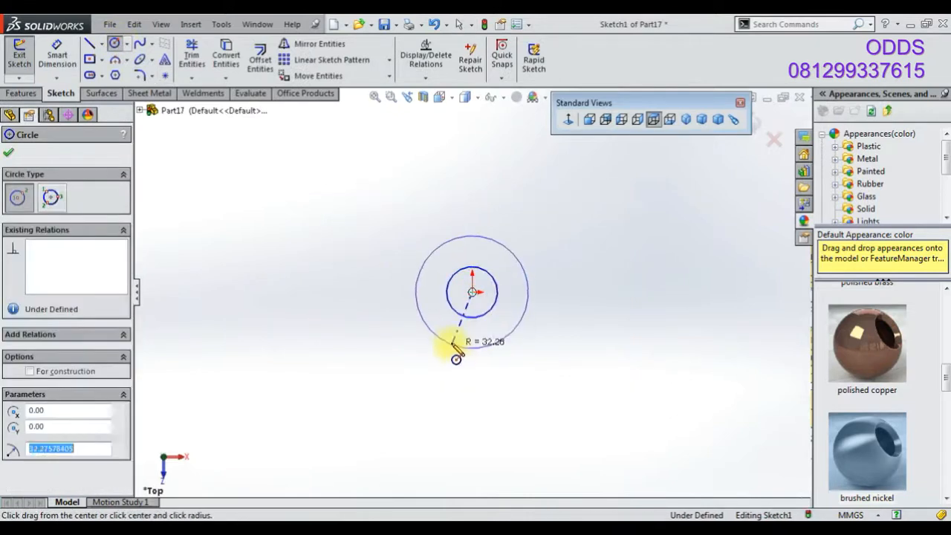
click(448, 343)
Dimension the inner circle's diameter as 6 mm
click(62, 64)
click(455, 306)
click(386, 307)
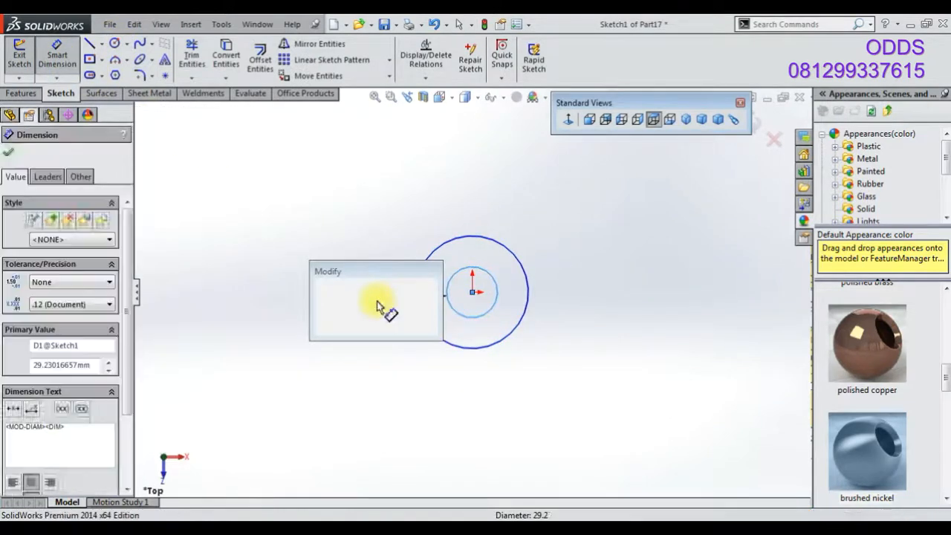
text(6)
key(Return)
Dimension the outer circle's diameter as 12 mm
click(472, 330)
click(558, 351)
text(2)
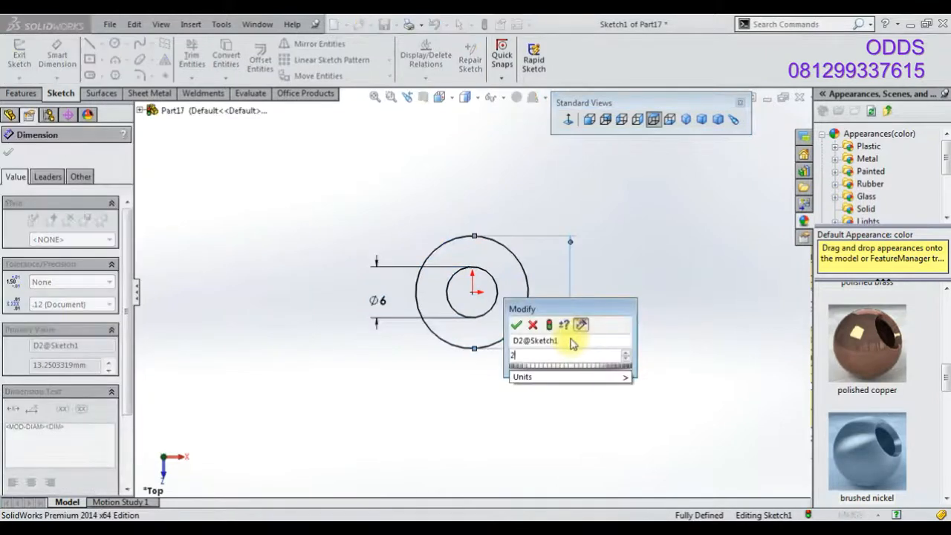
key(Return)
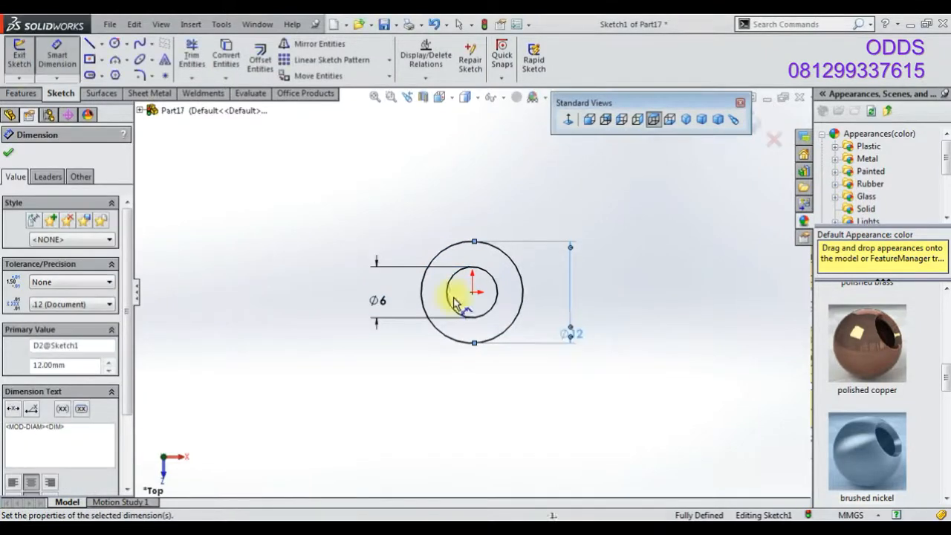
Extrude the ring profile 15 mm as a boss
click(21, 92)
click(27, 59)
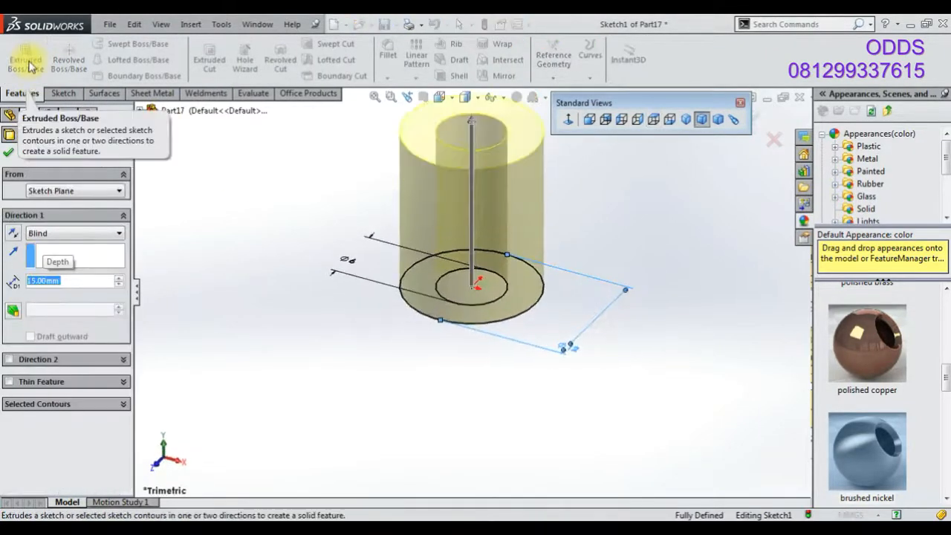
click(9, 152)
Apply the polished steel appearance to the bushing
scroll(923, 372, up, 5)
click(875, 326)
click(684, 119)
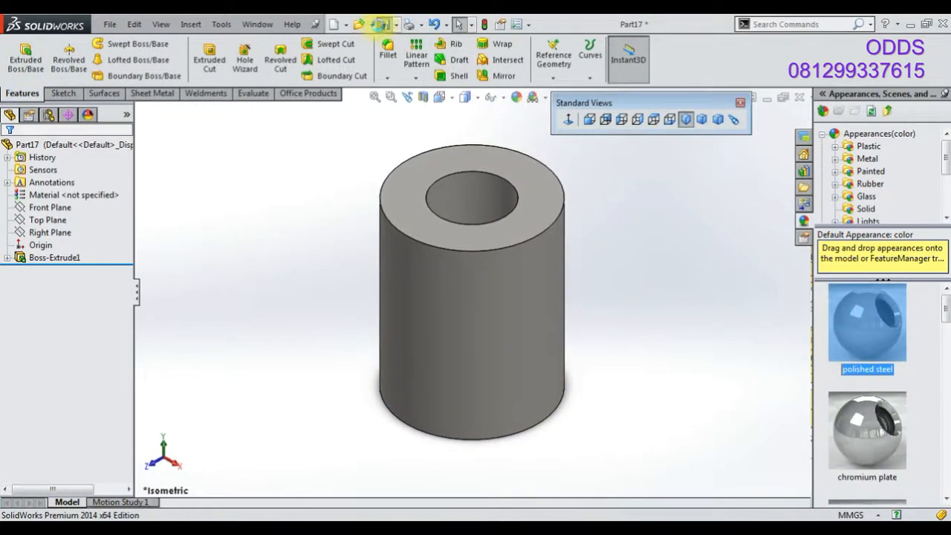
Save the part as 44
click(383, 24)
text(44)
key(Return)
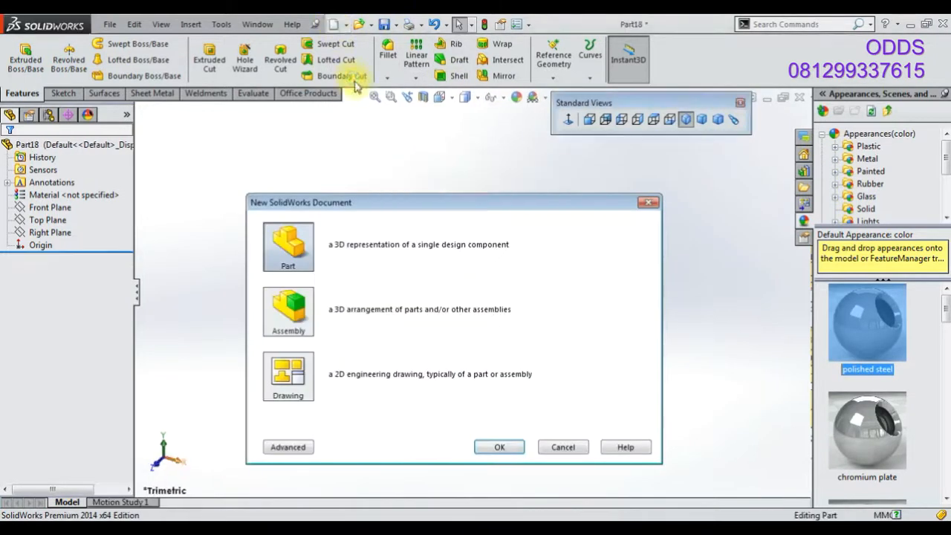
In the new part, sketch a center rectangle about 227 × 118 mm at the origin on the Top Plane
click(533, 98)
click(568, 128)
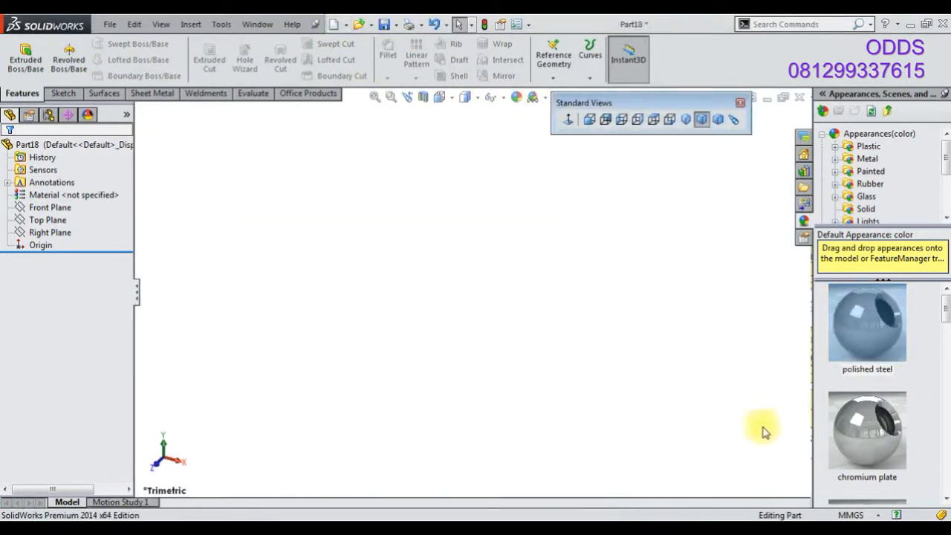
right_click(45, 220)
click(63, 196)
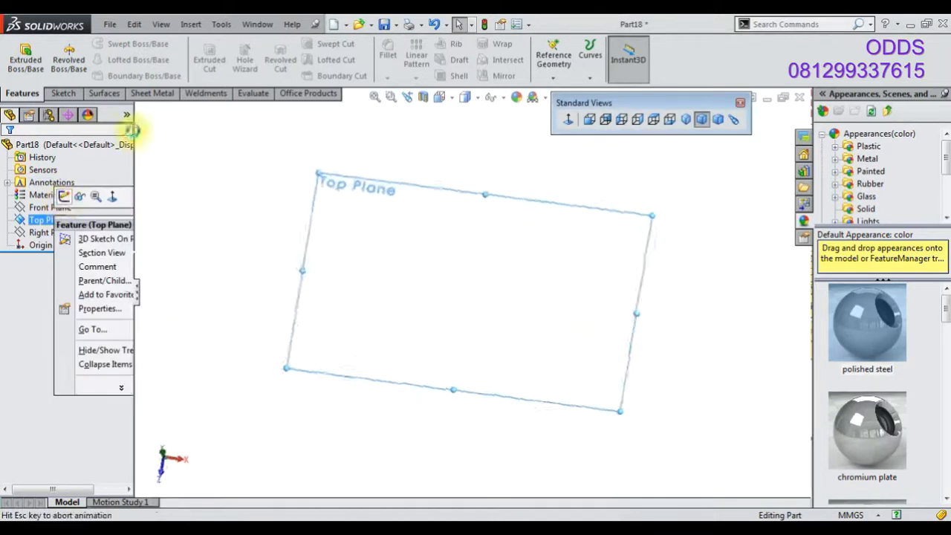
click(90, 58)
click(473, 291)
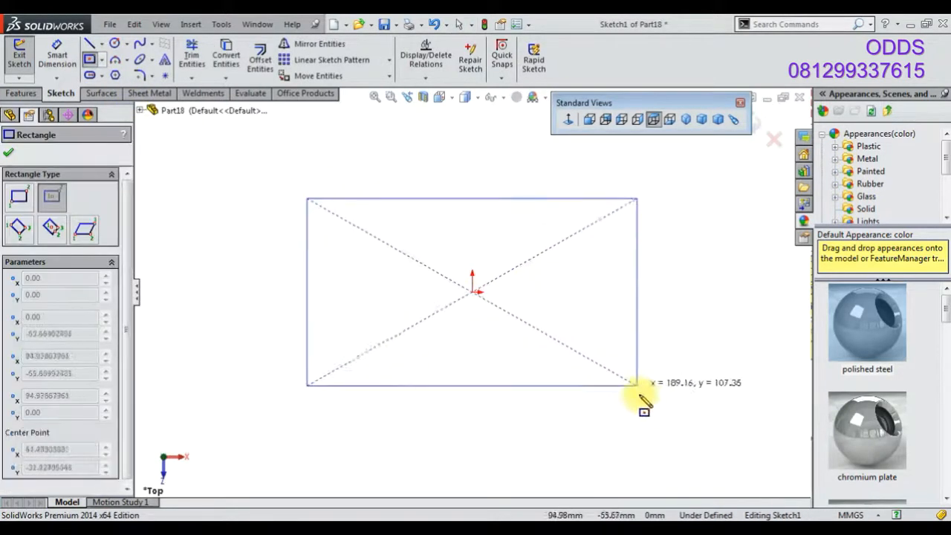
click(671, 395)
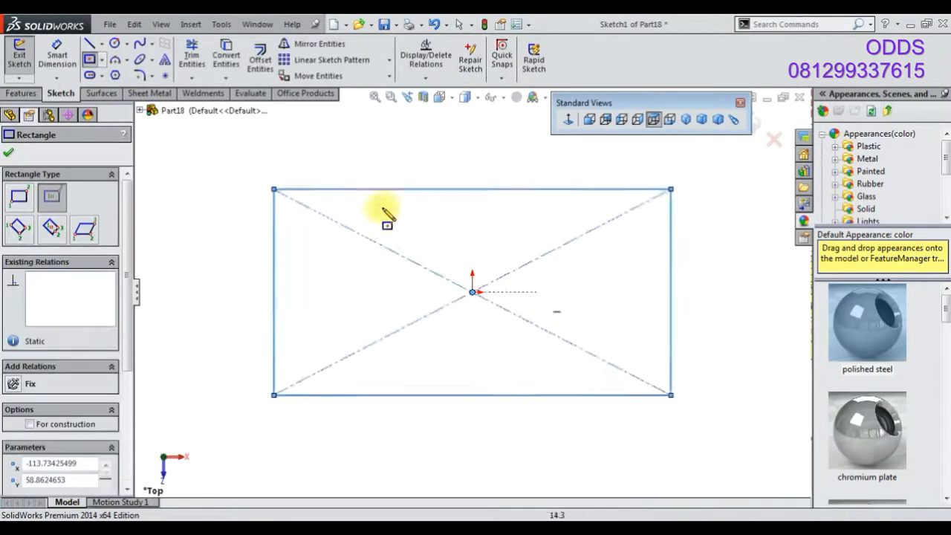
Draw a corner rectangle inside the first one and make it construction geometry
click(103, 63)
click(123, 72)
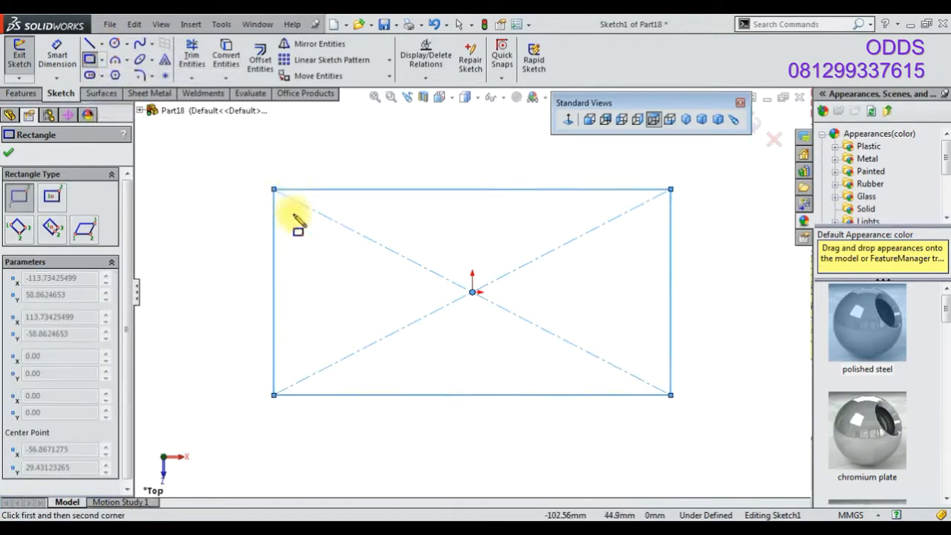
click(293, 214)
click(651, 373)
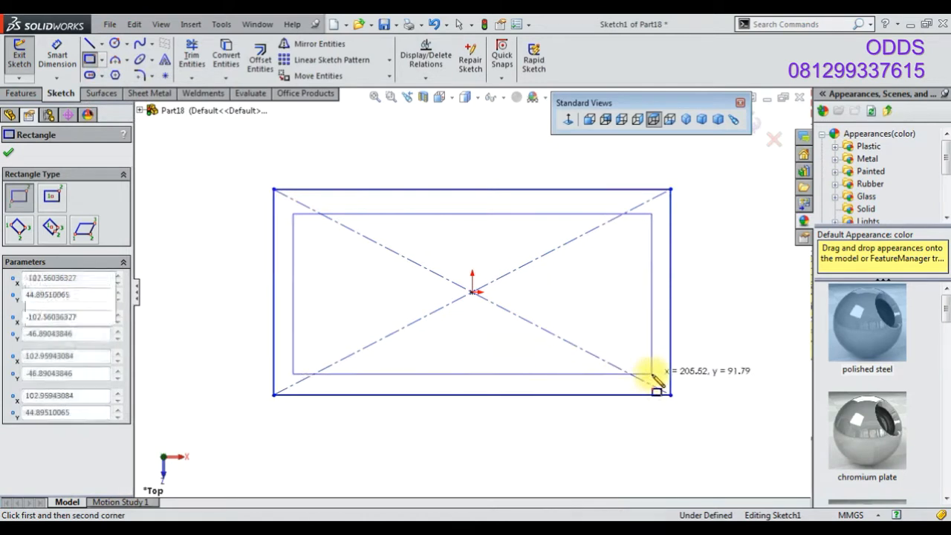
click(30, 424)
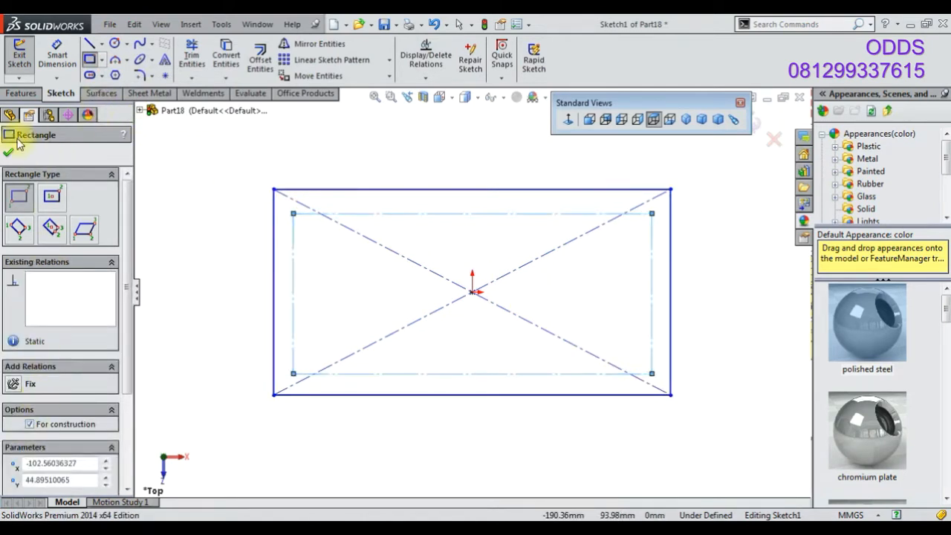
click(8, 152)
Dimension the top and bottom offsets between the inner and outer rectangles as 15 mm each
click(57, 58)
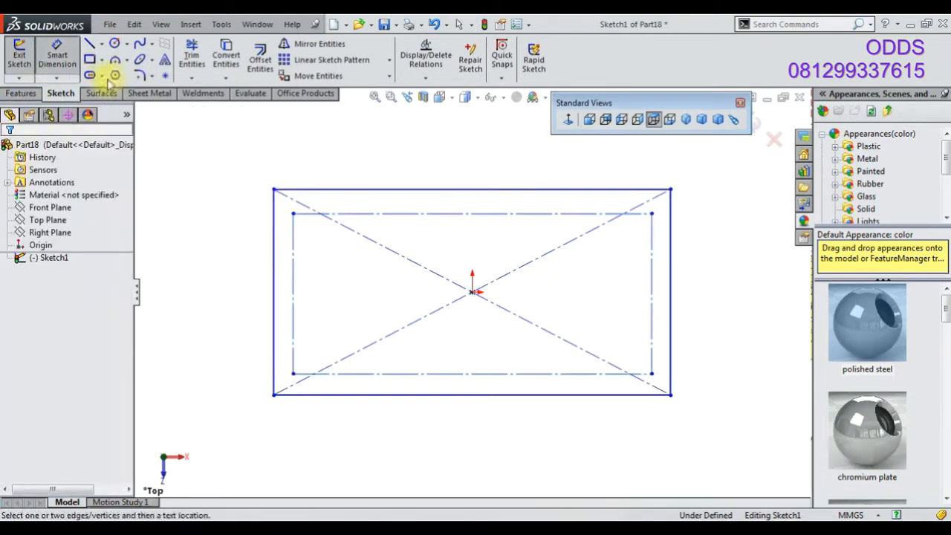
click(293, 214)
click(299, 190)
click(248, 205)
text(15)
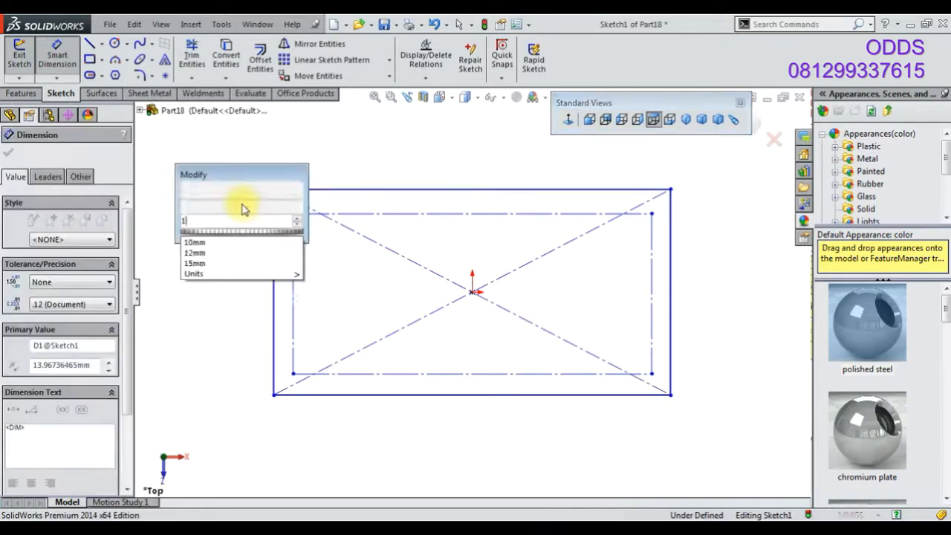
key(Return)
click(293, 373)
click(273, 394)
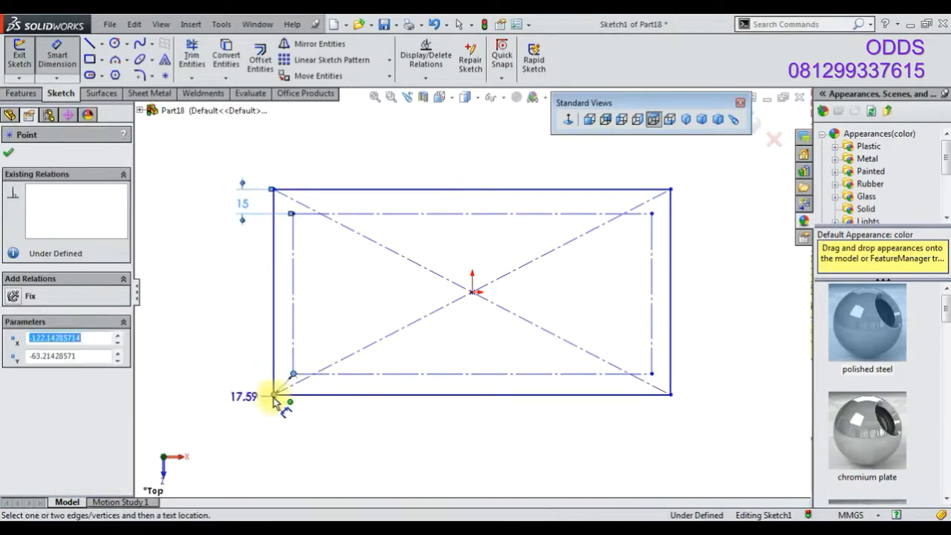
click(240, 384)
text(15)
key(Return)
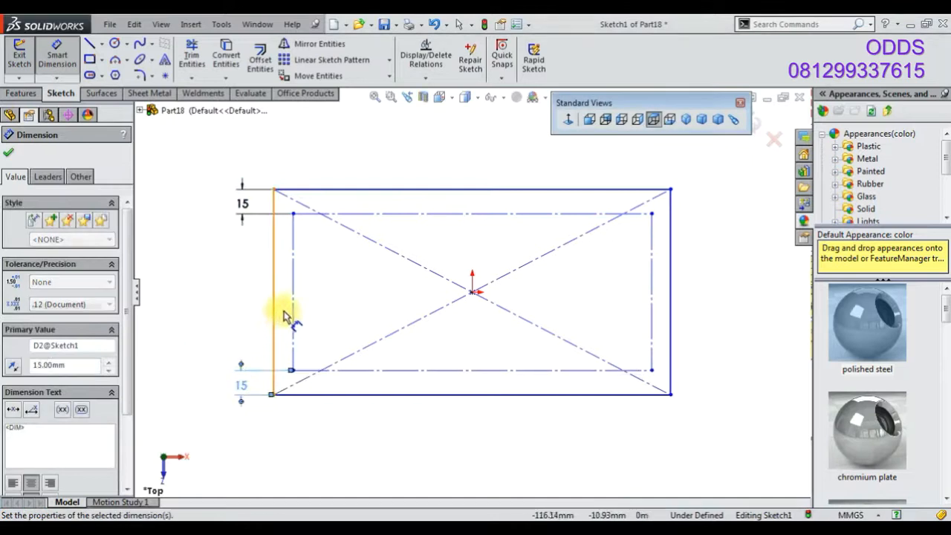
Dimension the inner rectangle's height as 120 mm
click(273, 315)
click(232, 318)
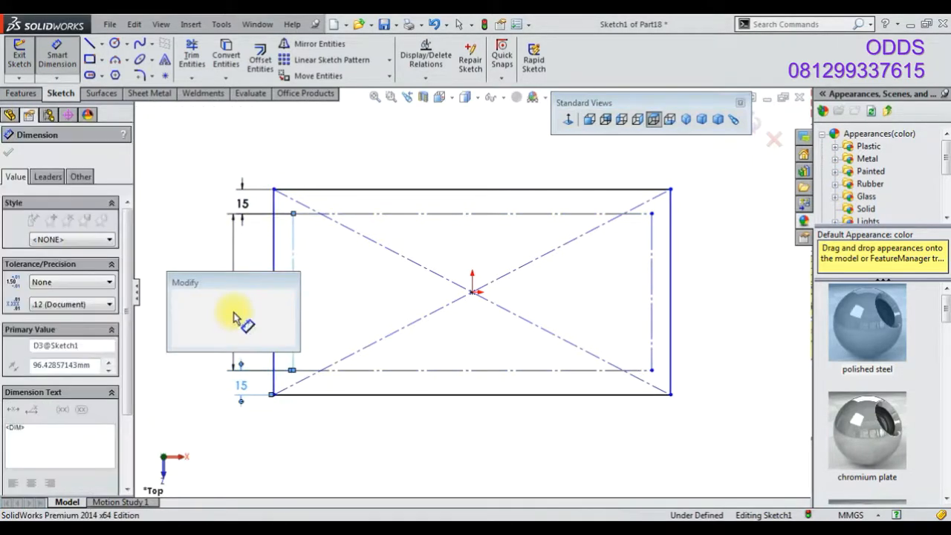
text(15)
text(20)
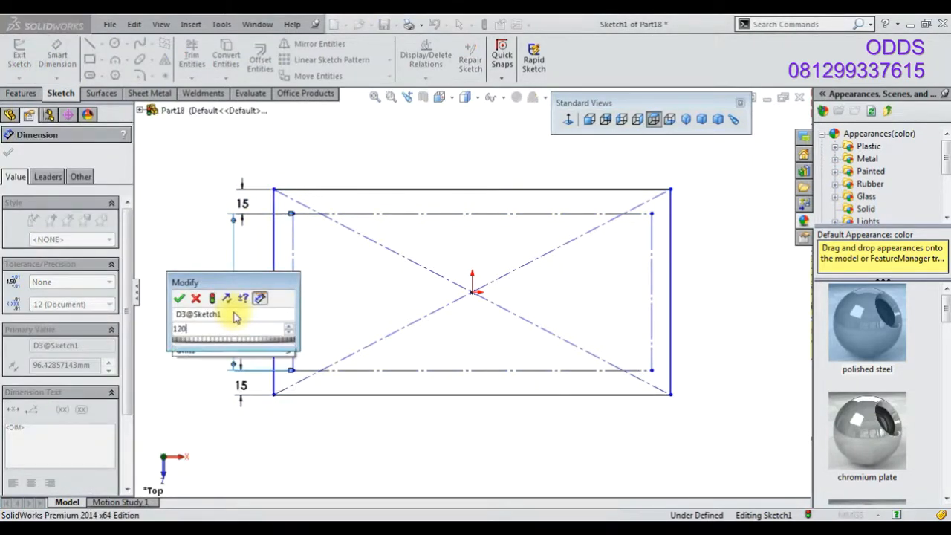
key(Return)
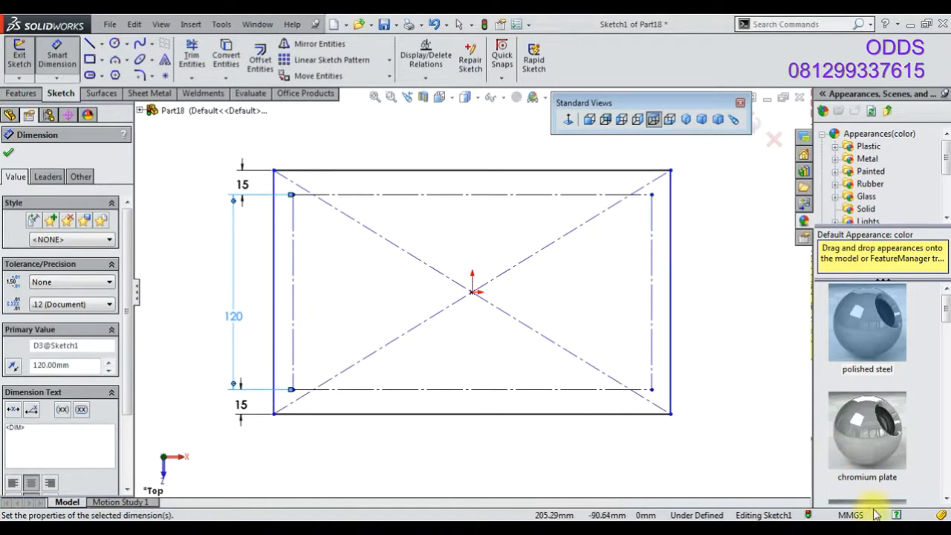
Dimension the left and right offsets between the inner and outer rectangles as 15 mm each
click(653, 391)
click(670, 394)
click(671, 444)
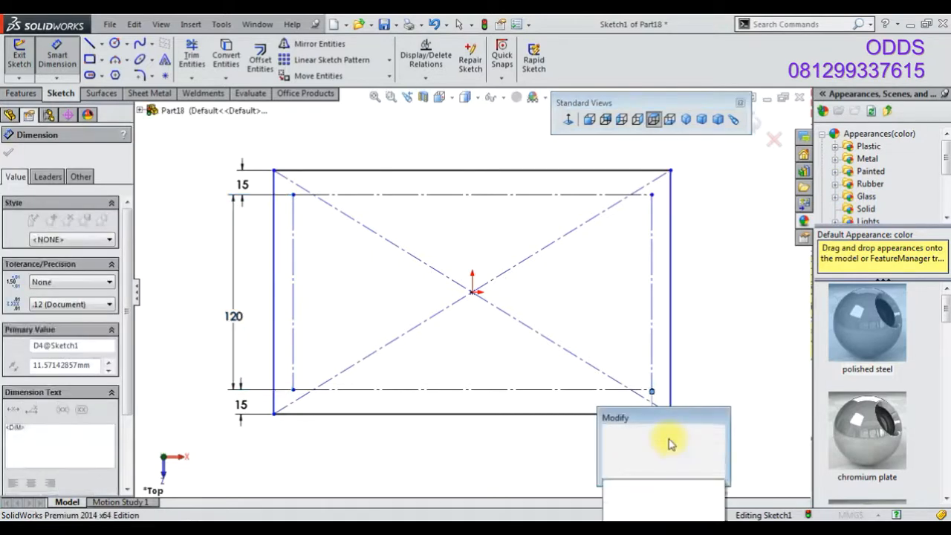
text(15)
key(Return)
click(292, 382)
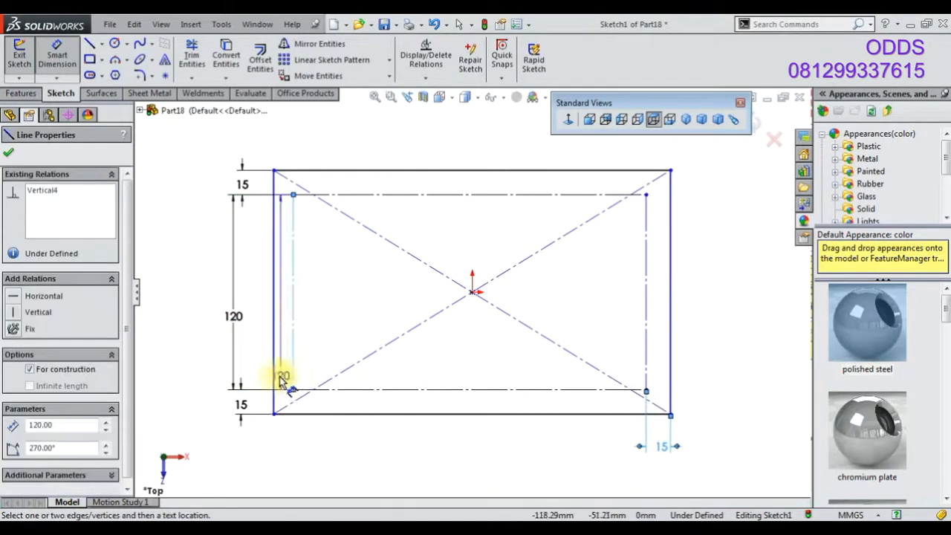
click(276, 382)
click(290, 437)
text(15)
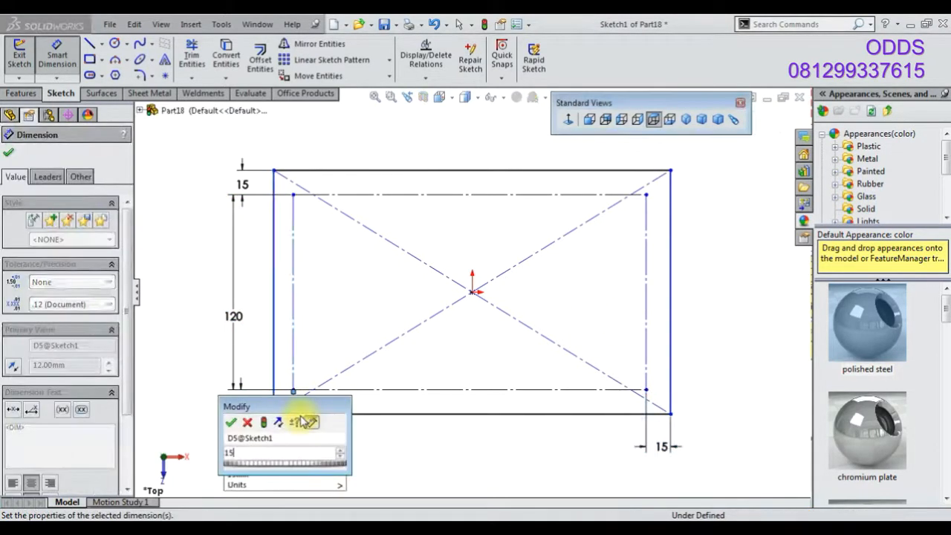
key(Return)
click(427, 442)
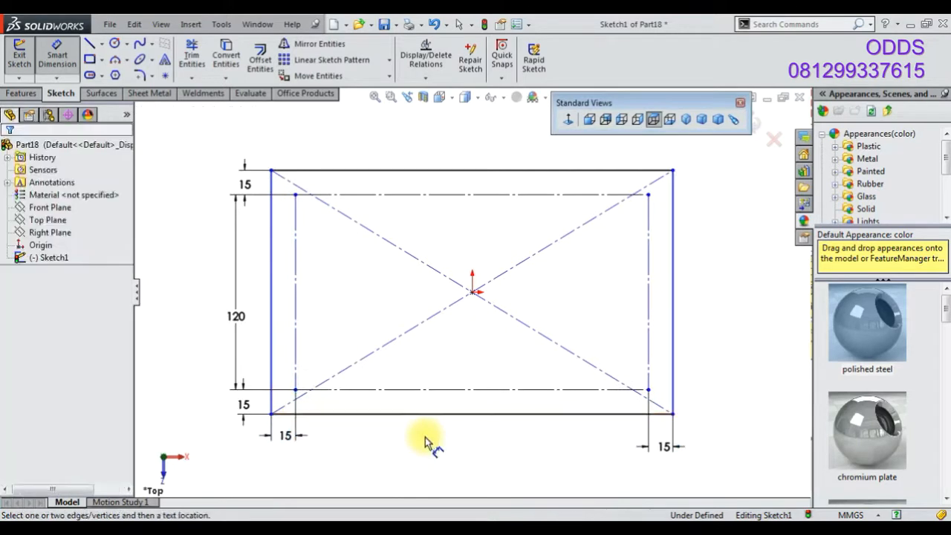
Draw three small circles on the inner rectangle's top edge and make them equal
click(116, 45)
scroll(264, 194, up, 3)
click(319, 196)
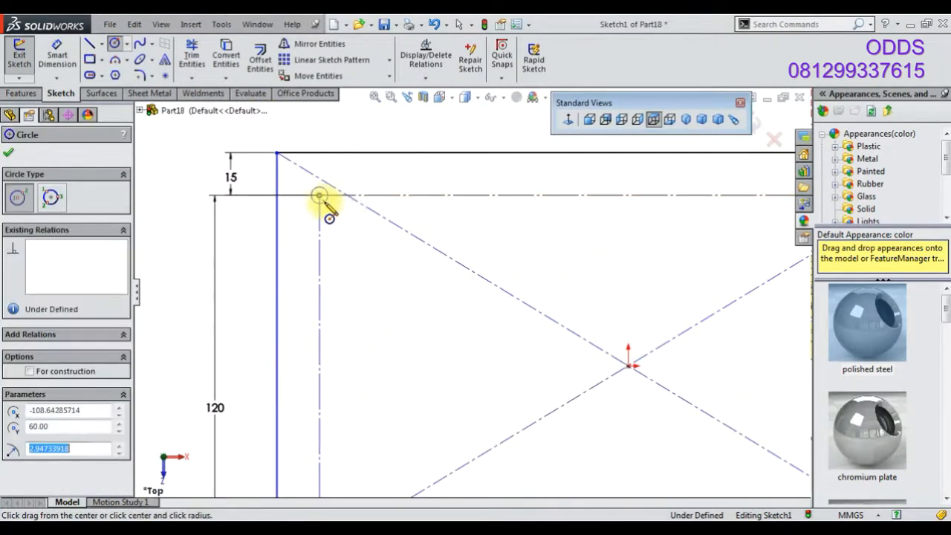
click(324, 202)
click(372, 195)
click(460, 195)
click(453, 204)
right_click(352, 144)
click(352, 166)
drag(335, 186, 483, 218)
click(556, 169)
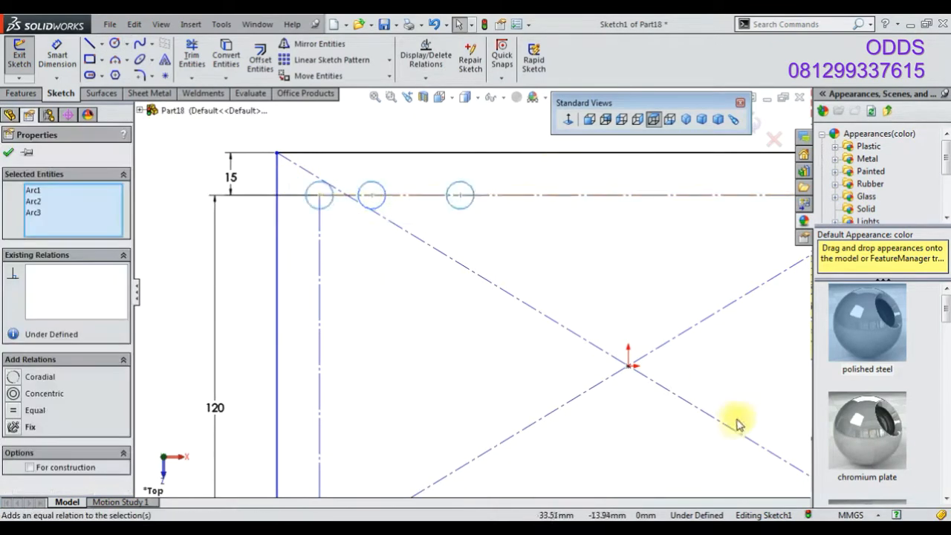
Dimension the first circle's diameter as 2 mm
scroll(862, 461, down, 2)
click(57, 55)
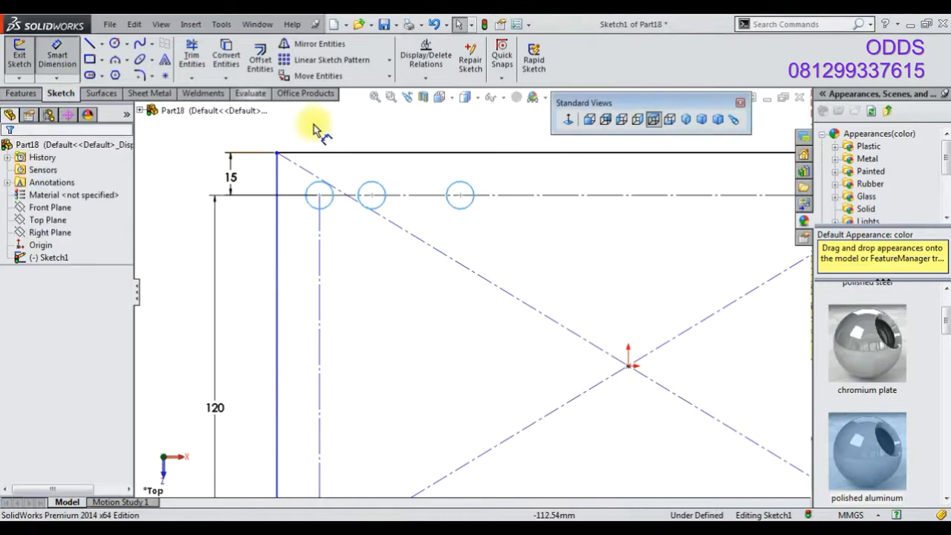
click(375, 186)
click(382, 131)
key(Return)
scroll(404, 178, up, 2)
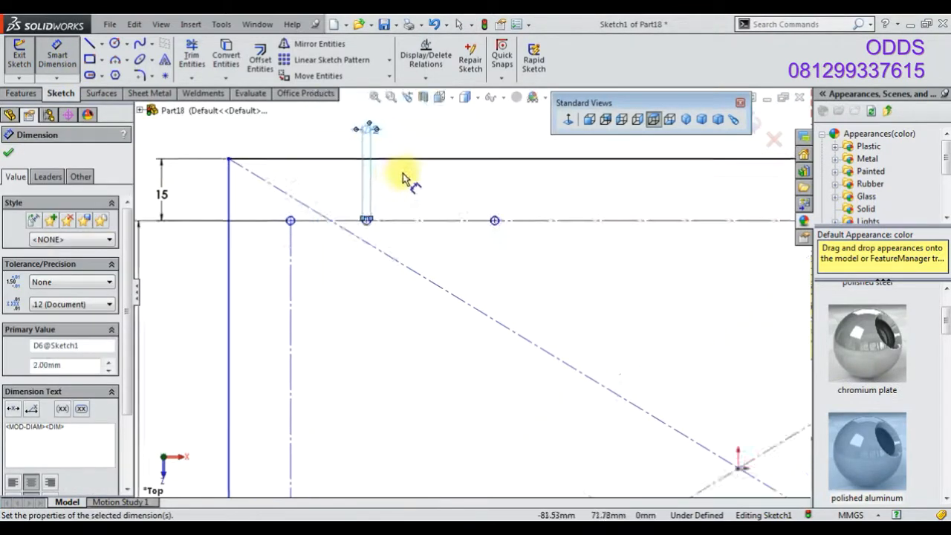
Merge the right circle's center with the inner rectangle's top-right corner
scroll(401, 182, up, 2)
right_click(497, 276)
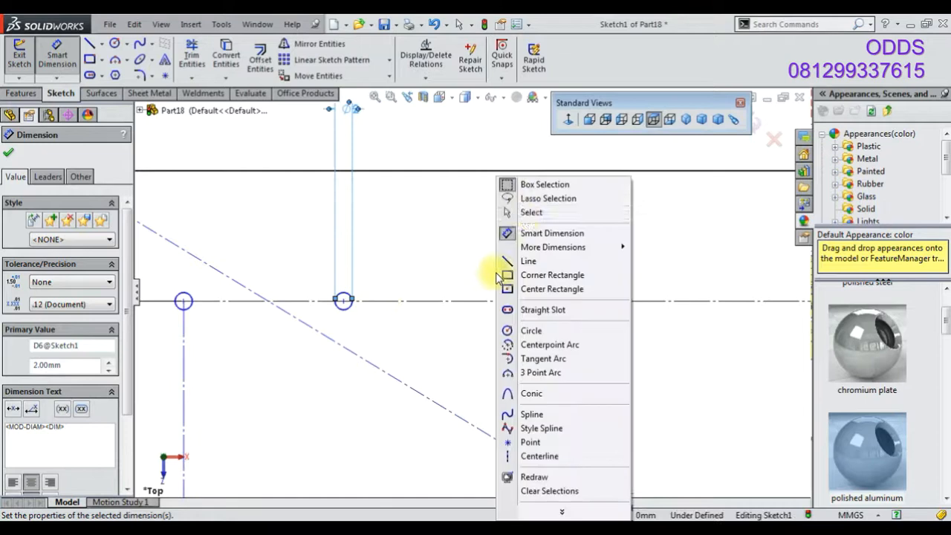
click(531, 212)
click(613, 300)
scroll(610, 305, down, 2)
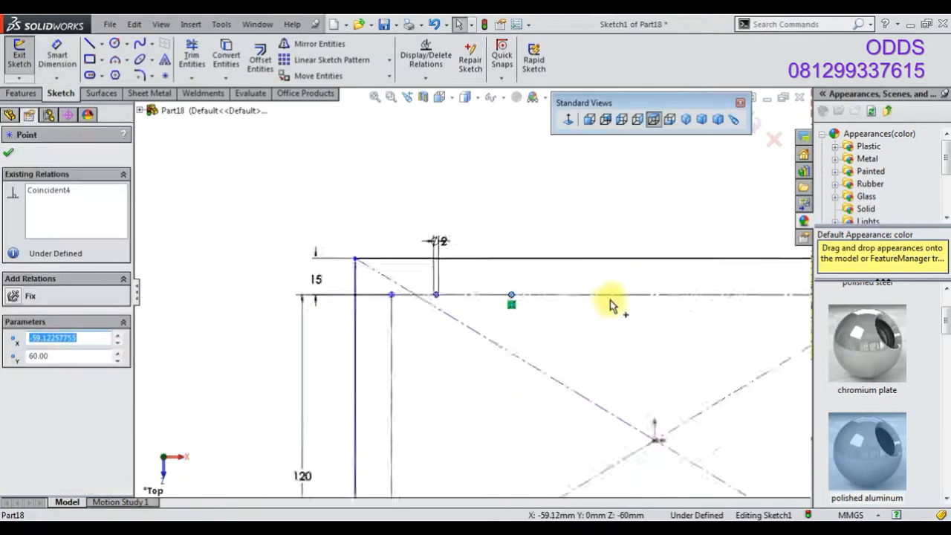
scroll(616, 304, down, 2)
ctrl+click(601, 289)
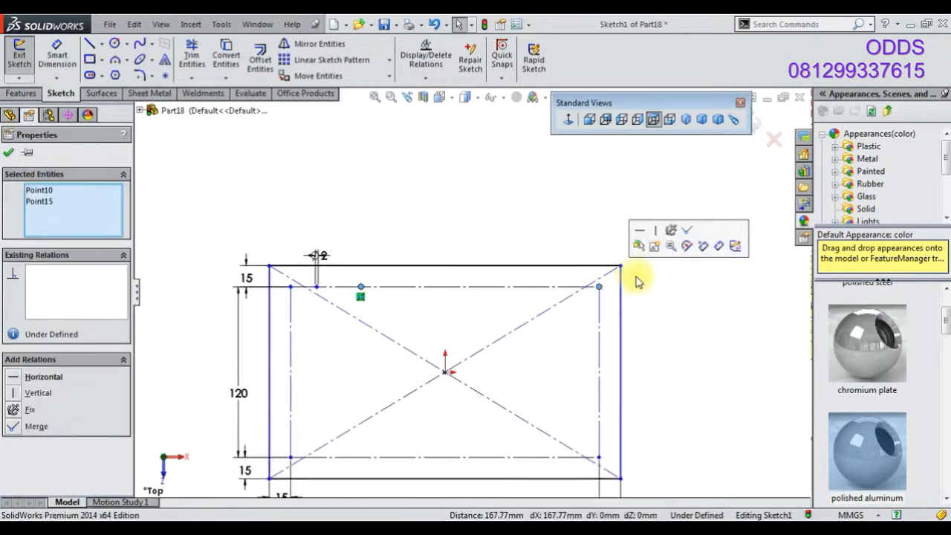
click(684, 236)
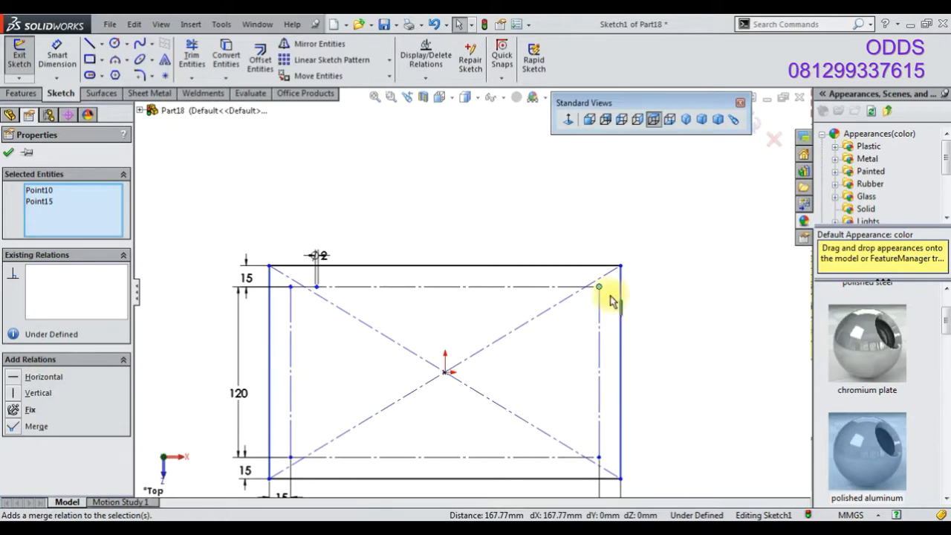
Dimension the distance between the left and middle circle centers as 154 mm
scroll(609, 301, up, 5)
scroll(322, 287, down, 1)
scroll(314, 286, down, 5)
scroll(282, 261, up, 3)
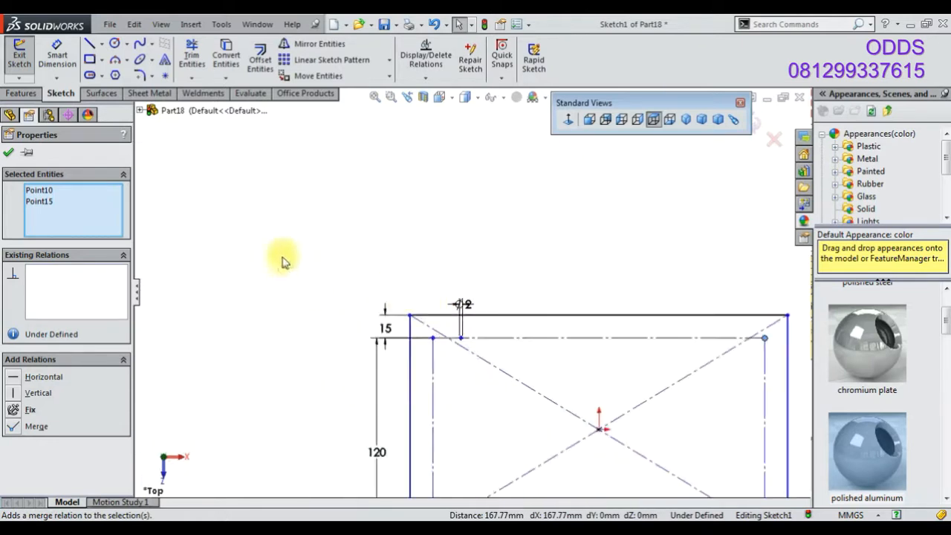
click(53, 59)
scroll(446, 251, up, 5)
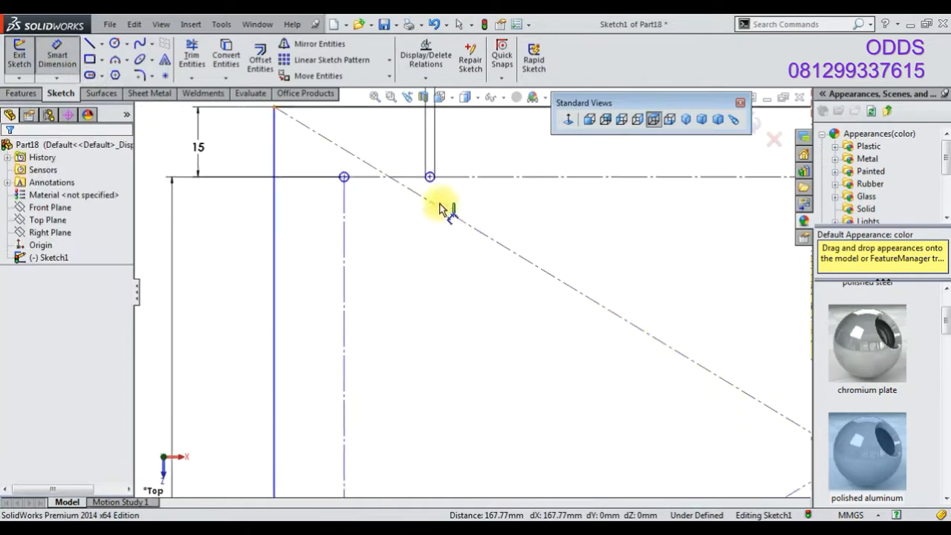
click(430, 178)
click(344, 177)
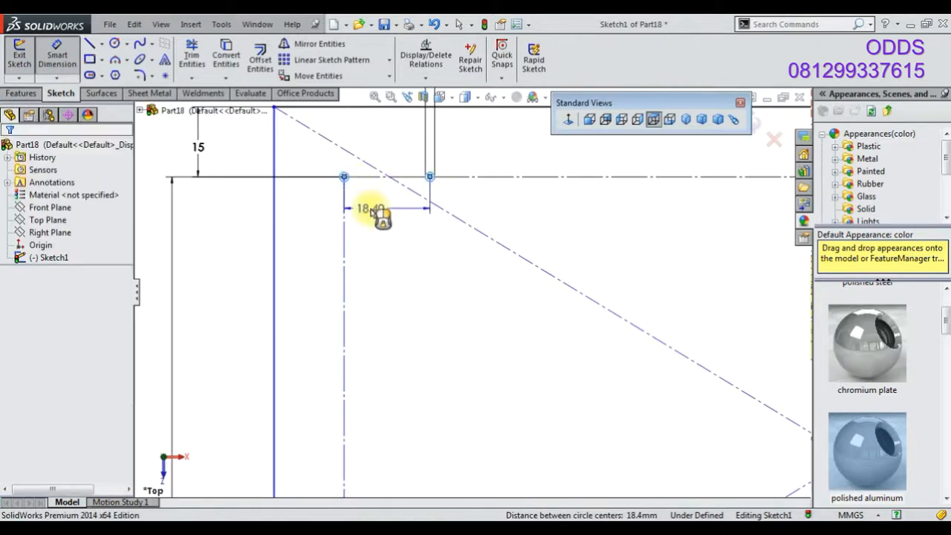
click(373, 214)
text(154)
key(Return)
Dimension the distance between the middle and right circle centers as 72 mm
scroll(495, 222, down, 3)
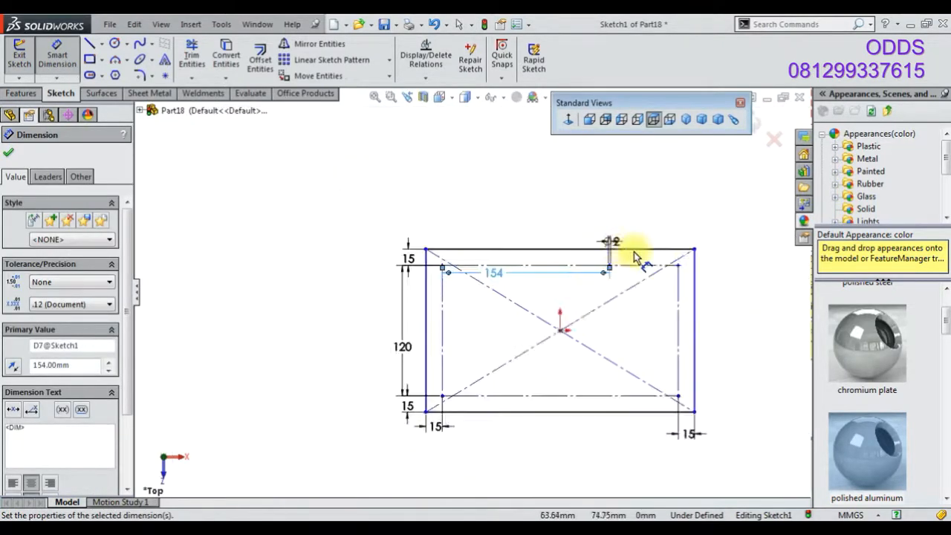
scroll(616, 251, up, 4)
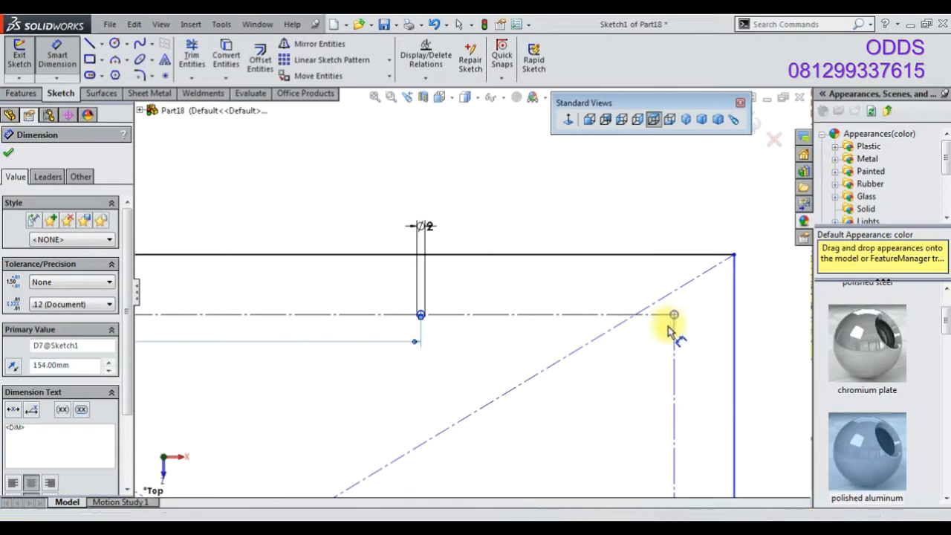
click(672, 317)
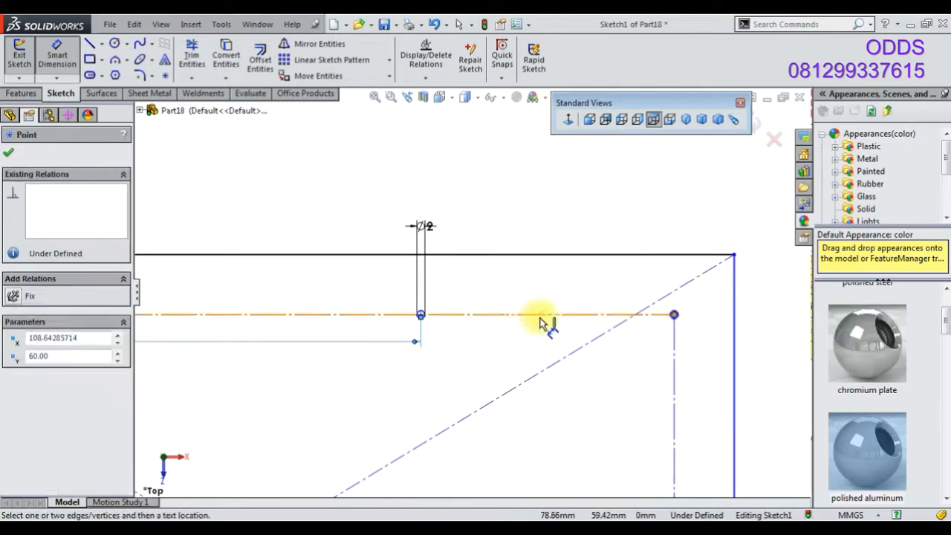
click(430, 318)
click(516, 342)
text(7)
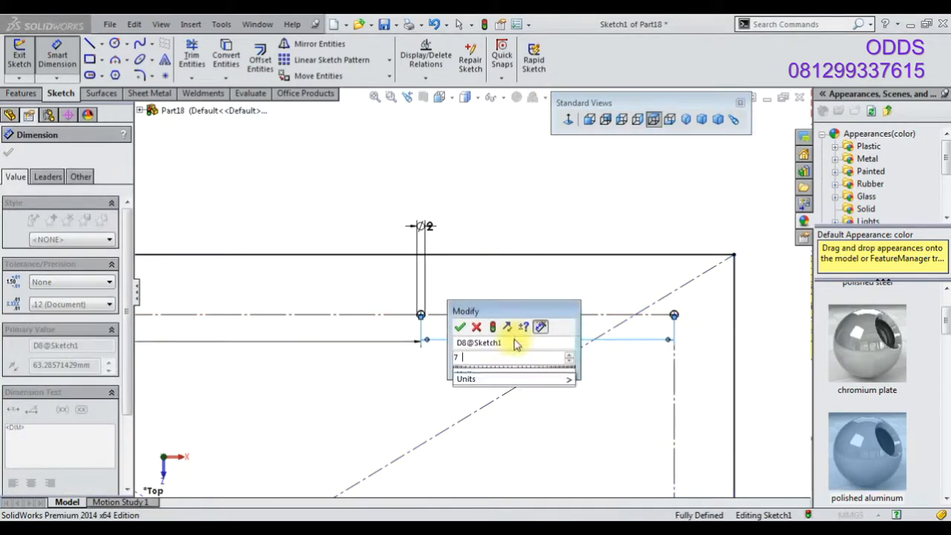
text(2)
key(Return)
scroll(522, 289, down, 3)
drag(466, 305, 464, 221)
scroll(540, 383, up, 2)
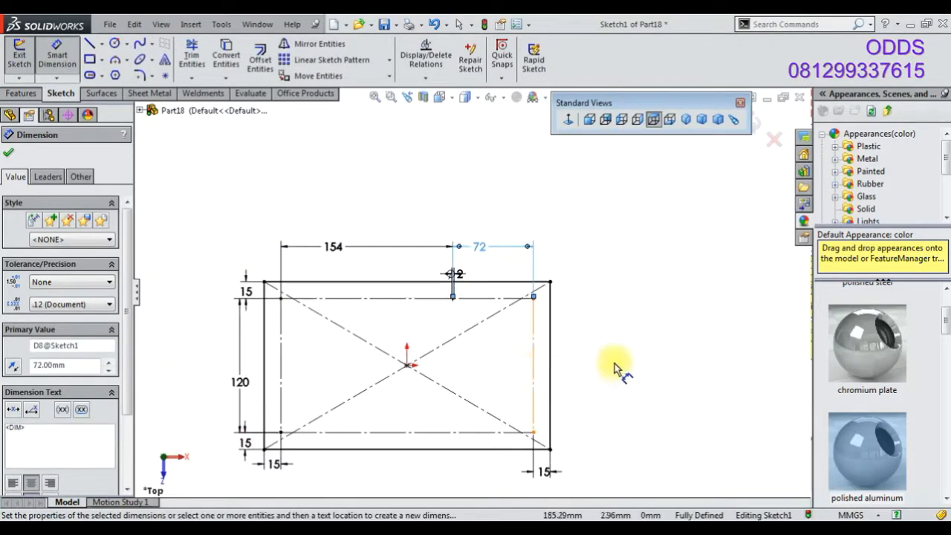
click(616, 365)
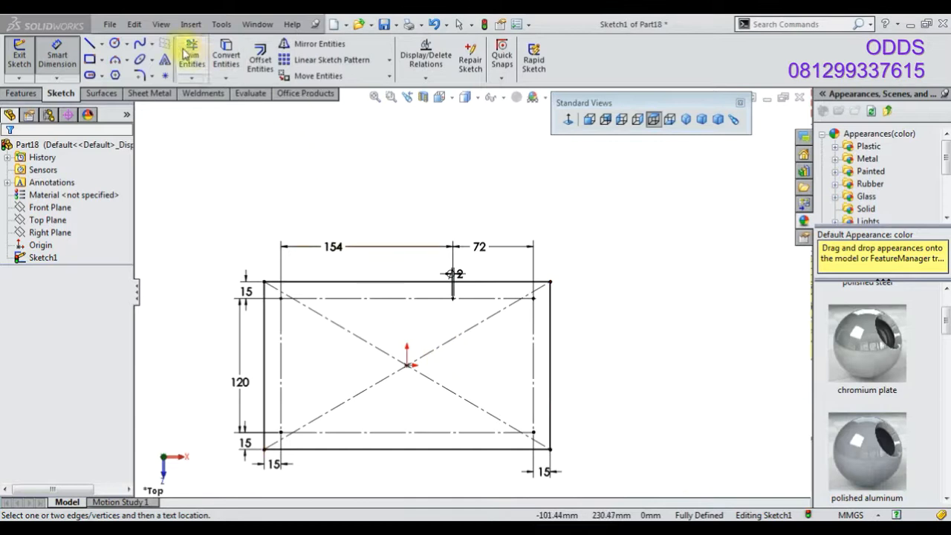
Draw a horizontal centerline from the origin to the inner rectangle's right edge
click(102, 44)
click(128, 69)
scroll(382, 333, down, 3)
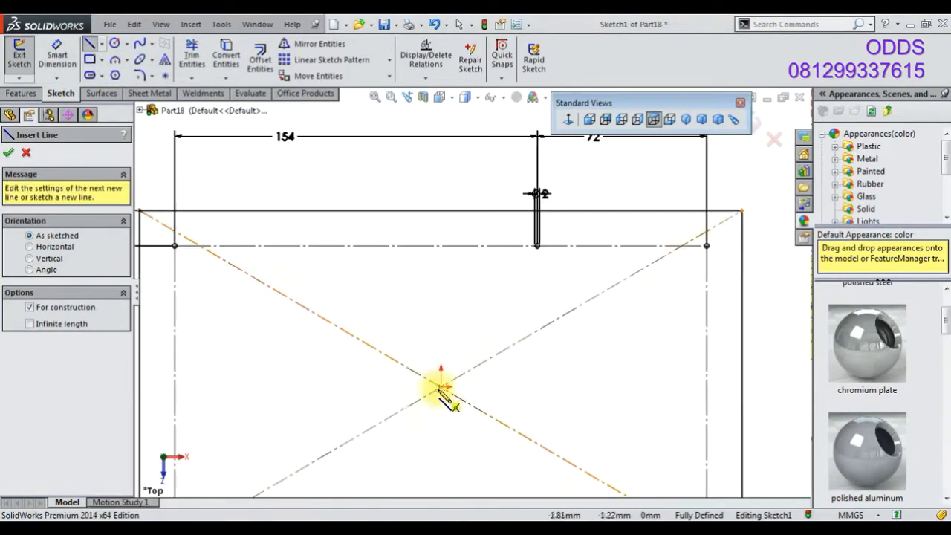
click(707, 386)
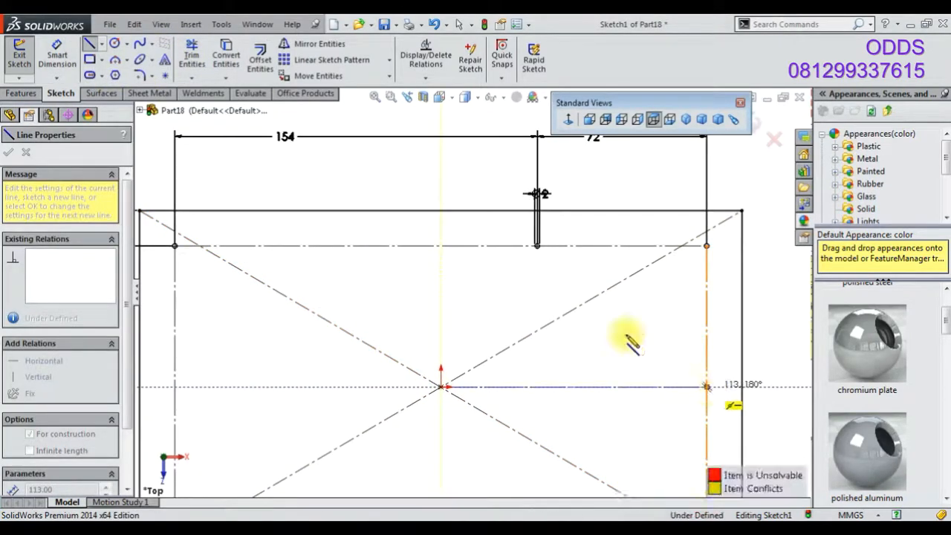
click(102, 60)
click(133, 89)
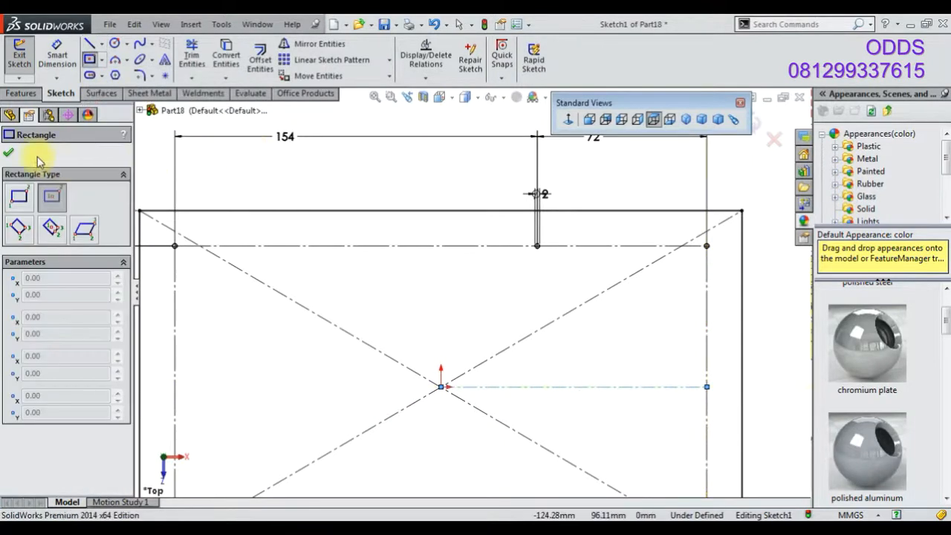
click(9, 152)
right_click(300, 176)
click(251, 192)
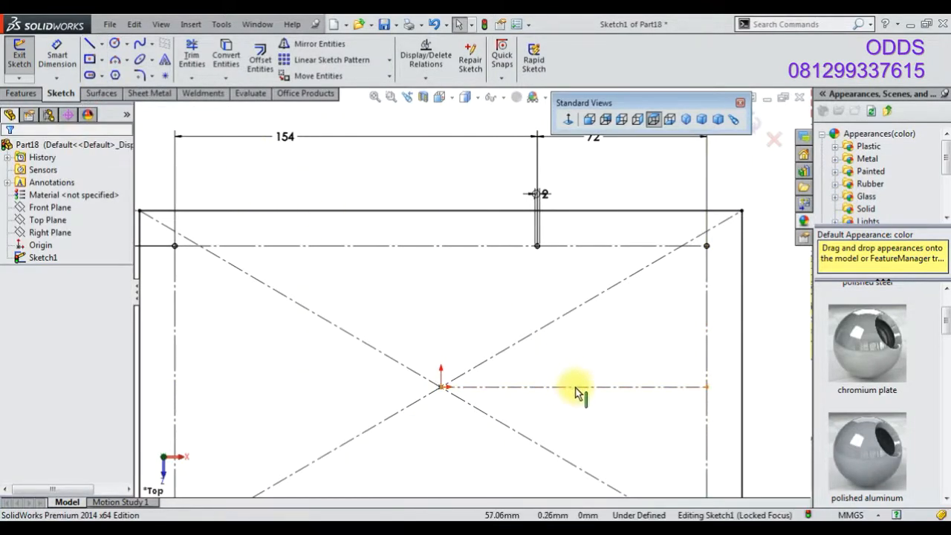
click(576, 387)
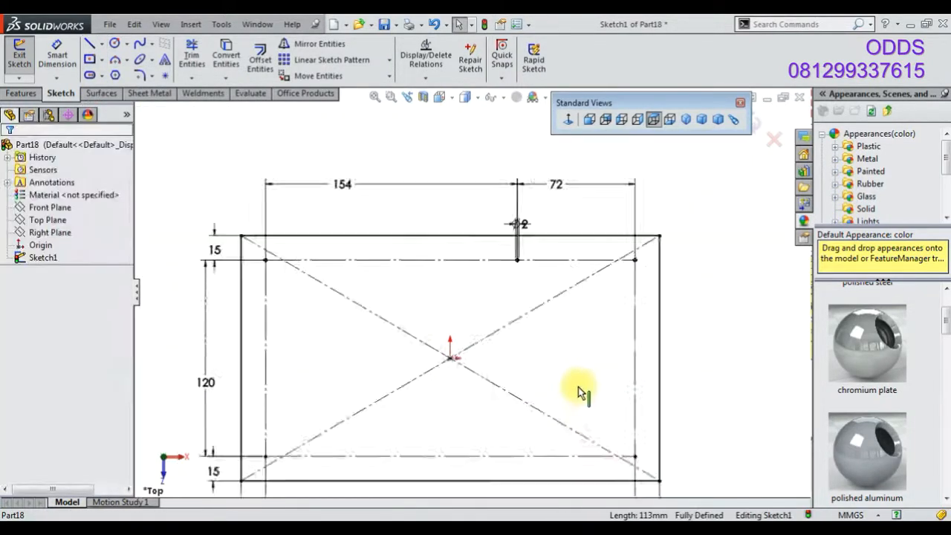
scroll(578, 387, up, 5)
scroll(579, 392, down, 5)
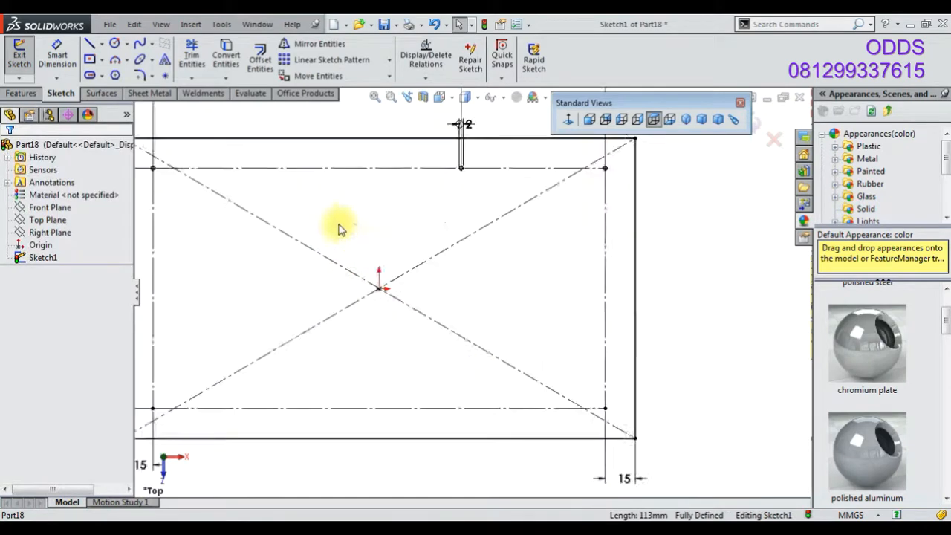
scroll(297, 226, down, 2)
drag(184, 172, 549, 215)
key(f)
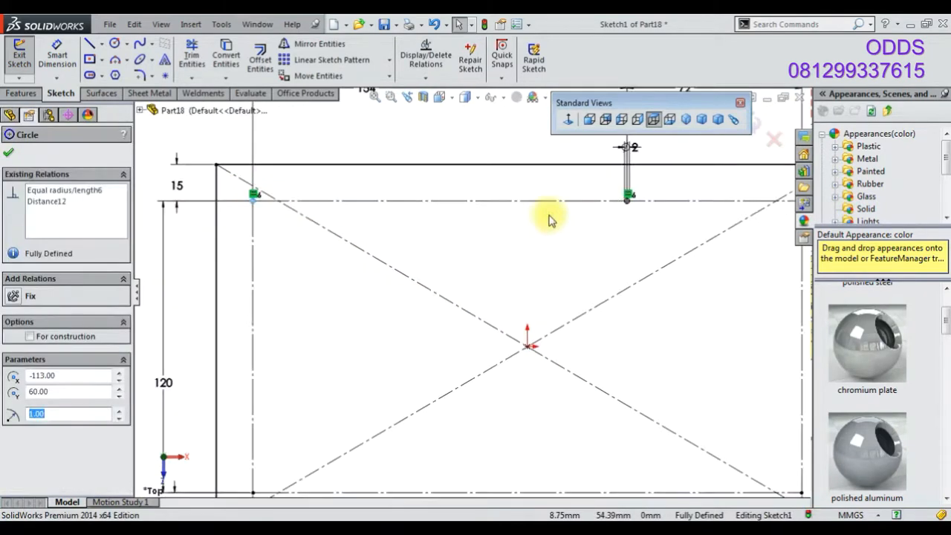
click(257, 122)
click(315, 44)
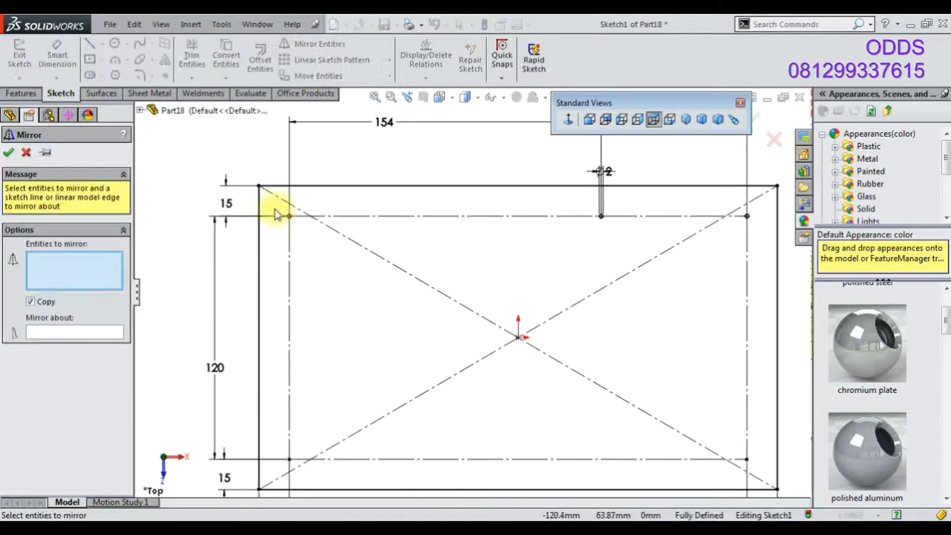
drag(656, 214, 753, 213)
click(61, 333)
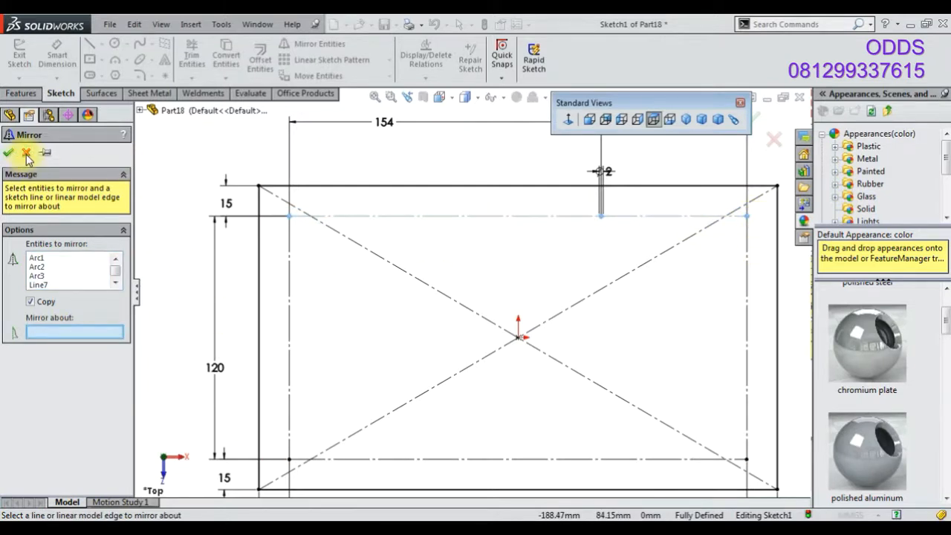
click(26, 153)
Draw a horizontal centerline from the origin to the inner rectangle's right edge
click(102, 44)
click(117, 58)
click(518, 337)
click(746, 337)
right_click(212, 206)
click(217, 189)
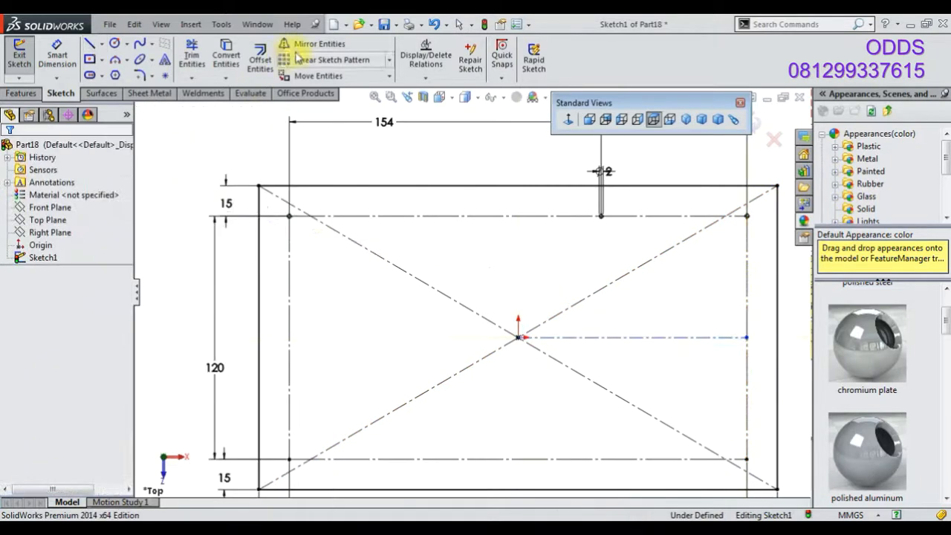
Mirror the three circles and the inner top edge about the horizontal centerline
click(312, 43)
drag(281, 213, 765, 237)
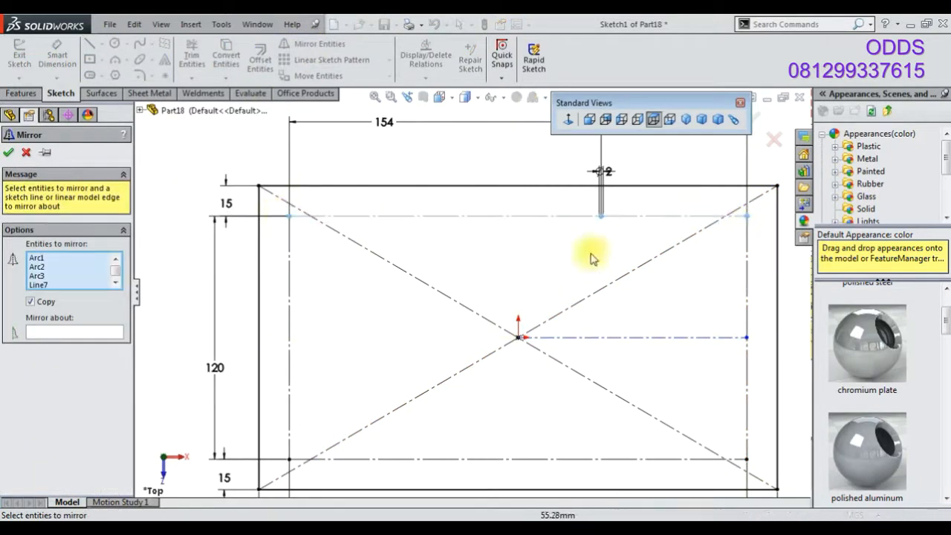
click(85, 335)
click(721, 338)
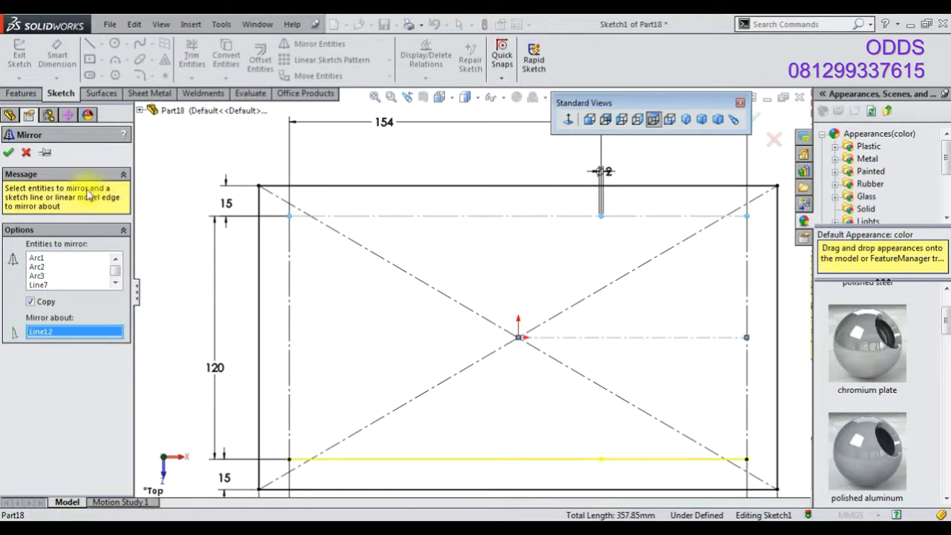
click(8, 154)
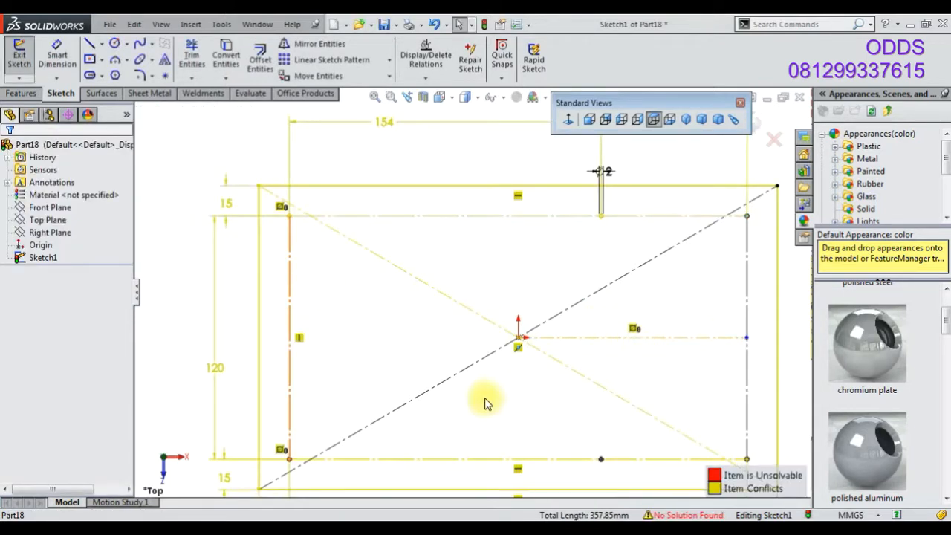
Delete a conflicting item near the horizontal centerline
scroll(487, 402, up, 1)
scroll(553, 401, down, 5)
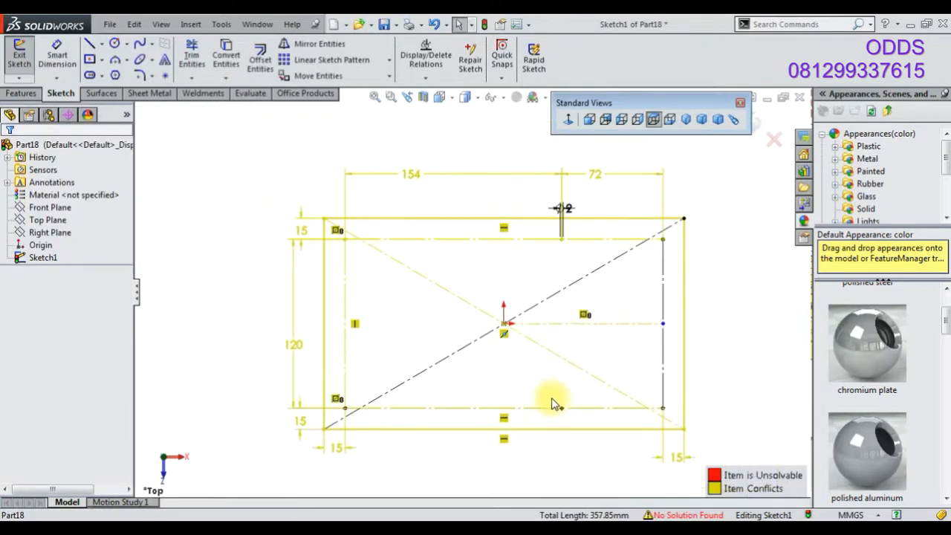
click(561, 314)
key(Delete)
scroll(566, 307, up, 6)
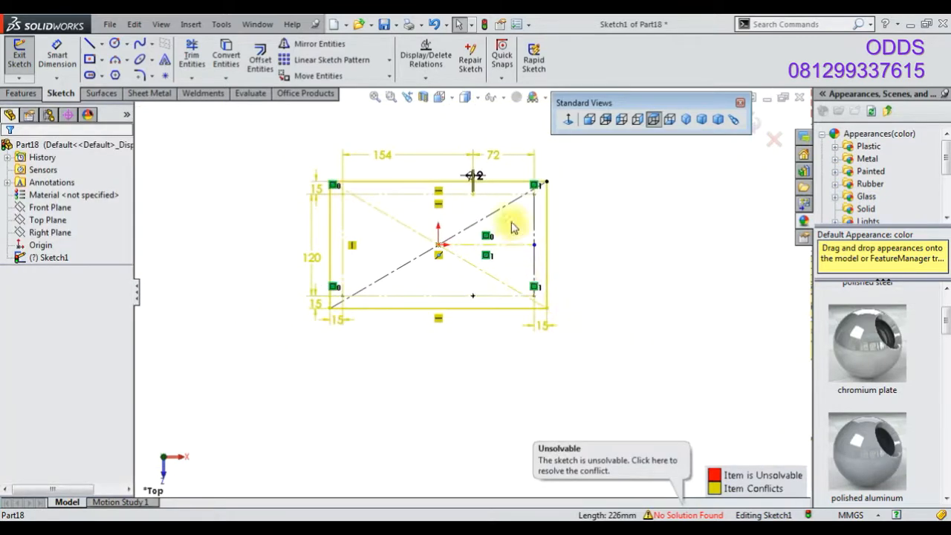
Delete the 72 mm horizontal dimension at the sketch's top right
scroll(512, 227, down, 3)
scroll(476, 253, down, 4)
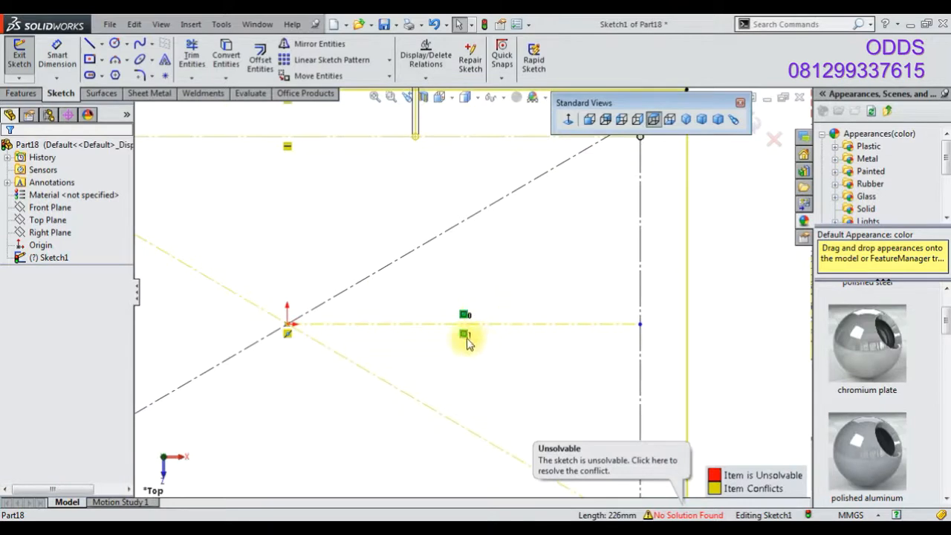
scroll(466, 321, up, 3)
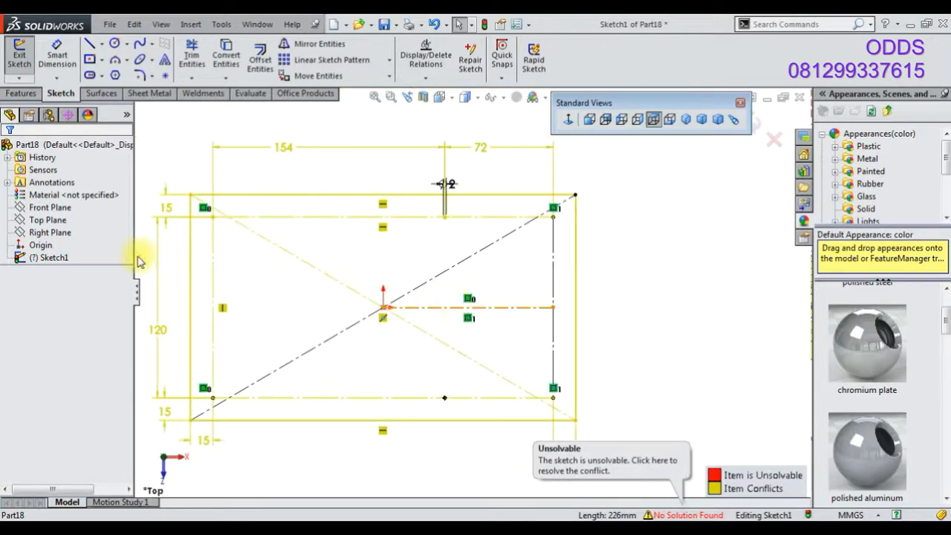
scroll(593, 386, up, 3)
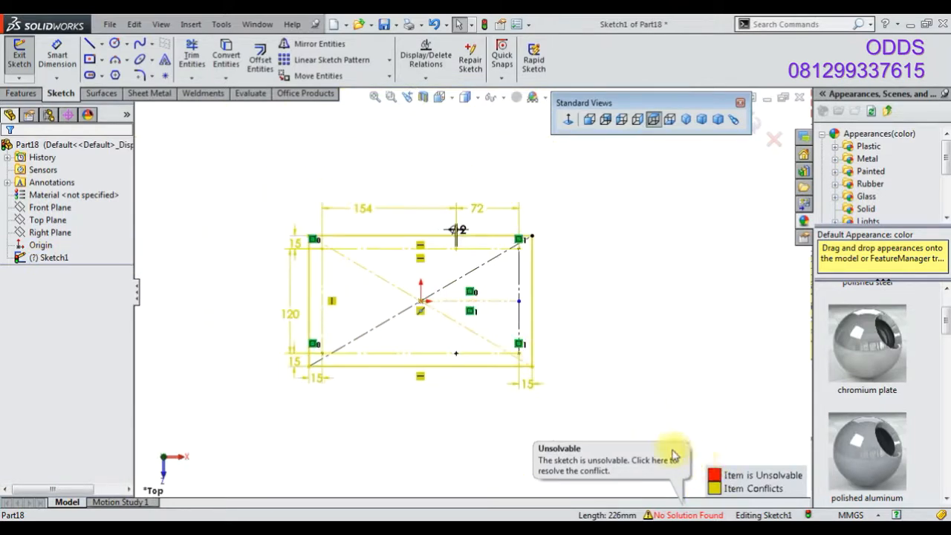
click(65, 258)
scroll(399, 353, down, 3)
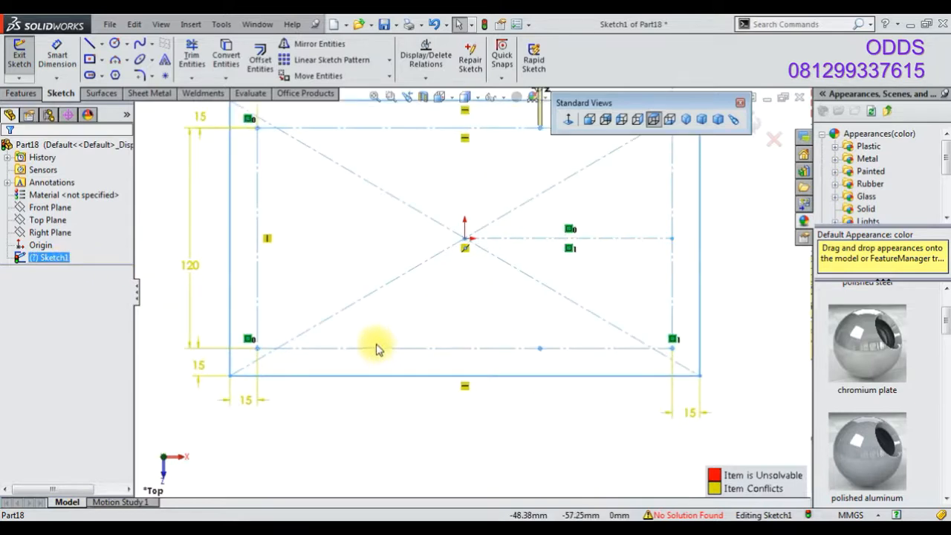
scroll(475, 342, up, 3)
click(538, 180)
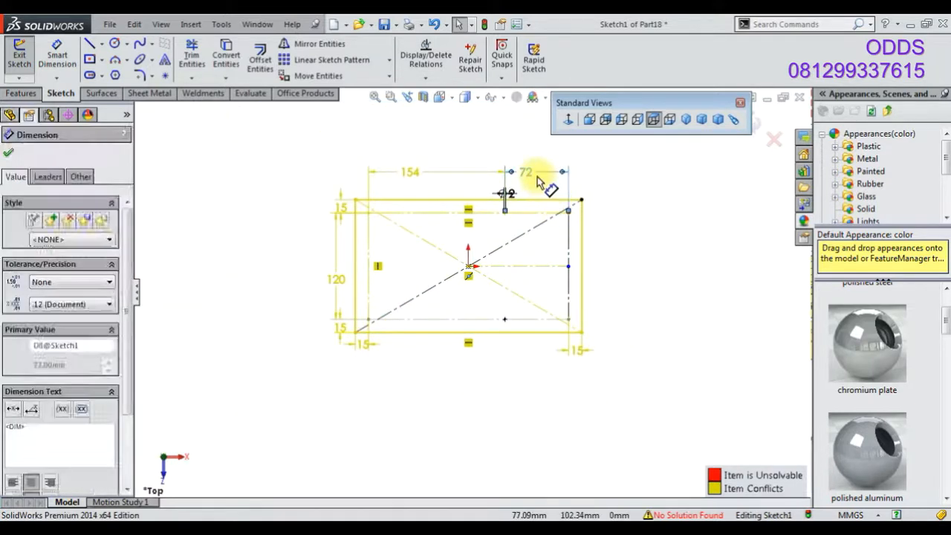
key(Delete)
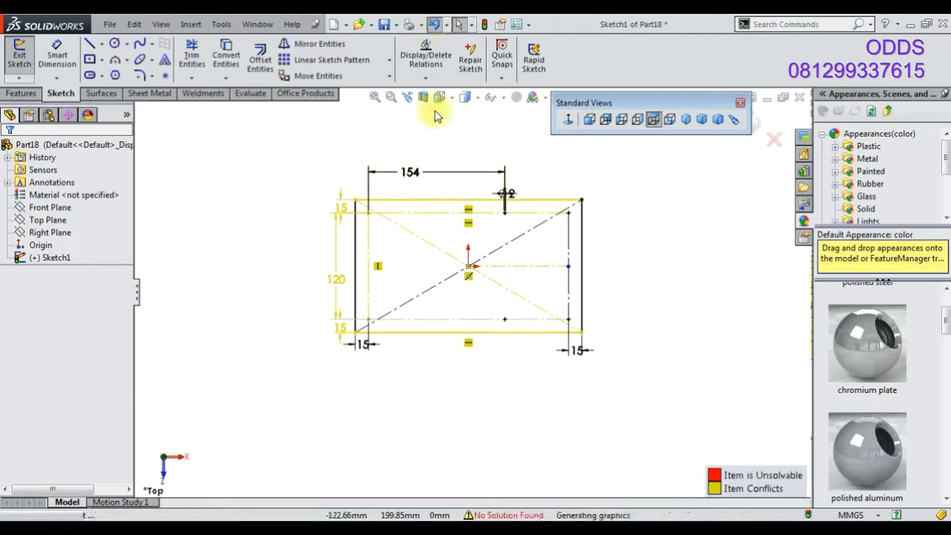
Try to trim the horizontal centerline at the inner rectangle's right edge with the Trim tool
scroll(416, 260, down, 3)
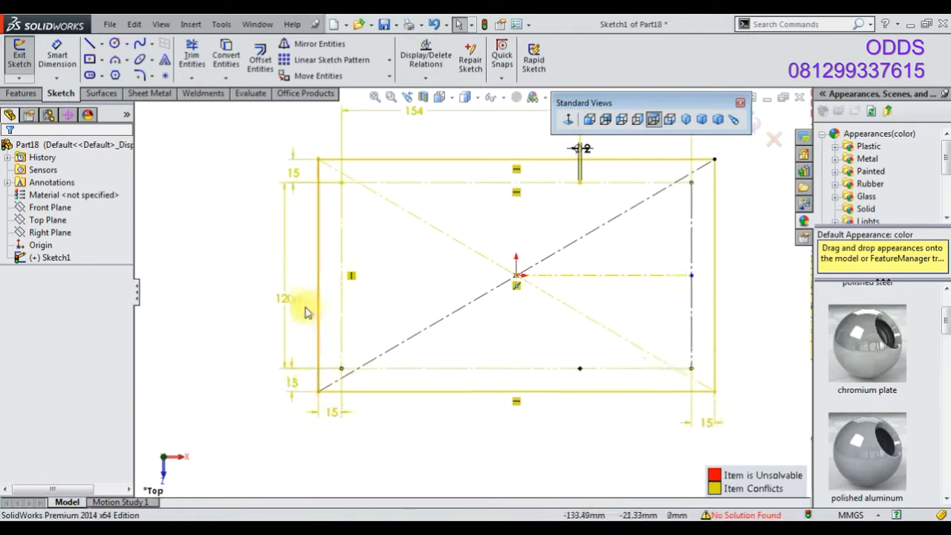
click(598, 276)
click(193, 64)
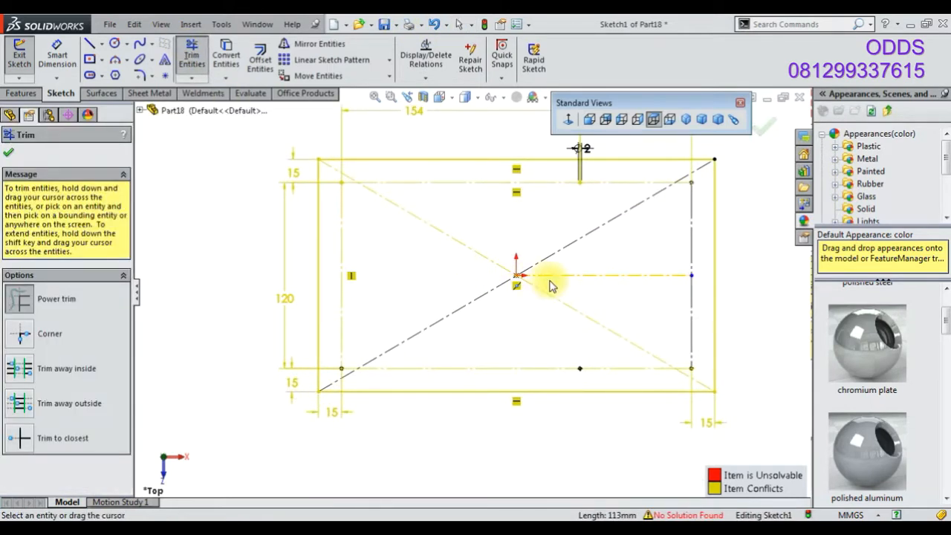
click(672, 276)
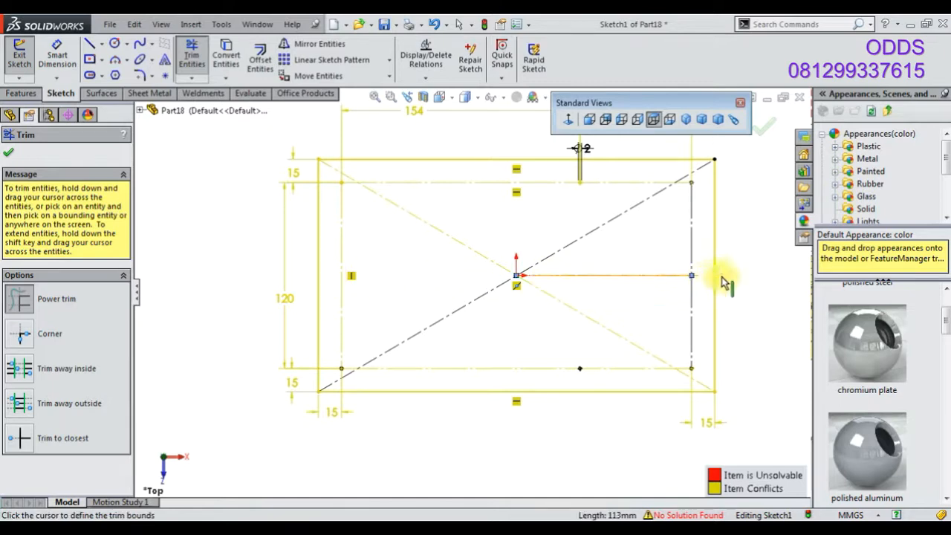
click(720, 277)
scroll(732, 303, up, 2)
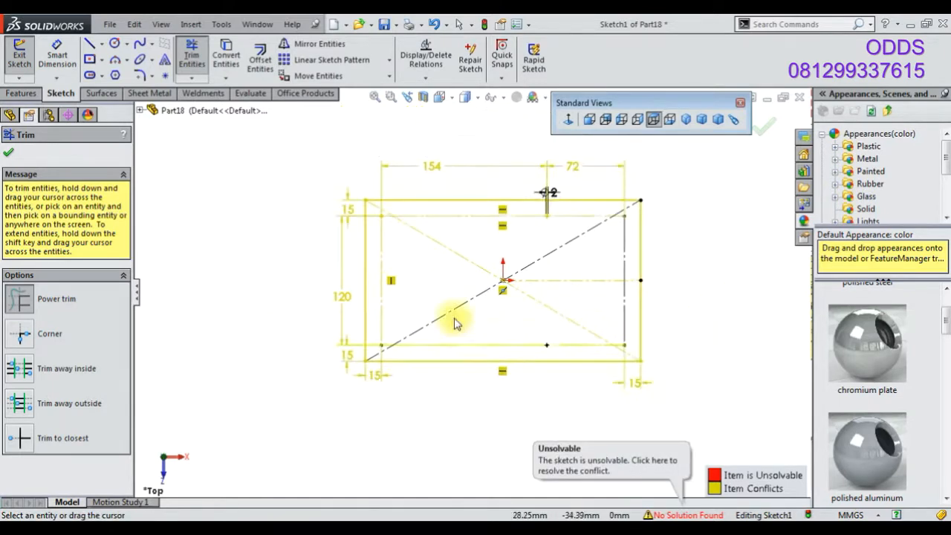
click(8, 154)
Exit the sketch and reopen Sketch1 for editing
key(f)
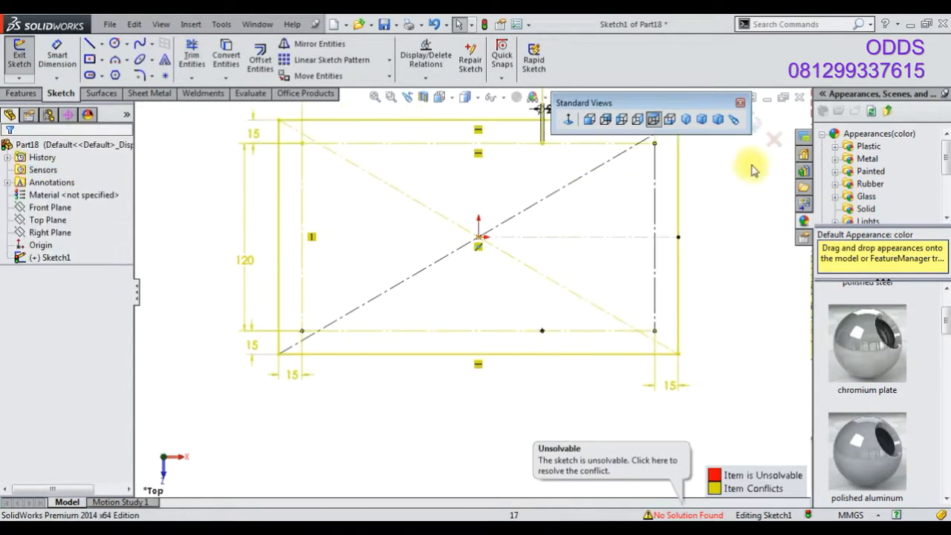
click(758, 125)
click(584, 316)
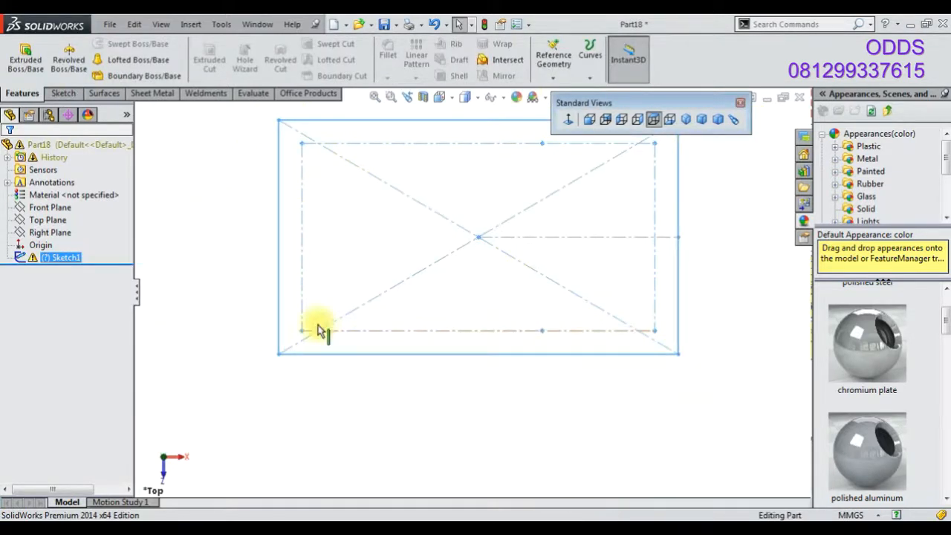
scroll(319, 331, down, 3)
right_click(64, 261)
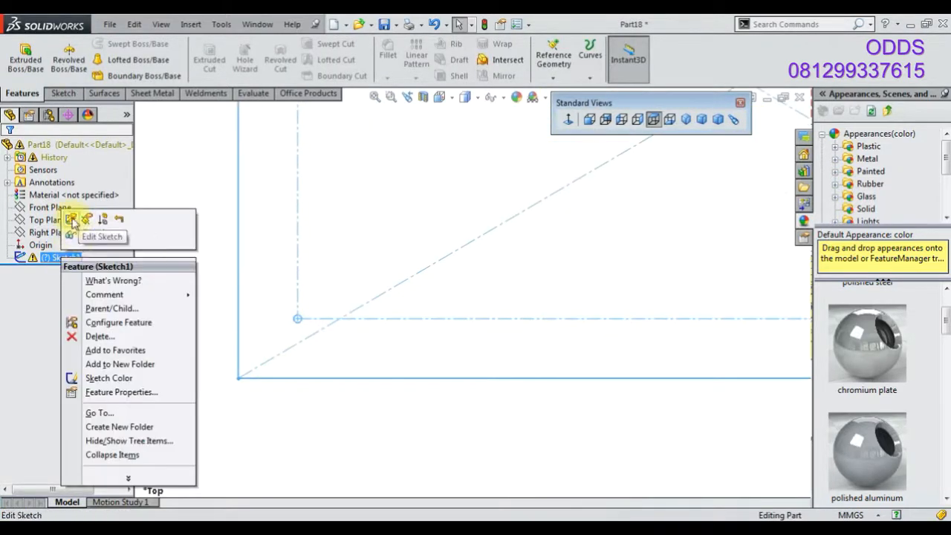
click(70, 219)
Undo the last three sketch changes and close the What's Wrong dialog
click(434, 27)
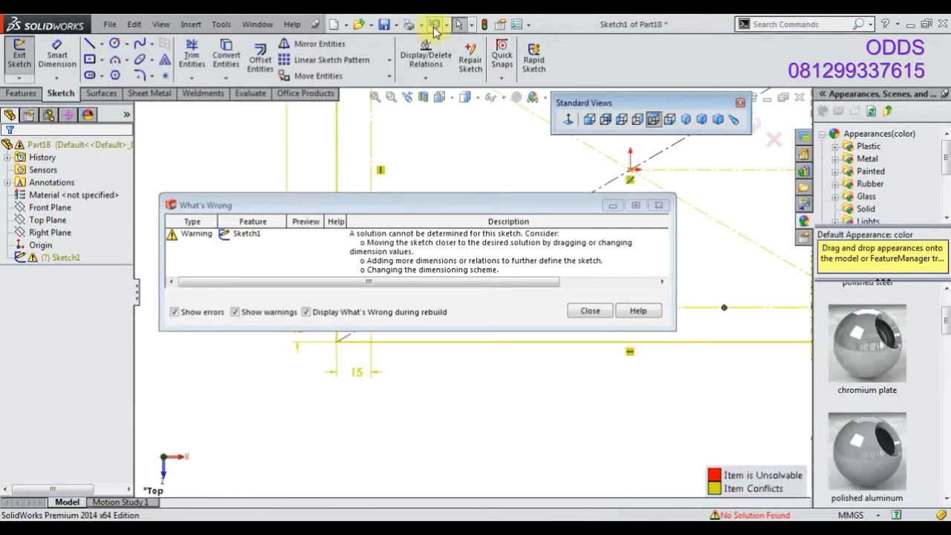
click(435, 28)
click(435, 28)
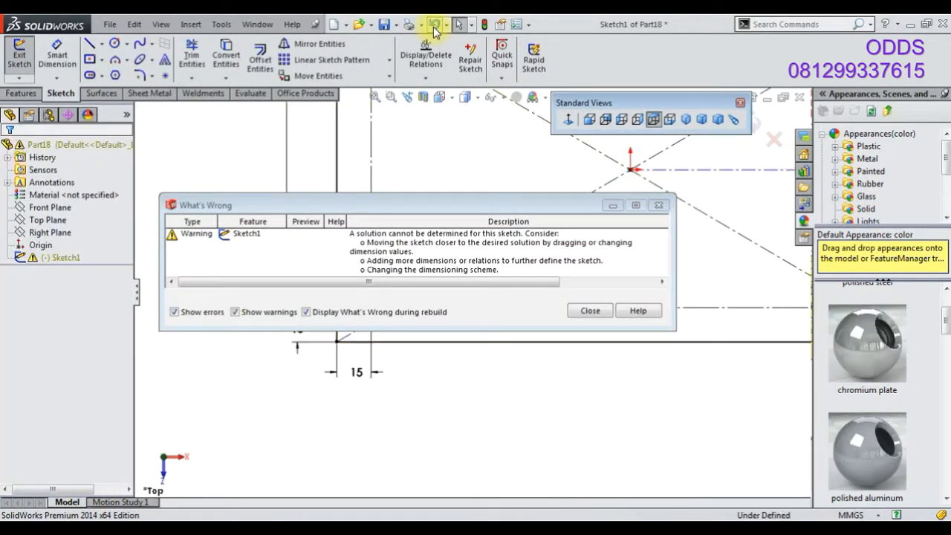
click(590, 310)
Leave the sketch once more and return to editing Sketch1
scroll(604, 250, down, 2)
scroll(441, 218, up, 2)
scroll(443, 229, down, 3)
scroll(546, 182, down, 2)
scroll(308, 276, up, 2)
scroll(255, 282, down, 4)
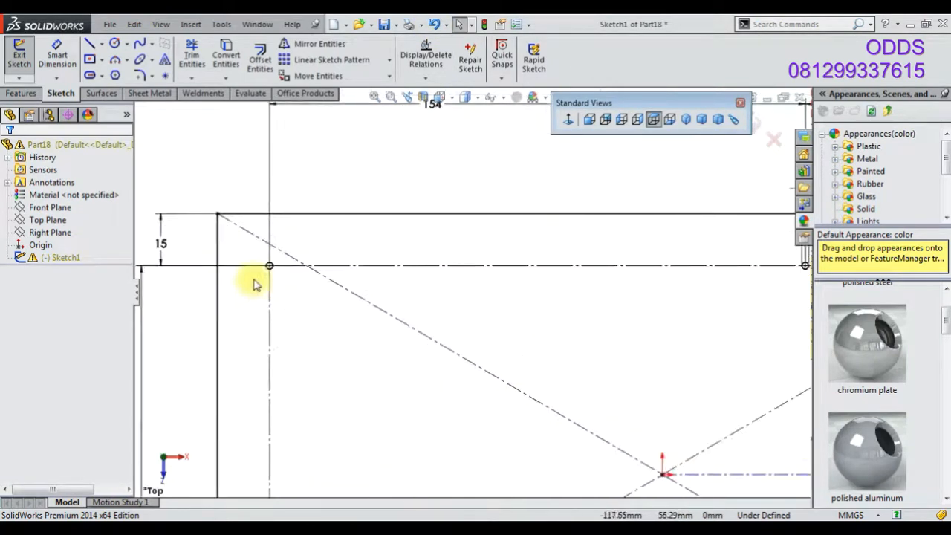
scroll(456, 393, up, 4)
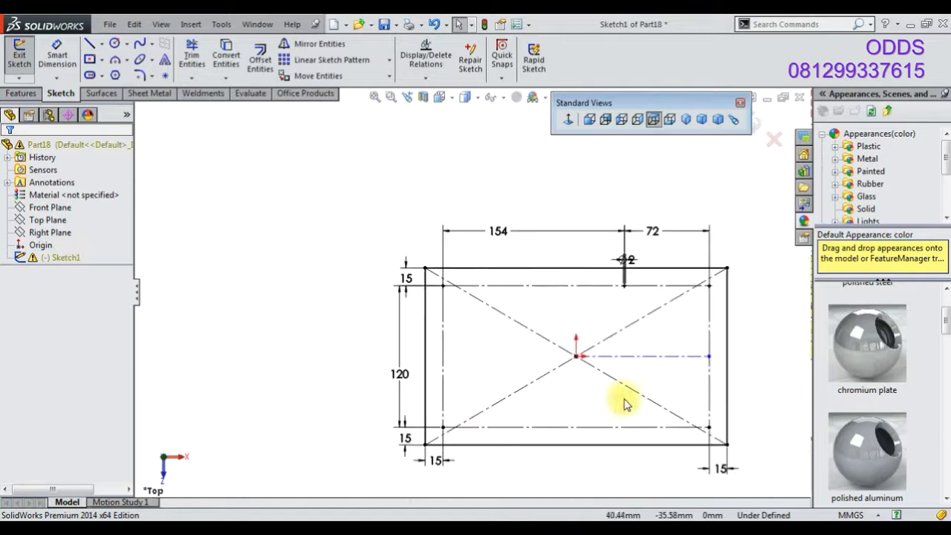
click(756, 128)
click(600, 312)
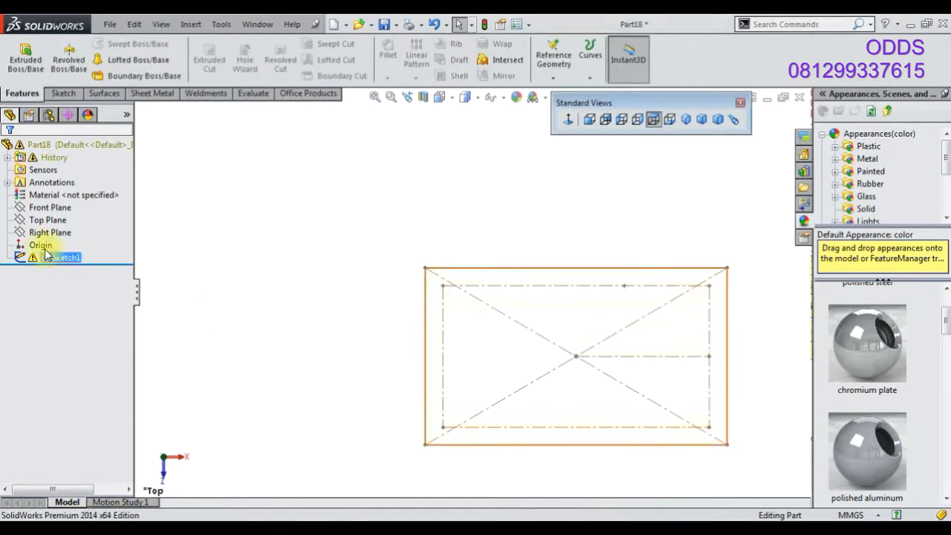
right_click(62, 266)
click(69, 218)
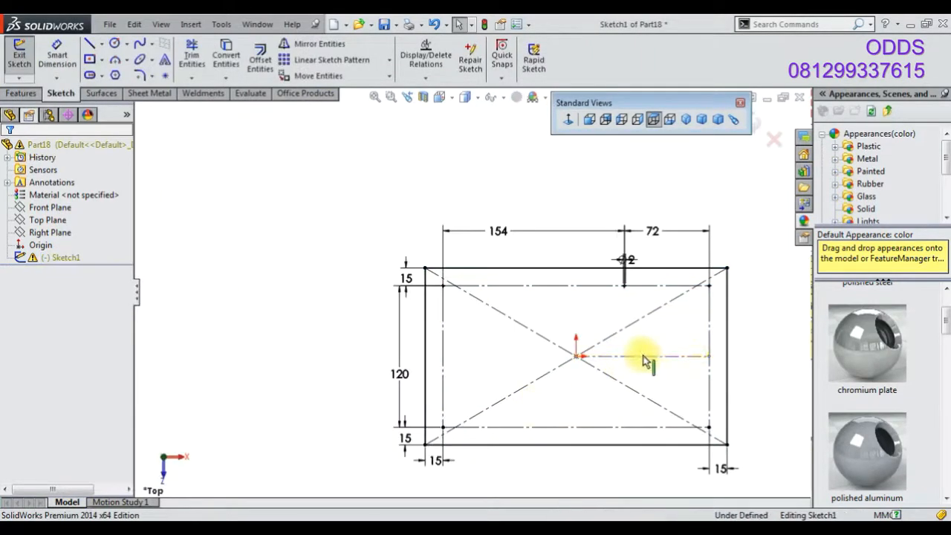
Delete the horizontal centerline from the origin and exit the sketch
click(643, 357)
key(Delete)
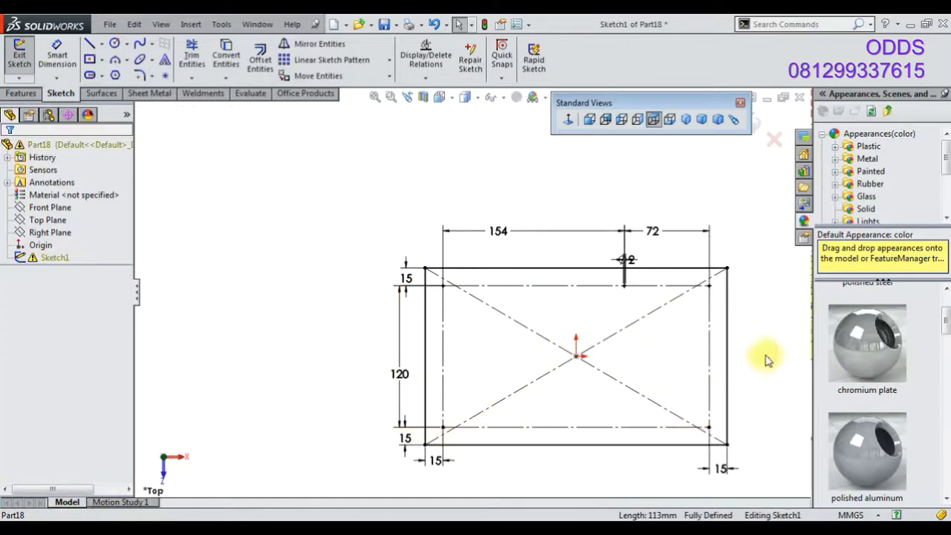
click(759, 119)
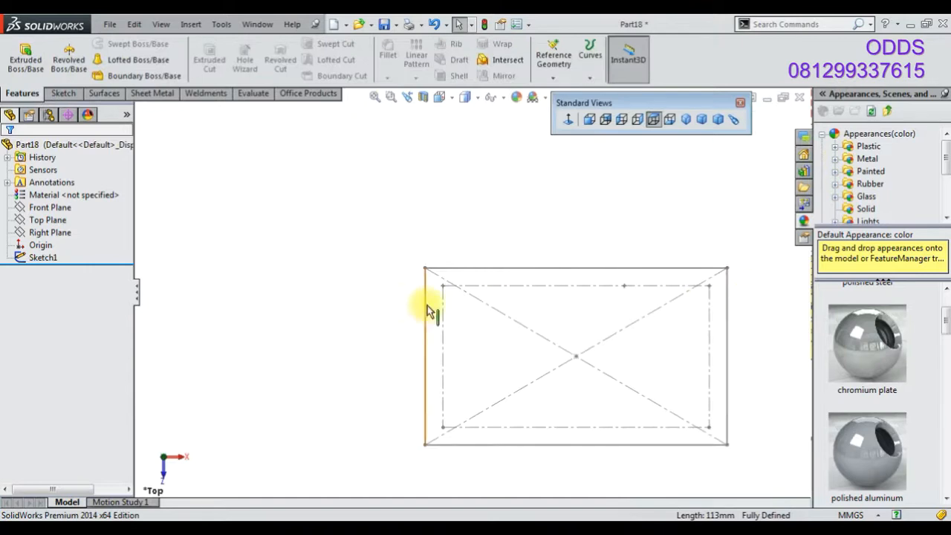
Reopen Sketch1 for editing
right_click(46, 260)
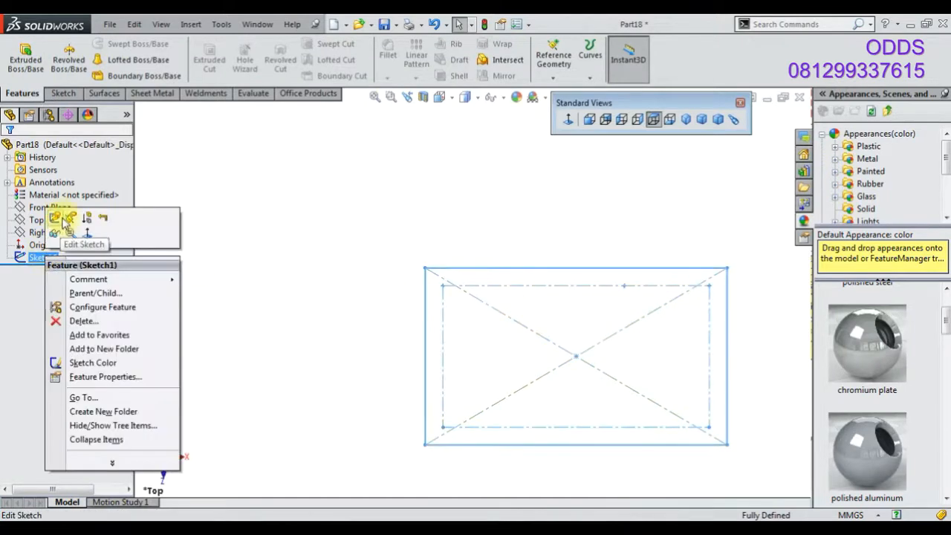
click(55, 217)
scroll(477, 293, down, 8)
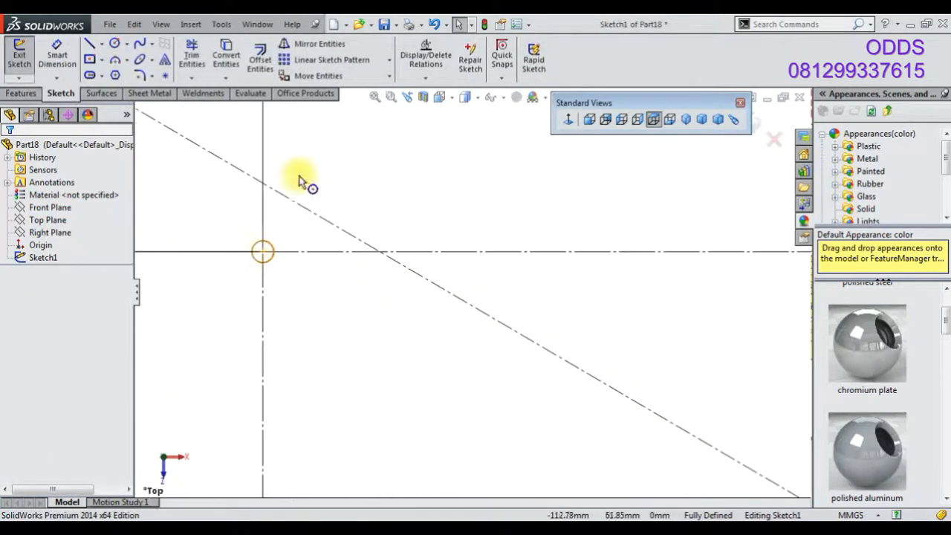
click(321, 47)
click(270, 260)
scroll(541, 302, up, 8)
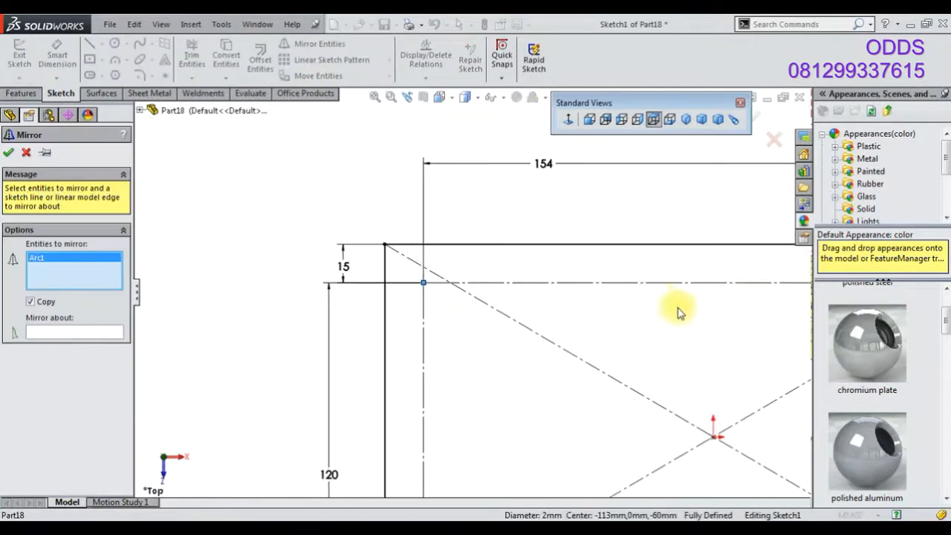
click(24, 154)
Draw a horizontal centerline from the origin to the inner rectangle's right edge
click(101, 44)
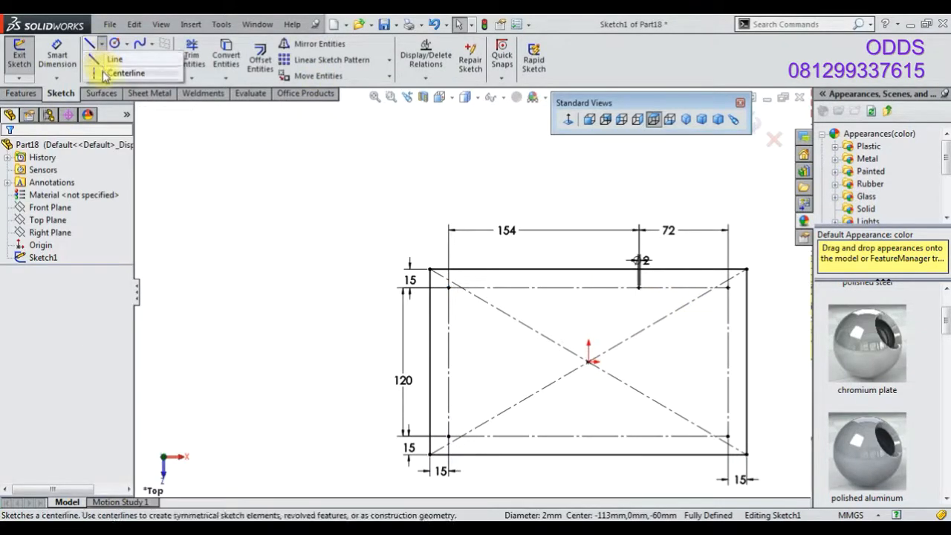
click(104, 74)
click(588, 362)
click(727, 362)
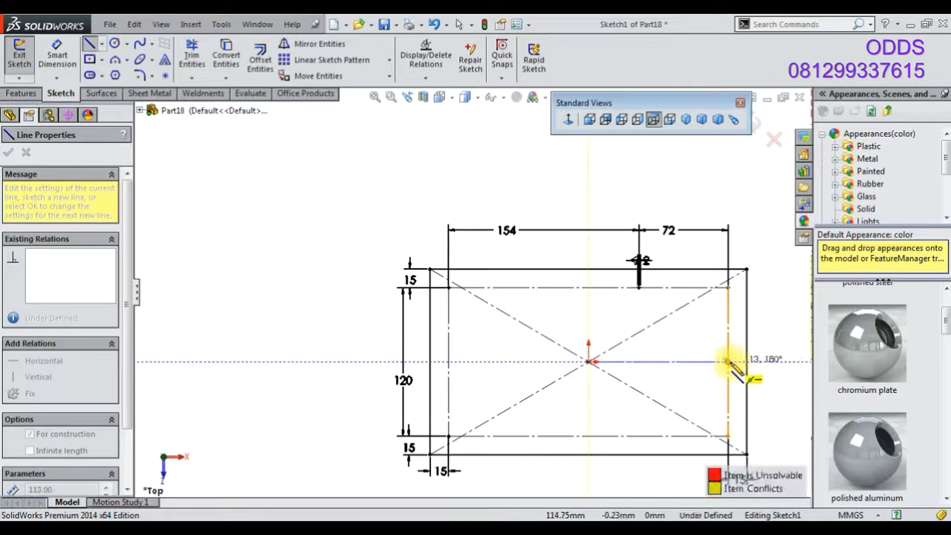
right_click(205, 183)
click(231, 190)
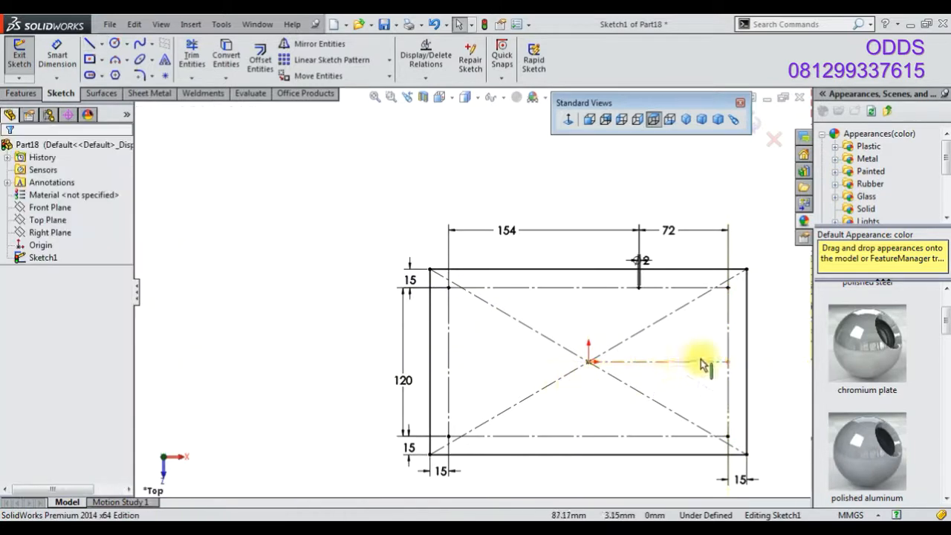
Mirror the three small circles about the new horizontal centerline
scroll(445, 312, down, 8)
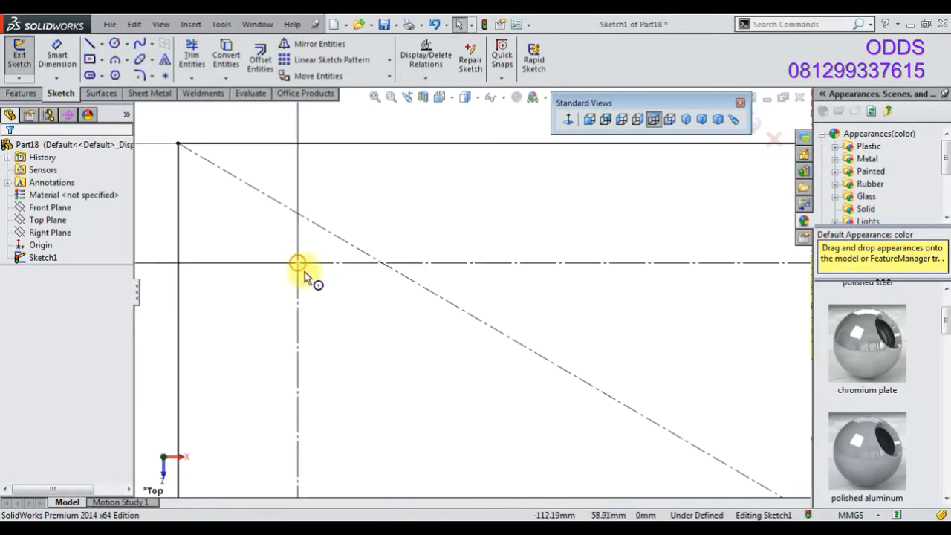
click(303, 271)
click(318, 43)
scroll(475, 294, up, 5)
scroll(668, 301, up, 3)
scroll(622, 297, down, 6)
click(614, 275)
scroll(670, 244, up, 4)
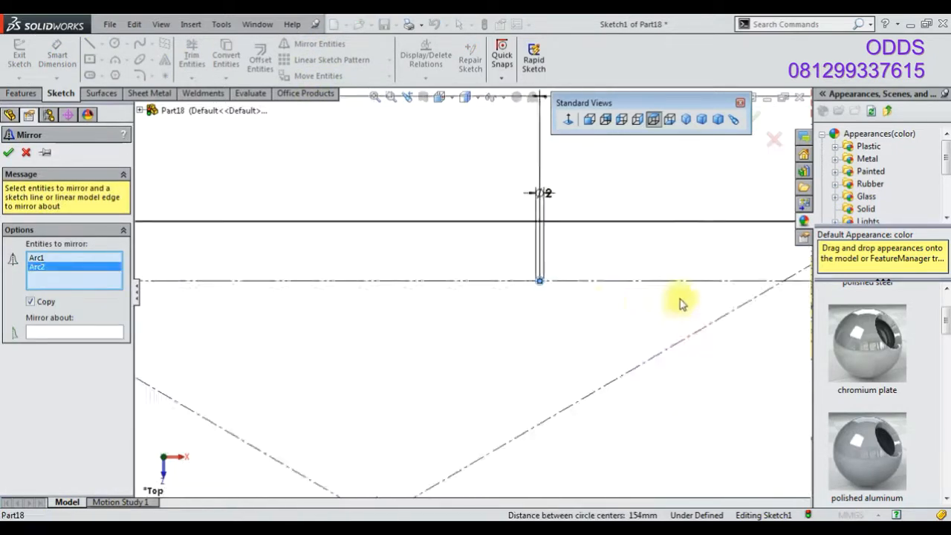
scroll(599, 282, down, 4)
click(528, 272)
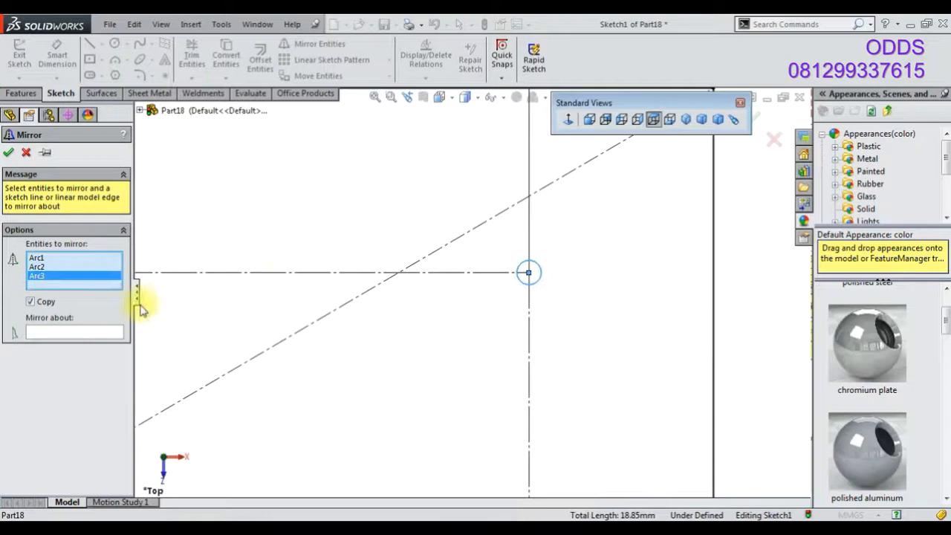
click(74, 332)
scroll(364, 349, up, 5)
click(434, 409)
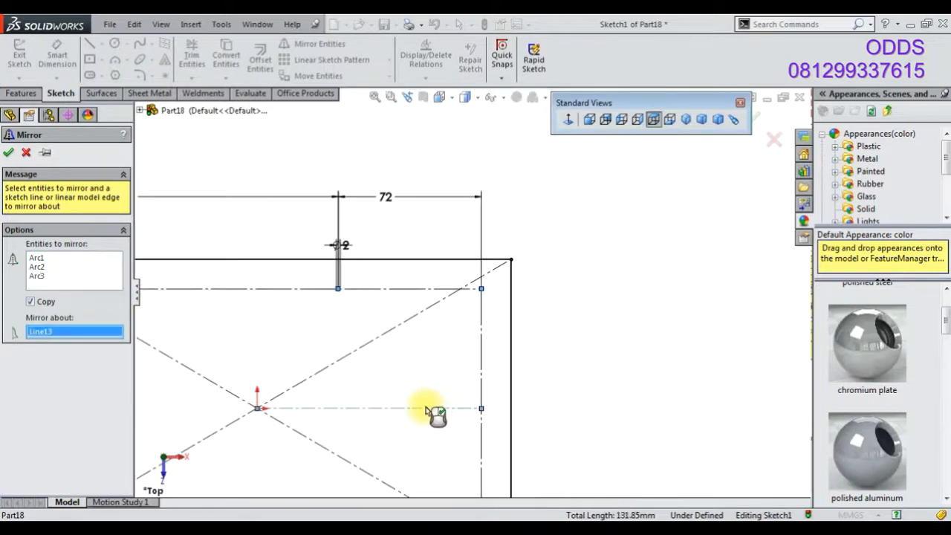
scroll(341, 400, up, 2)
click(9, 153)
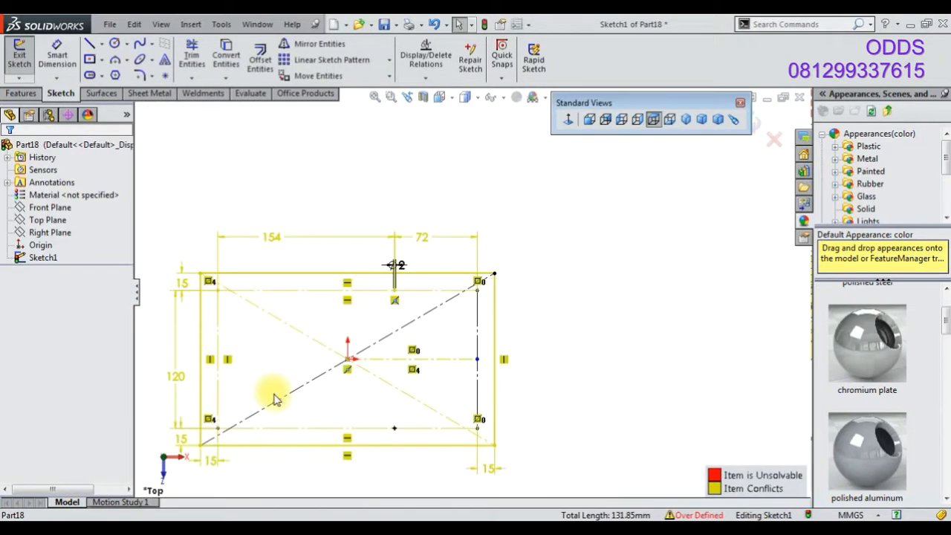
Delete a conflicting sketch item near the lower inner edge
scroll(436, 402, down, 5)
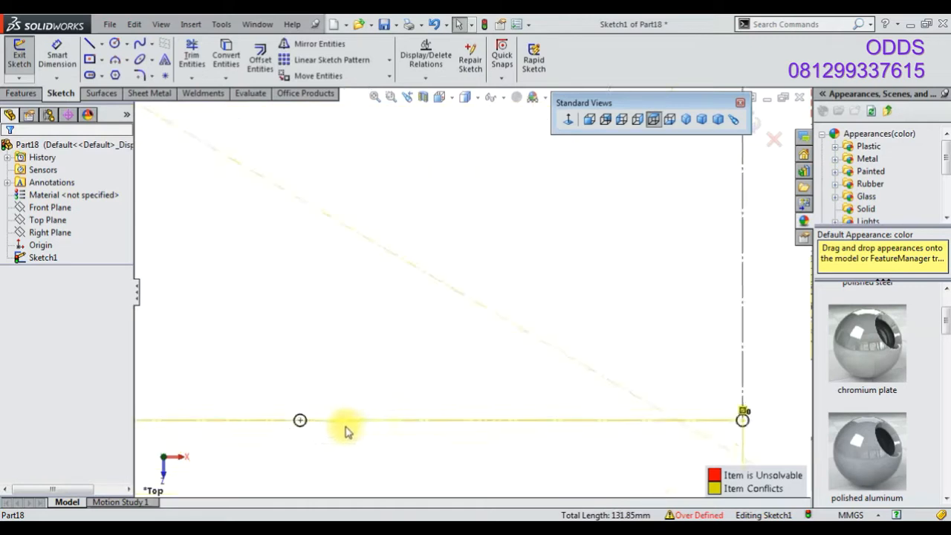
scroll(354, 429, up, 3)
click(294, 311)
key(Delete)
Delete another conflicting item beside the horizontal centerline
scroll(294, 310, up, 3)
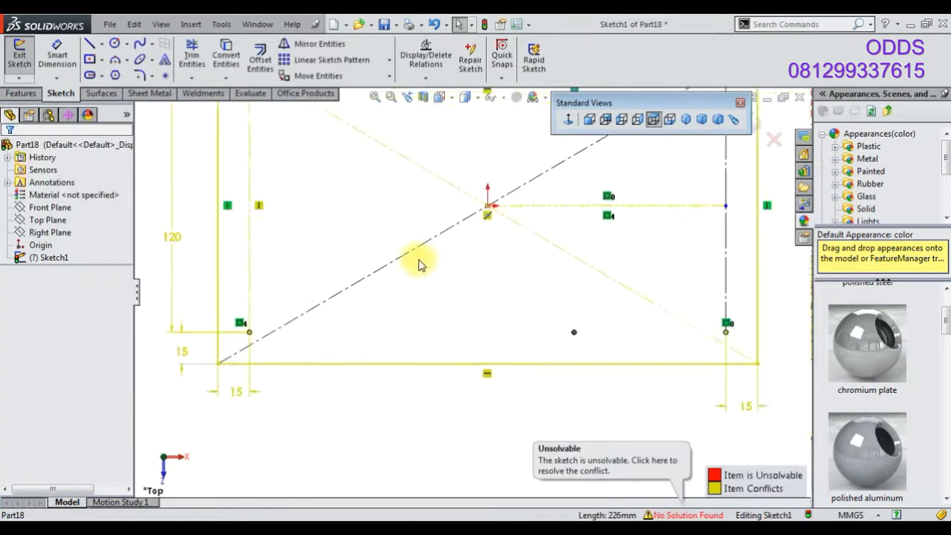
scroll(594, 239, up, 1)
click(656, 221)
key(Delete)
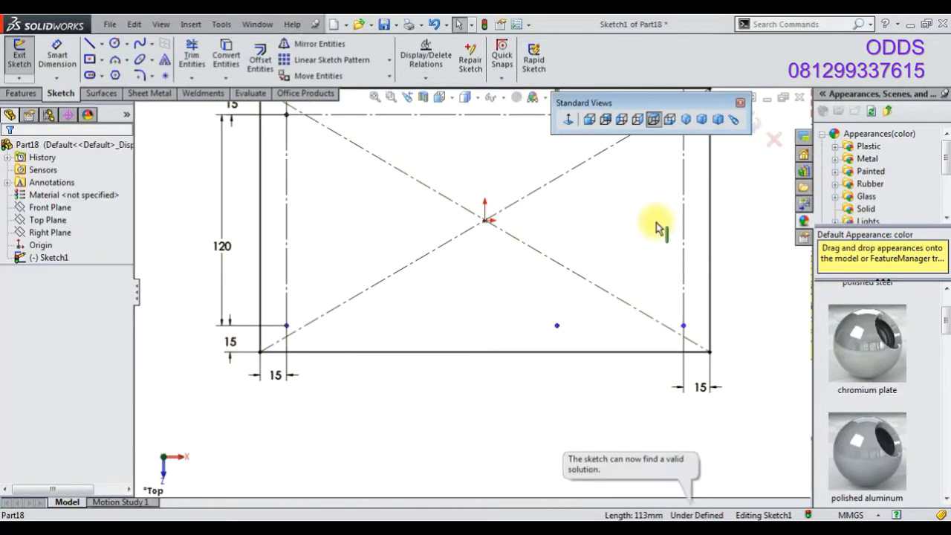
Undo the last two deletions and return to the full view of the sketch
scroll(512, 322, down, 2)
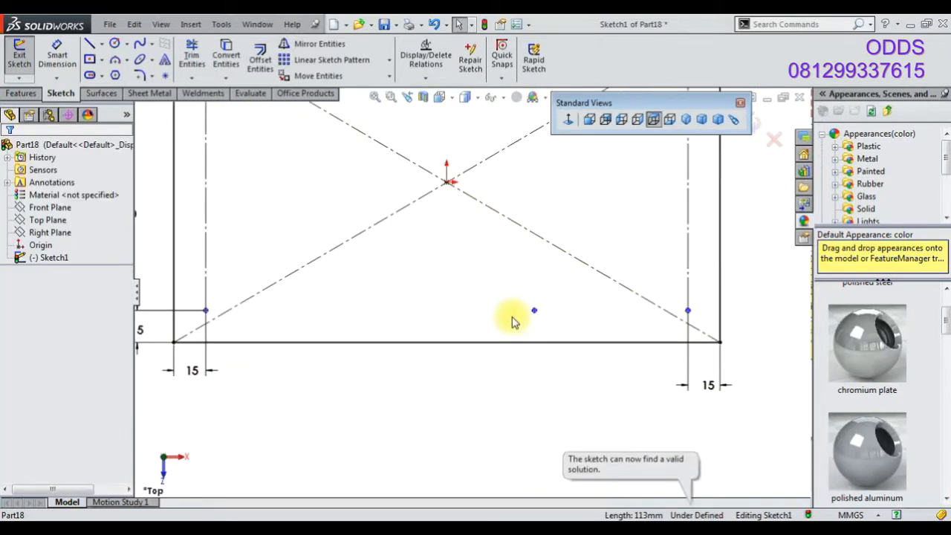
key(ctrl+z)
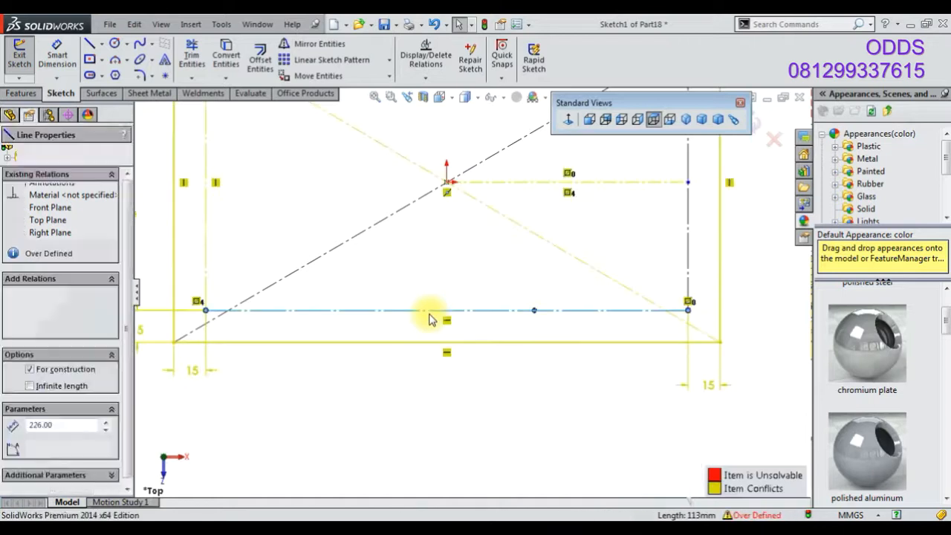
key(ctrl+z)
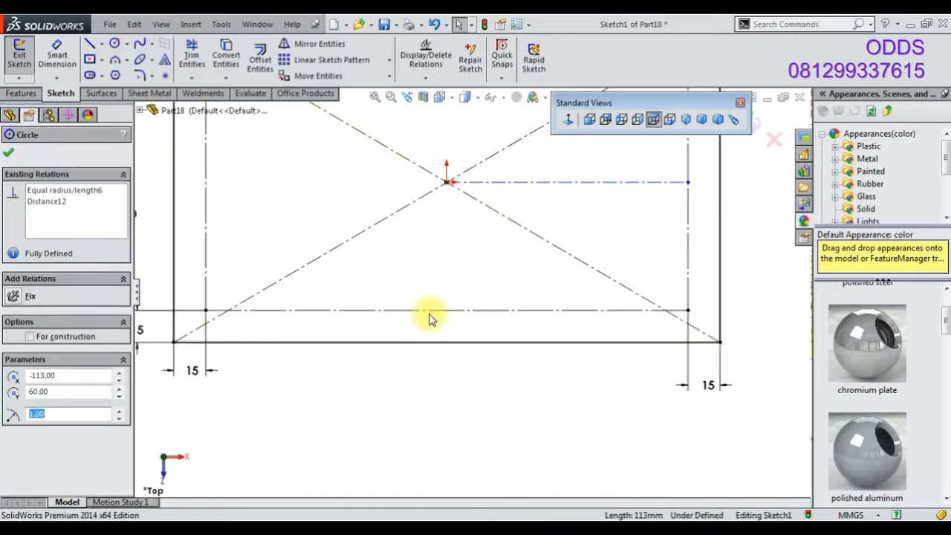
click(569, 186)
key(Escape)
key(f)
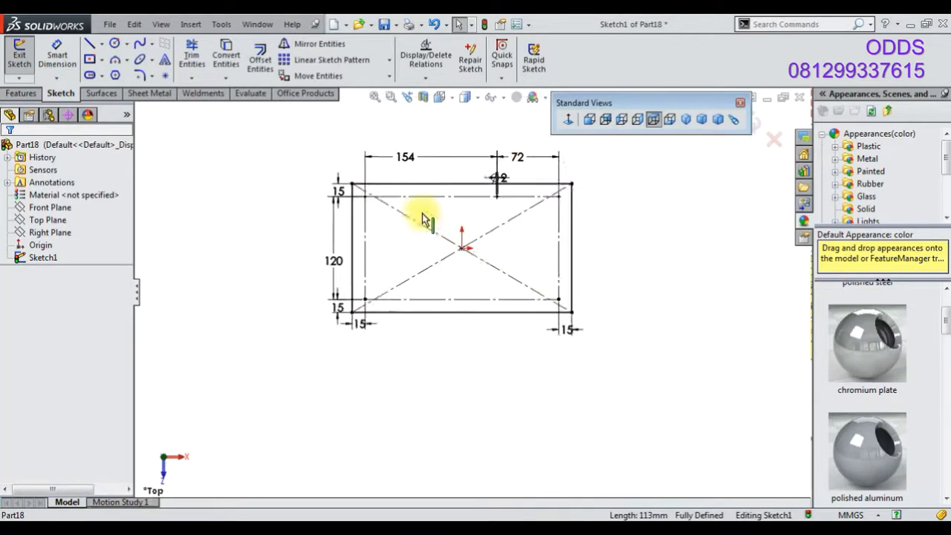
Copy the horizontal centerline with its three circles down onto the lower inner edge of the frame
scroll(420, 219, down, 3)
scroll(420, 226, down, 3)
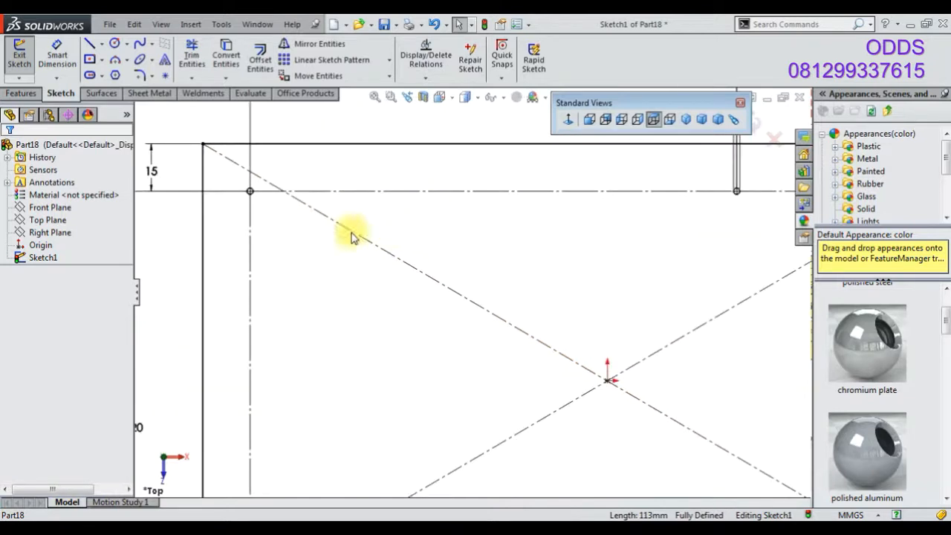
scroll(249, 193, up, 4)
mouse_move(351, 239)
mouse_down()
mouse_move(730, 270)
mouse_move(717, 255)
mouse_up()
scroll(689, 258, down, 5)
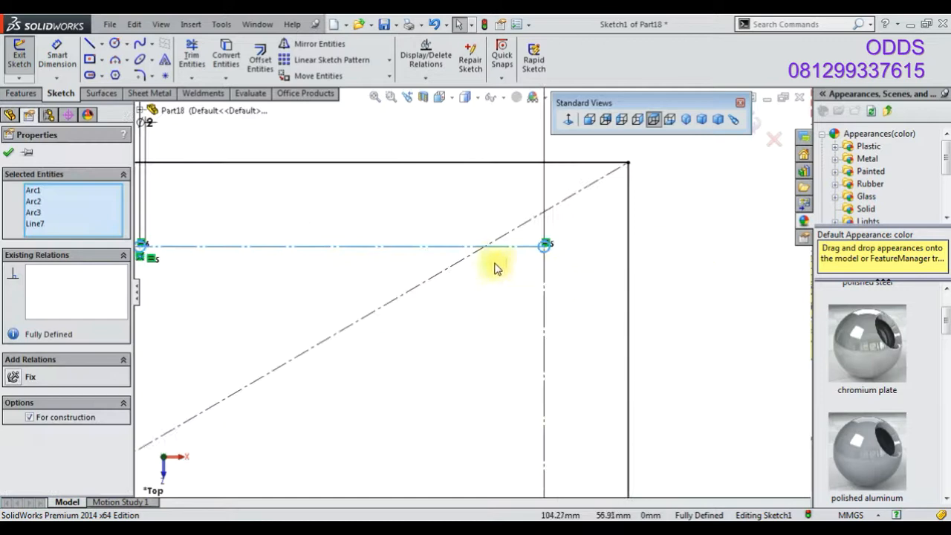
ctrl+drag(530, 249, 507, 384)
scroll(507, 392, up, 2)
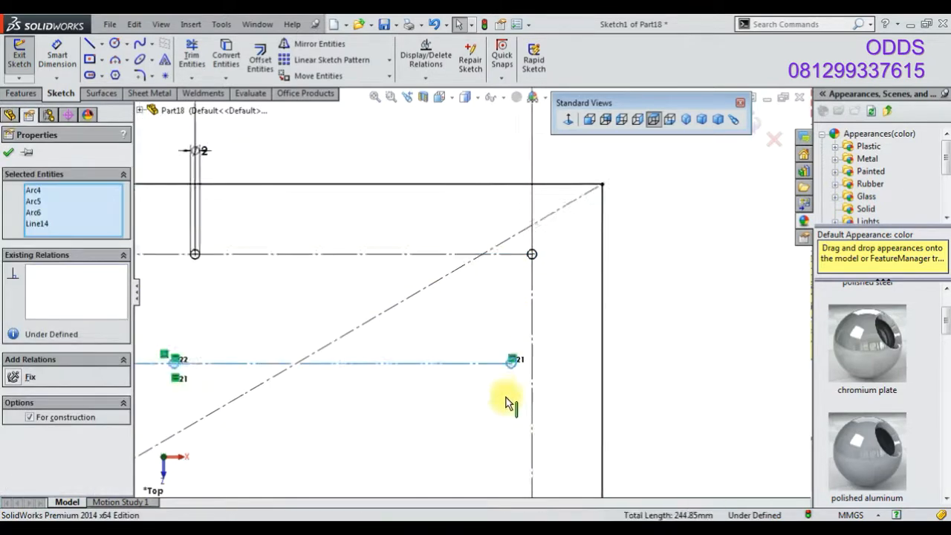
click(506, 352)
scroll(520, 401, up, 5)
scroll(528, 438, down, 3)
ctrl+click(459, 440)
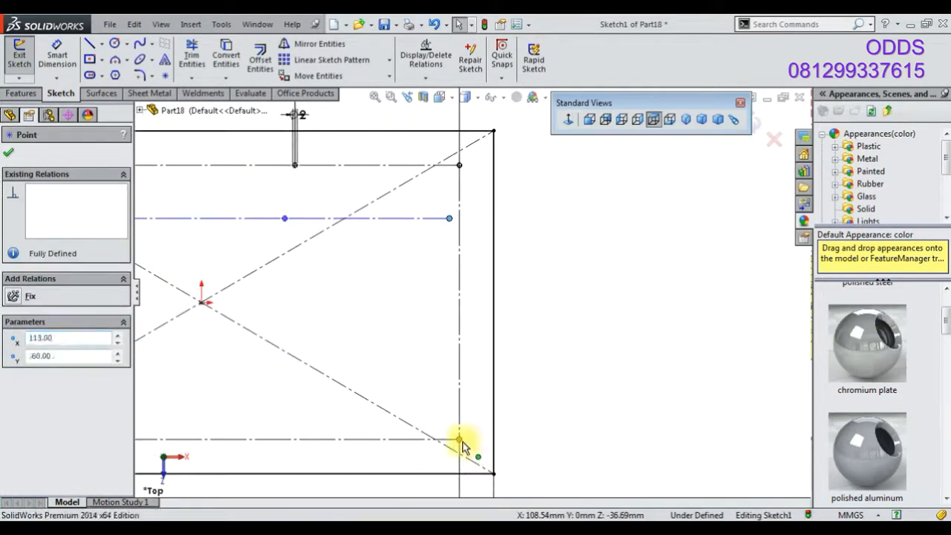
click(549, 384)
scroll(518, 392, up, 2)
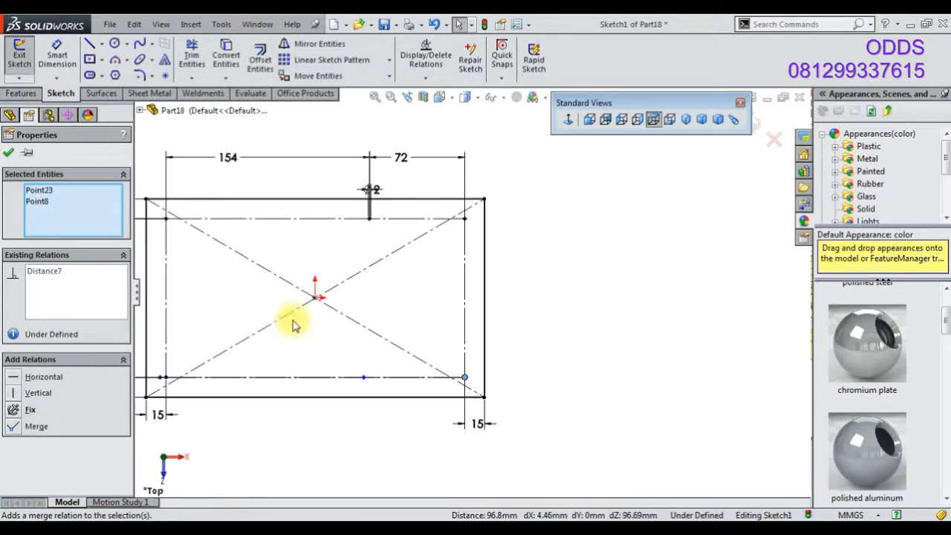
scroll(203, 365, down, 3)
scroll(385, 267, up, 3)
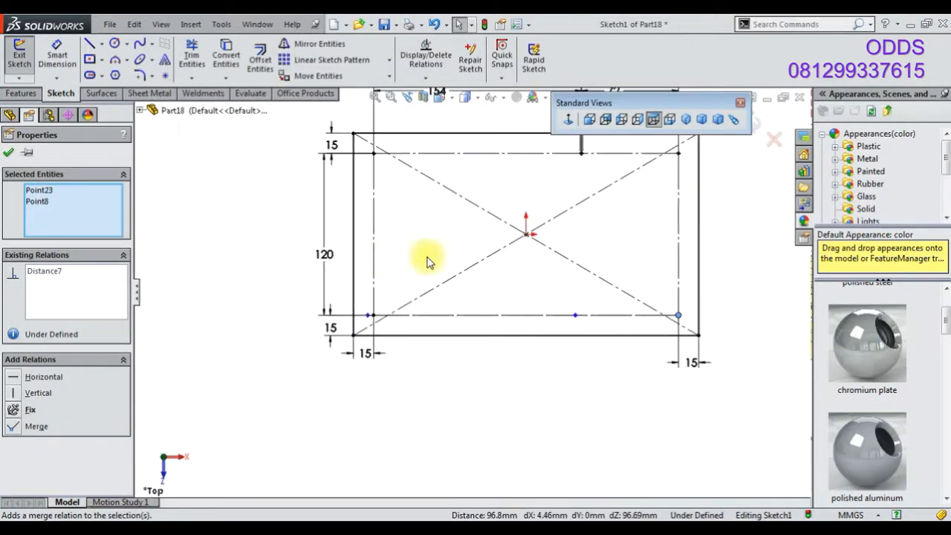
scroll(429, 259, up, 1)
scroll(593, 310, down, 2)
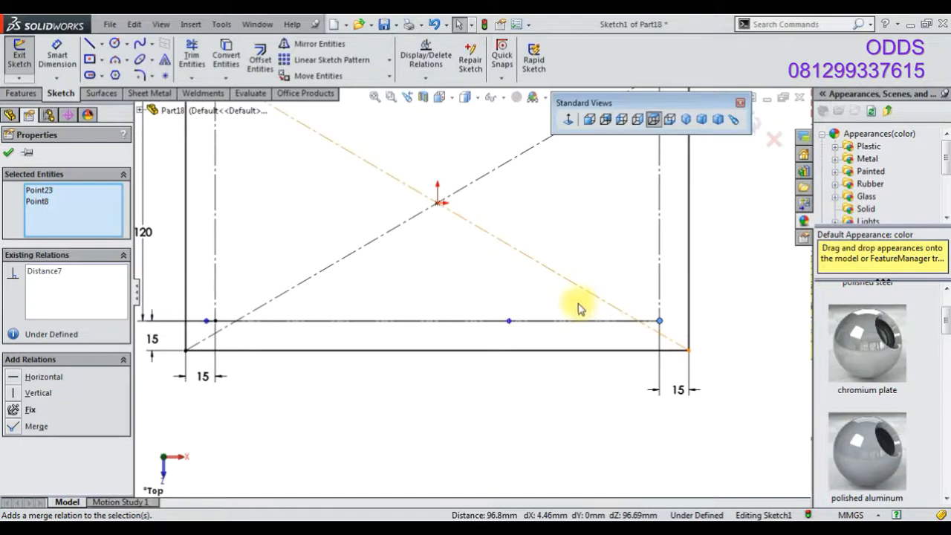
scroll(580, 309, up, 3)
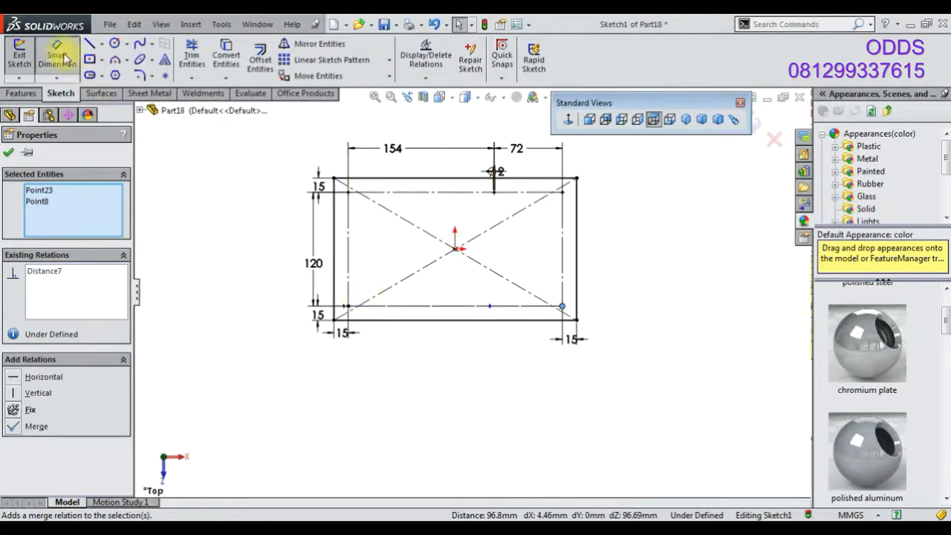
key(Escape)
Dimension the lower-left circle 15 mm from the plate's left edge
scroll(346, 299, down, 3)
scroll(289, 184, down, 2)
click(291, 159)
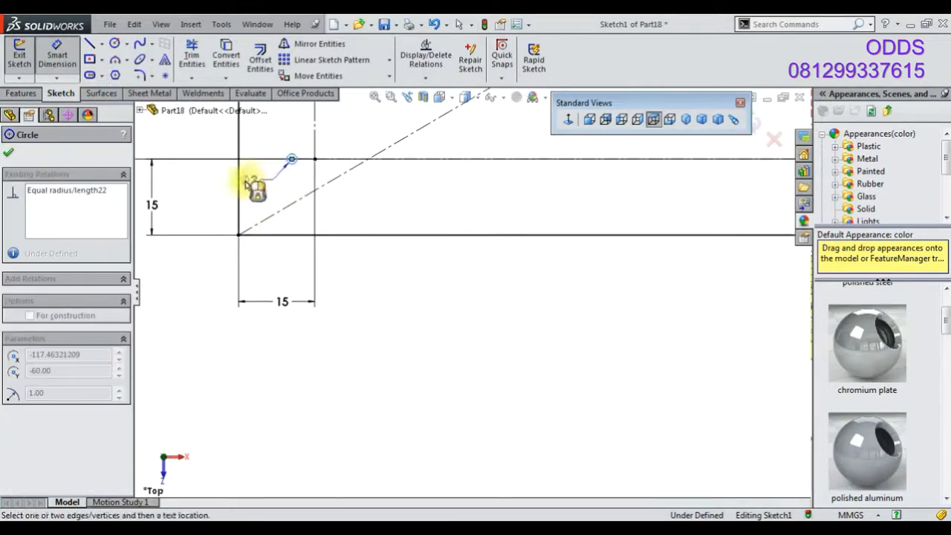
click(238, 186)
click(286, 336)
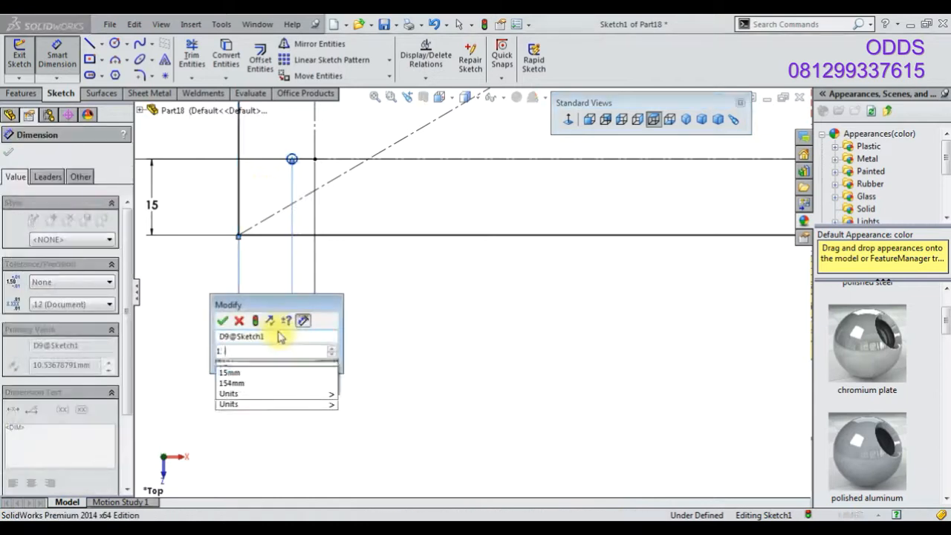
key(Return)
Dimension the distance between the lower middle and lower right circles as 72 mm
scroll(719, 253, down, 3)
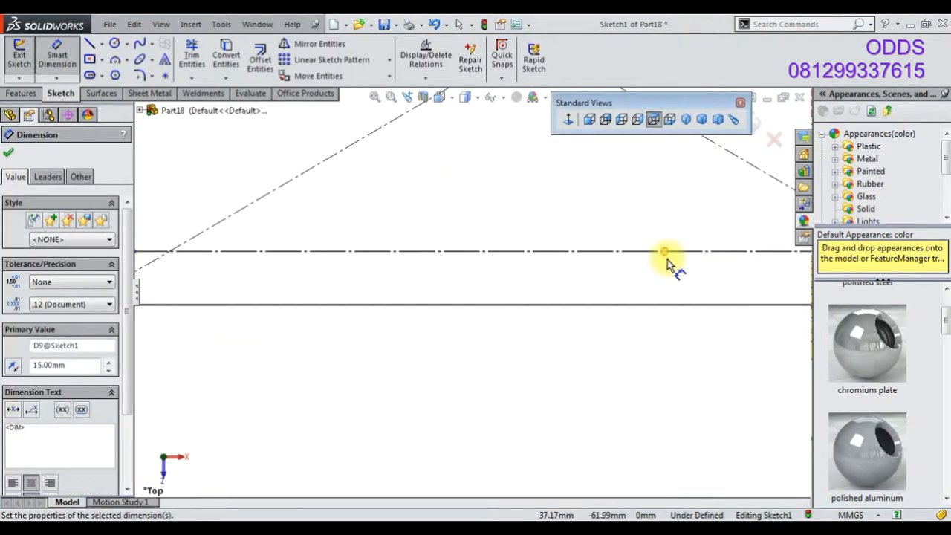
click(666, 252)
scroll(732, 275, up, 2)
scroll(730, 279, down, 2)
click(704, 269)
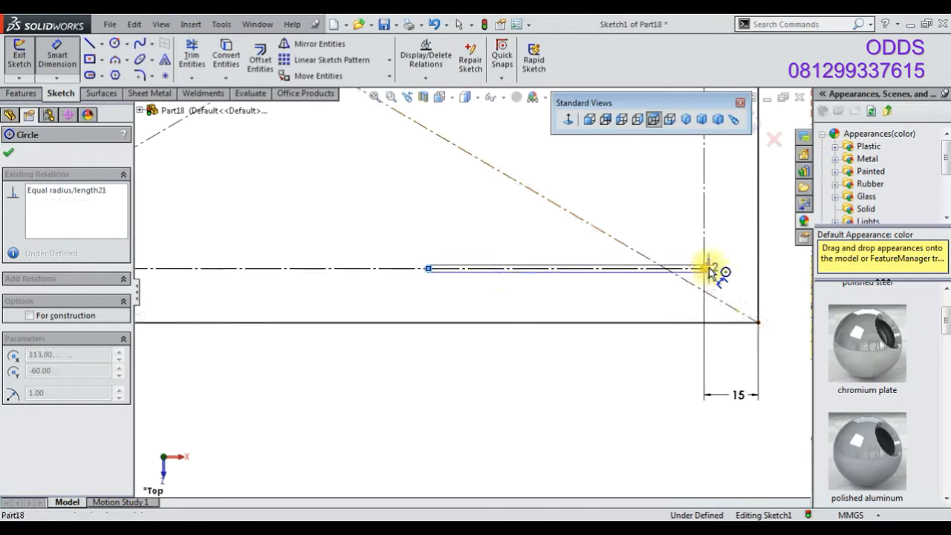
click(577, 375)
text(72)
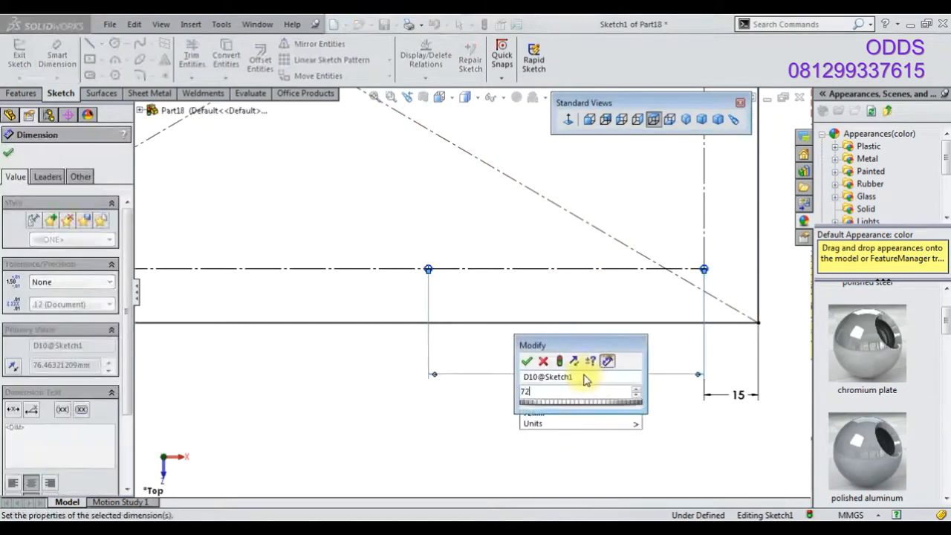
key(Return)
Extrude the plate sketch 25 mm with Extruded Boss/Base
key(f)
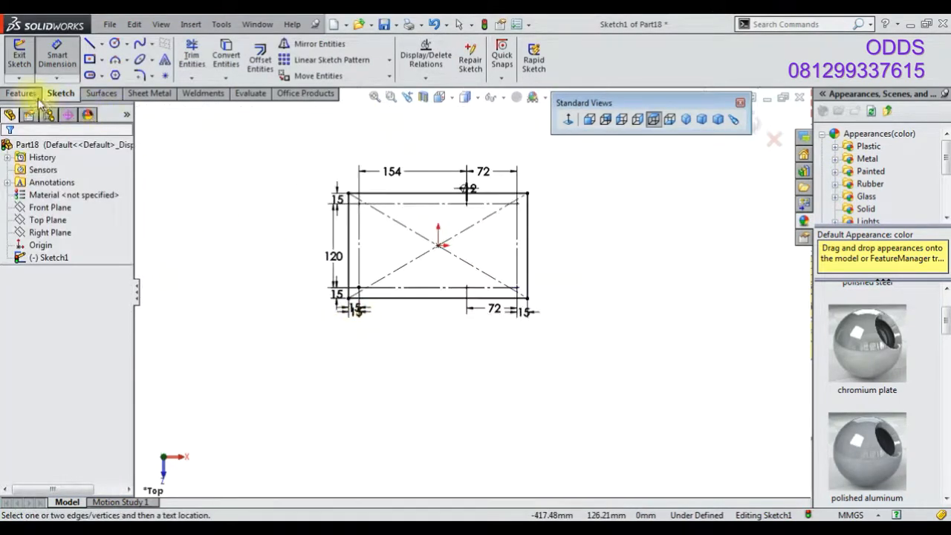
click(36, 94)
click(26, 65)
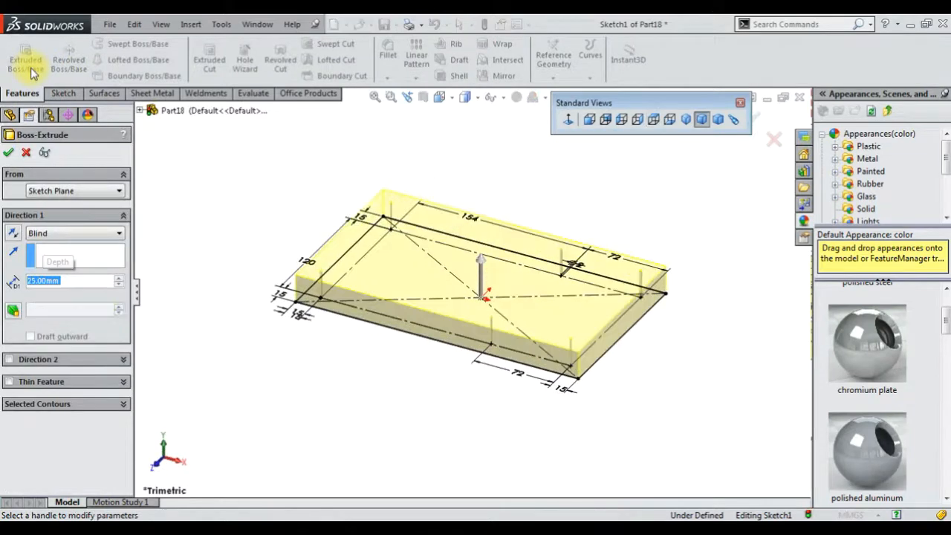
click(8, 152)
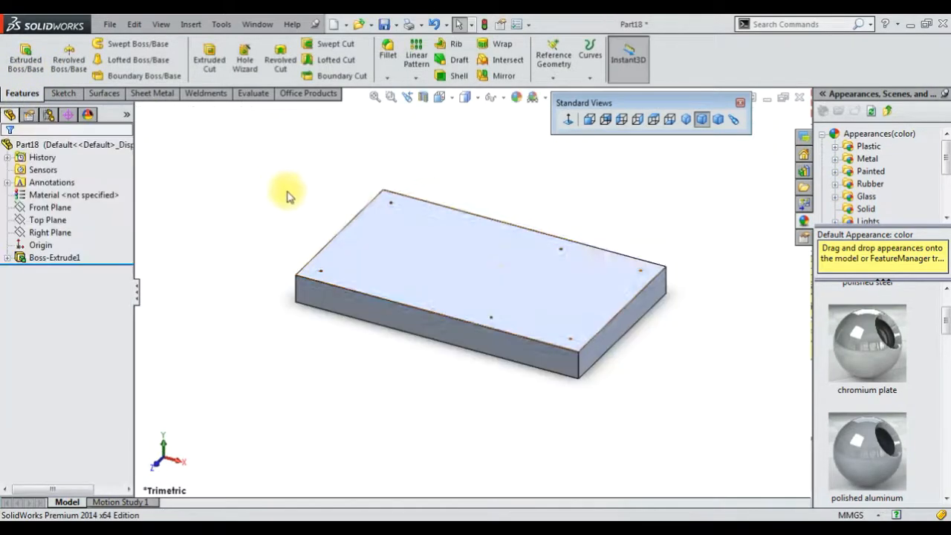
Open a sketch on the plate's top face and draw a horizontal centerline from the origin to the right edge
click(513, 269)
click(554, 238)
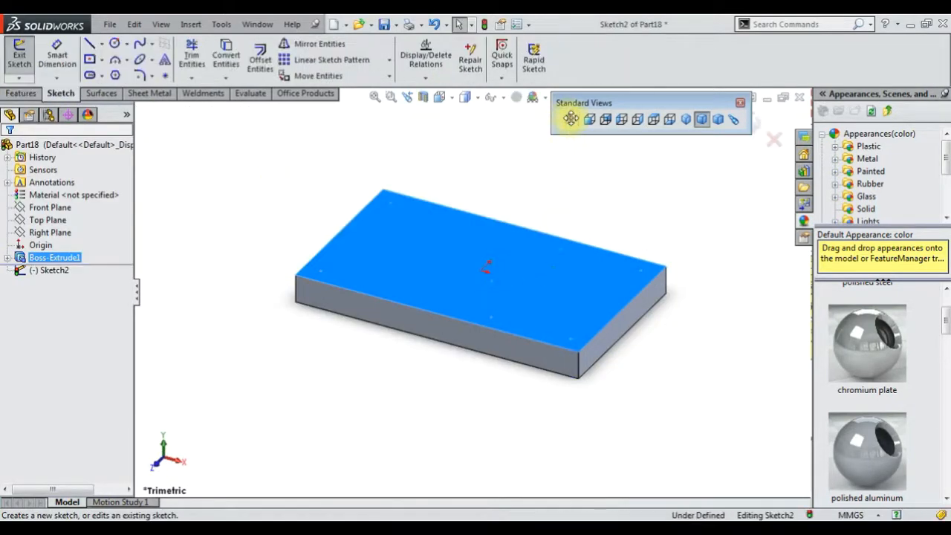
click(568, 121)
click(103, 45)
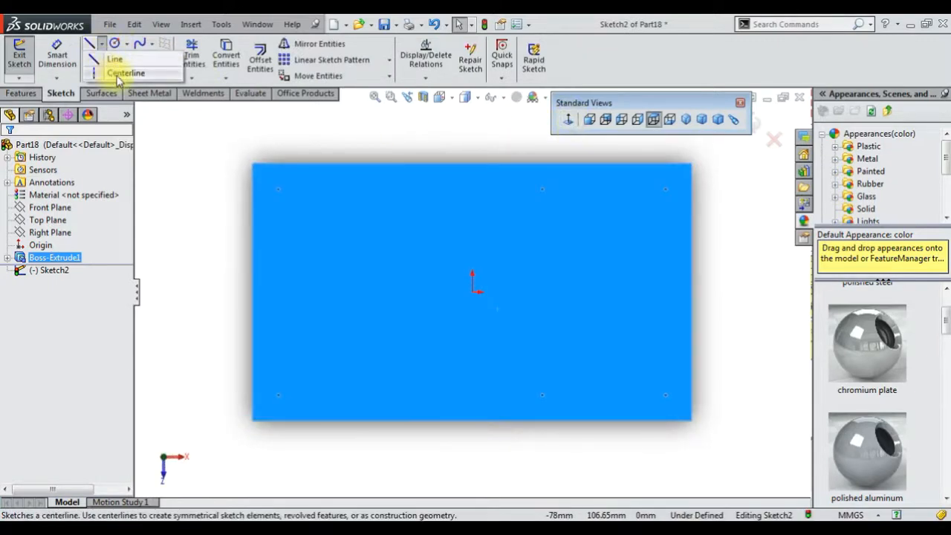
click(85, 65)
click(472, 291)
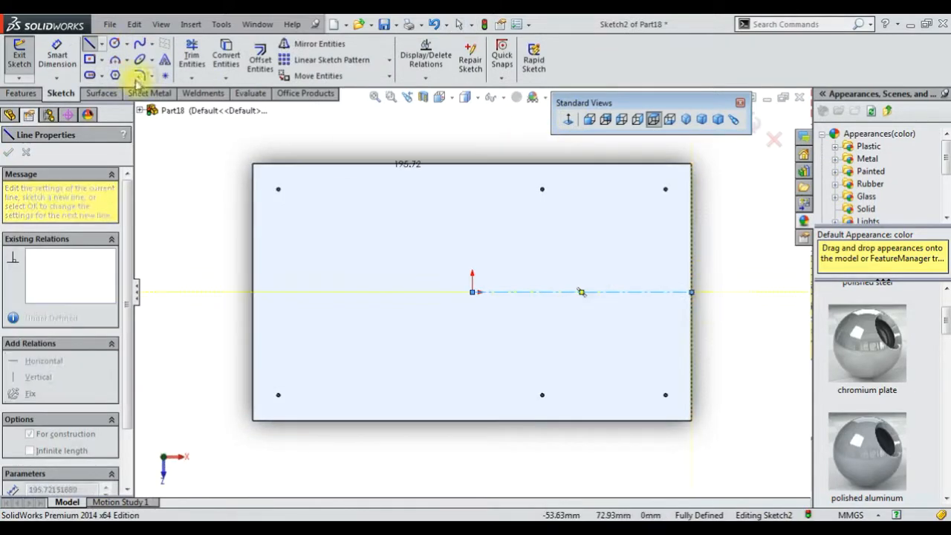
Draw a center rectangle centered on the centerline and dimension its width as 35 mm
click(90, 59)
click(550, 291)
click(569, 330)
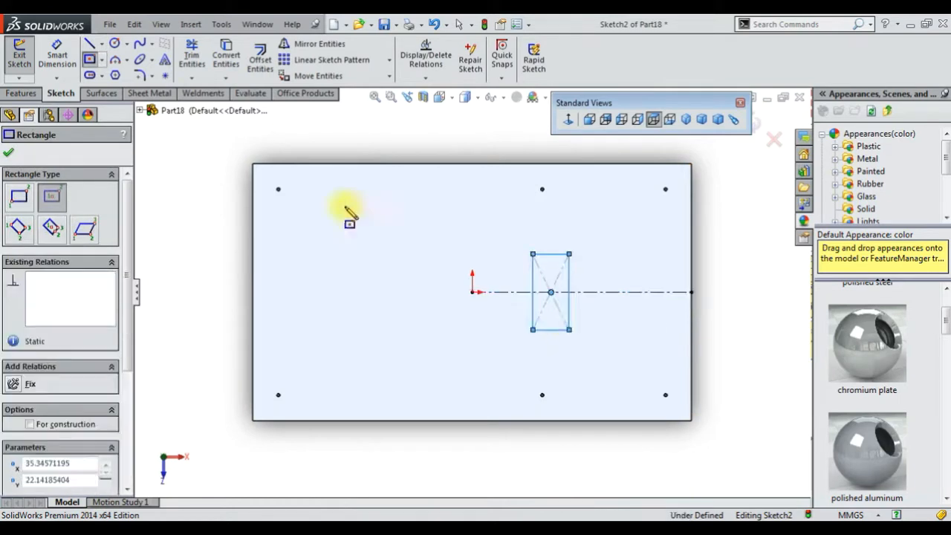
click(57, 58)
click(549, 254)
click(556, 242)
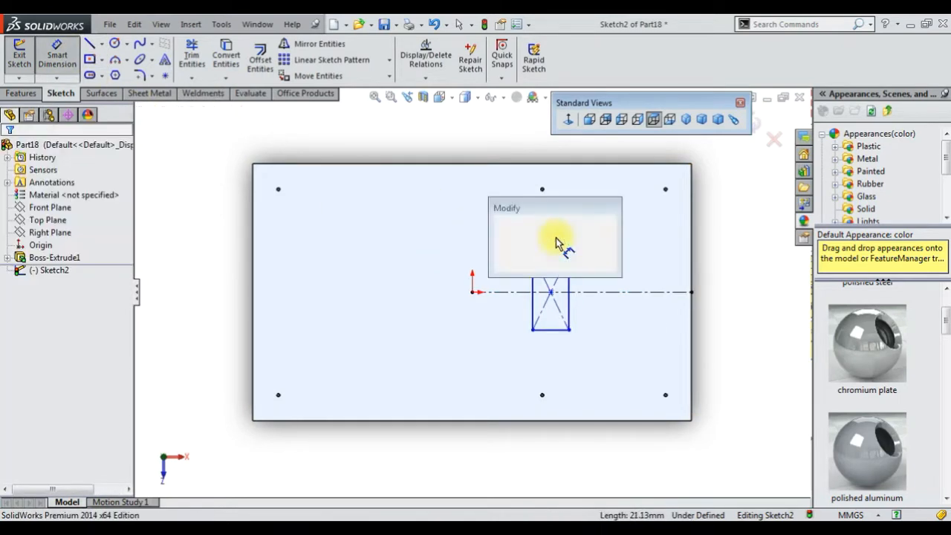
text(35)
key(Return)
Dimension the rectangle's top edge 40 mm from the plate's top edge
click(566, 253)
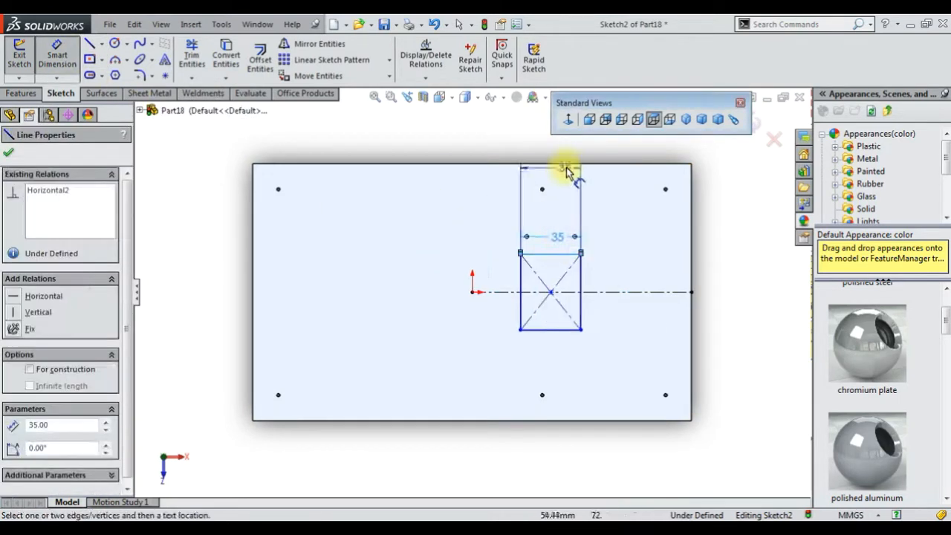
click(567, 168)
click(615, 202)
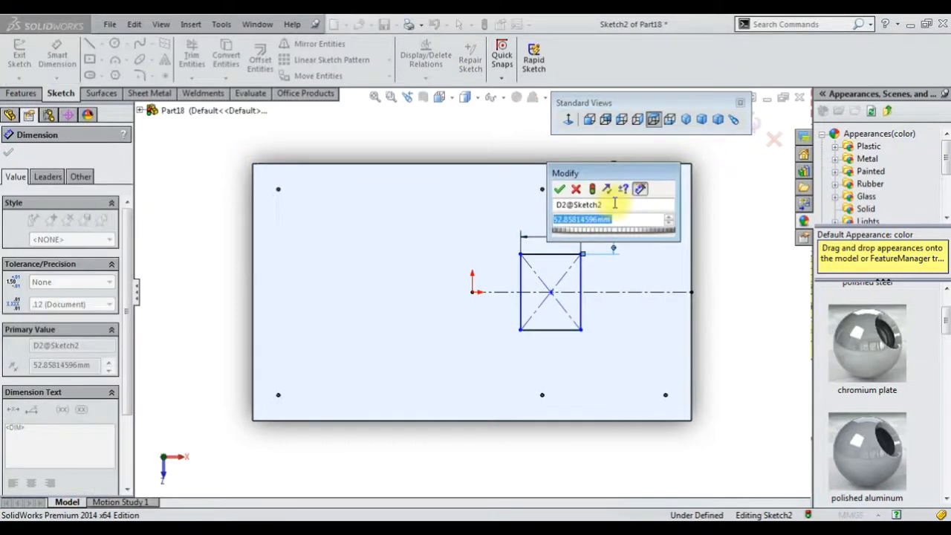
text(55)
key(Return)
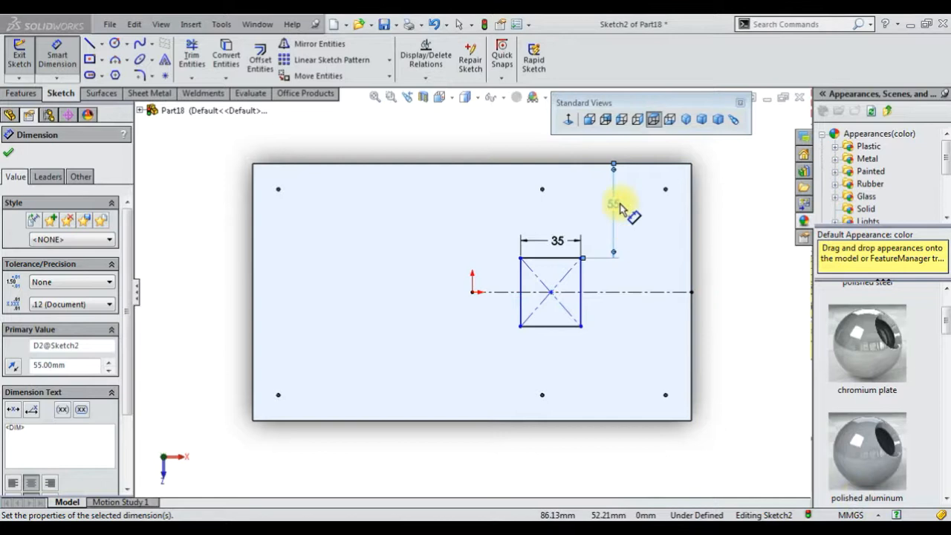
double_click(619, 207)
text(40)
key(Return)
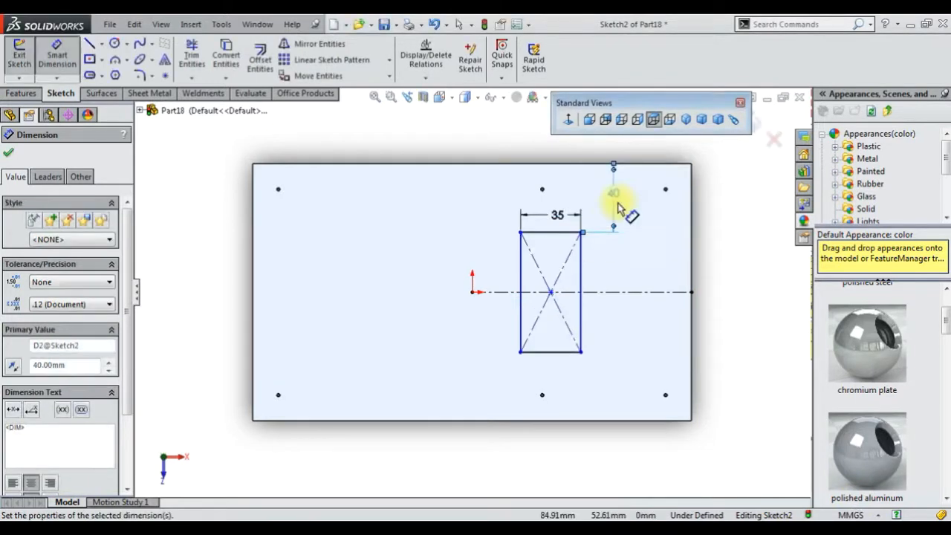
Dimension the rectangle's right edge 46.5 mm from the plate's right edge
click(690, 338)
click(640, 375)
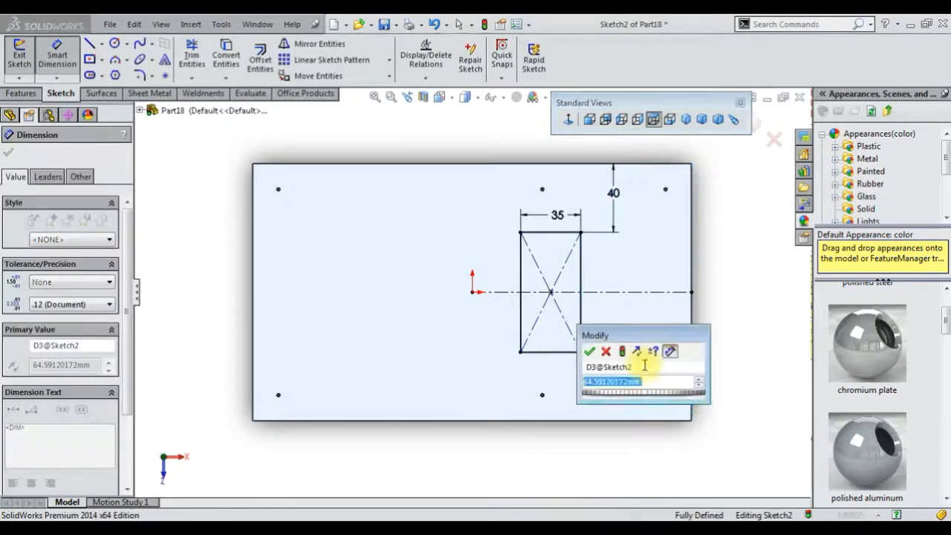
text(46.5)
key(Return)
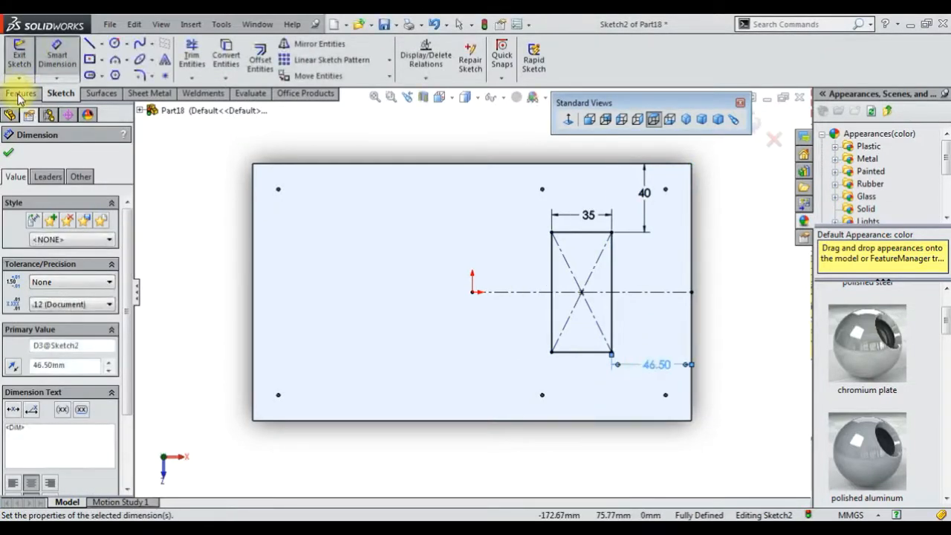
Cut-extrude the rectangle 11 mm deep into the plate and return to the isometric view
click(20, 93)
click(25, 57)
middle_drag(444, 210, 454, 181)
click(28, 152)
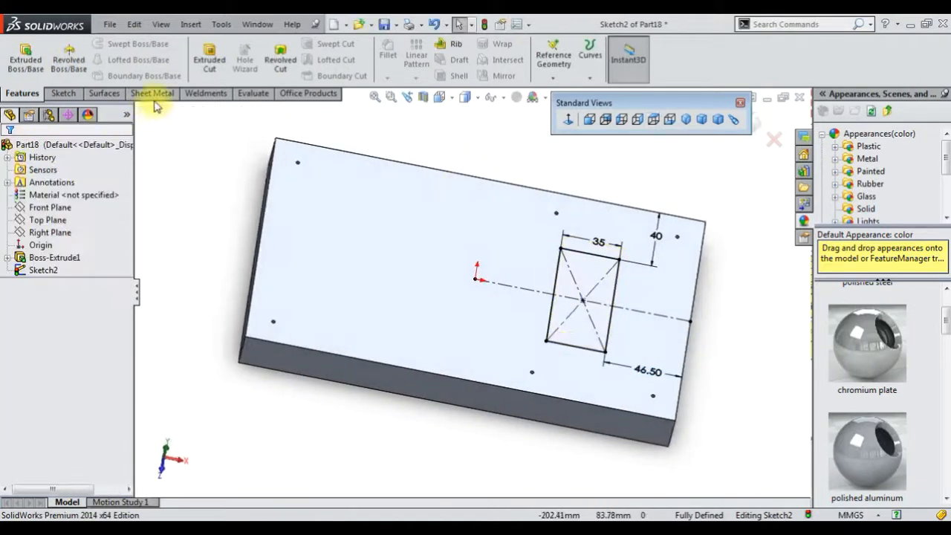
click(212, 65)
text(11)
key(Return)
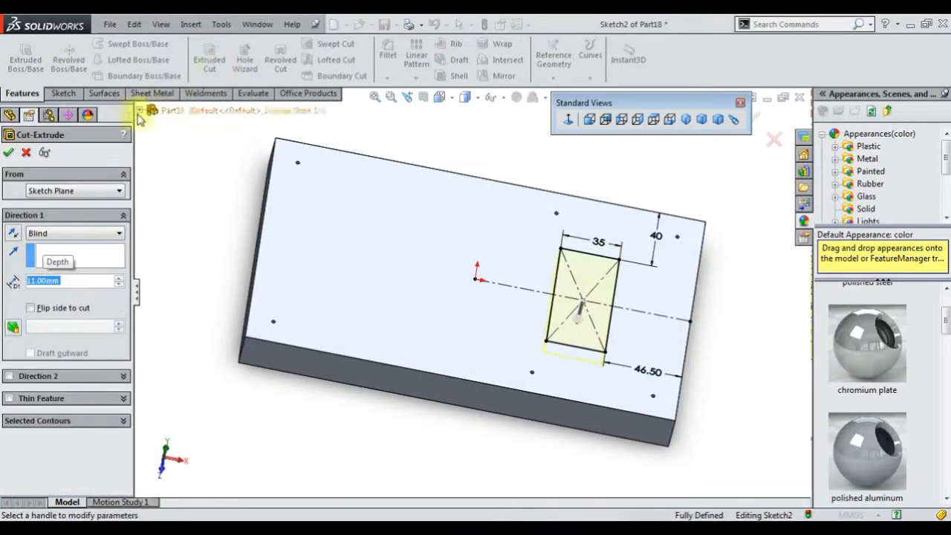
click(700, 367)
middle_drag(700, 367, 698, 214)
click(687, 120)
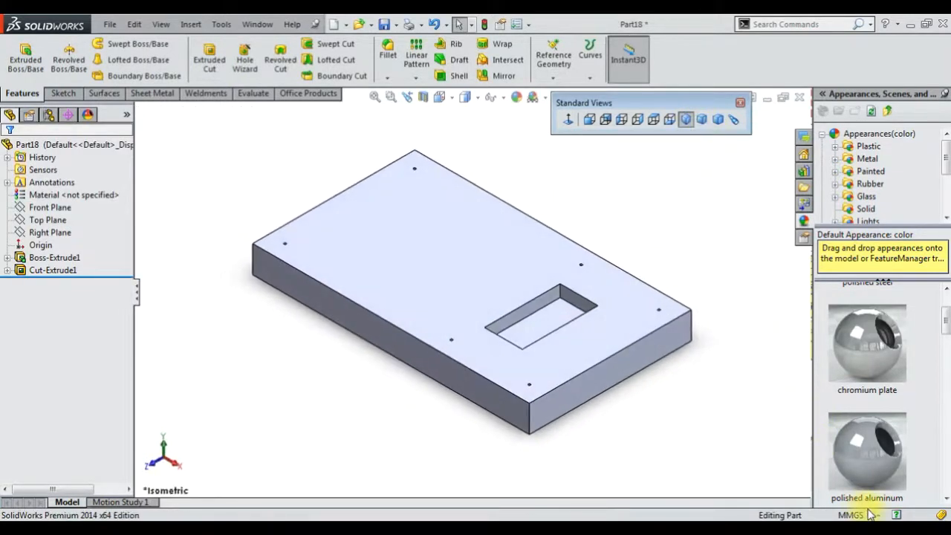
Fillet the plate's four vertical corner edges with a 15 mm radius
click(385, 56)
text(15.00mm)
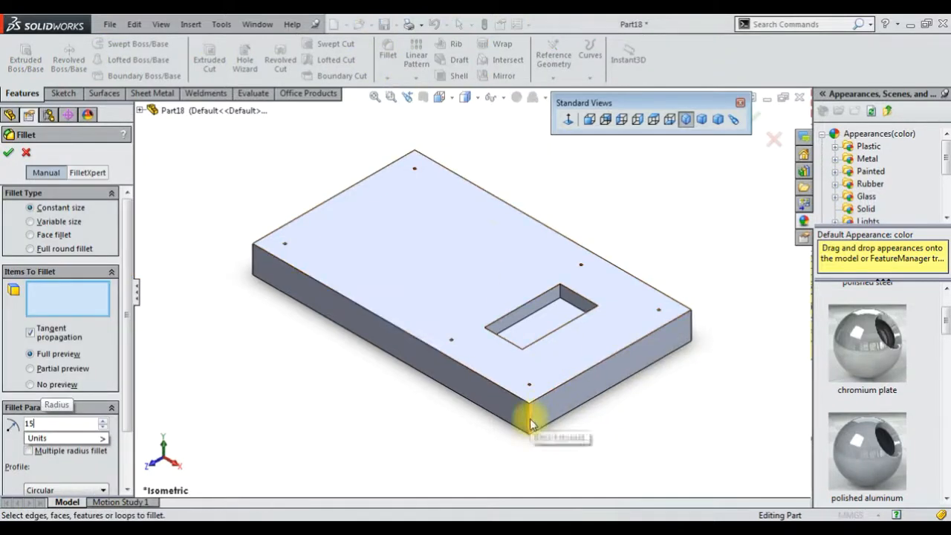
click(529, 424)
click(567, 377)
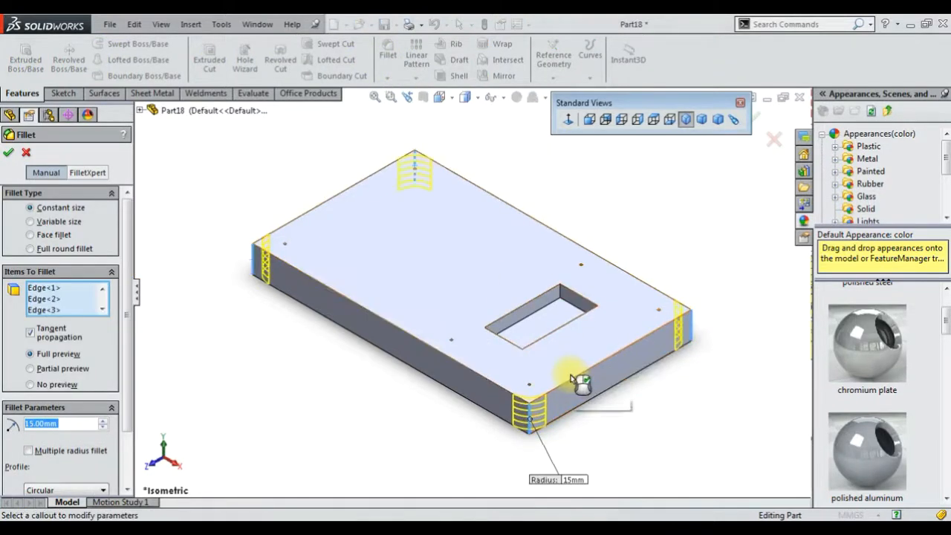
click(772, 139)
Fillet the four vertical edges of the rectangular pocket with a 5 mm radius
click(388, 56)
text(2)
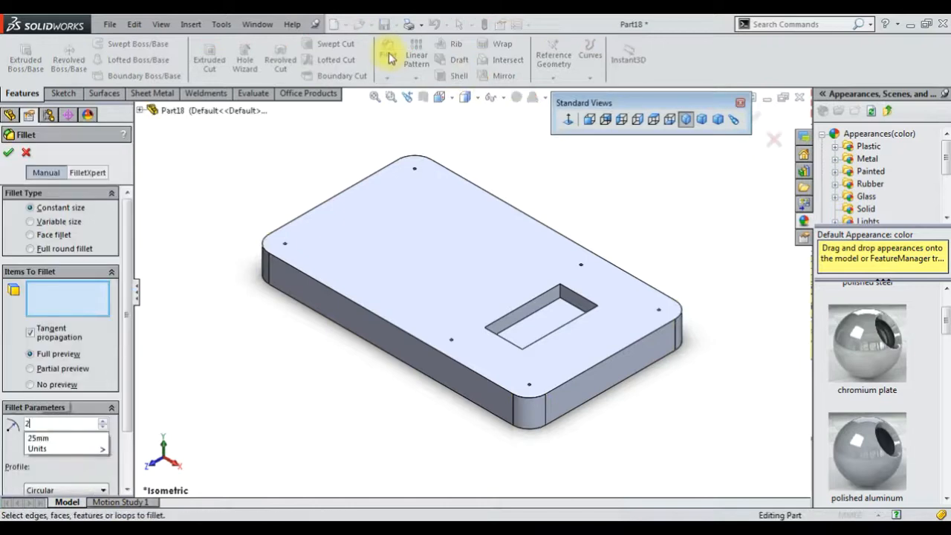
click(562, 295)
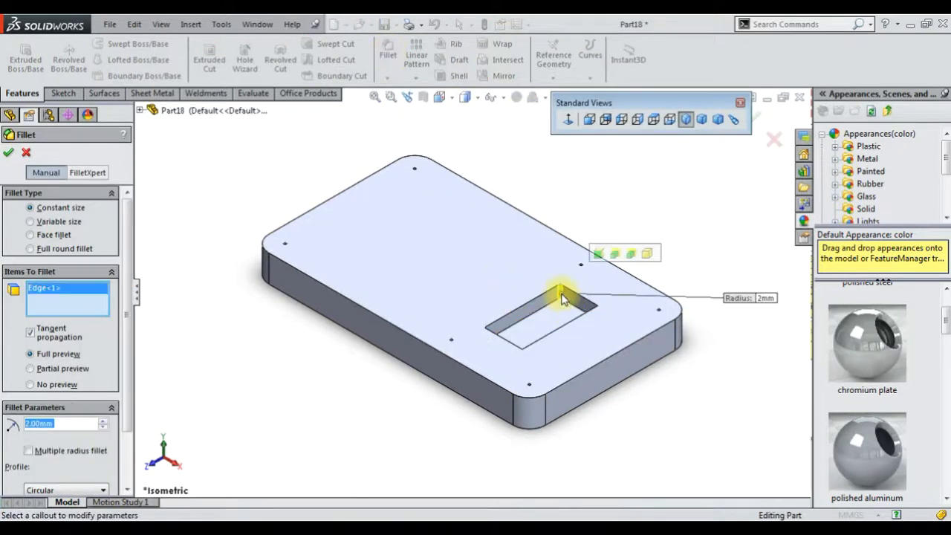
click(605, 256)
text(5)
key(Return)
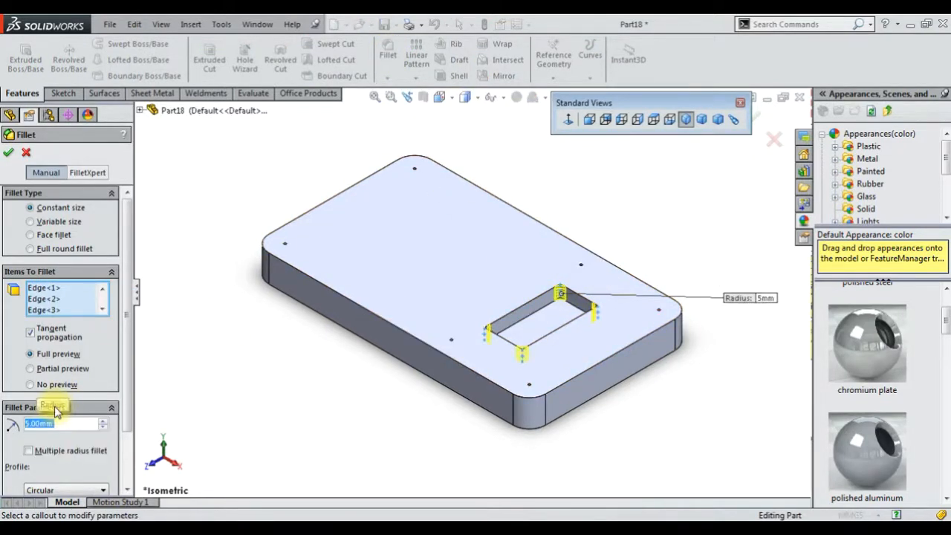
click(276, 295)
Chamfer the plate's top outer edge loop at 6 mm distance and 45 degrees
click(386, 78)
click(402, 107)
text(6)
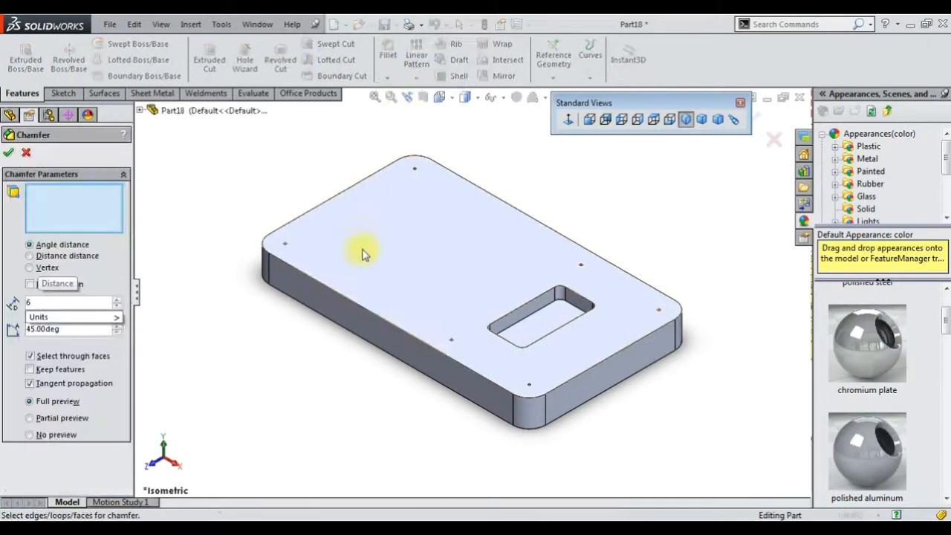
click(355, 302)
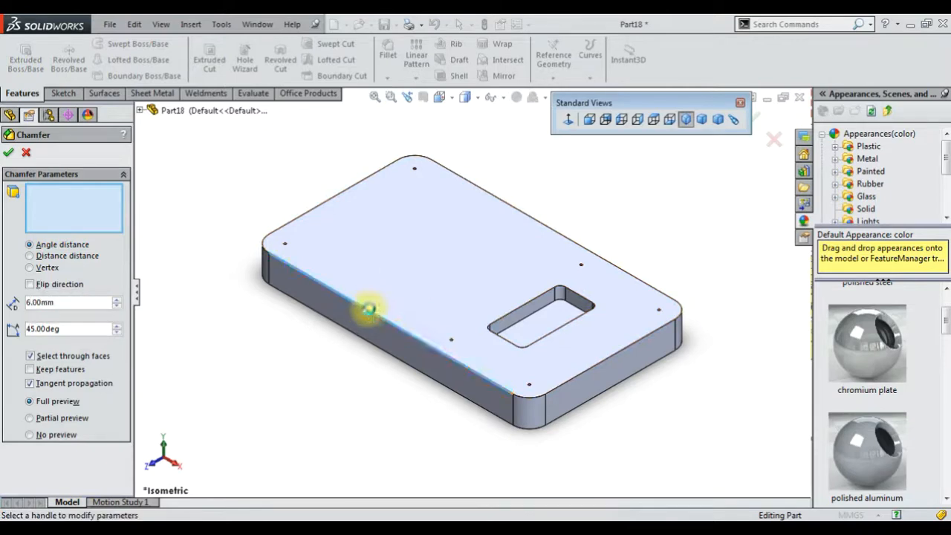
scroll(536, 306, down, 5)
middle_drag(539, 310, 643, 277)
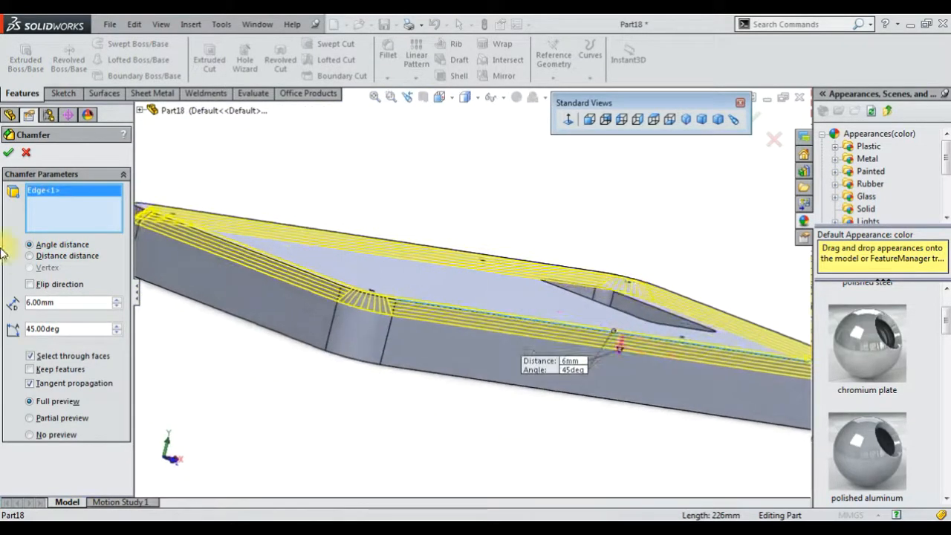
click(6, 156)
Apply the polished oak 2d wood appearance to the plate in isometric view
scroll(448, 373, up, 4)
middle_drag(441, 356, 345, 305)
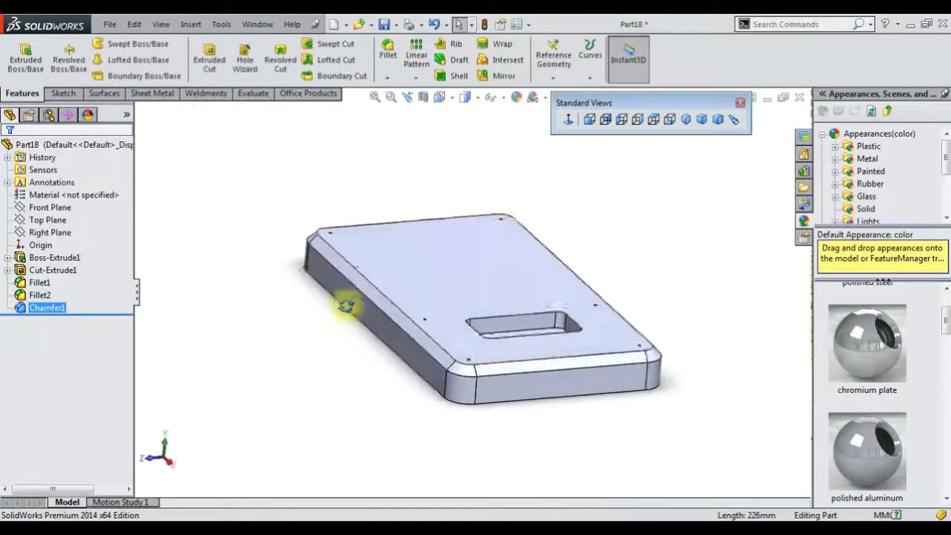
click(685, 119)
click(877, 133)
scroll(877, 182, down, 2)
click(868, 184)
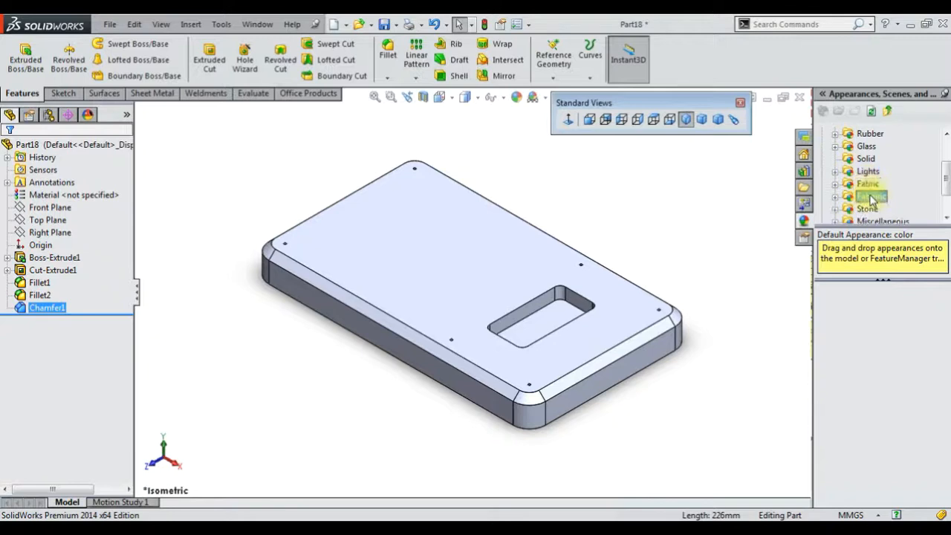
click(878, 147)
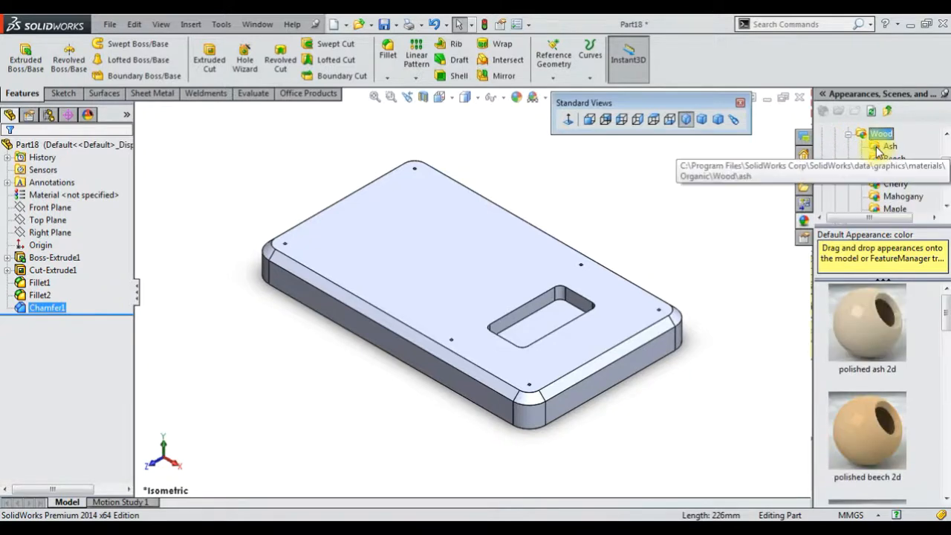
scroll(872, 346, down, 3)
mouse_move(873, 345)
scroll(872, 345, down, 3)
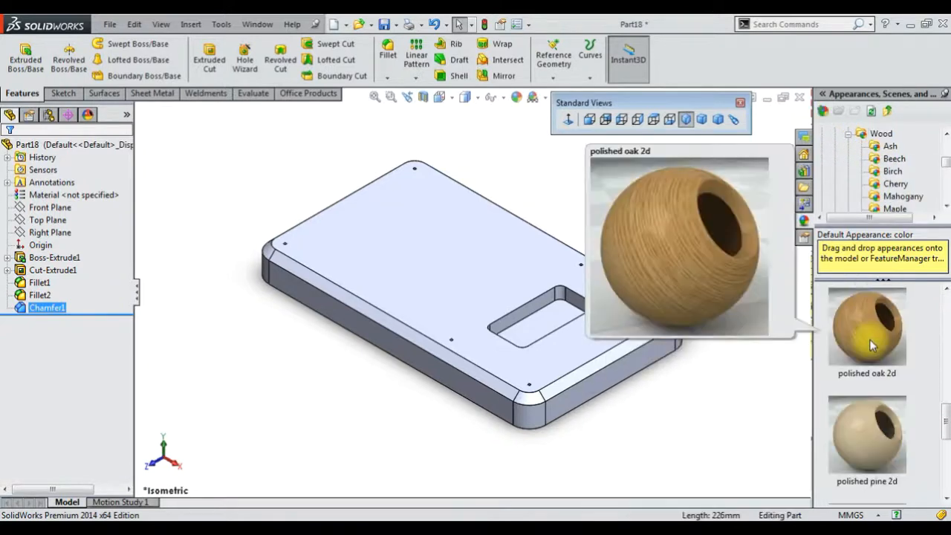
double_click(870, 340)
double_click(870, 341)
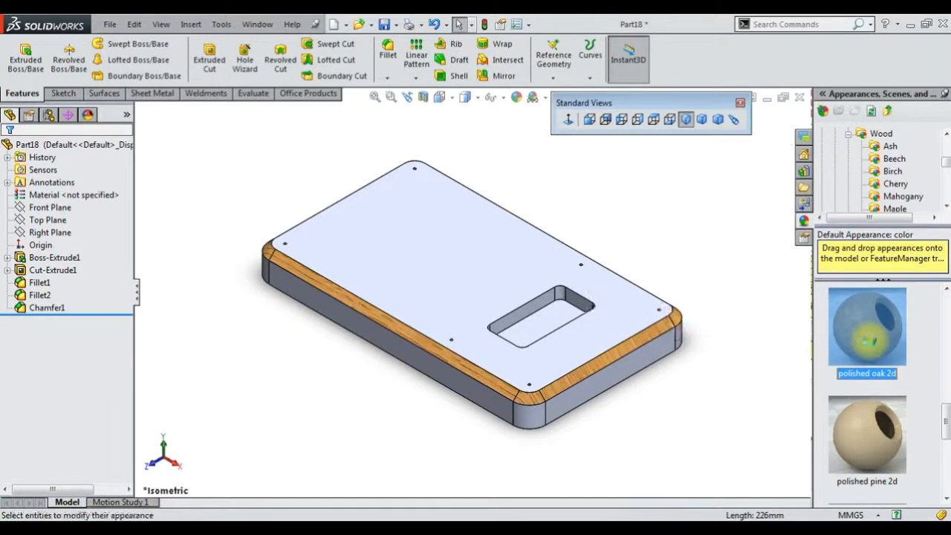
click(653, 242)
Save the part with the file name 45
click(687, 125)
click(383, 25)
text(45)
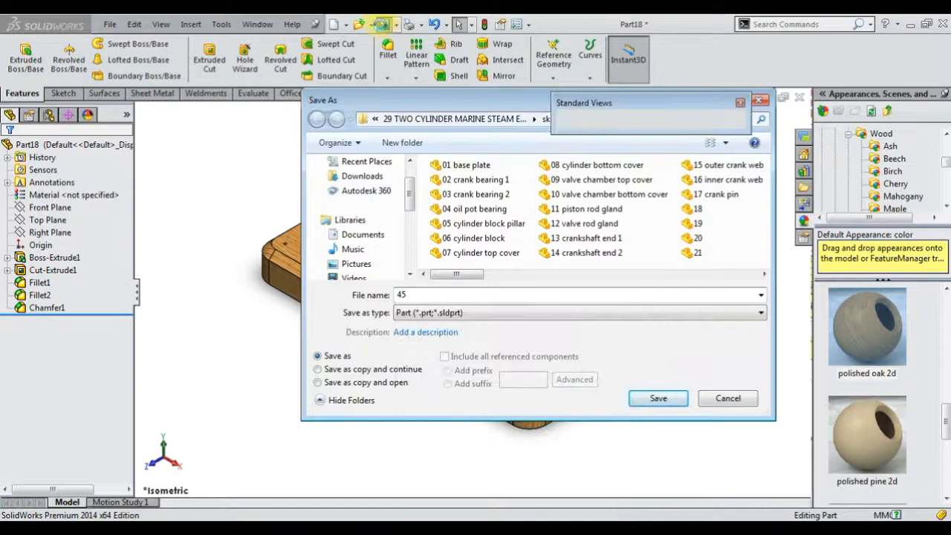